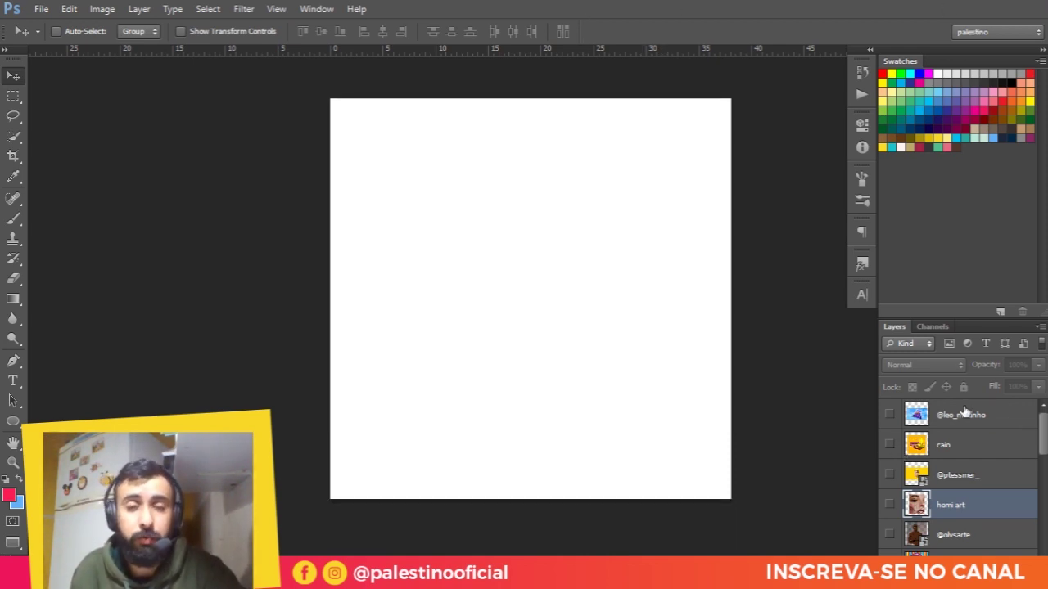
Step: Make the Happy Halloween knife-wielding masked character layer visible in the Layers panel
{"action": "scroll", "coordinate": [958, 445], "scroll_direction": "down", "scroll_amount": 2}
{"action": "scroll", "coordinate": [949, 458], "scroll_direction": "down", "scroll_amount": 3}
{"action": "scroll", "coordinate": [947, 470], "scroll_direction": "down", "scroll_amount": 2}
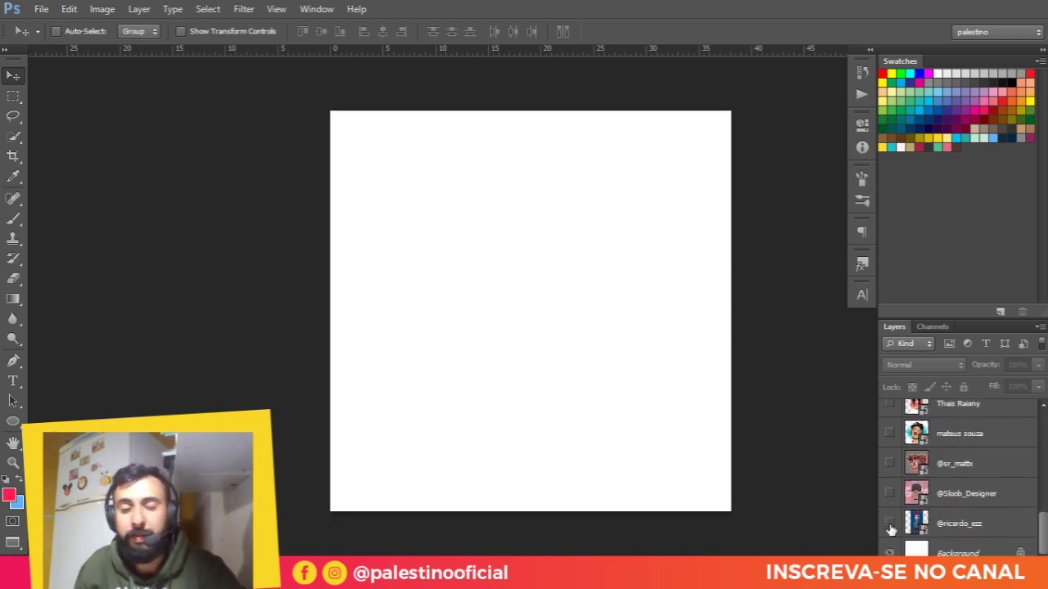
{"action": "left_click", "coordinate": [889, 525]}
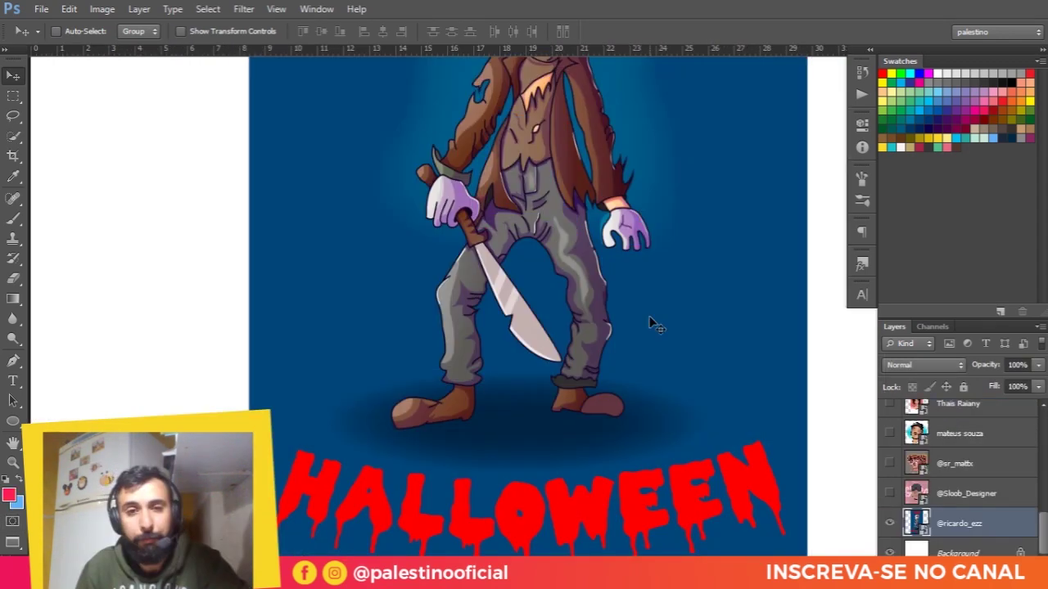
{"action": "scroll", "coordinate": [549, 242], "scroll_direction": "up", "scroll_amount": 2}
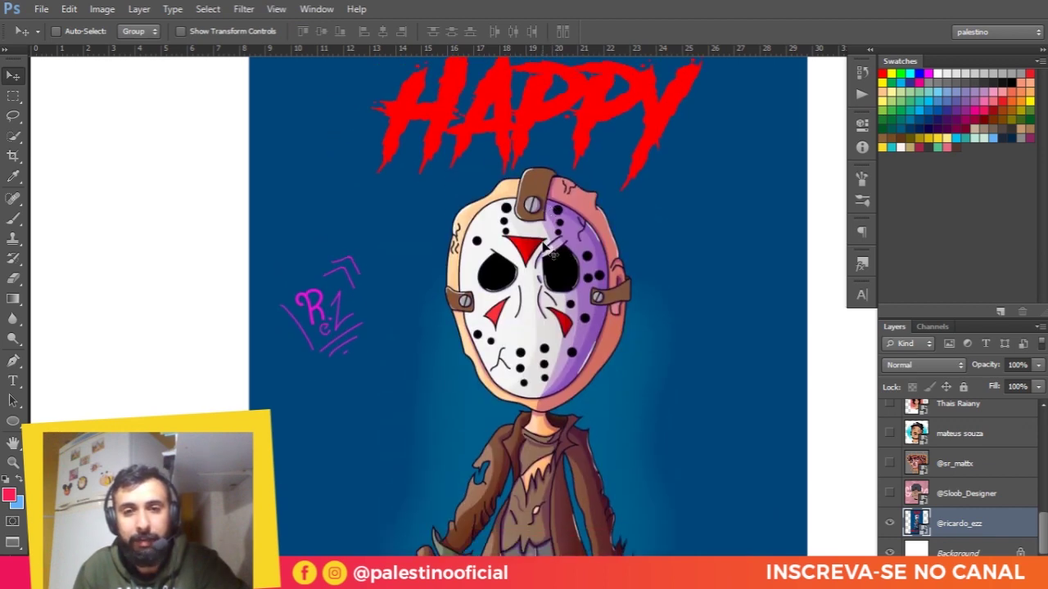
{"action": "scroll", "coordinate": [550, 242], "scroll_direction": "down", "scroll_amount": 1}
{"action": "scroll", "coordinate": [637, 181], "scroll_direction": "up", "scroll_amount": 3}
{"action": "scroll", "coordinate": [637, 181], "scroll_direction": "up", "scroll_amount": 2}
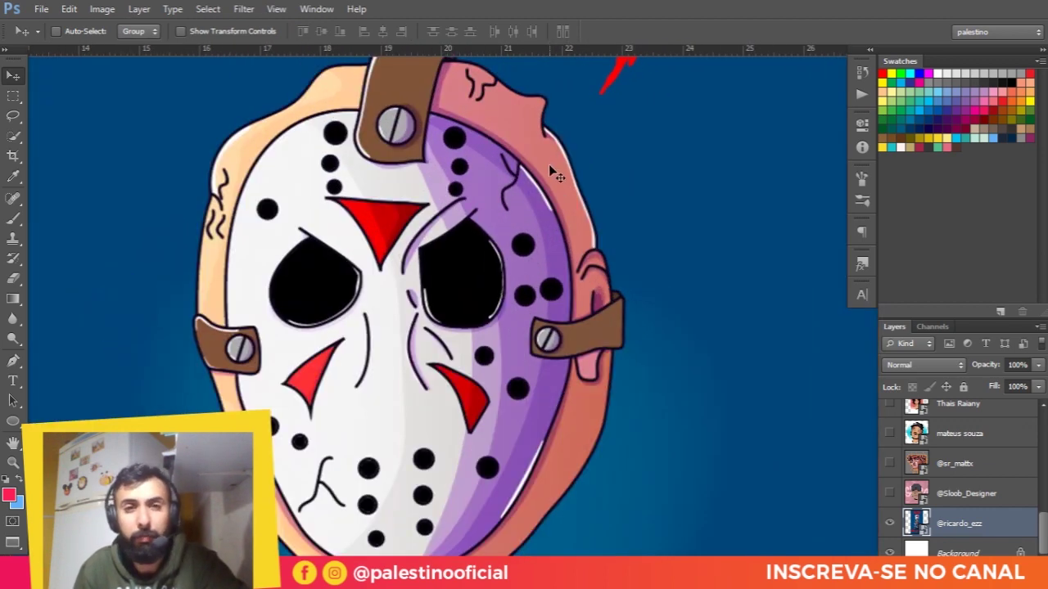
{"action": "scroll", "coordinate": [545, 174], "scroll_direction": "down", "scroll_amount": 2}
{"action": "scroll", "coordinate": [499, 176], "scroll_direction": "up", "scroll_amount": 1}
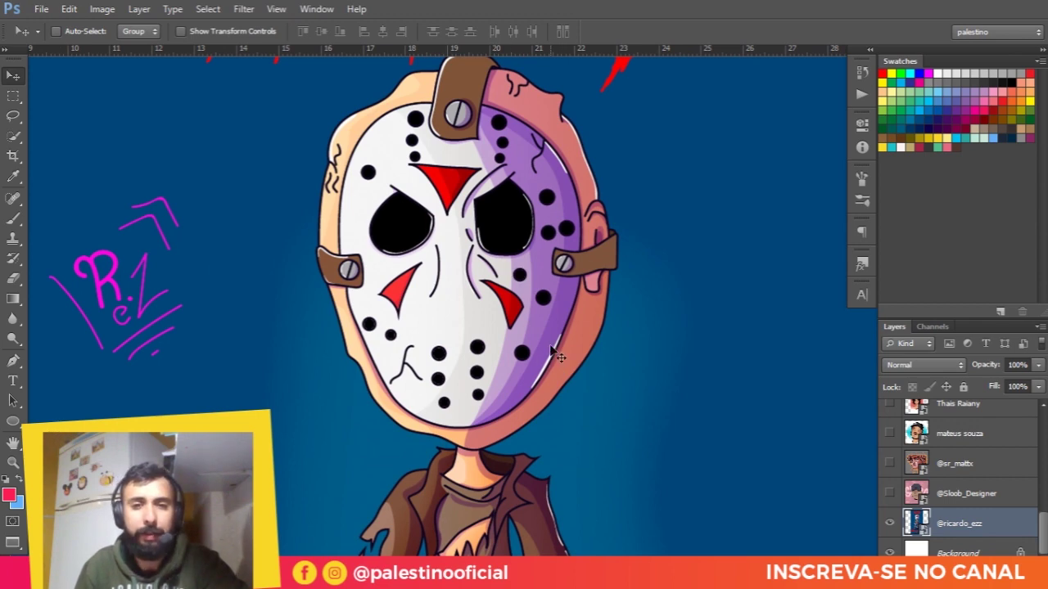
{"action": "left_click_drag", "start_coordinate": [532, 407], "coordinate": [530, 276]}
{"action": "left_click_drag", "start_coordinate": [487, 381], "coordinate": [518, 339]}
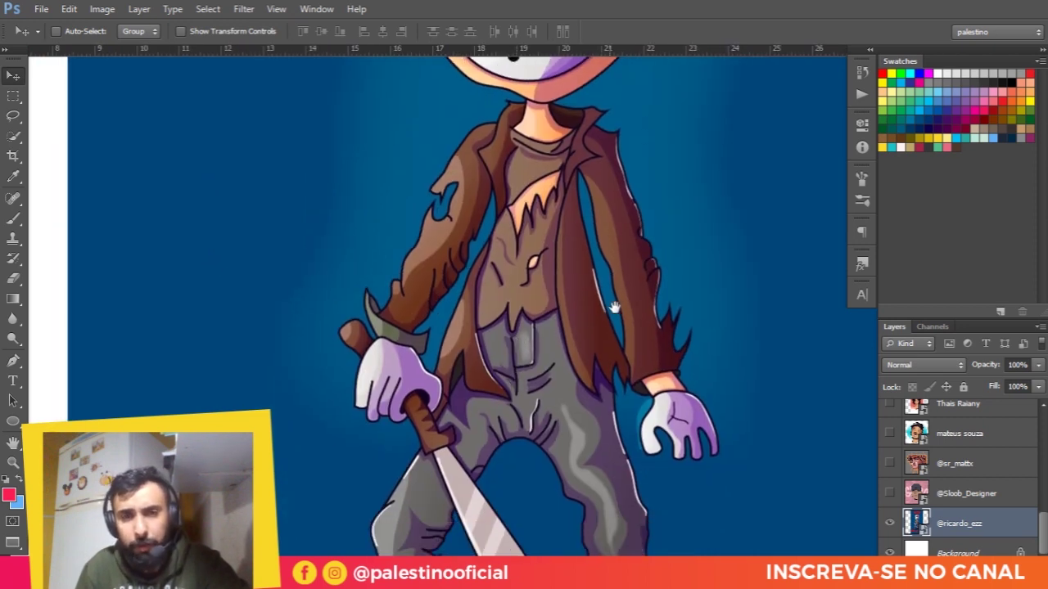
{"action": "left_click_drag", "start_coordinate": [614, 305], "coordinate": [630, 292]}
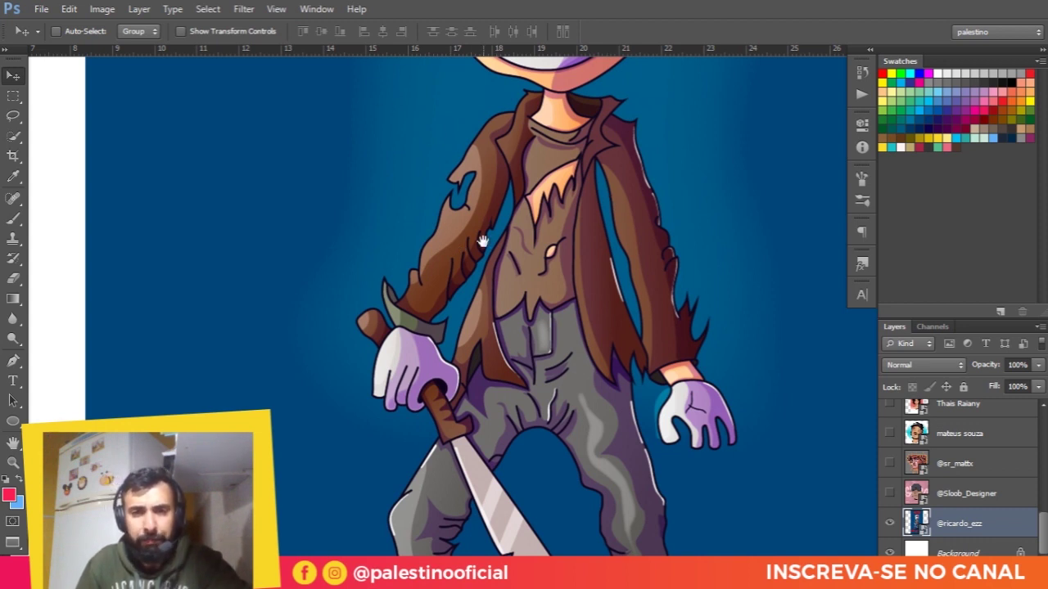
{"action": "left_click_drag", "start_coordinate": [483, 242], "coordinate": [493, 191]}
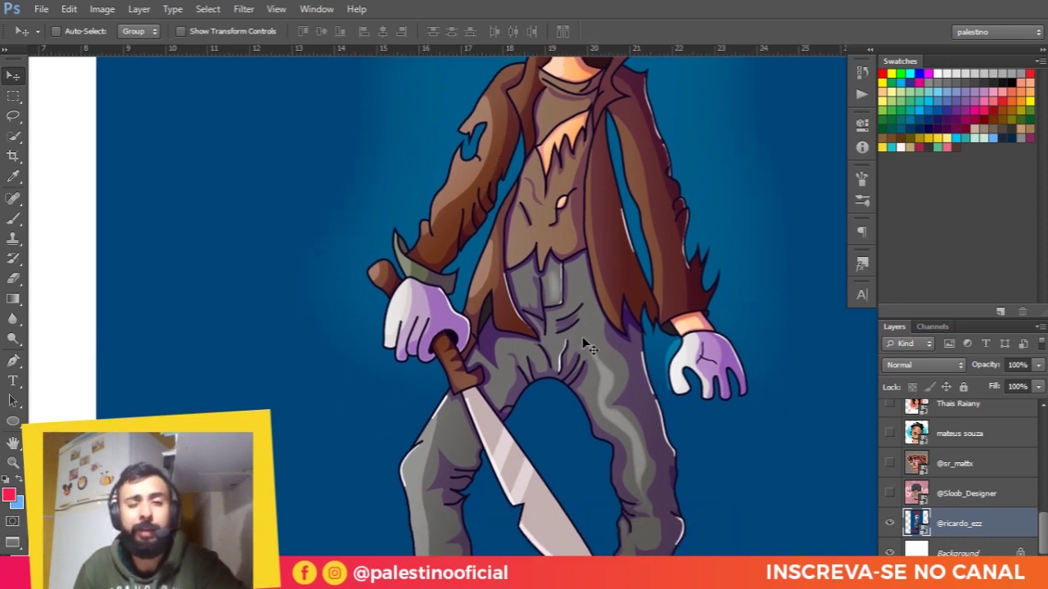
{"action": "scroll", "coordinate": [514, 378], "scroll_direction": "down", "scroll_amount": 3}
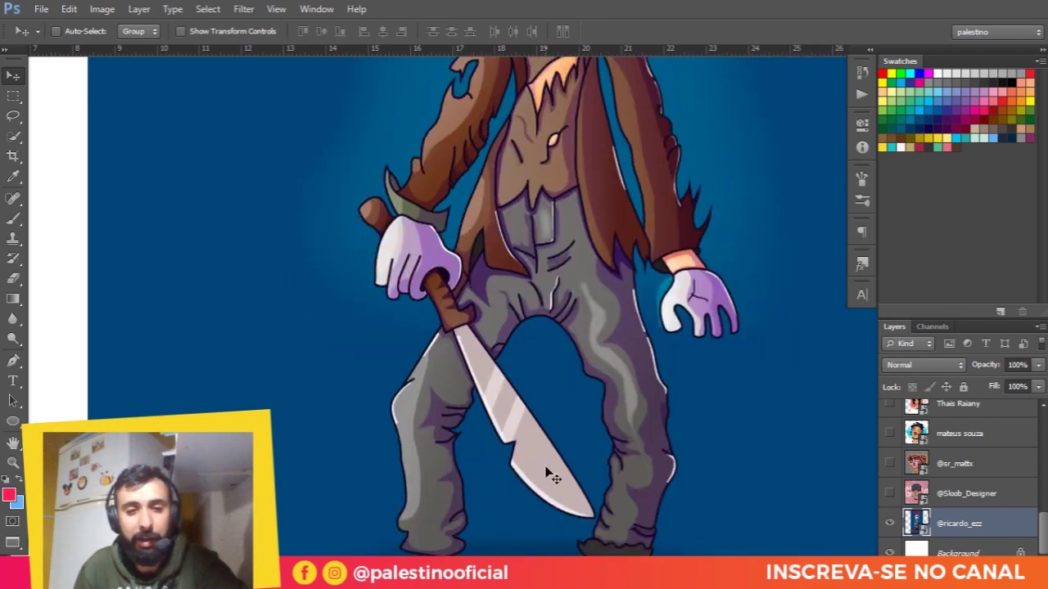
{"action": "scroll", "coordinate": [540, 434], "scroll_direction": "down", "scroll_amount": 1}
{"action": "scroll", "coordinate": [508, 360], "scroll_direction": "down", "scroll_amount": 1}
{"action": "scroll", "coordinate": [572, 336], "scroll_direction": "down", "scroll_amount": 1}
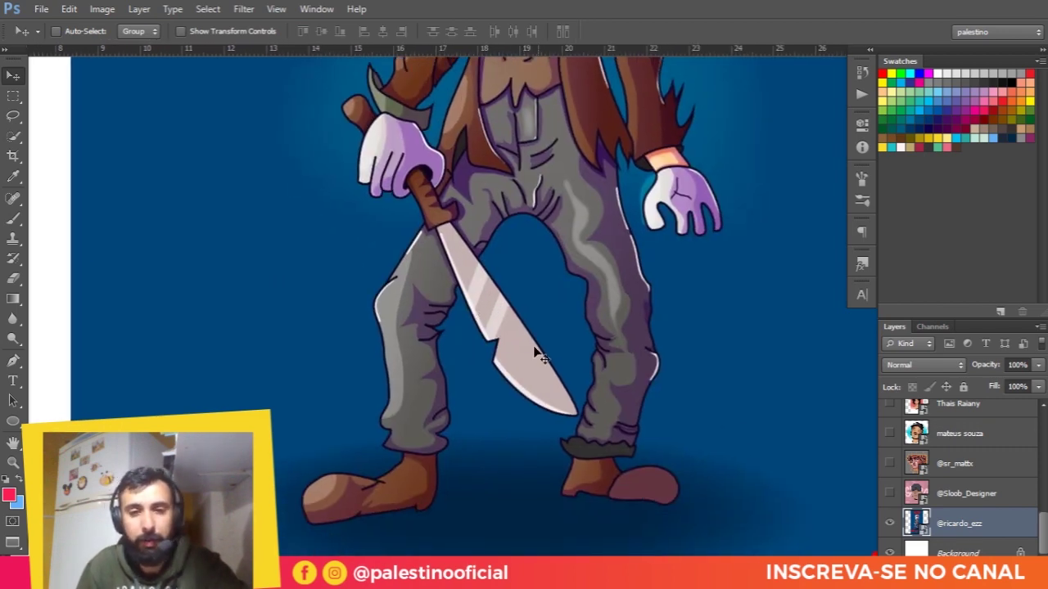
{"action": "scroll", "coordinate": [502, 351], "scroll_direction": "up", "scroll_amount": 3}
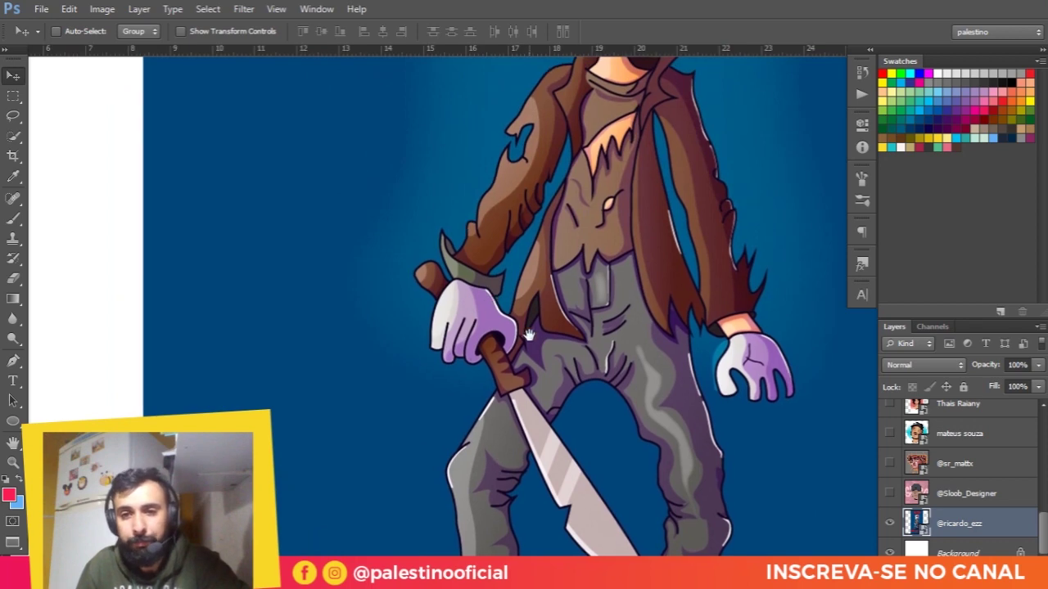
{"action": "scroll", "coordinate": [679, 344], "scroll_direction": "up", "scroll_amount": 1}
{"action": "scroll", "coordinate": [647, 332], "scroll_direction": "up", "scroll_amount": 1}
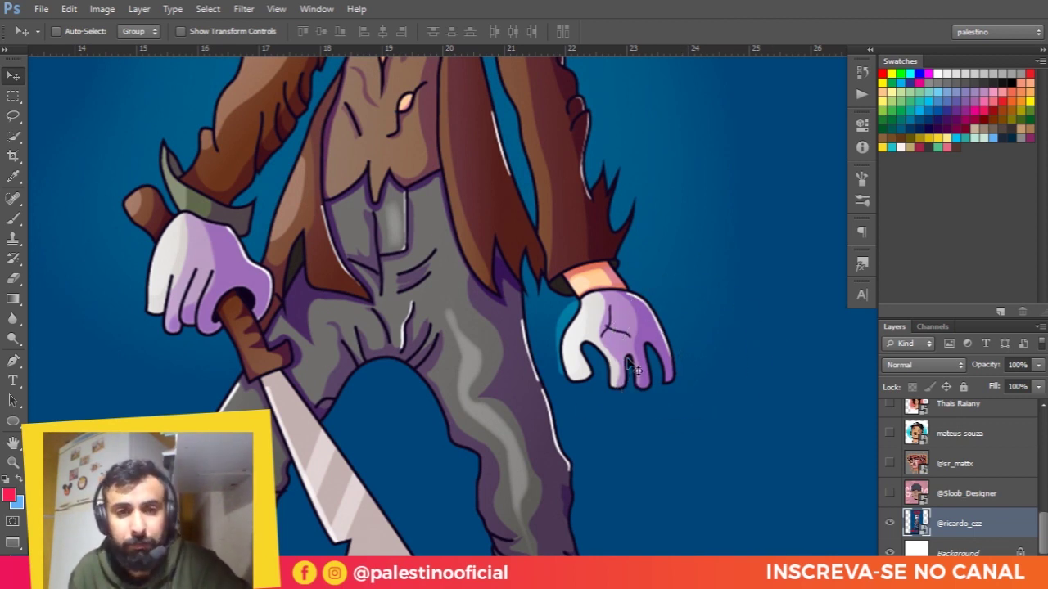
{"action": "scroll", "coordinate": [553, 345], "scroll_direction": "down", "scroll_amount": 5}
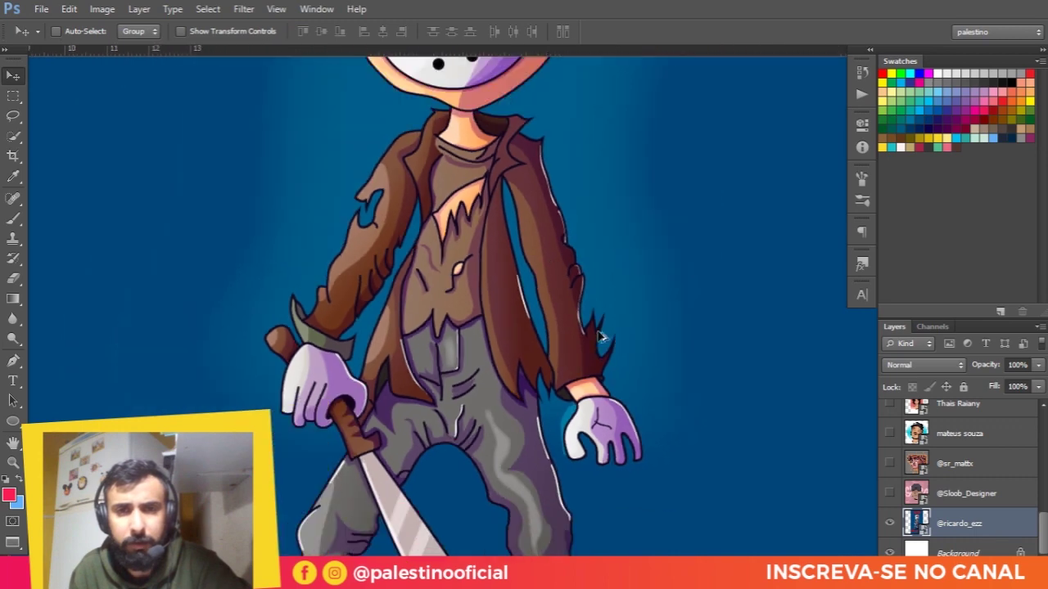
{"action": "left_click_drag", "start_coordinate": [568, 319], "coordinate": [540, 384]}
{"action": "scroll", "coordinate": [523, 273], "scroll_direction": "up", "scroll_amount": 2}
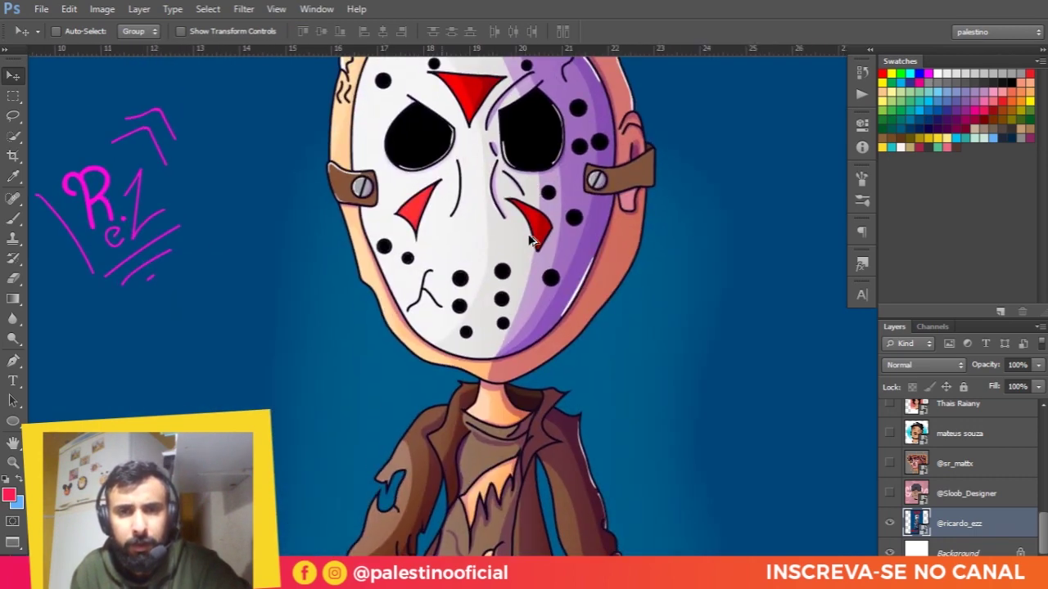
{"action": "scroll", "coordinate": [524, 272], "scroll_direction": "up", "scroll_amount": 3}
{"action": "left_click_drag", "start_coordinate": [517, 267], "coordinate": [620, 204]}
{"action": "scroll", "coordinate": [549, 246], "scroll_direction": "up", "scroll_amount": 1}
{"action": "scroll", "coordinate": [565, 248], "scroll_direction": "up", "scroll_amount": 2}
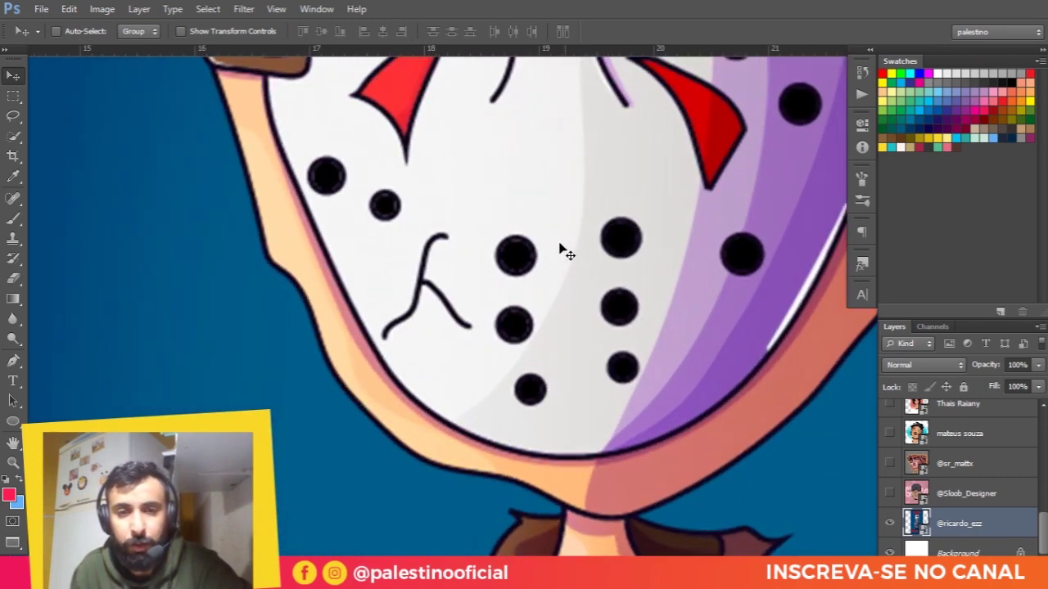
{"action": "scroll", "coordinate": [336, 183], "scroll_direction": "up", "scroll_amount": 1}
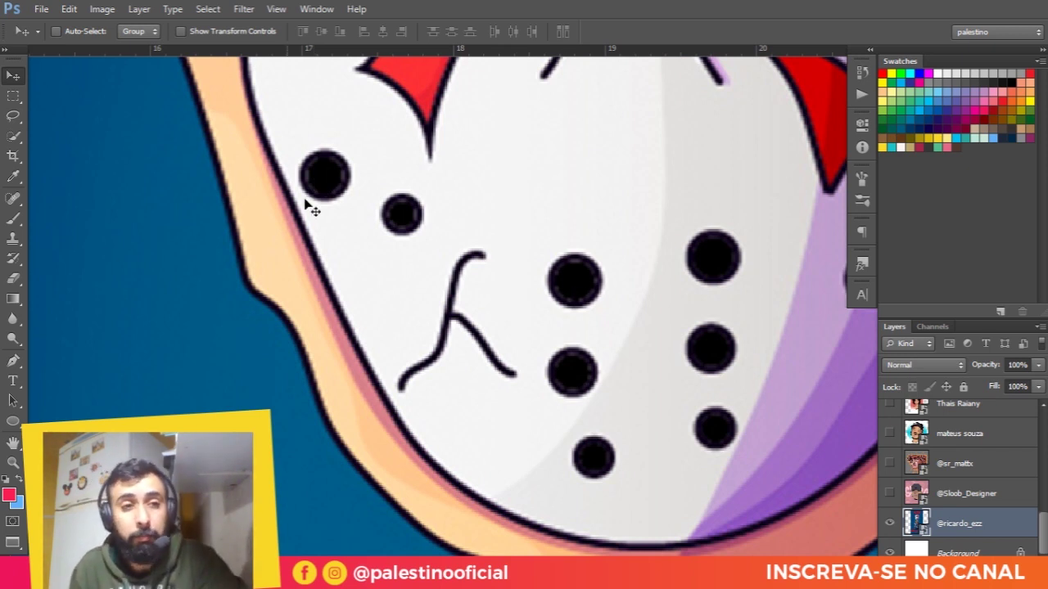
{"action": "scroll", "coordinate": [491, 206], "scroll_direction": "right", "scroll_amount": 2}
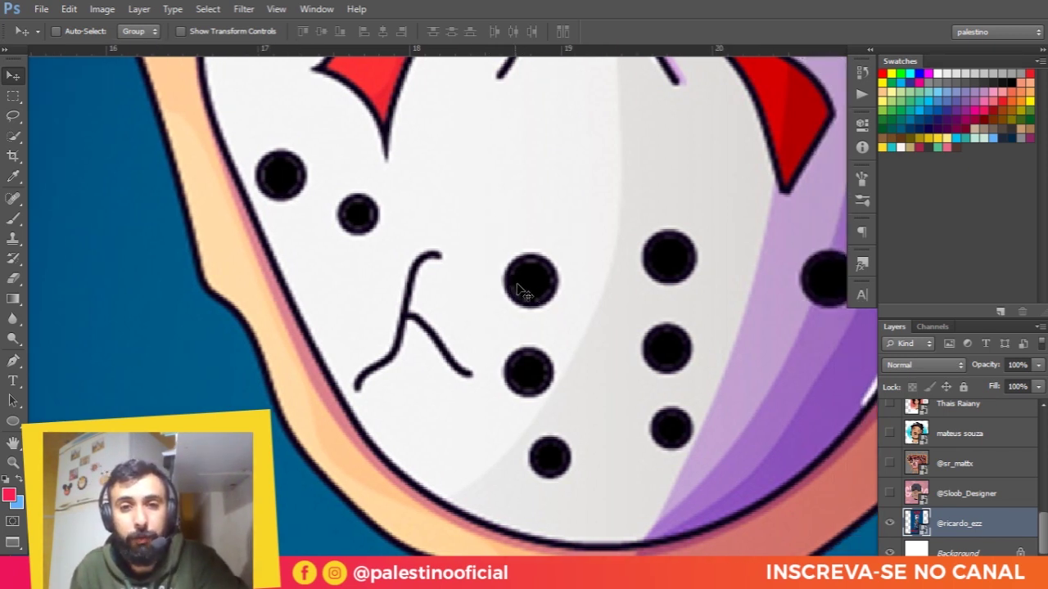
{"action": "left_click_drag", "start_coordinate": [598, 337], "coordinate": [476, 322]}
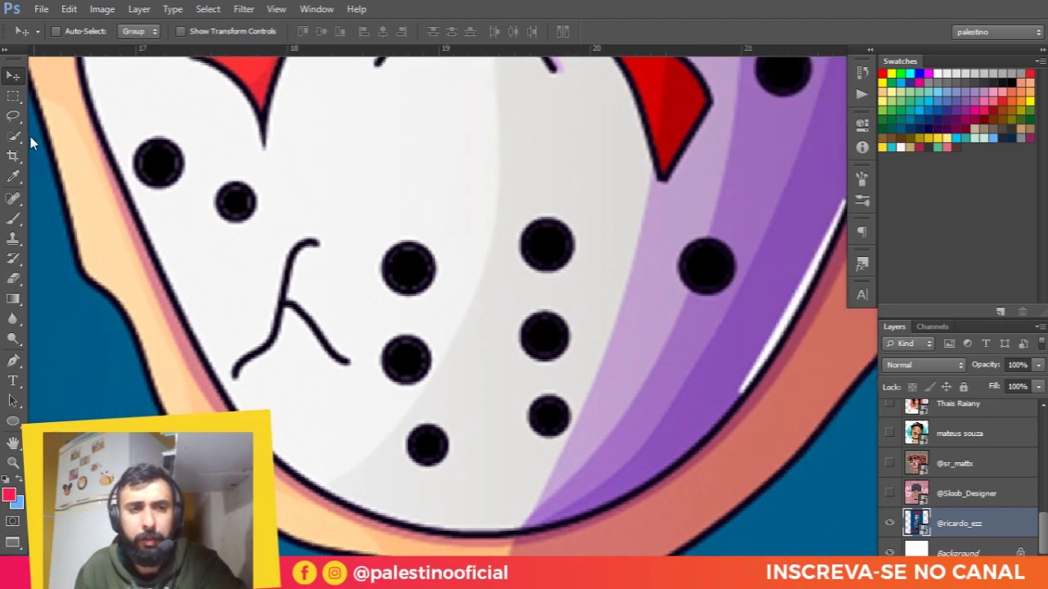
{"action": "key", "text": "ctrl+shift+alt+n"}
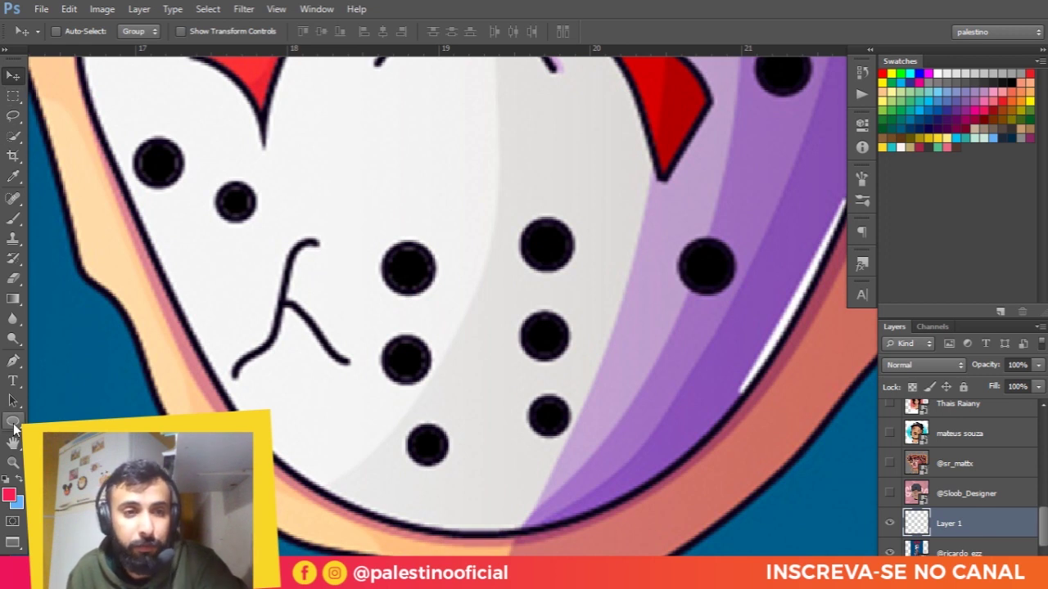
Step: Set the Ellipse tool to no fill and a black stroke
{"action": "left_click", "coordinate": [18, 423]}
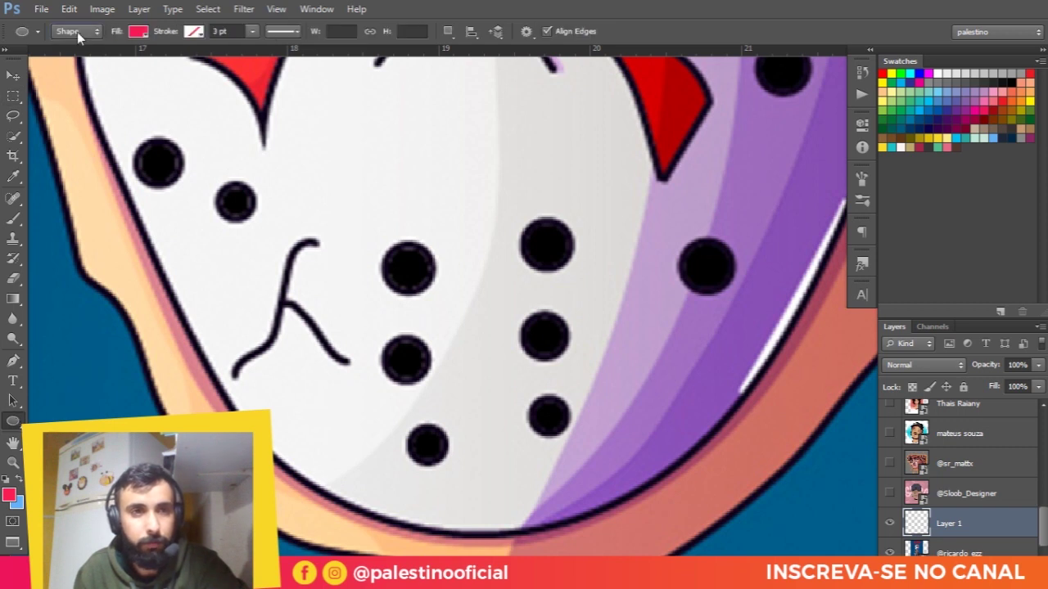
{"action": "left_click", "coordinate": [138, 33]}
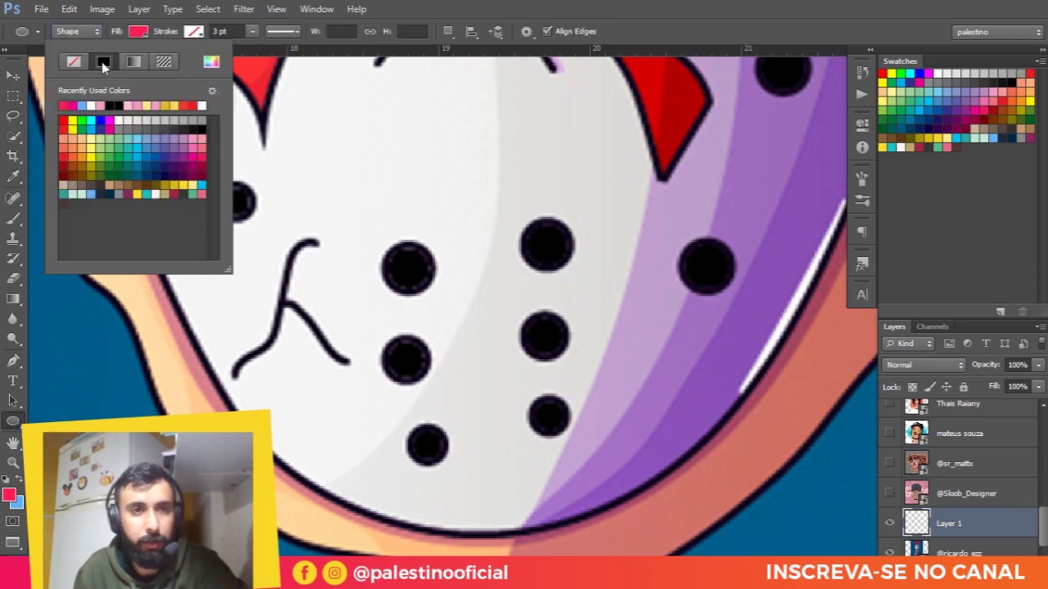
{"action": "left_click", "coordinate": [141, 34]}
{"action": "left_click", "coordinate": [137, 38]}
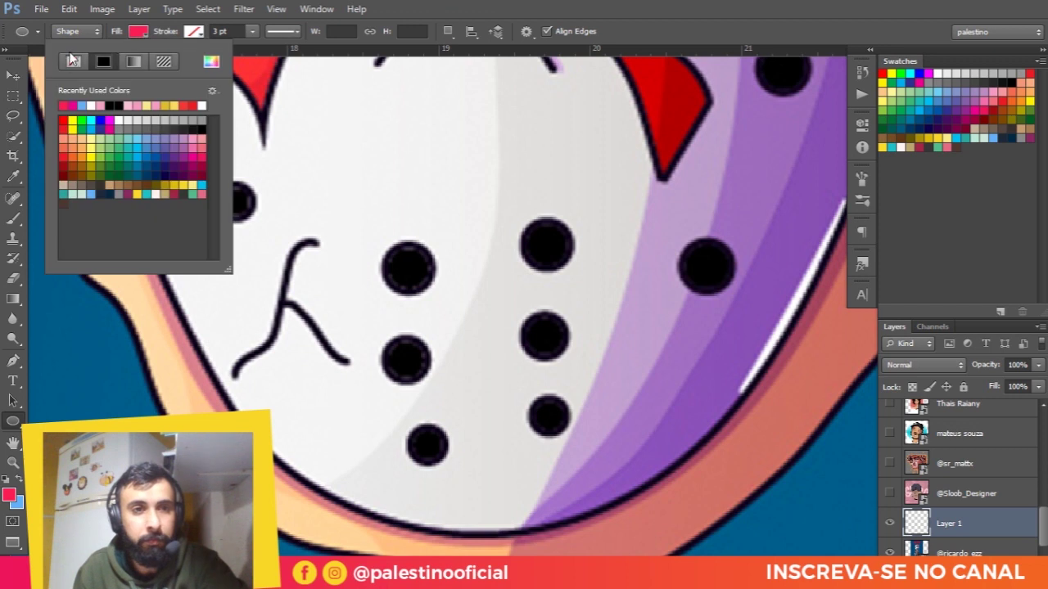
{"action": "left_click", "coordinate": [91, 62]}
{"action": "left_click", "coordinate": [158, 65]}
Step: Draw the Ellipse 1 circle on the mask's forehead and enlarge it to about 157%
{"action": "mouse_move", "coordinate": [482, 164]}
{"action": "left_mouse_down"}
{"action": "mouse_move", "coordinate": [553, 233]}
{"action": "mouse_move", "coordinate": [438, 179]}
{"action": "mouse_move", "coordinate": [472, 212]}
{"action": "left_mouse_up"}
{"action": "key", "text": "v"}
{"action": "key", "text": "ctrl+t"}
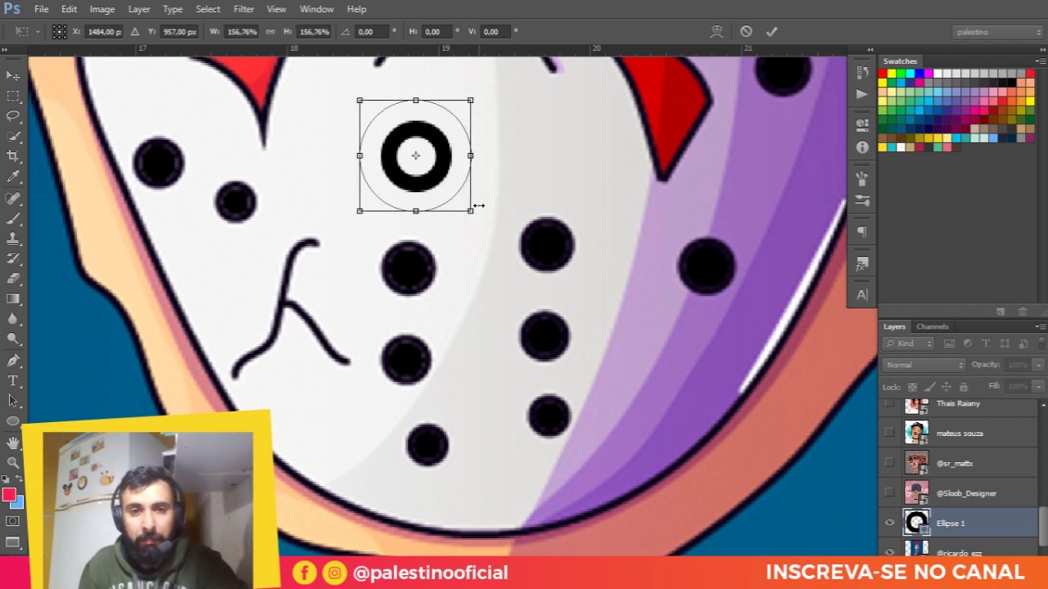
{"action": "key", "text": "Return"}
{"action": "key", "text": "w"}
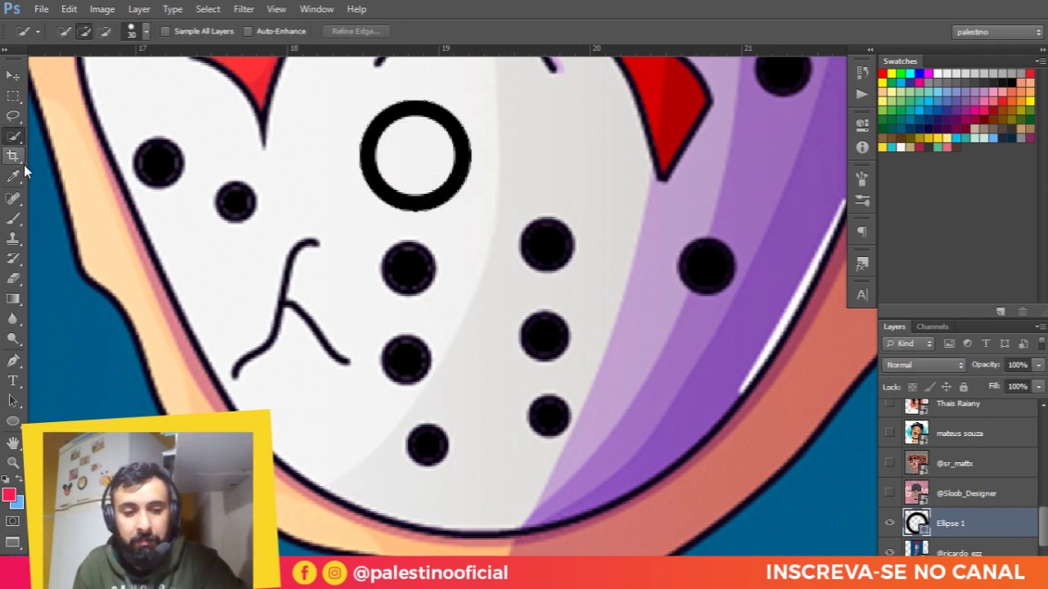
Step: Rasterize the Ellipse 1 layer and Magic Wand-select the circle's interior
{"action": "right_click", "coordinate": [17, 141]}
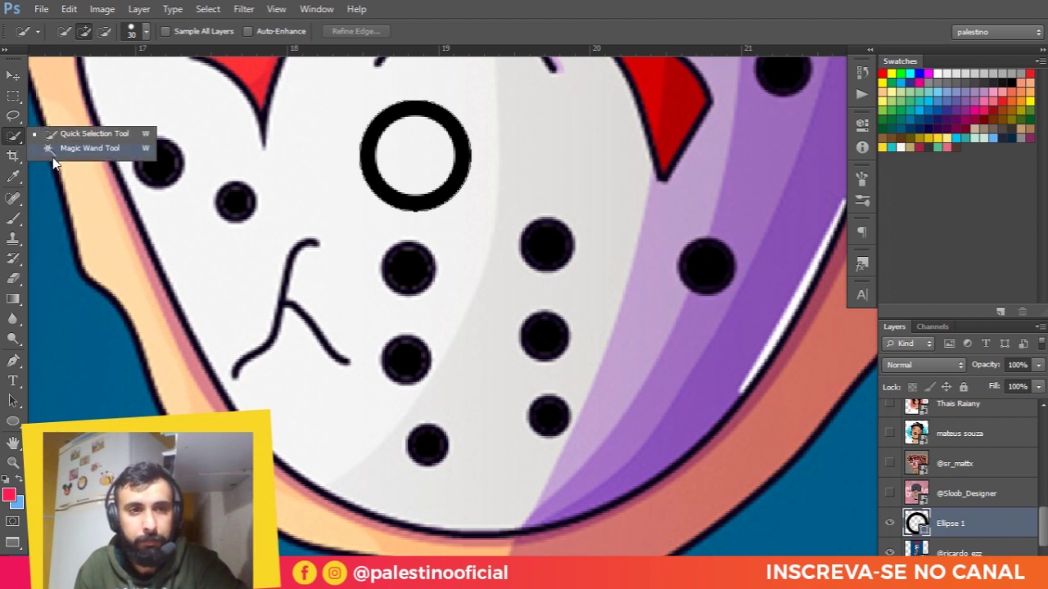
{"action": "left_click", "coordinate": [78, 148]}
{"action": "left_click", "coordinate": [386, 156]}
{"action": "key", "text": "Return"}
{"action": "right_click", "coordinate": [953, 523]}
{"action": "left_click", "coordinate": [927, 115]}
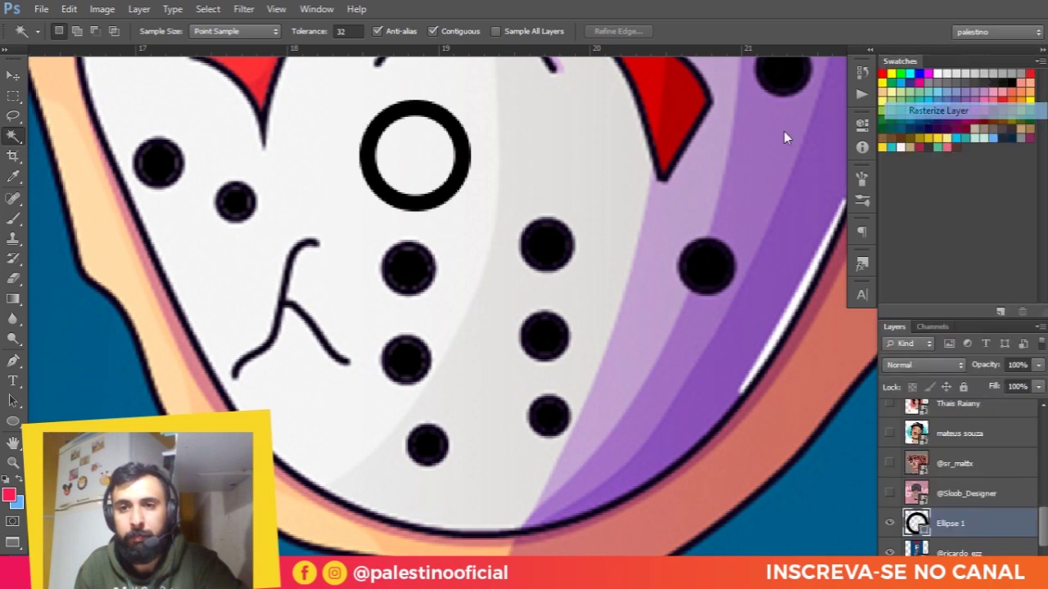
{"action": "left_click", "coordinate": [423, 150]}
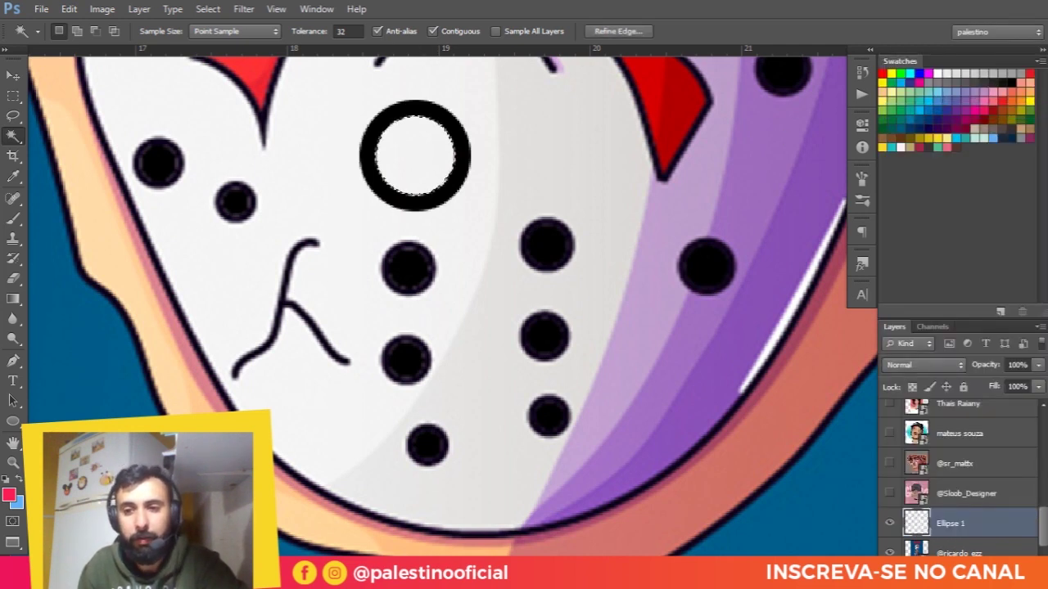
Step: Paint the circle's interior solid black with a size-35 brush on new Layer 1
{"action": "key", "text": "b"}
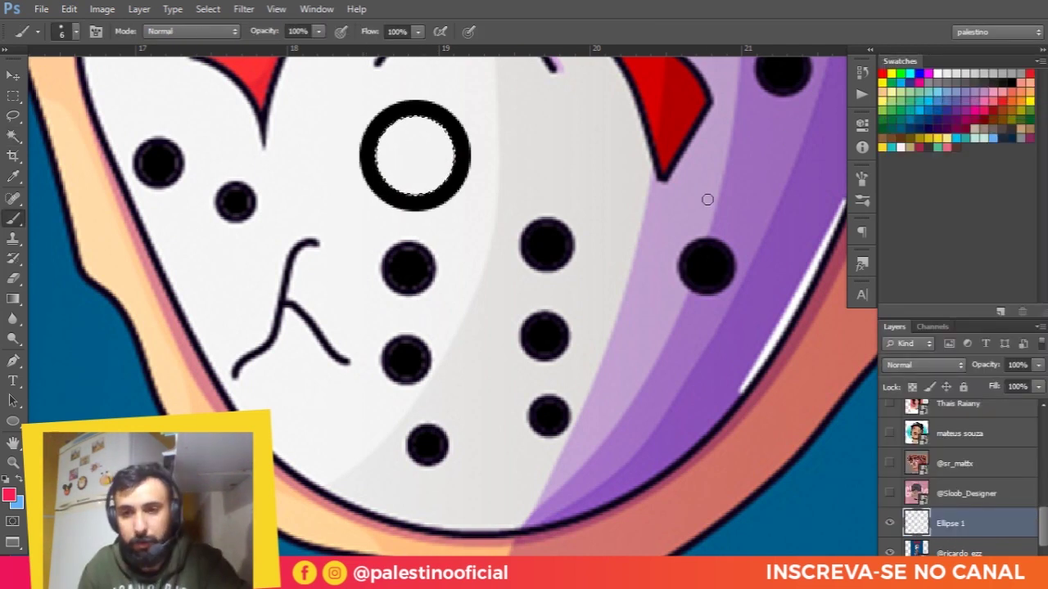
{"action": "left_click", "coordinate": [1015, 577]}
{"action": "mouse_move", "coordinate": [456, 170]}
{"action": "left_mouse_down"}
{"action": "mouse_move", "coordinate": [491, 138]}
{"action": "mouse_move", "coordinate": [446, 153]}
{"action": "left_mouse_up"}
{"action": "key", "text": "ctrl+z"}
{"action": "key", "text": "bracketright"}
{"action": "key", "text": "bracketright"}
{"action": "key", "text": "bracketright"}
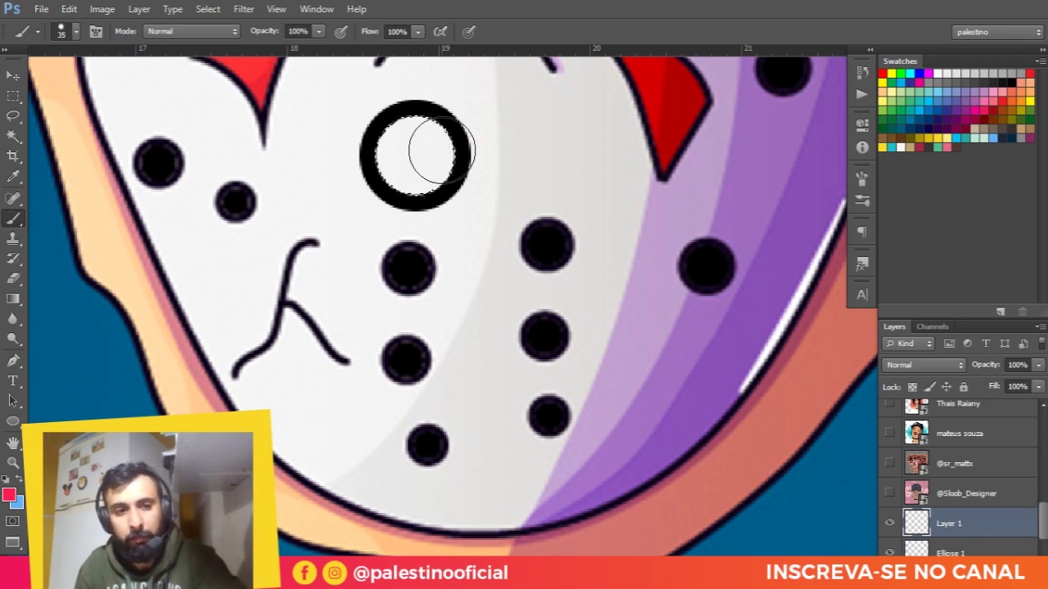
{"action": "left_click_drag", "start_coordinate": [426, 144], "coordinate": [432, 104]}
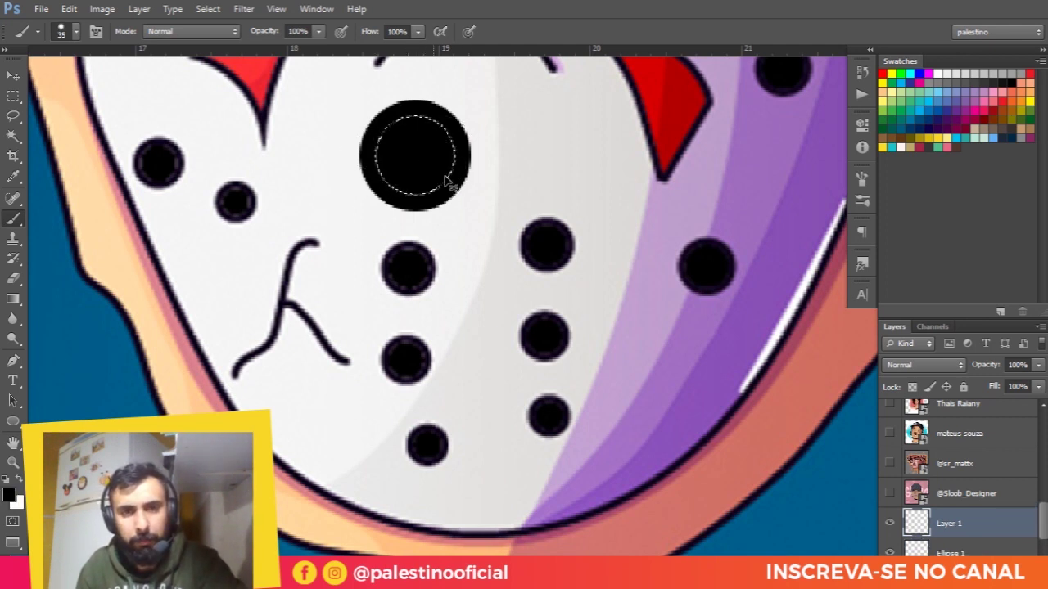
{"action": "key", "text": "v"}
{"action": "scroll", "coordinate": [432, 191], "scroll_direction": "up", "scroll_amount": 1}
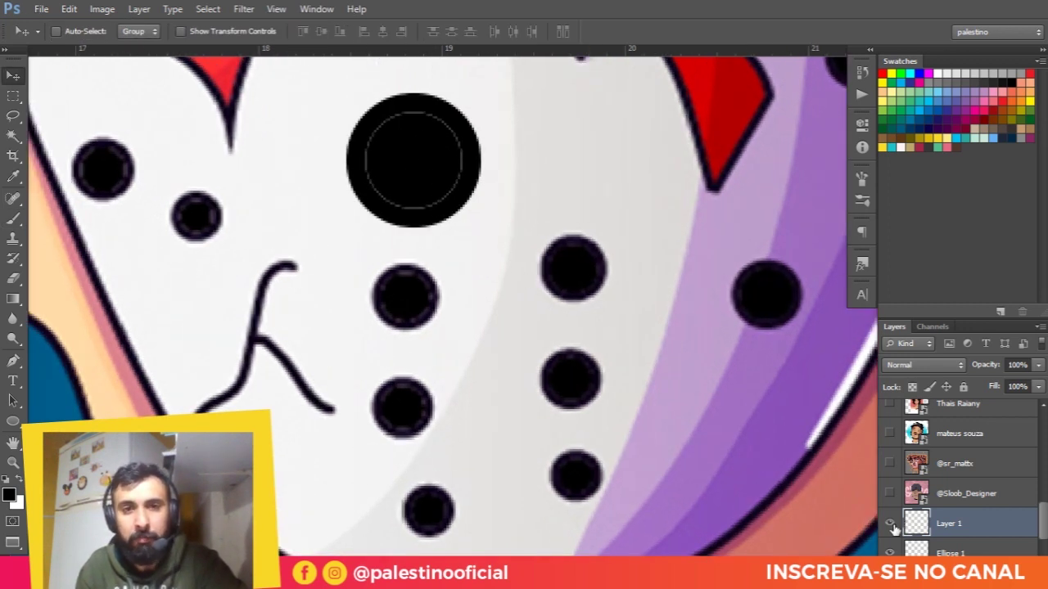
{"action": "key", "text": "ctrl+alt+z"}
{"action": "key", "text": "ctrl+alt+z"}
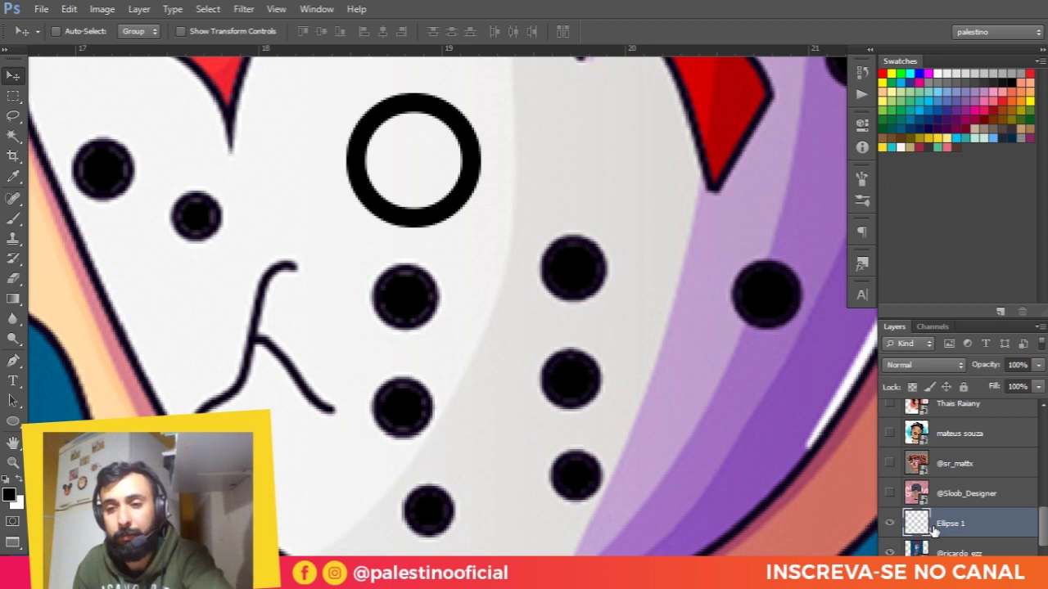
{"action": "left_click", "coordinate": [890, 523]}
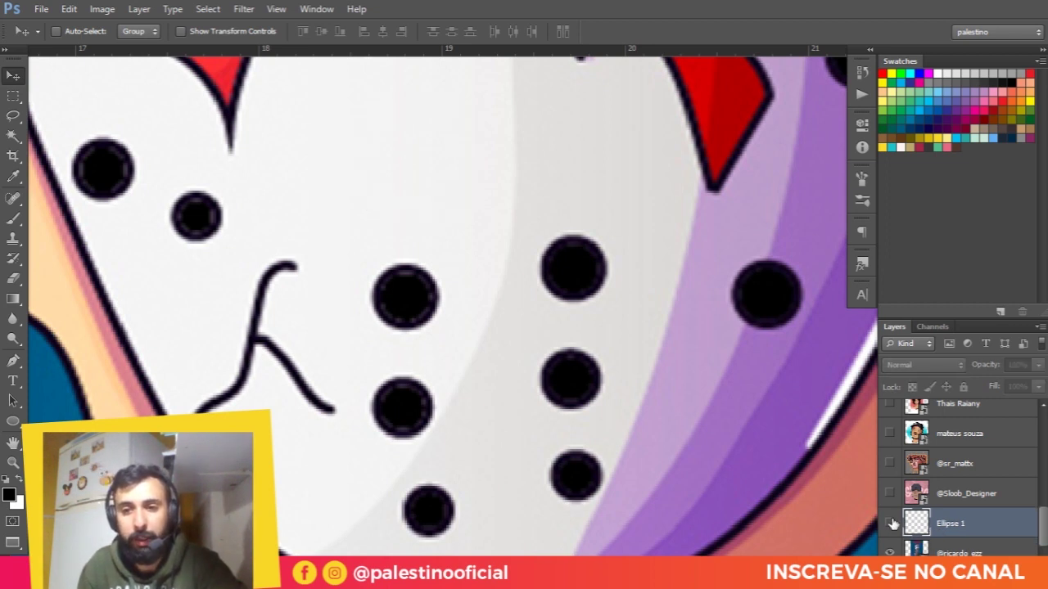
{"action": "left_click", "coordinate": [959, 552]}
{"action": "key", "text": "ctrl+shift+alt+n"}
Step: Paint the mask's central ring black, undo it, and merge the layer down with Ctrl+E
{"action": "key", "text": "b"}
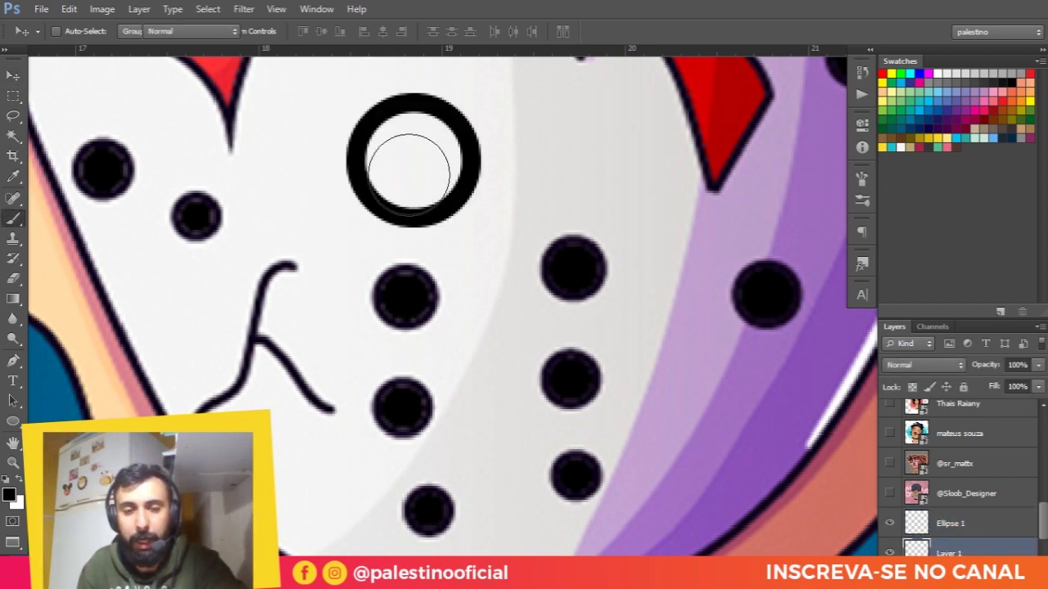
{"action": "mouse_move", "coordinate": [410, 159]}
{"action": "left_mouse_down"}
{"action": "mouse_move", "coordinate": [399, 180]}
{"action": "mouse_move", "coordinate": [425, 153]}
{"action": "mouse_move", "coordinate": [398, 152]}
{"action": "mouse_move", "coordinate": [409, 168]}
{"action": "mouse_move", "coordinate": [421, 129]}
{"action": "mouse_move", "coordinate": [437, 144]}
{"action": "left_mouse_up"}
{"action": "key", "text": "ctrl+z"}
{"action": "scroll", "coordinate": [416, 166], "scroll_direction": "up", "scroll_amount": 1}
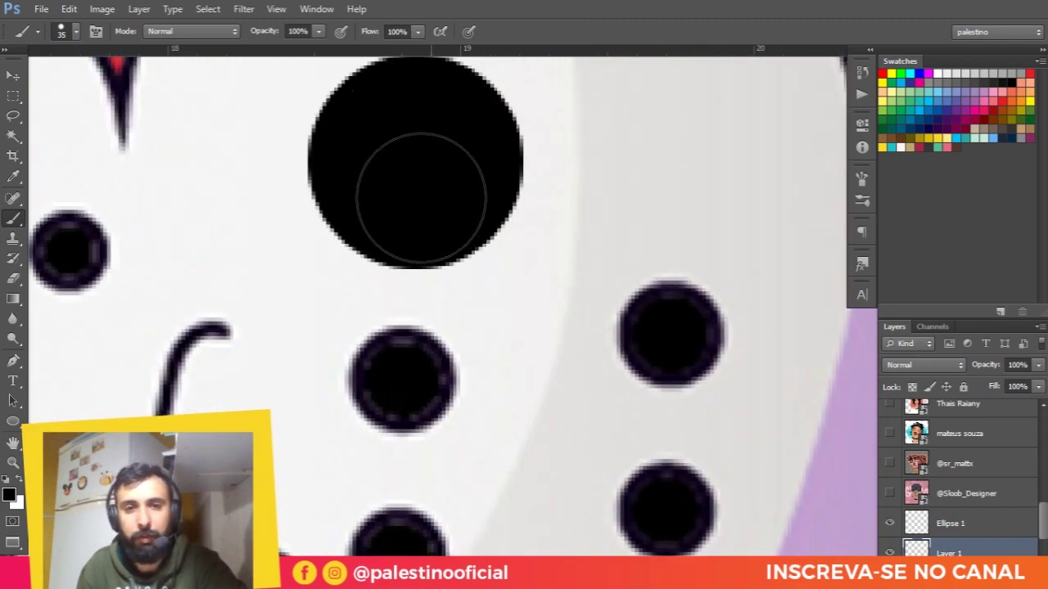
{"action": "scroll", "coordinate": [446, 189], "scroll_direction": "down", "scroll_amount": 2}
{"action": "scroll", "coordinate": [461, 218], "scroll_direction": "down", "scroll_amount": 2}
{"action": "scroll", "coordinate": [461, 290], "scroll_direction": "up", "scroll_amount": 2}
{"action": "scroll", "coordinate": [464, 243], "scroll_direction": "up", "scroll_amount": 1}
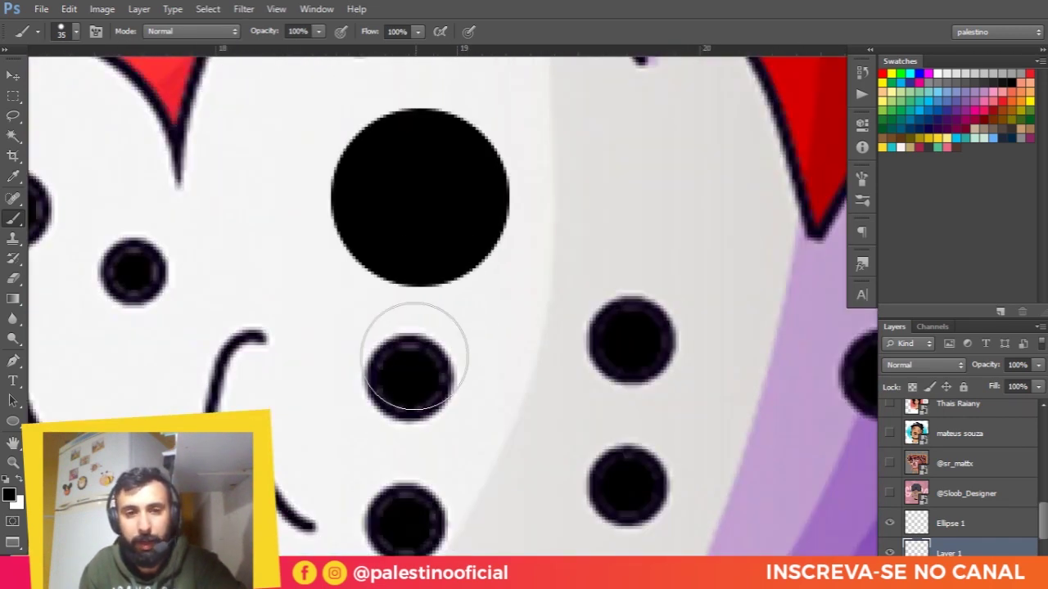
{"action": "key", "text": "v"}
{"action": "scroll", "coordinate": [479, 363], "scroll_direction": "down", "scroll_amount": 2}
{"action": "scroll", "coordinate": [479, 363], "scroll_direction": "down", "scroll_amount": 3}
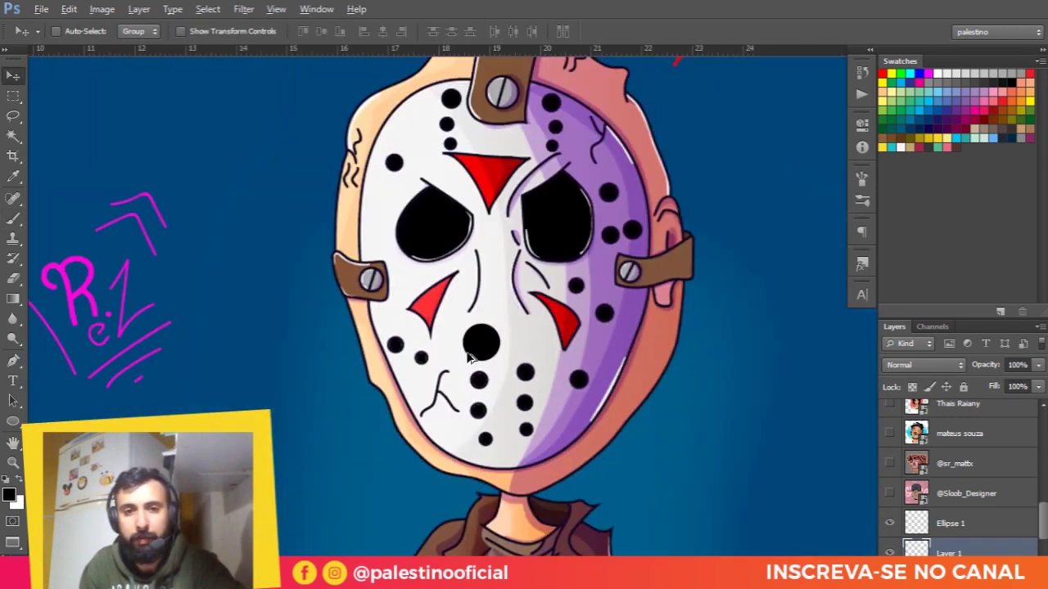
{"action": "key", "text": "ctrl+e"}
{"action": "key", "text": "ctrl+e"}
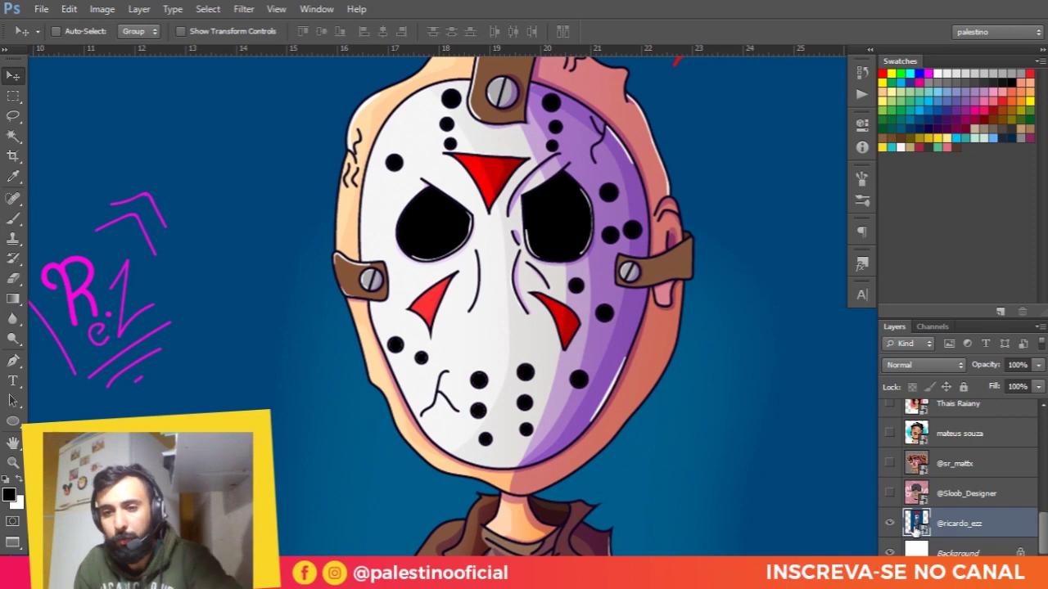
{"action": "scroll", "coordinate": [479, 280], "scroll_direction": "down", "scroll_amount": 1}
{"action": "scroll", "coordinate": [479, 279], "scroll_direction": "down", "scroll_amount": 2}
{"action": "scroll", "coordinate": [479, 279], "scroll_direction": "down", "scroll_amount": 2}
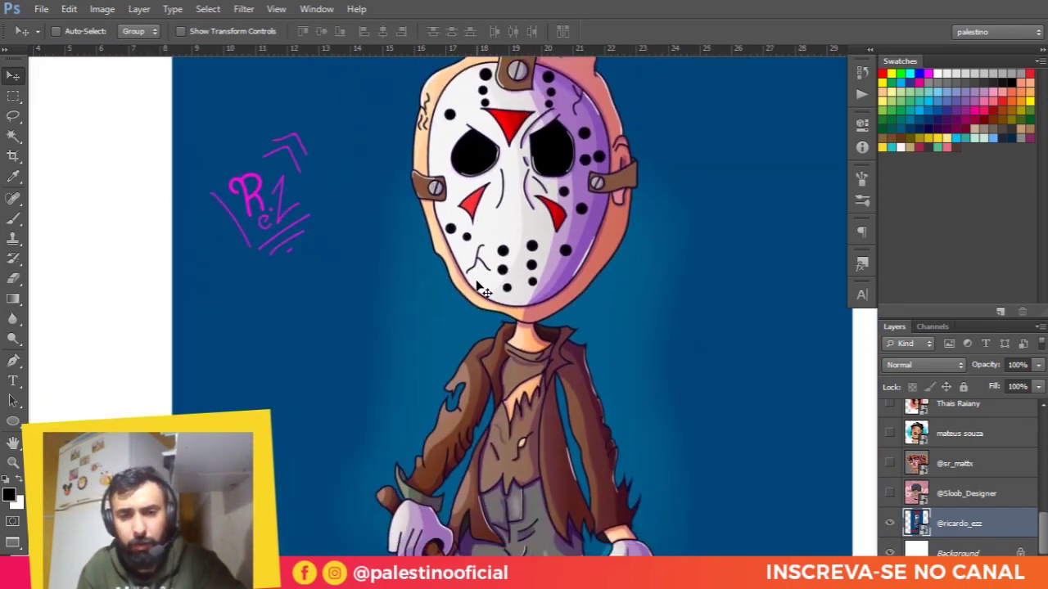
{"action": "scroll", "coordinate": [484, 288], "scroll_direction": "down", "scroll_amount": 1}
{"action": "scroll", "coordinate": [491, 291], "scroll_direction": "down", "scroll_amount": 2}
{"action": "scroll", "coordinate": [507, 315], "scroll_direction": "down", "scroll_amount": 3}
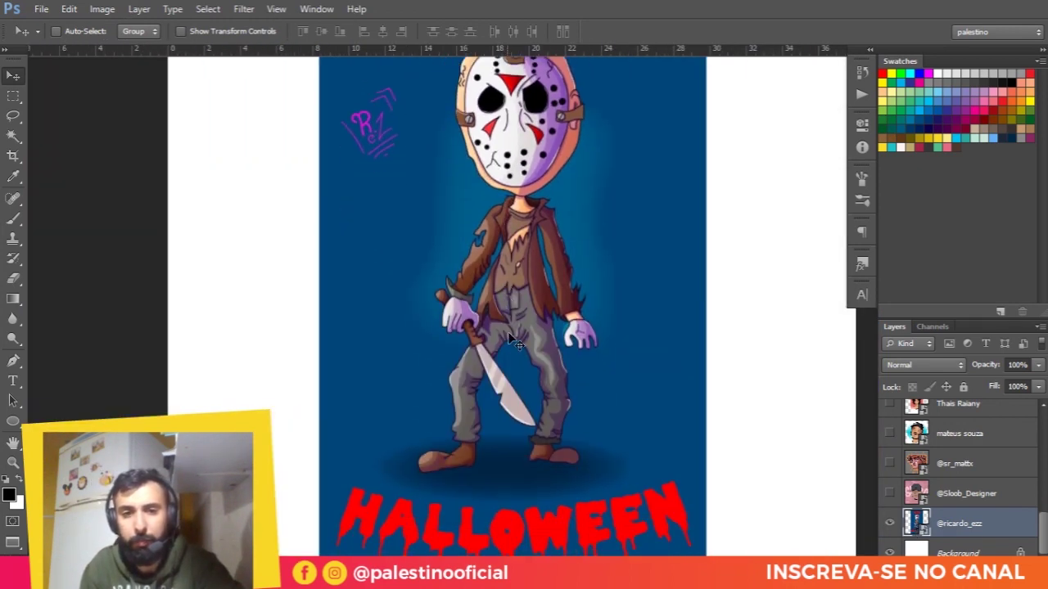
{"action": "scroll", "coordinate": [586, 443], "scroll_direction": "up", "scroll_amount": 2}
{"action": "scroll", "coordinate": [573, 402], "scroll_direction": "up", "scroll_amount": 1}
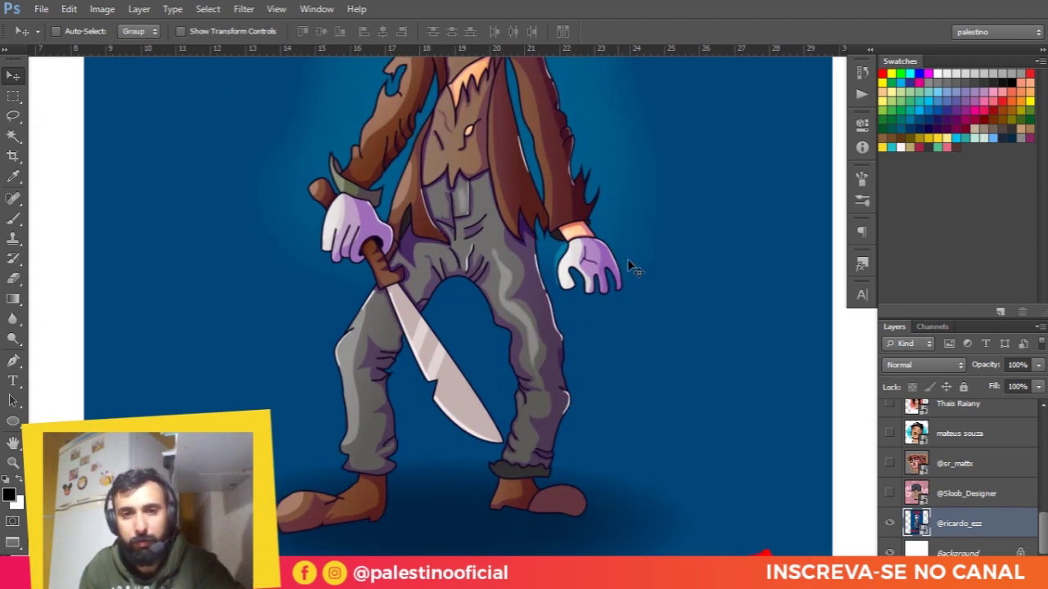
{"action": "left_click_drag", "start_coordinate": [481, 350], "coordinate": [496, 246]}
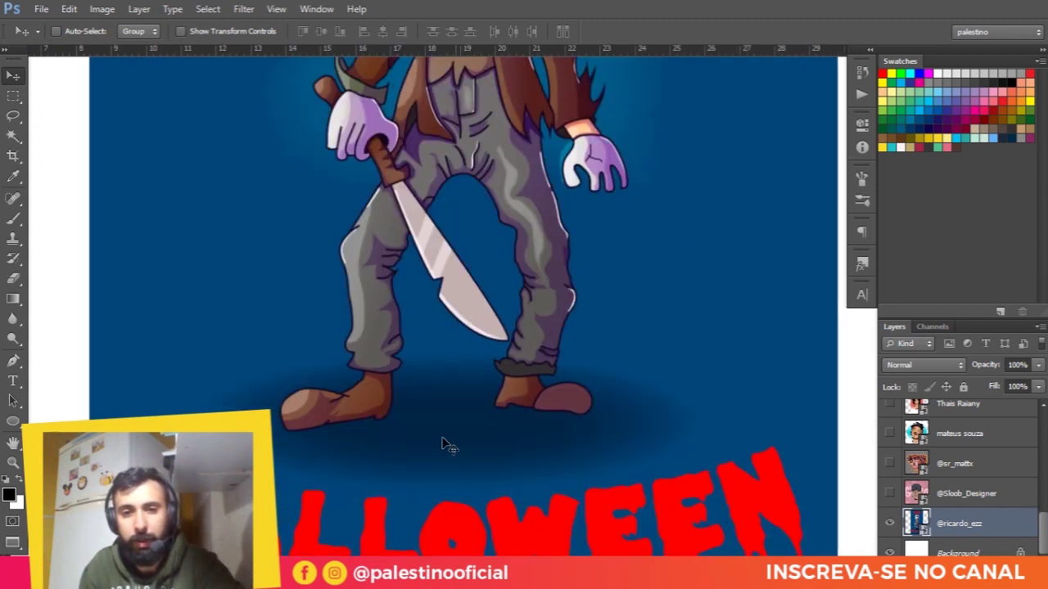
{"action": "scroll", "coordinate": [573, 344], "scroll_direction": "down", "scroll_amount": 1}
{"action": "scroll", "coordinate": [527, 360], "scroll_direction": "down", "scroll_amount": 1}
{"action": "scroll", "coordinate": [557, 323], "scroll_direction": "up", "scroll_amount": 5}
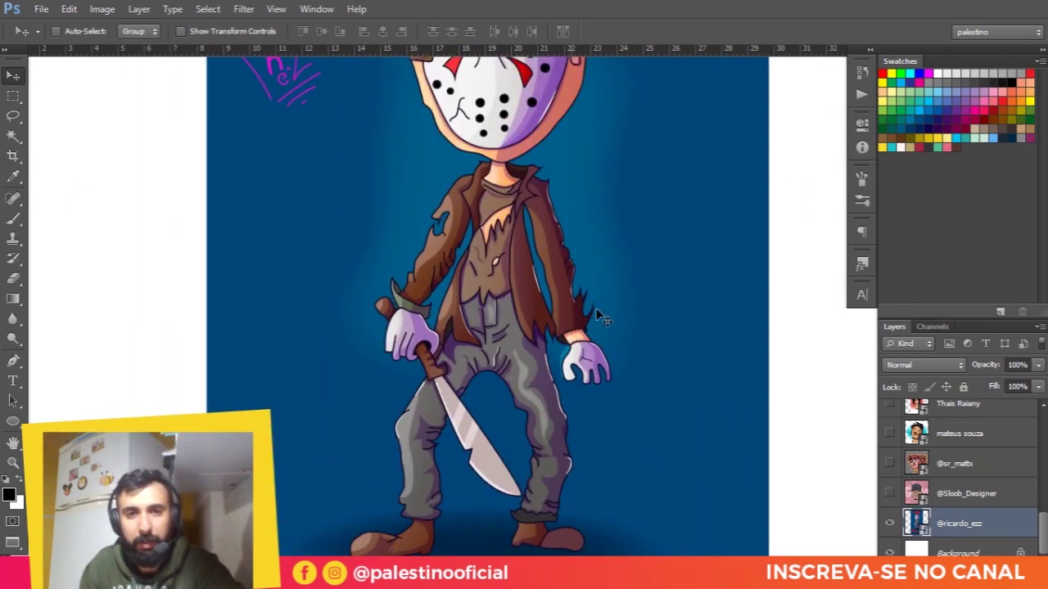
{"action": "scroll", "coordinate": [589, 315], "scroll_direction": "up", "scroll_amount": 5}
{"action": "scroll", "coordinate": [583, 315], "scroll_direction": "up", "scroll_amount": 5}
{"action": "scroll", "coordinate": [582, 301], "scroll_direction": "down", "scroll_amount": 1}
{"action": "scroll", "coordinate": [556, 292], "scroll_direction": "down", "scroll_amount": 3}
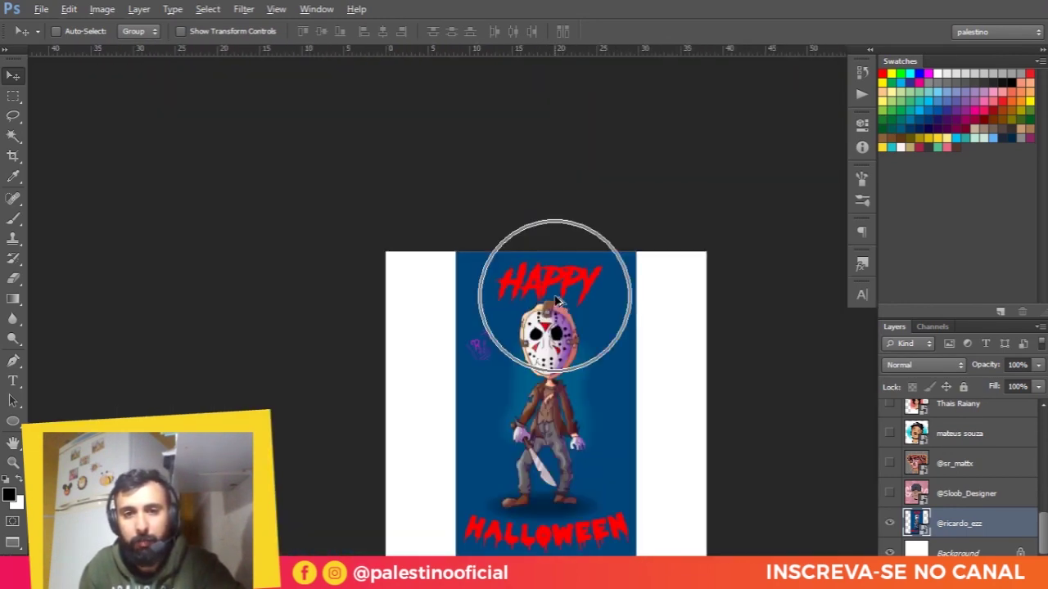
{"action": "scroll", "coordinate": [556, 293], "scroll_direction": "up", "scroll_amount": 1}
{"action": "scroll", "coordinate": [556, 292], "scroll_direction": "up", "scroll_amount": 1}
{"action": "left_click", "coordinate": [890, 523]}
{"action": "left_click", "coordinate": [889, 492]}
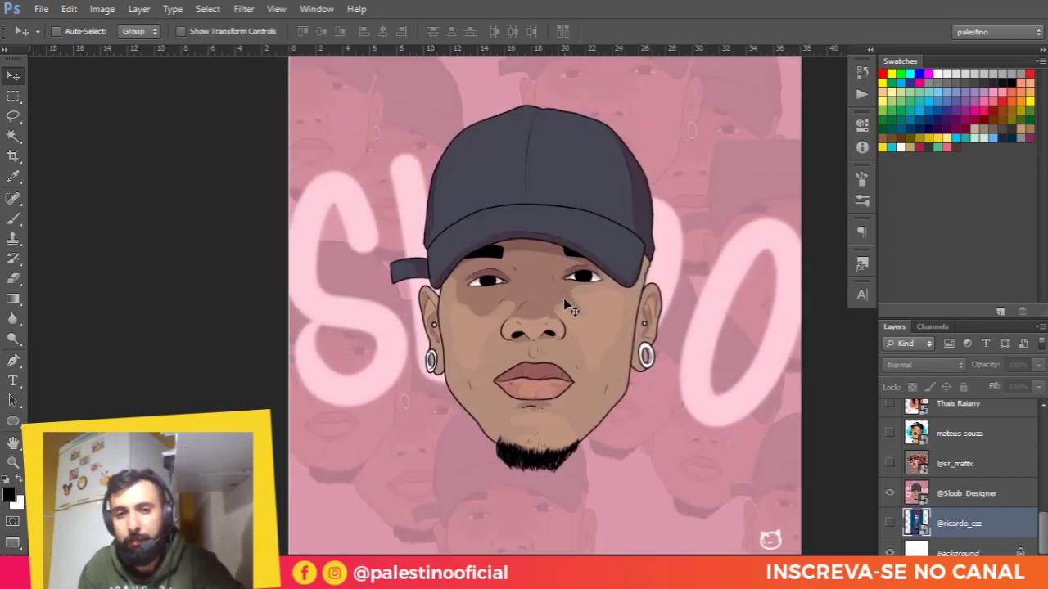
{"action": "left_click_drag", "start_coordinate": [584, 317], "coordinate": [510, 221]}
{"action": "scroll", "coordinate": [443, 236], "scroll_direction": "up", "scroll_amount": 1}
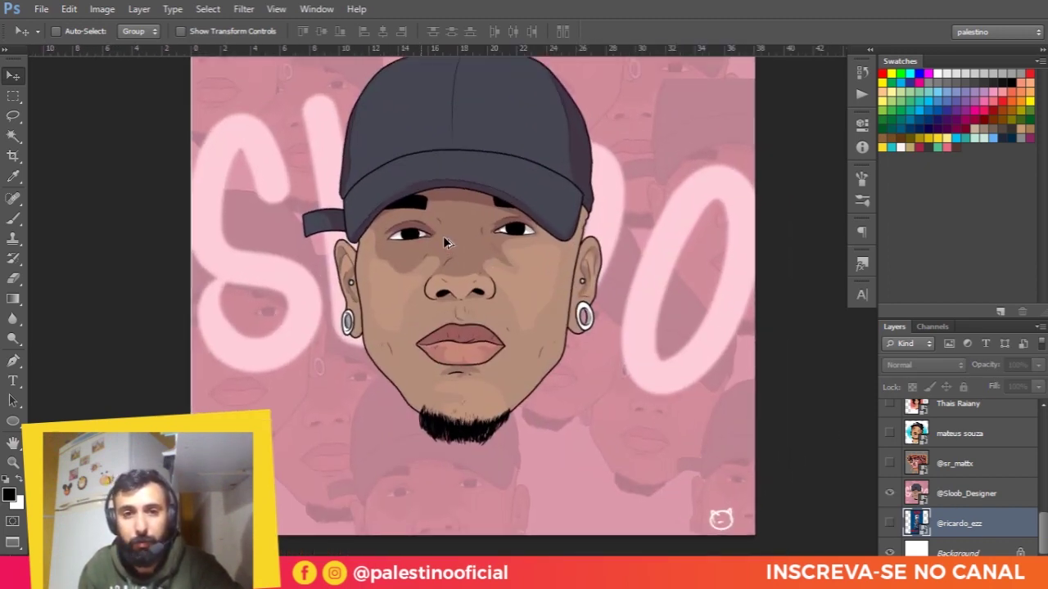
{"action": "scroll", "coordinate": [477, 265], "scroll_direction": "up", "scroll_amount": 1}
{"action": "left_click_drag", "start_coordinate": [477, 268], "coordinate": [478, 256]}
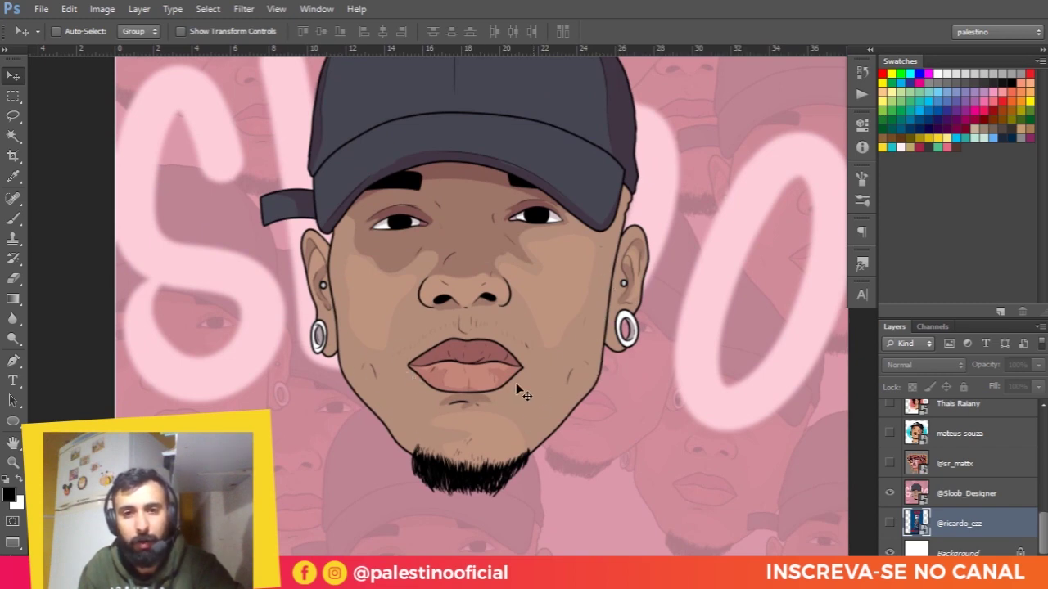
{"action": "left_click_drag", "start_coordinate": [570, 215], "coordinate": [575, 388]}
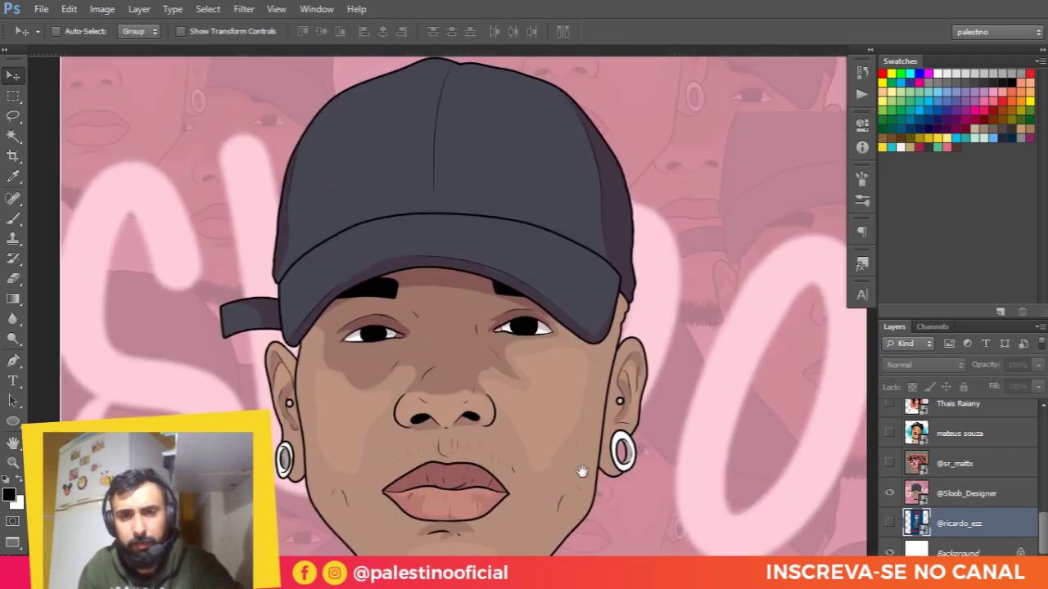
{"action": "scroll", "coordinate": [587, 447], "scroll_direction": "up", "scroll_amount": 2}
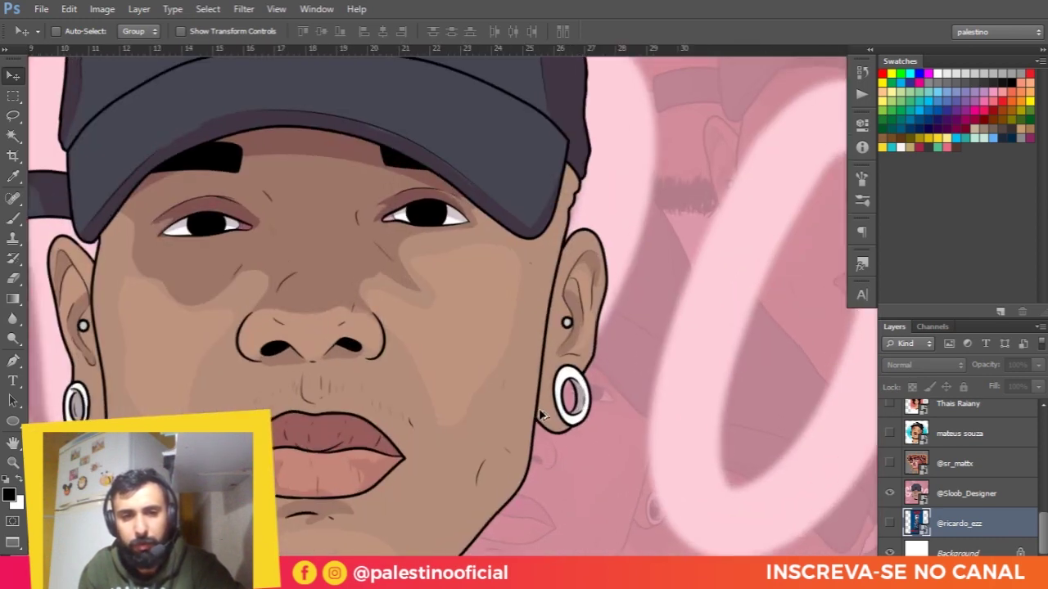
{"action": "scroll", "coordinate": [584, 377], "scroll_direction": "up", "scroll_amount": 1}
{"action": "scroll", "coordinate": [584, 381], "scroll_direction": "up", "scroll_amount": 1}
{"action": "scroll", "coordinate": [573, 378], "scroll_direction": "up", "scroll_amount": 1}
{"action": "left_click_drag", "start_coordinate": [556, 374], "coordinate": [414, 360]}
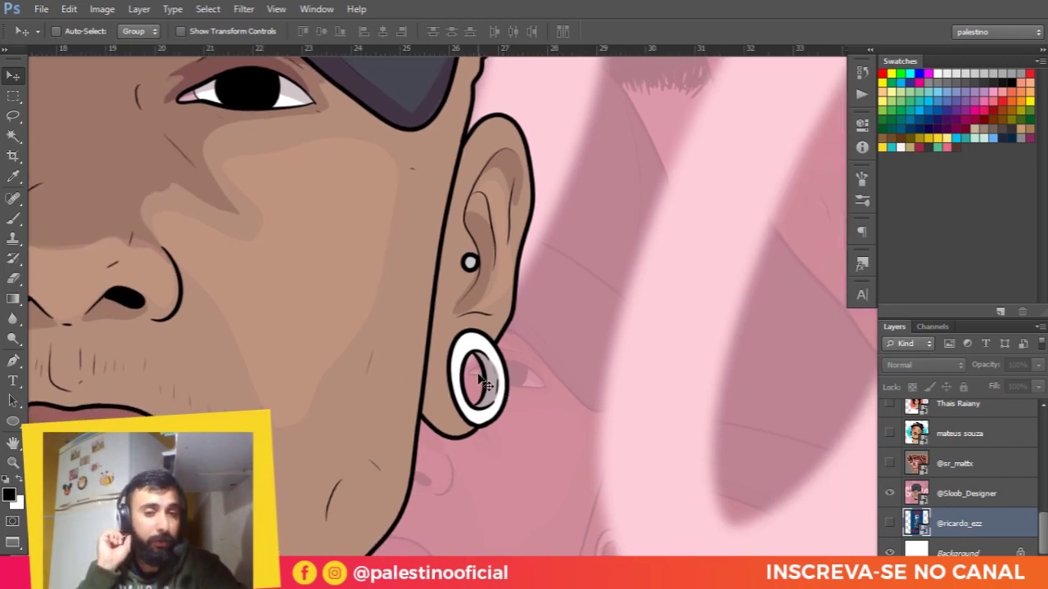
{"action": "scroll", "coordinate": [493, 446], "scroll_direction": "down", "scroll_amount": 1}
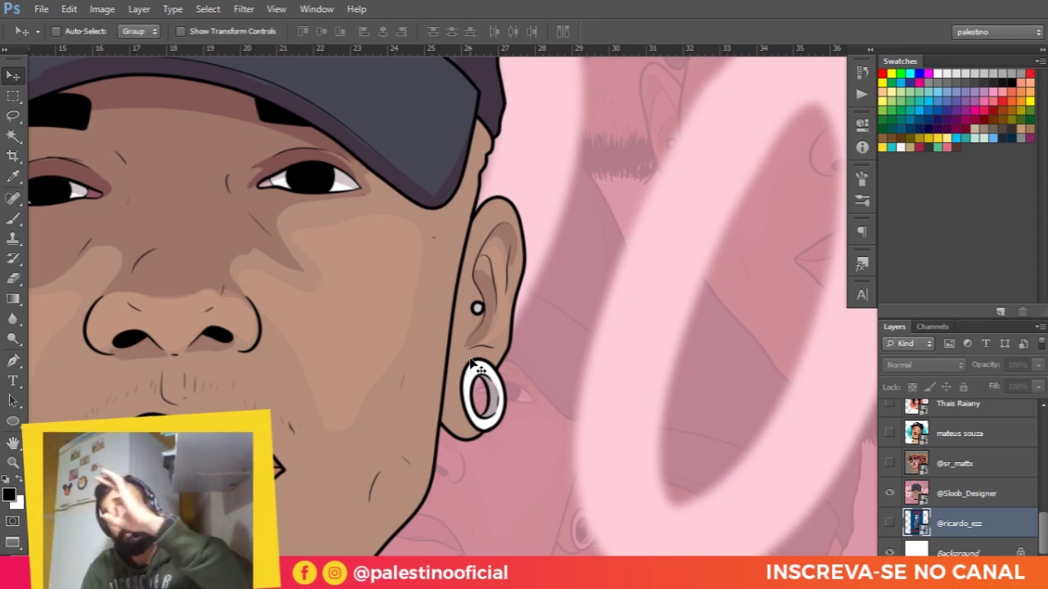
{"action": "scroll", "coordinate": [535, 247], "scroll_direction": "down", "scroll_amount": 1}
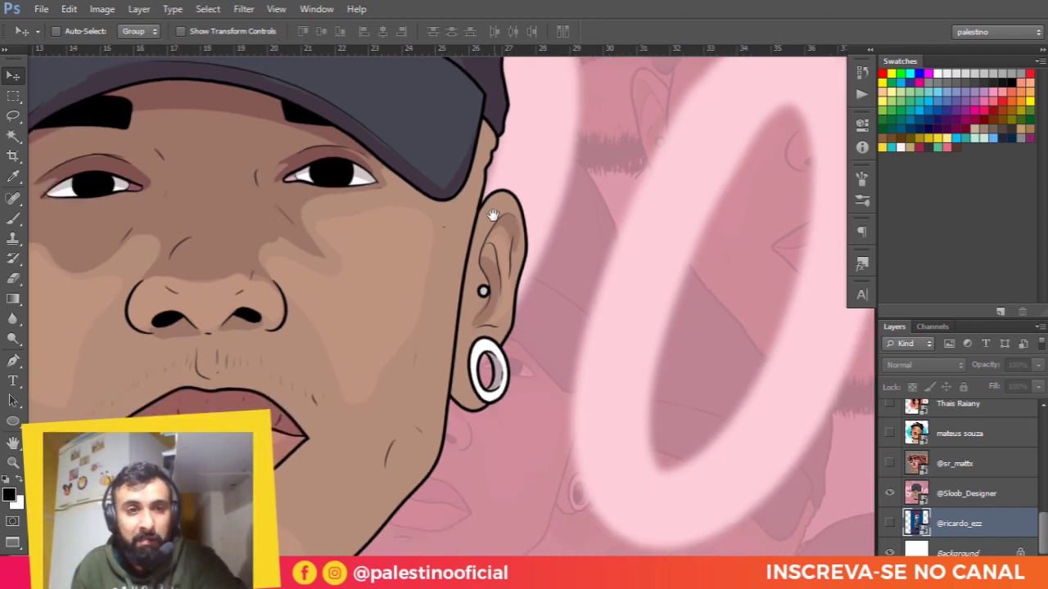
{"action": "scroll", "coordinate": [251, 224], "scroll_direction": "up", "scroll_amount": 1}
{"action": "scroll", "coordinate": [148, 235], "scroll_direction": "up", "scroll_amount": 1}
{"action": "scroll", "coordinate": [175, 271], "scroll_direction": "up", "scroll_amount": 1}
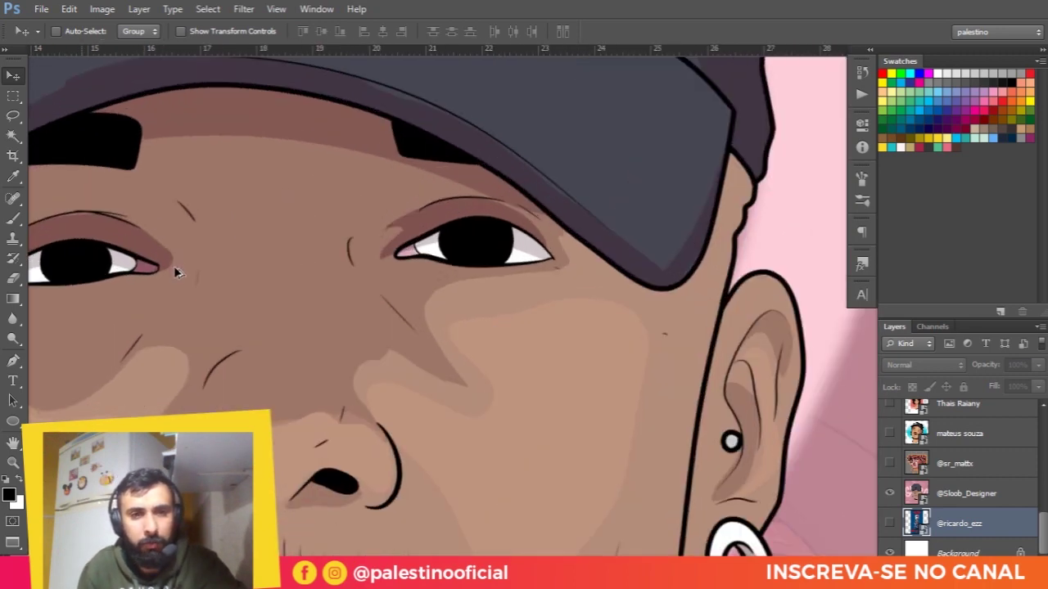
{"action": "scroll", "coordinate": [180, 268], "scroll_direction": "up", "scroll_amount": 1}
{"action": "left_click_drag", "start_coordinate": [180, 268], "coordinate": [289, 251]}
{"action": "scroll", "coordinate": [573, 242], "scroll_direction": "up", "scroll_amount": 1}
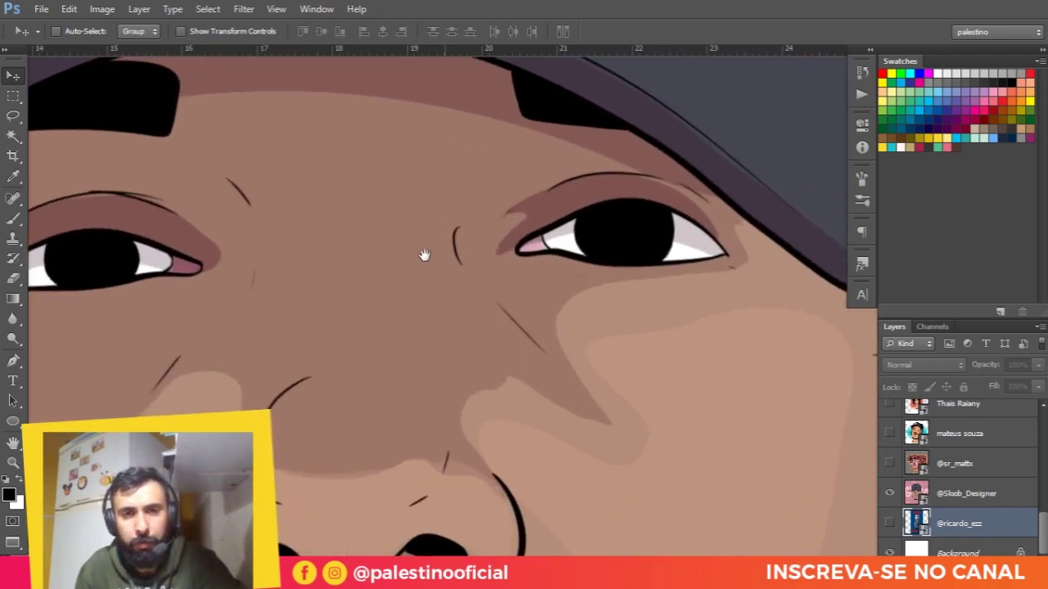
{"action": "scroll", "coordinate": [293, 248], "scroll_direction": "up", "scroll_amount": 1}
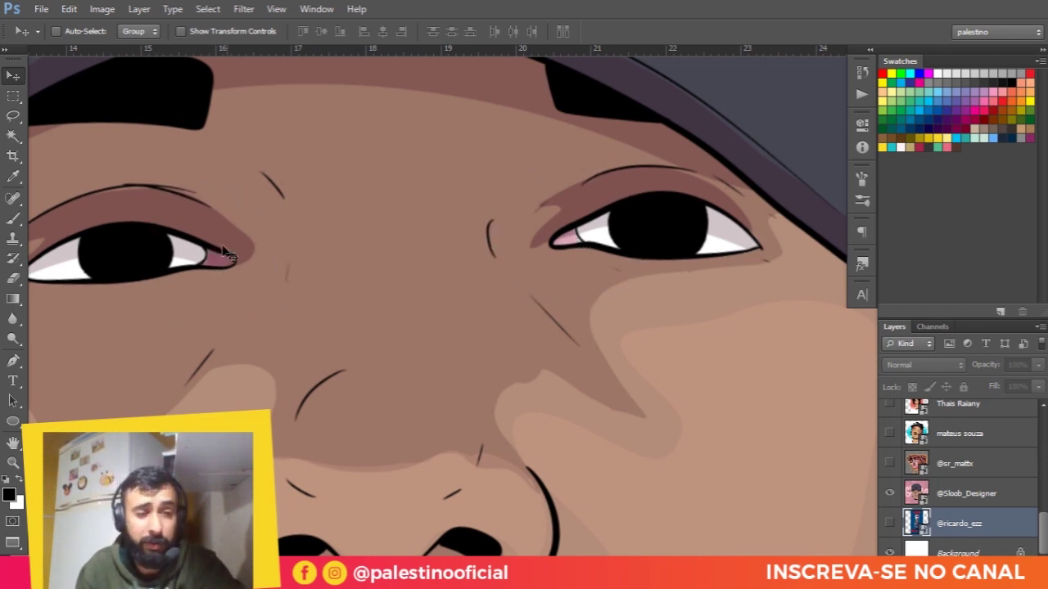
{"action": "scroll", "coordinate": [165, 260], "scroll_direction": "down", "scroll_amount": 3}
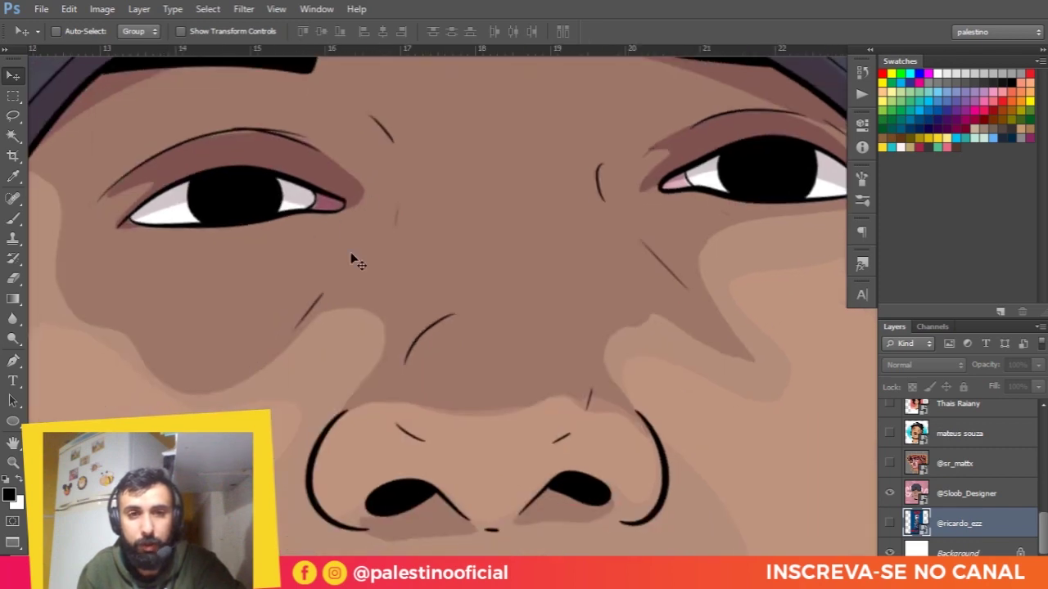
{"action": "scroll", "coordinate": [257, 292], "scroll_direction": "down", "scroll_amount": 1}
{"action": "scroll", "coordinate": [450, 232], "scroll_direction": "up", "scroll_amount": 3}
{"action": "left_click_drag", "start_coordinate": [410, 317], "coordinate": [405, 283]}
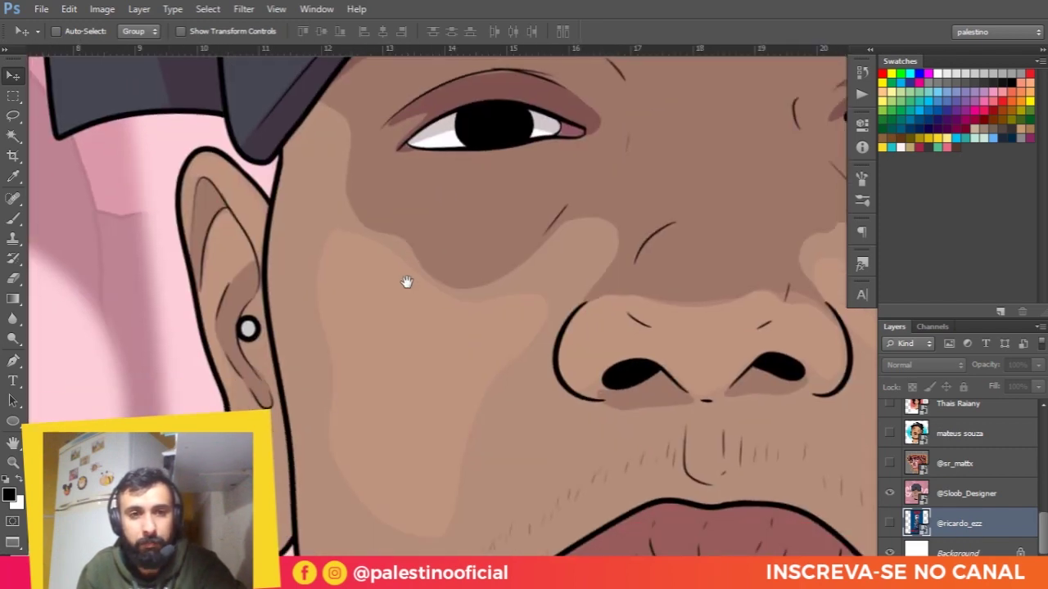
{"action": "left_click_drag", "start_coordinate": [613, 259], "coordinate": [458, 232]}
{"action": "scroll", "coordinate": [547, 175], "scroll_direction": "right", "scroll_amount": 3}
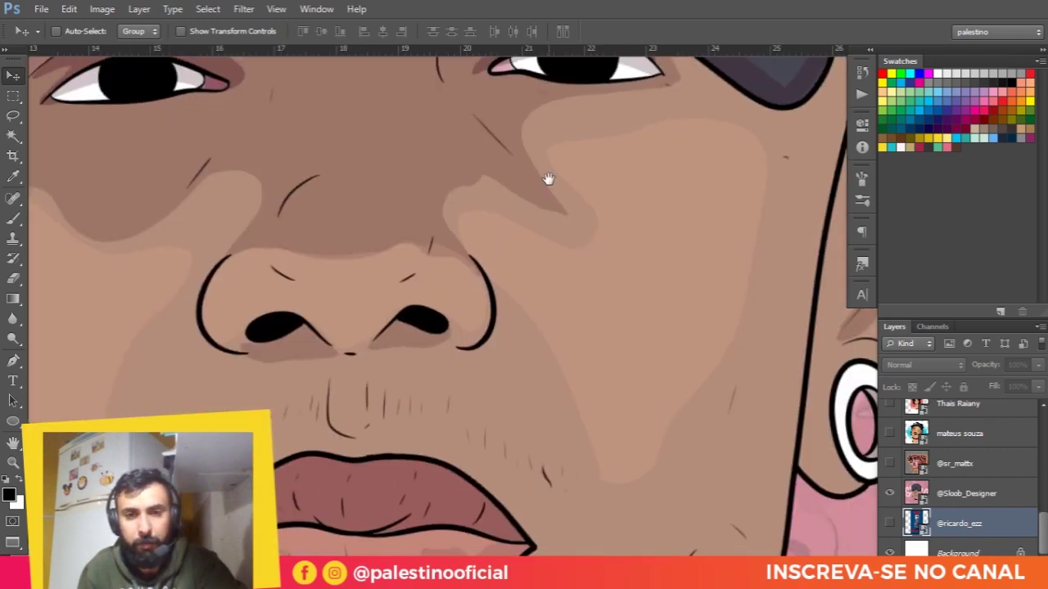
{"action": "scroll", "coordinate": [500, 320], "scroll_direction": "down", "scroll_amount": 2}
{"action": "scroll", "coordinate": [547, 219], "scroll_direction": "down", "scroll_amount": 2}
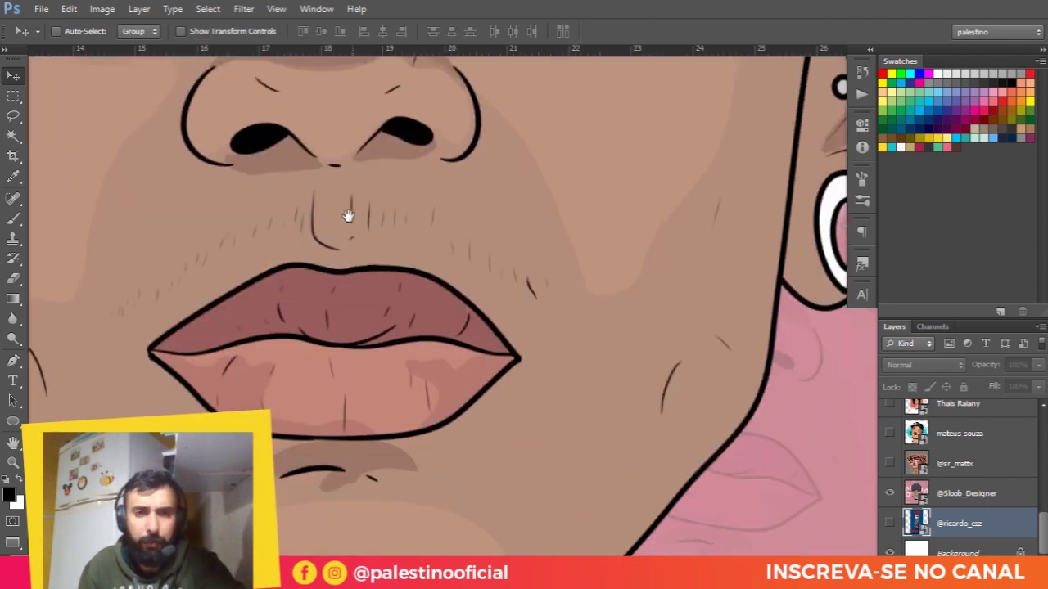
{"action": "scroll", "coordinate": [385, 237], "scroll_direction": "up", "scroll_amount": 1}
{"action": "scroll", "coordinate": [496, 238], "scroll_direction": "left", "scroll_amount": 2}
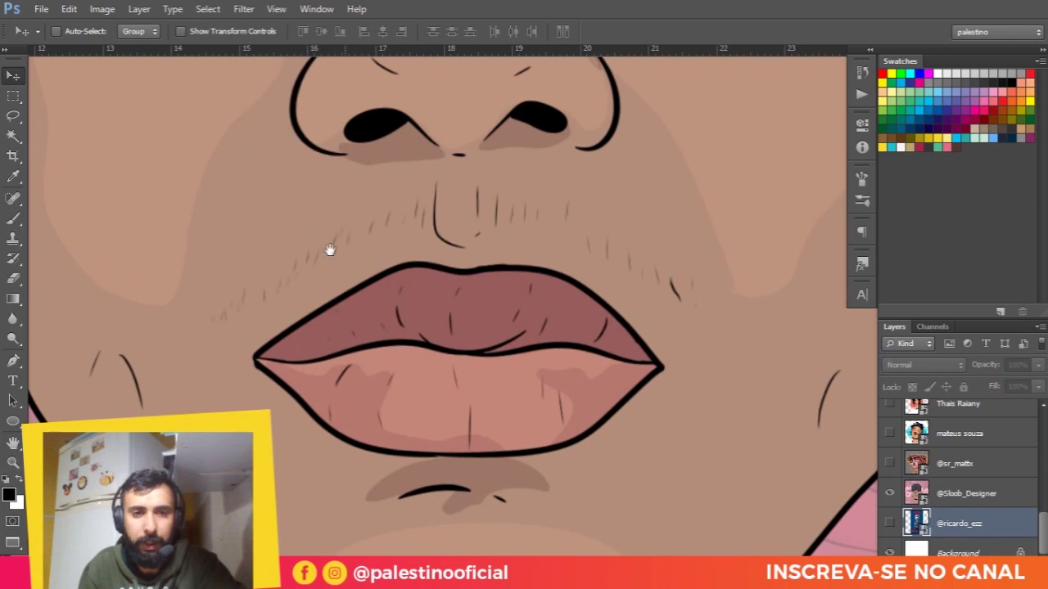
{"action": "scroll", "coordinate": [643, 248], "scroll_direction": "right", "scroll_amount": 2}
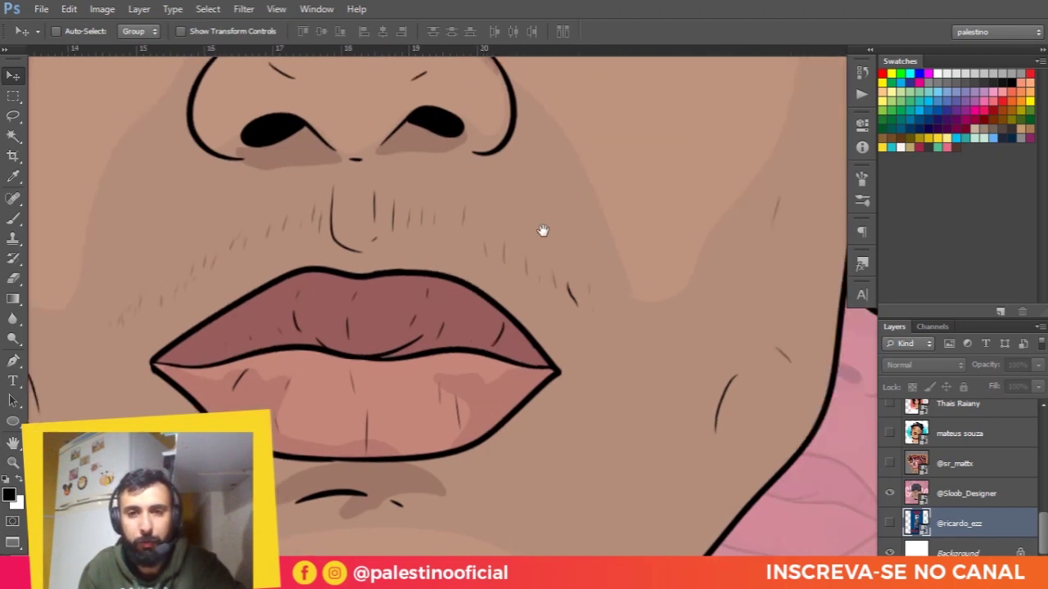
{"action": "scroll", "coordinate": [529, 245], "scroll_direction": "right", "scroll_amount": 3}
{"action": "scroll", "coordinate": [522, 278], "scroll_direction": "up", "scroll_amount": 1}
{"action": "left_click_drag", "start_coordinate": [615, 172], "coordinate": [616, 266]}
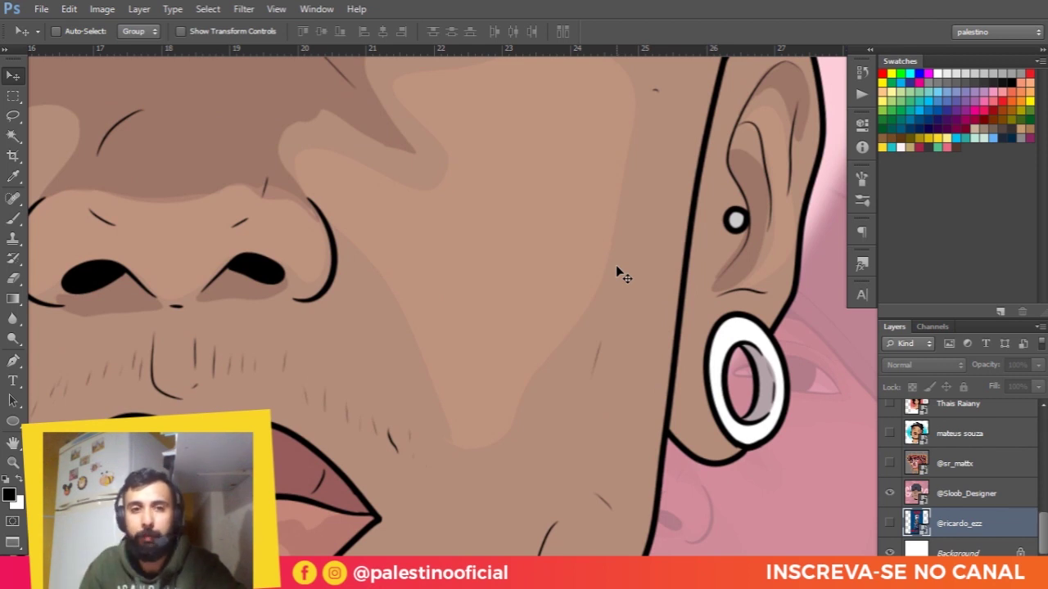
{"action": "scroll", "coordinate": [620, 272], "scroll_direction": "up", "scroll_amount": 3}
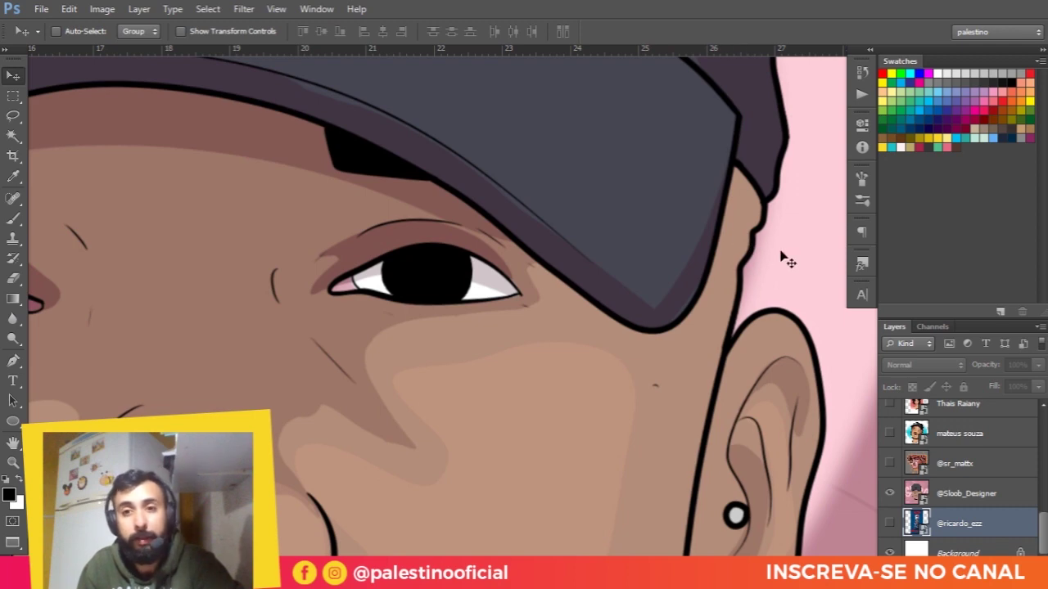
{"action": "scroll", "coordinate": [781, 262], "scroll_direction": "down", "scroll_amount": 1}
{"action": "scroll", "coordinate": [692, 273], "scroll_direction": "down", "scroll_amount": 1}
{"action": "scroll", "coordinate": [690, 273], "scroll_direction": "down", "scroll_amount": 1}
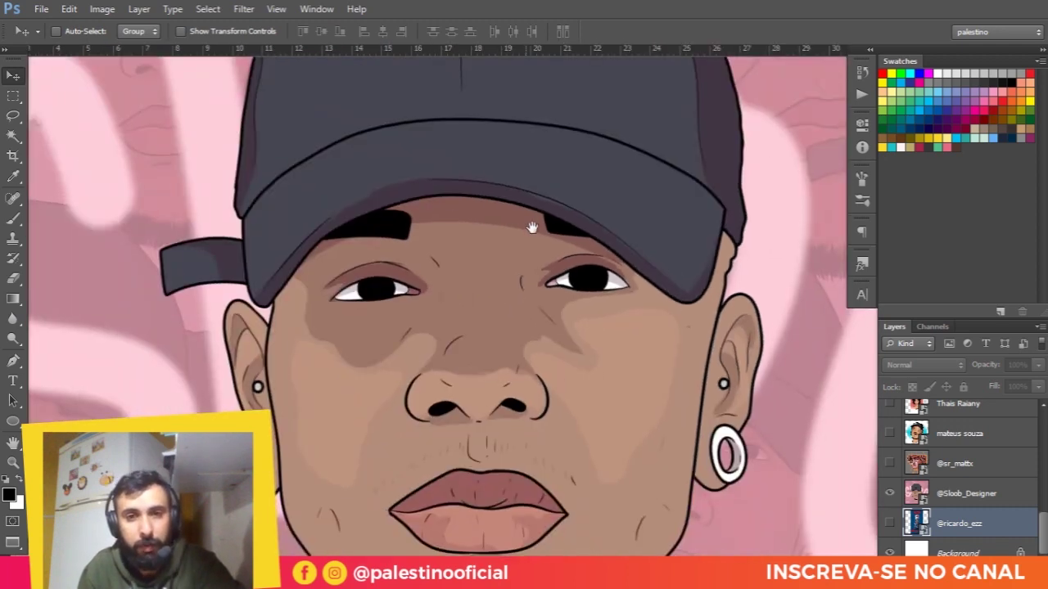
{"action": "left_click_drag", "start_coordinate": [532, 227], "coordinate": [538, 413]}
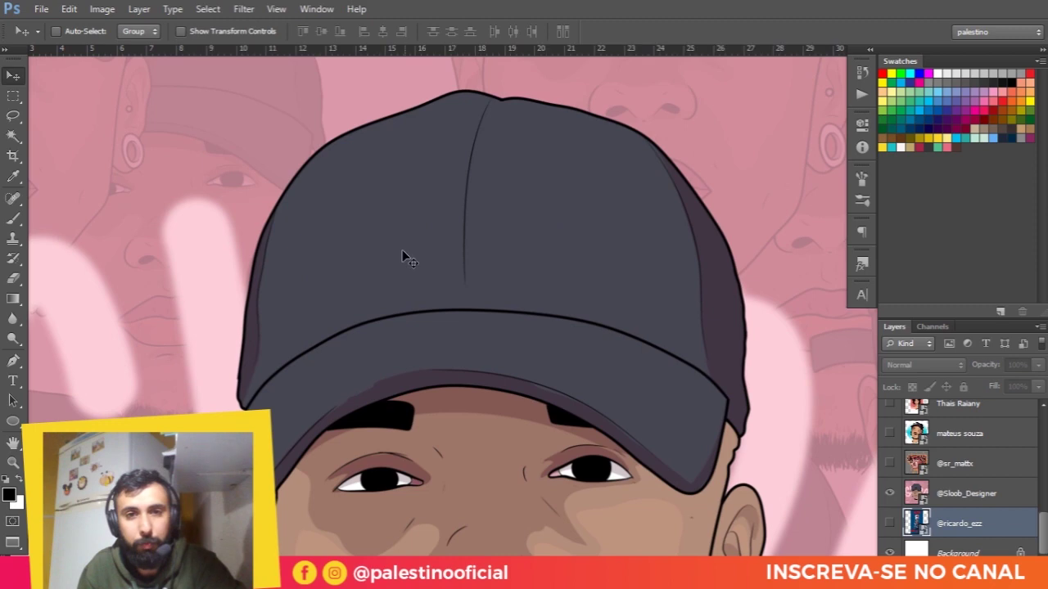
{"action": "scroll", "coordinate": [270, 385], "scroll_direction": "up", "scroll_amount": 1}
{"action": "scroll", "coordinate": [276, 393], "scroll_direction": "up", "scroll_amount": 1}
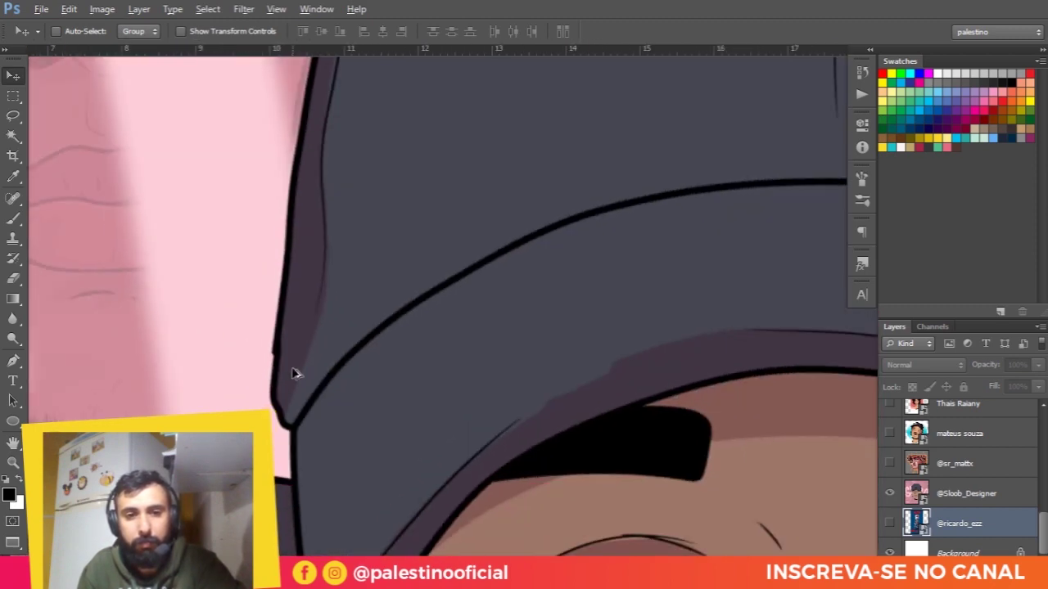
{"action": "scroll", "coordinate": [291, 368], "scroll_direction": "down", "scroll_amount": 2}
{"action": "scroll", "coordinate": [283, 369], "scroll_direction": "up", "scroll_amount": 3}
{"action": "scroll", "coordinate": [272, 360], "scroll_direction": "up", "scroll_amount": 1}
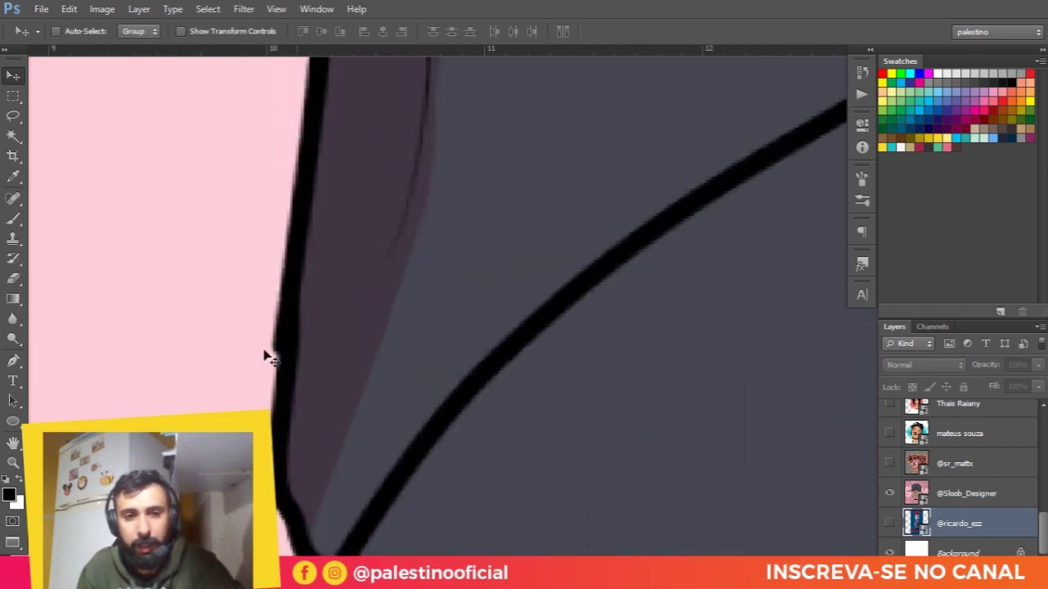
{"action": "scroll", "coordinate": [272, 358], "scroll_direction": "down", "scroll_amount": 1}
{"action": "scroll", "coordinate": [282, 336], "scroll_direction": "down", "scroll_amount": 2}
{"action": "scroll", "coordinate": [283, 330], "scroll_direction": "down", "scroll_amount": 1}
{"action": "scroll", "coordinate": [283, 330], "scroll_direction": "down", "scroll_amount": 1}
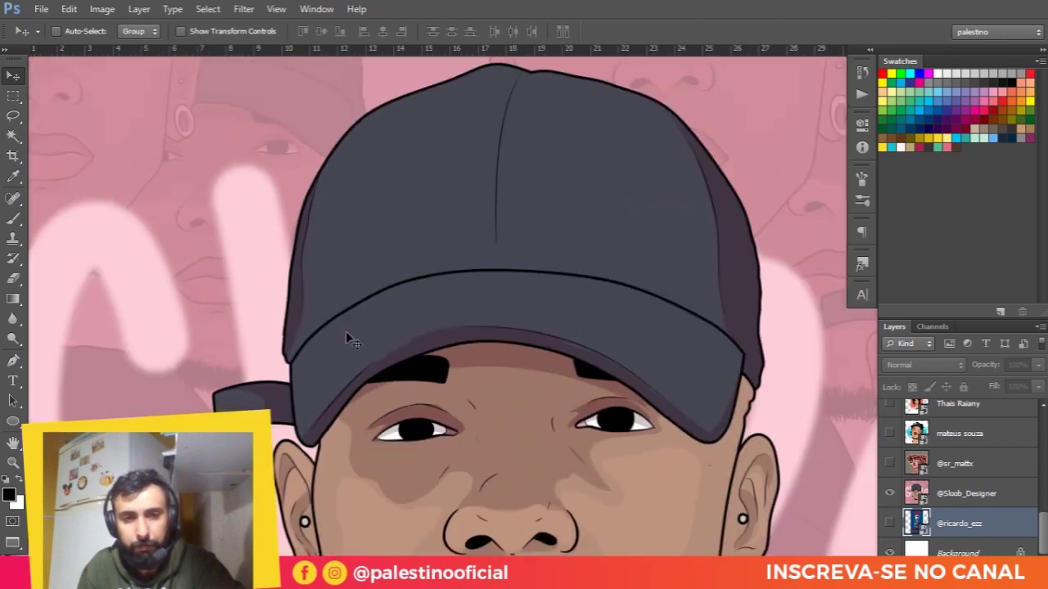
{"action": "left_click_drag", "start_coordinate": [416, 308], "coordinate": [400, 263]}
{"action": "left_click_drag", "start_coordinate": [344, 234], "coordinate": [250, 110]}
{"action": "left_click_drag", "start_coordinate": [396, 369], "coordinate": [396, 340]}
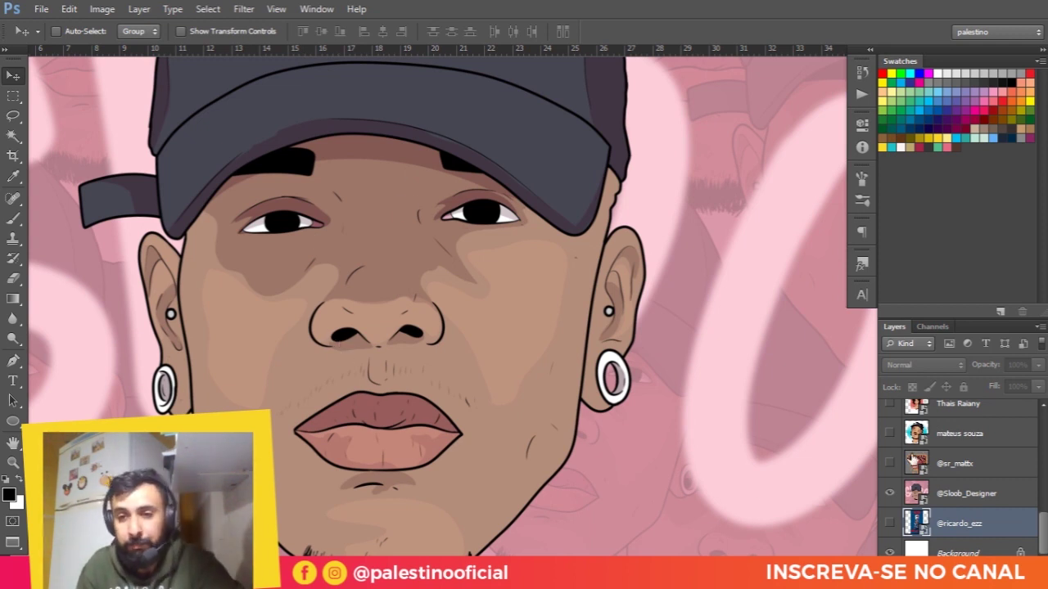
{"action": "left_click", "coordinate": [889, 494]}
{"action": "left_click", "coordinate": [890, 463]}
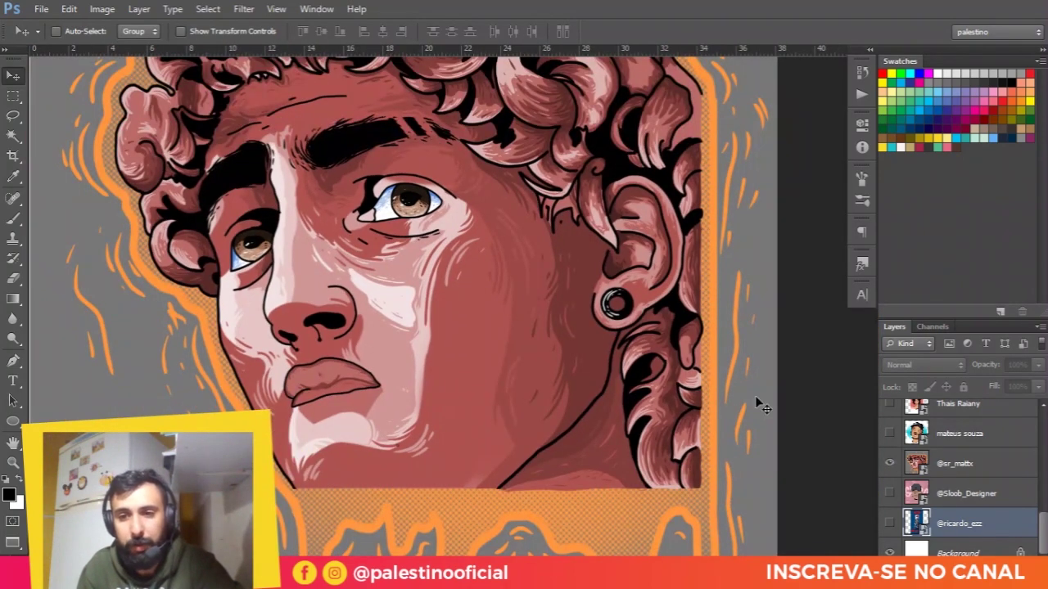
{"action": "scroll", "coordinate": [537, 344], "scroll_direction": "down", "scroll_amount": 3}
{"action": "scroll", "coordinate": [424, 262], "scroll_direction": "up", "scroll_amount": 2}
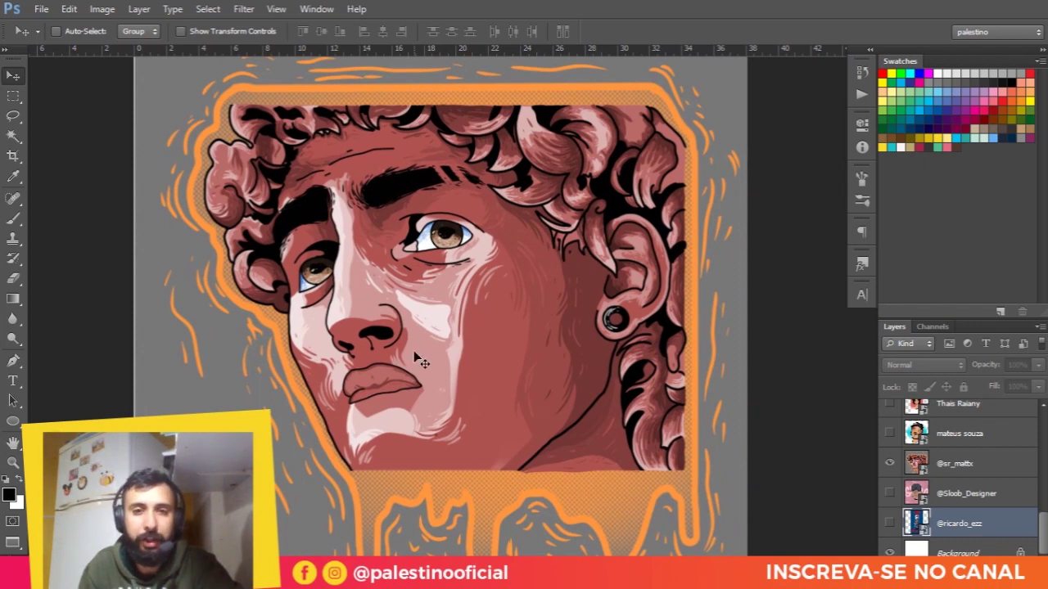
{"action": "scroll", "coordinate": [402, 302], "scroll_direction": "up", "scroll_amount": 2}
{"action": "scroll", "coordinate": [403, 283], "scroll_direction": "down", "scroll_amount": 3}
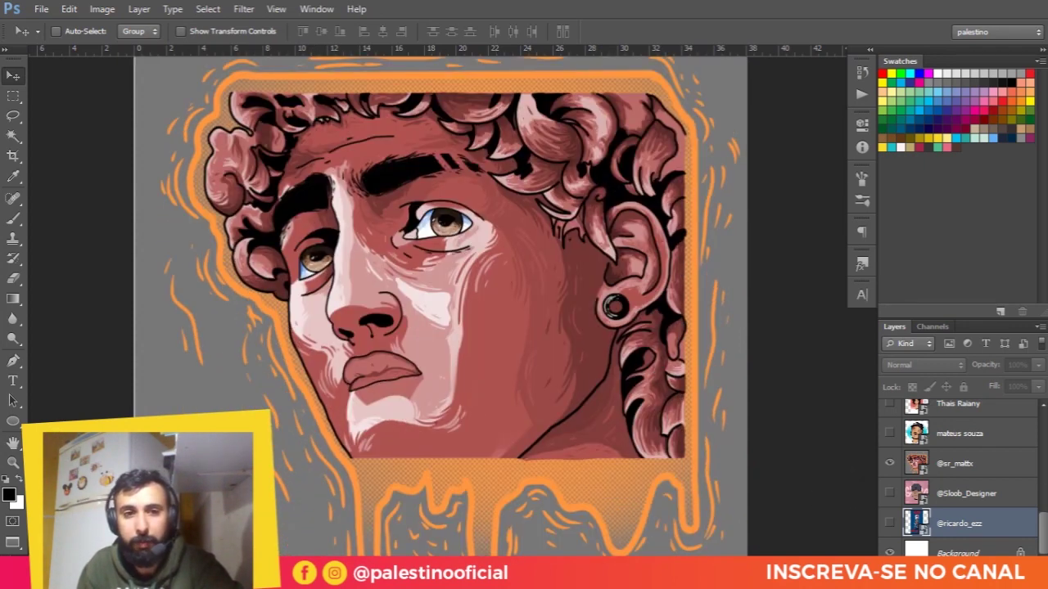
{"action": "scroll", "coordinate": [481, 368], "scroll_direction": "up", "scroll_amount": 3}
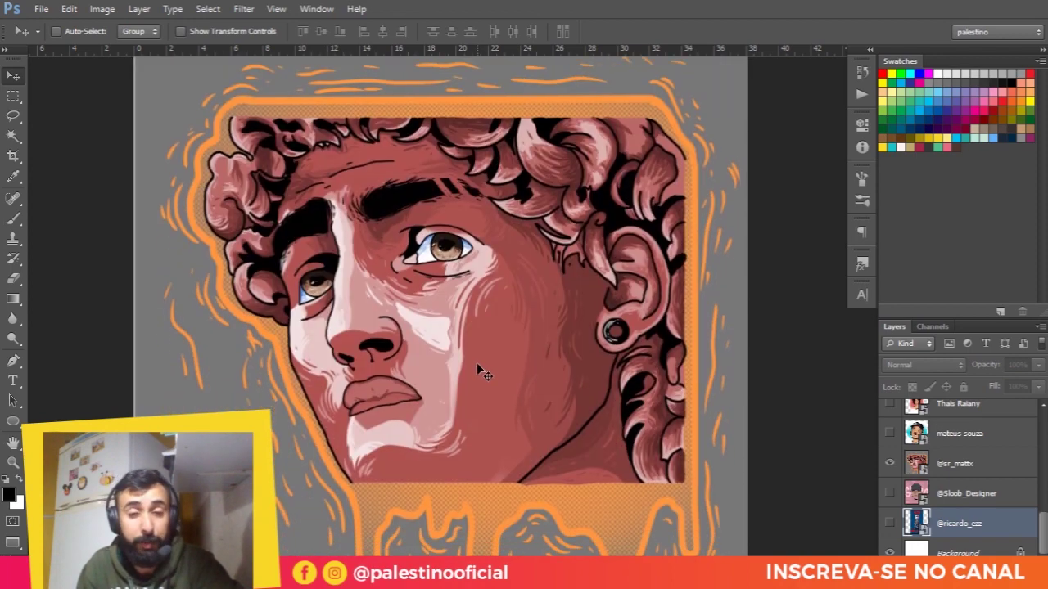
{"action": "scroll", "coordinate": [477, 363], "scroll_direction": "down", "scroll_amount": 2}
{"action": "scroll", "coordinate": [425, 257], "scroll_direction": "up", "scroll_amount": 2}
{"action": "scroll", "coordinate": [491, 250], "scroll_direction": "down", "scroll_amount": 2}
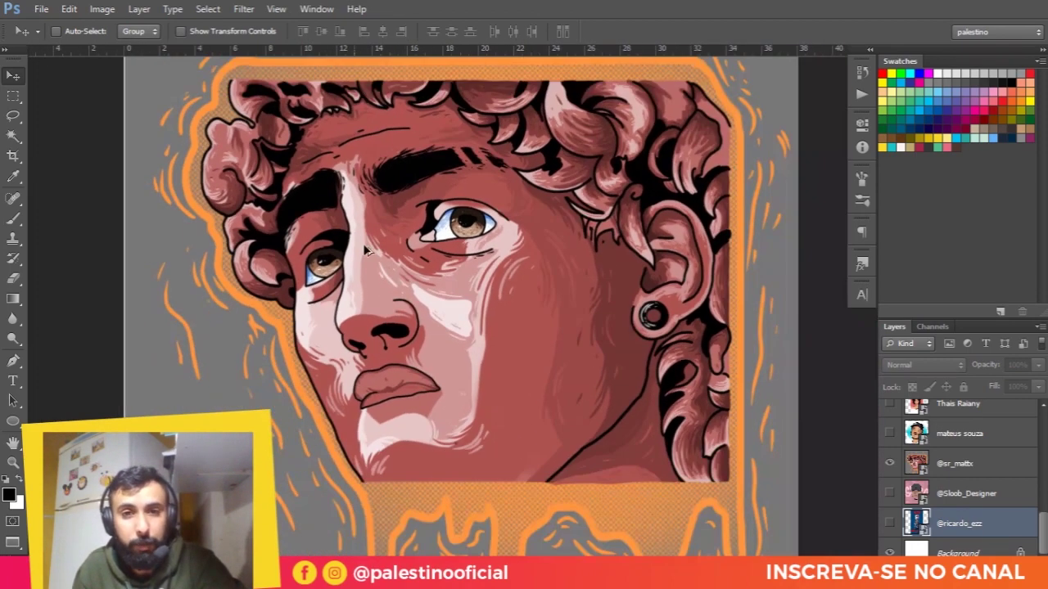
{"action": "scroll", "coordinate": [534, 242], "scroll_direction": "down", "scroll_amount": 1}
{"action": "scroll", "coordinate": [534, 243], "scroll_direction": "up", "scroll_amount": 2}
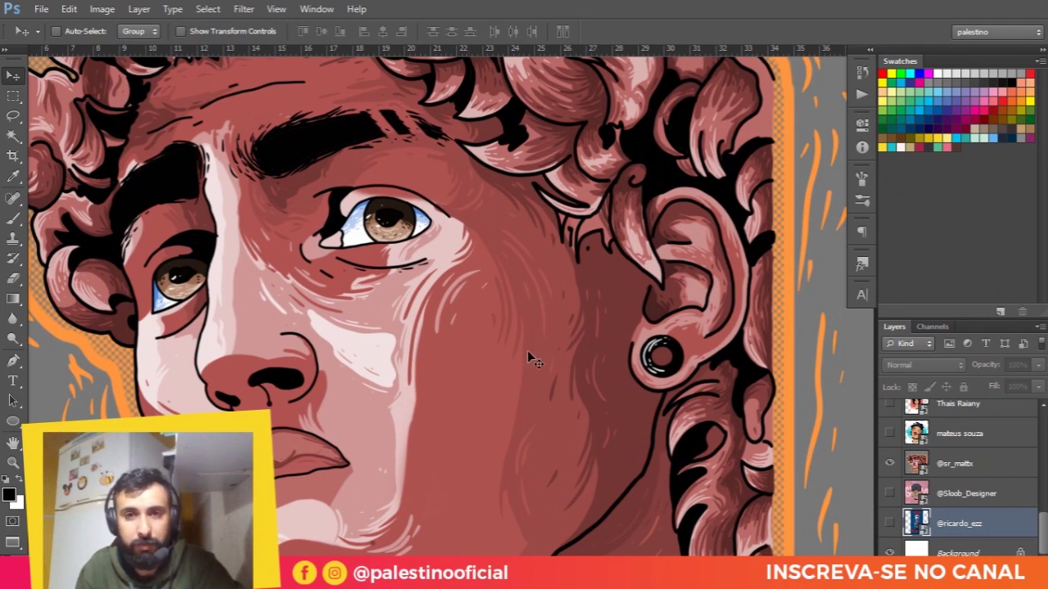
{"action": "left_click", "coordinate": [952, 466]}
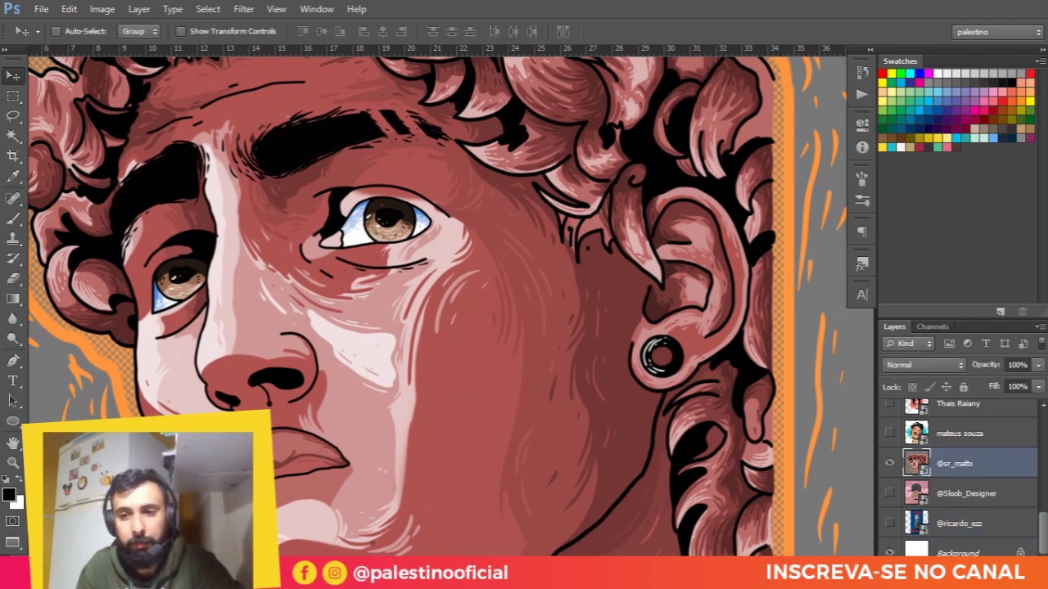
Step: Add a new empty layer and set up a small hard round brush in dark navy
{"action": "key", "text": "ctrl+shift+alt+n"}
{"action": "key", "text": "b"}
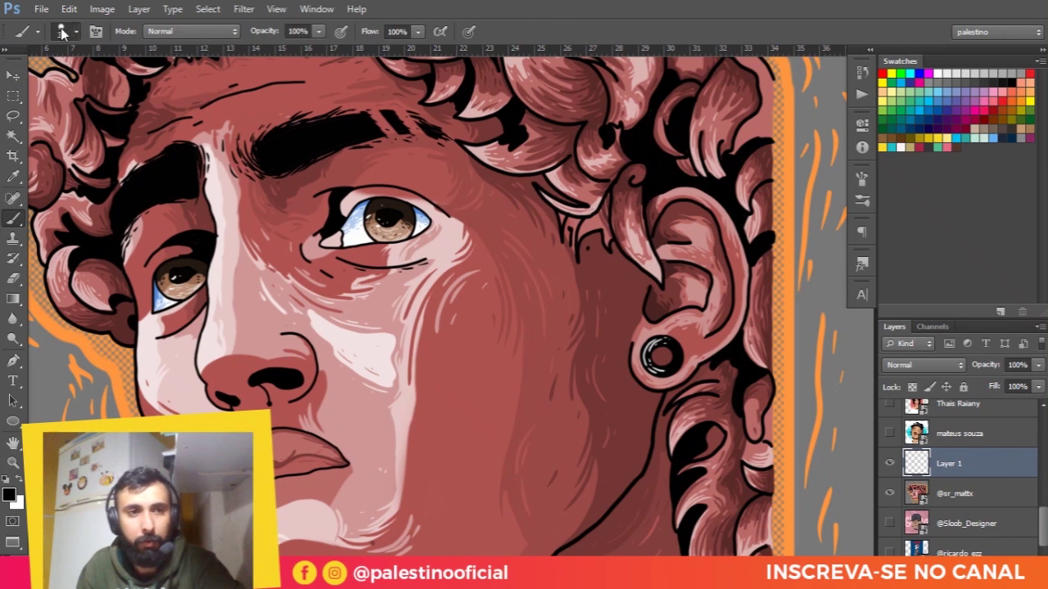
{"action": "left_click", "coordinate": [62, 33]}
{"action": "left_click", "coordinate": [104, 151]}
{"action": "left_click_drag", "start_coordinate": [47, 81], "coordinate": [29, 82]}
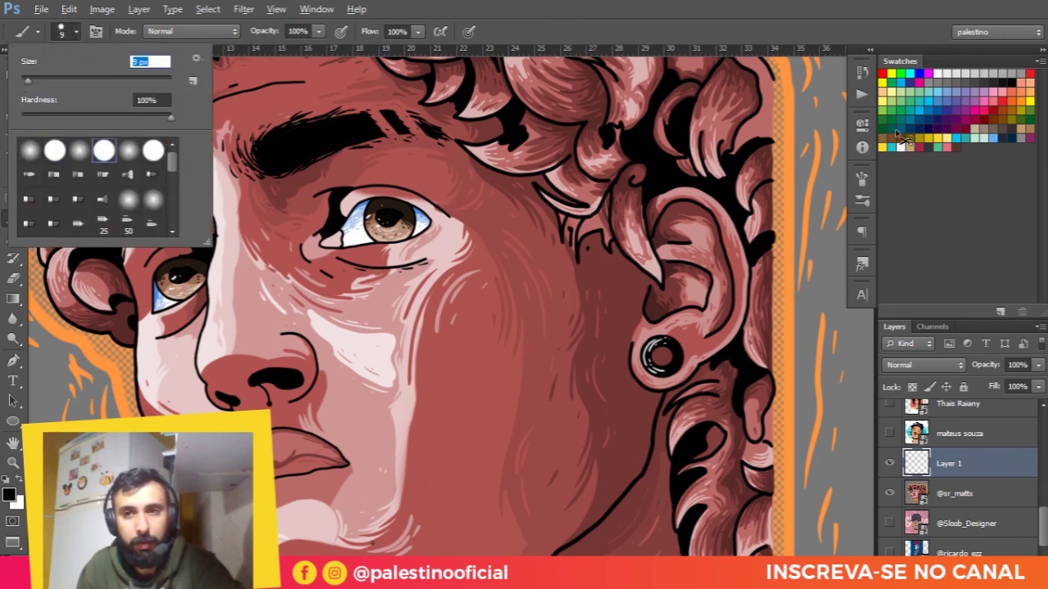
{"action": "left_click", "coordinate": [931, 127]}
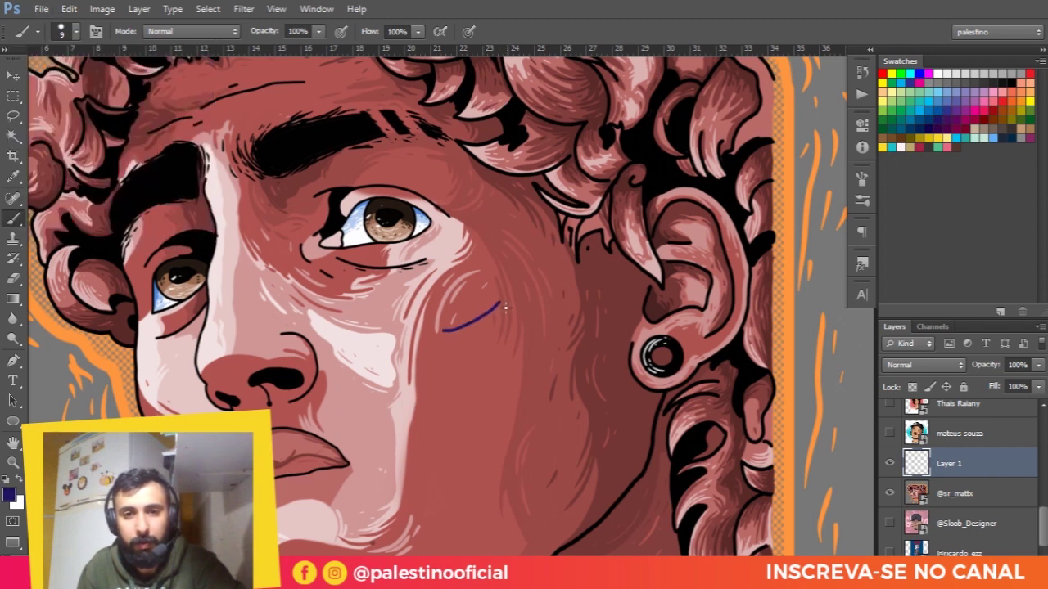
Step: Sketch dark-blue test strokes on the cheek below the eye, then undo them
{"action": "scroll", "coordinate": [505, 307], "scroll_direction": "up", "scroll_amount": 1}
{"action": "scroll", "coordinate": [507, 352], "scroll_direction": "up", "scroll_amount": 1}
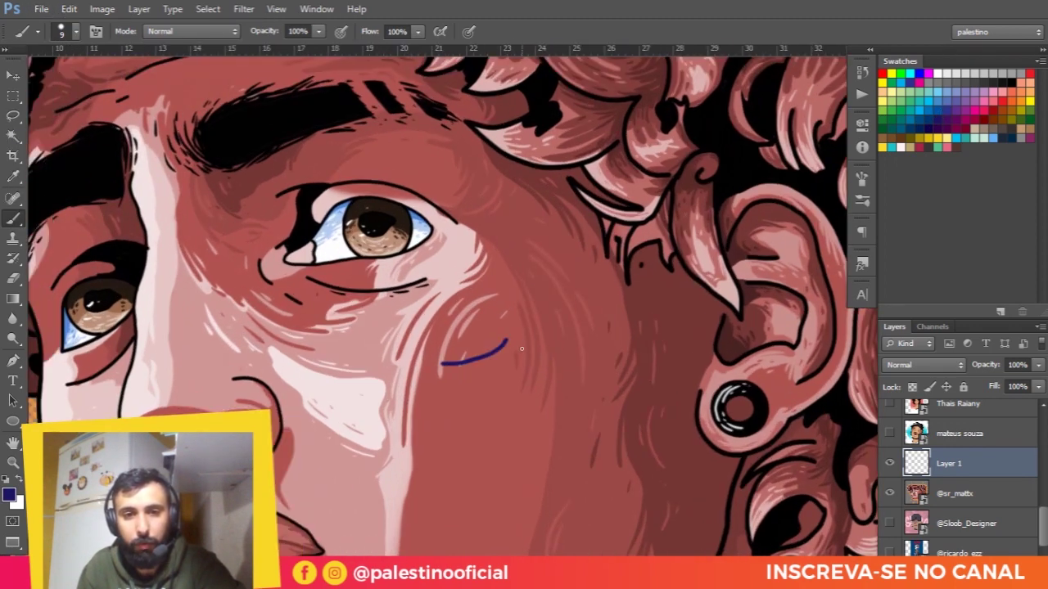
{"action": "scroll", "coordinate": [483, 370], "scroll_direction": "up", "scroll_amount": 2}
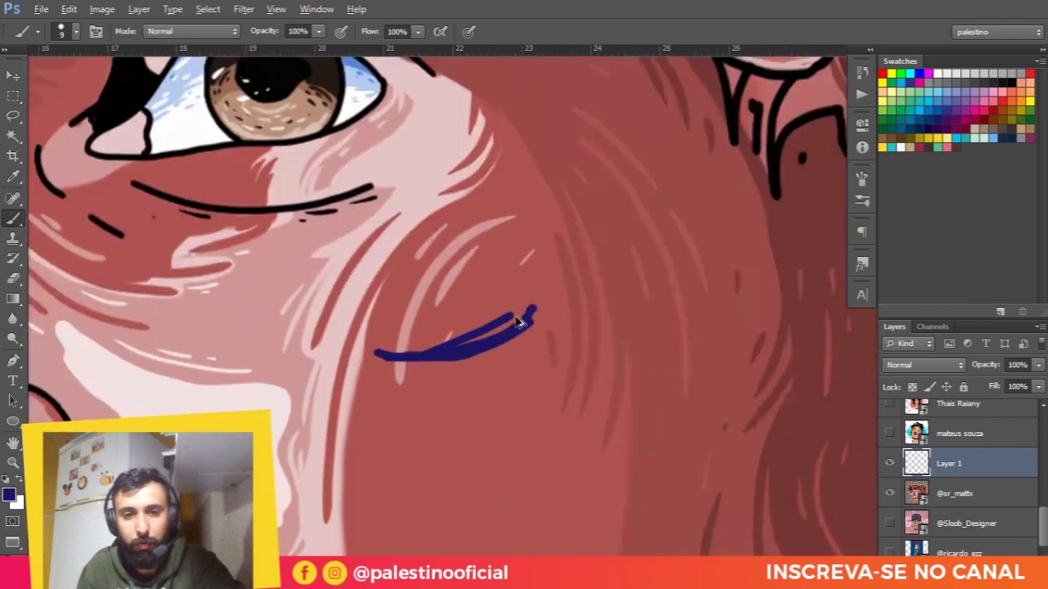
{"action": "left_click_drag", "start_coordinate": [440, 330], "coordinate": [529, 305]}
{"action": "mouse_move", "coordinate": [384, 324]}
{"action": "left_mouse_down"}
{"action": "mouse_move", "coordinate": [457, 303]}
{"action": "mouse_move", "coordinate": [478, 281]}
{"action": "left_mouse_up"}
{"action": "left_click_drag", "start_coordinate": [383, 304], "coordinate": [504, 285]}
{"action": "scroll", "coordinate": [393, 262], "scroll_direction": "down", "scroll_amount": 1}
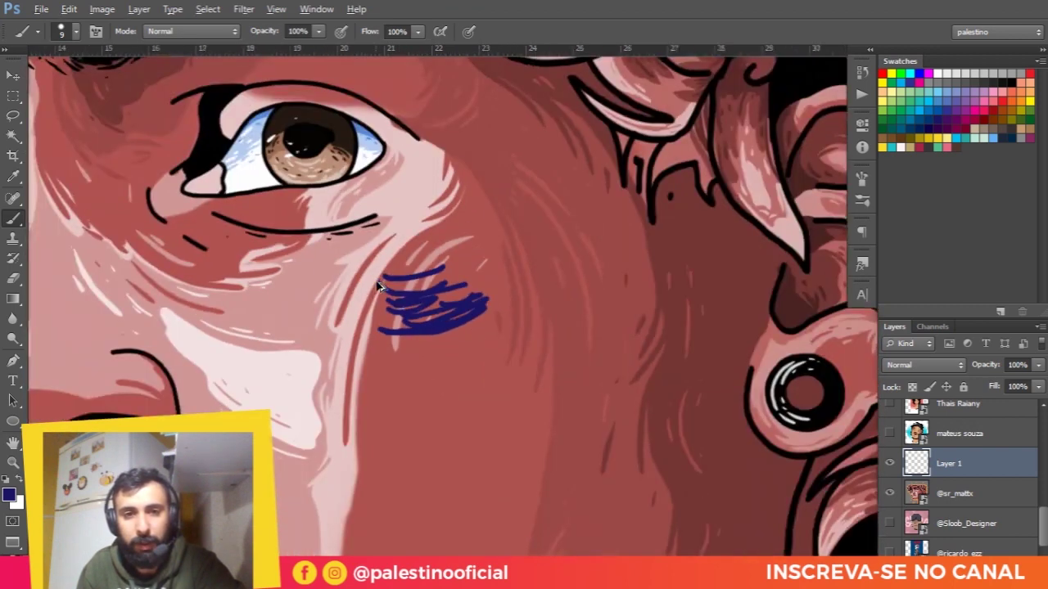
{"action": "scroll", "coordinate": [450, 242], "scroll_direction": "down", "scroll_amount": 1}
{"action": "scroll", "coordinate": [455, 237], "scroll_direction": "down", "scroll_amount": 1}
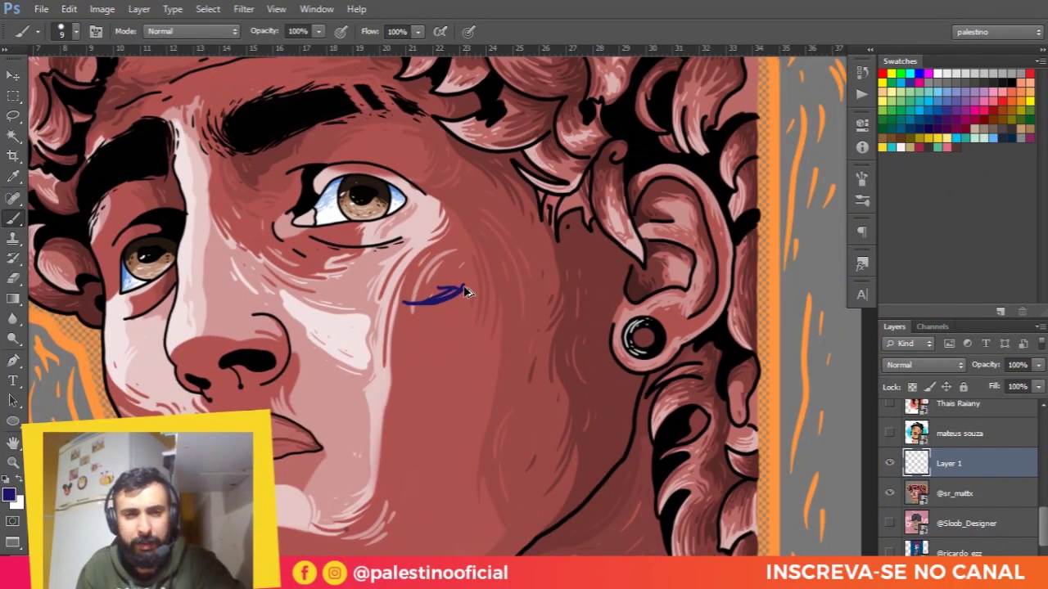
{"action": "key", "text": "ctrl+z"}
{"action": "key", "text": "ctrl+z"}
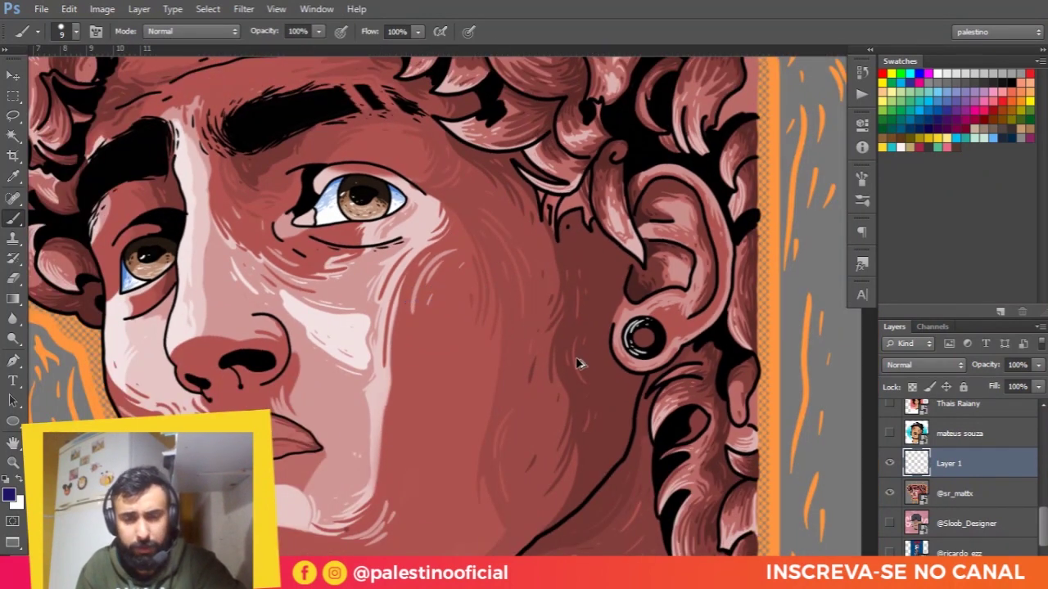
Step: Pan and zoom the view across the ear up to the curly hair above the brow
{"action": "scroll", "coordinate": [660, 346], "scroll_direction": "up", "scroll_amount": 2}
{"action": "scroll", "coordinate": [604, 236], "scroll_direction": "left", "scroll_amount": 1}
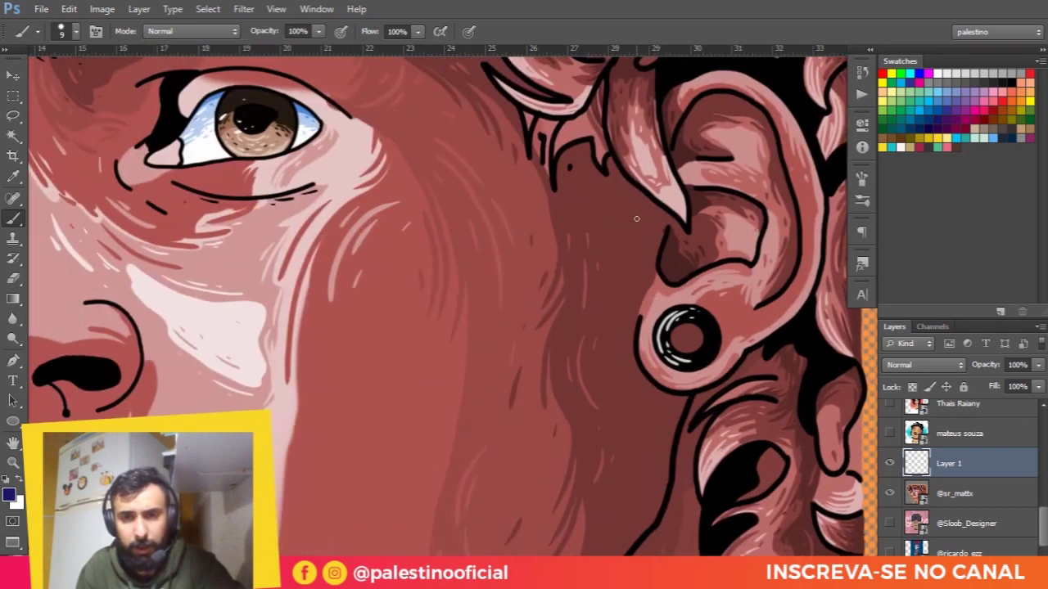
{"action": "scroll", "coordinate": [734, 250], "scroll_direction": "up", "scroll_amount": 2}
{"action": "mouse_move", "coordinate": [743, 205]}
{"action": "left_mouse_down"}
{"action": "mouse_move", "coordinate": [529, 261]}
{"action": "mouse_move", "coordinate": [515, 302]}
{"action": "left_mouse_up"}
{"action": "left_click_drag", "start_coordinate": [414, 154], "coordinate": [545, 297]}
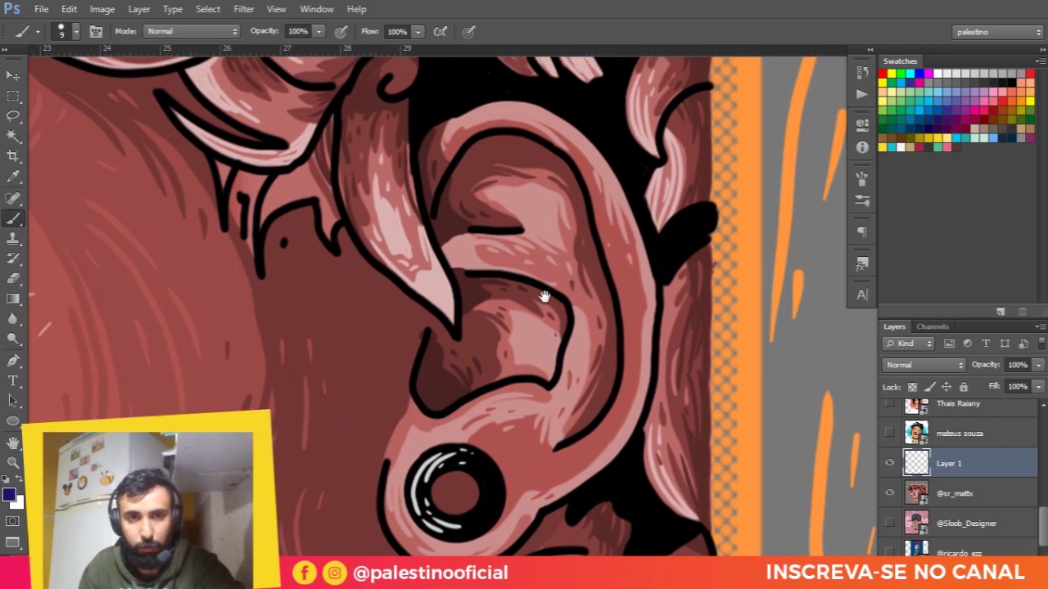
{"action": "scroll", "coordinate": [458, 229], "scroll_direction": "up", "scroll_amount": 5}
{"action": "mouse_move", "coordinate": [378, 169]}
{"action": "left_mouse_down"}
{"action": "mouse_move", "coordinate": [335, 241]}
{"action": "mouse_move", "coordinate": [344, 252]}
{"action": "left_mouse_up"}
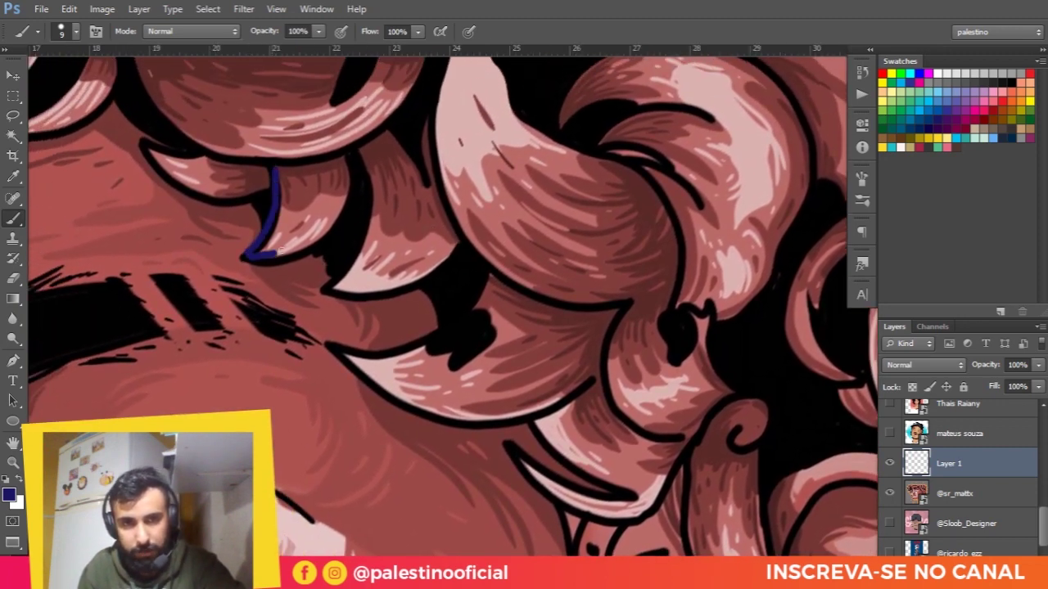
{"action": "scroll", "coordinate": [341, 200], "scroll_direction": "up", "scroll_amount": 1}
{"action": "scroll", "coordinate": [355, 201], "scroll_direction": "up", "scroll_amount": 1}
Step: Trace a navy stroke along a hair curl, then zoom back out to the whole portrait
{"action": "key", "text": "ctrl+z"}
{"action": "mouse_move", "coordinate": [342, 99]}
{"action": "left_mouse_down"}
{"action": "mouse_move", "coordinate": [349, 151]}
{"action": "mouse_move", "coordinate": [320, 276]}
{"action": "mouse_move", "coordinate": [222, 344]}
{"action": "mouse_move", "coordinate": [124, 354]}
{"action": "mouse_move", "coordinate": [166, 238]}
{"action": "mouse_move", "coordinate": [171, 136]}
{"action": "left_mouse_up"}
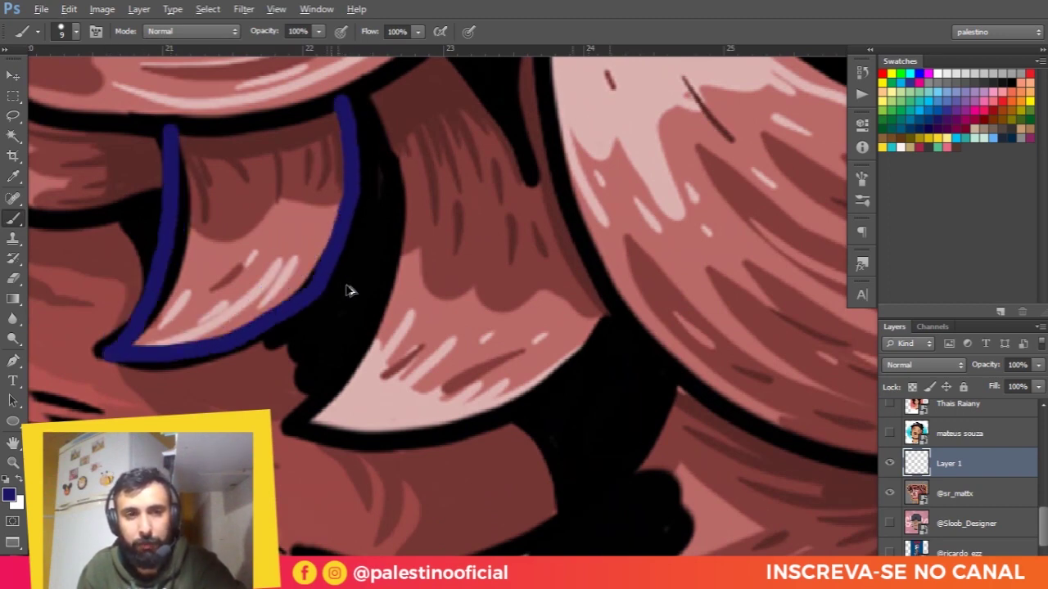
{"action": "scroll", "coordinate": [348, 289], "scroll_direction": "down", "scroll_amount": 2}
{"action": "scroll", "coordinate": [508, 275], "scroll_direction": "down", "scroll_amount": 3}
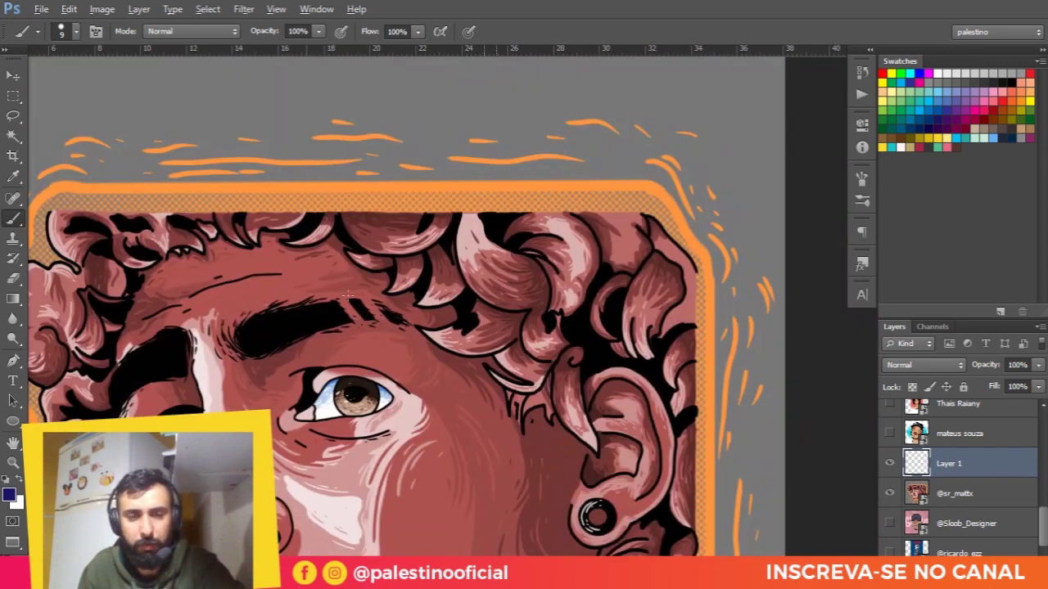
{"action": "mouse_move", "coordinate": [293, 334]}
{"action": "left_mouse_down"}
{"action": "mouse_move", "coordinate": [386, 282]}
{"action": "mouse_move", "coordinate": [424, 207]}
{"action": "left_mouse_up"}
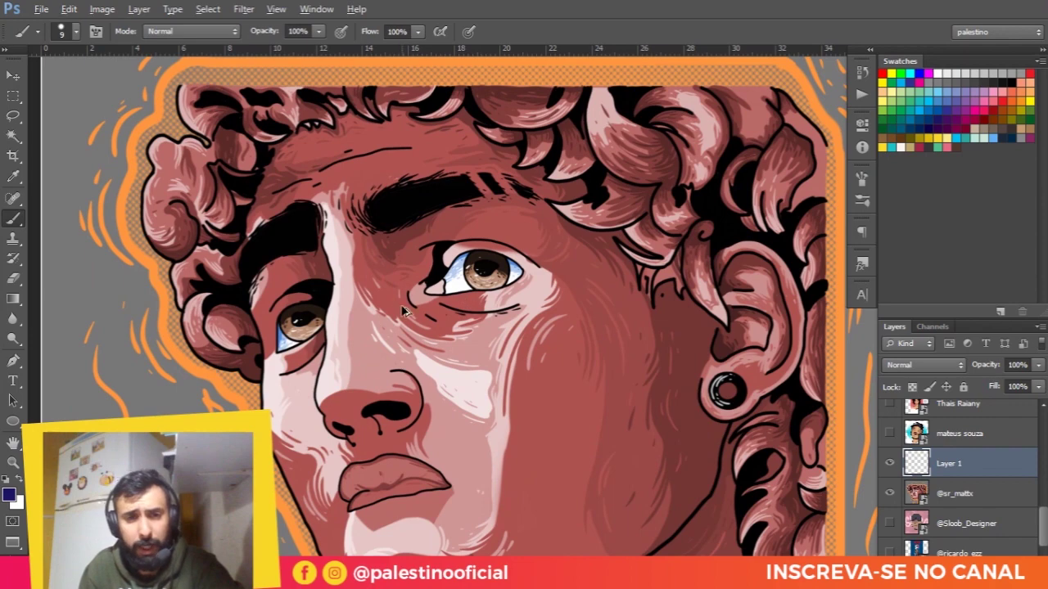
{"action": "scroll", "coordinate": [402, 311], "scroll_direction": "up", "scroll_amount": 2}
{"action": "scroll", "coordinate": [403, 311], "scroll_direction": "up", "scroll_amount": 2}
{"action": "scroll", "coordinate": [442, 286], "scroll_direction": "up", "scroll_amount": 2}
{"action": "scroll", "coordinate": [495, 260], "scroll_direction": "up", "scroll_amount": 1}
{"action": "scroll", "coordinate": [495, 260], "scroll_direction": "down", "scroll_amount": 1}
{"action": "scroll", "coordinate": [495, 260], "scroll_direction": "down", "scroll_amount": 1}
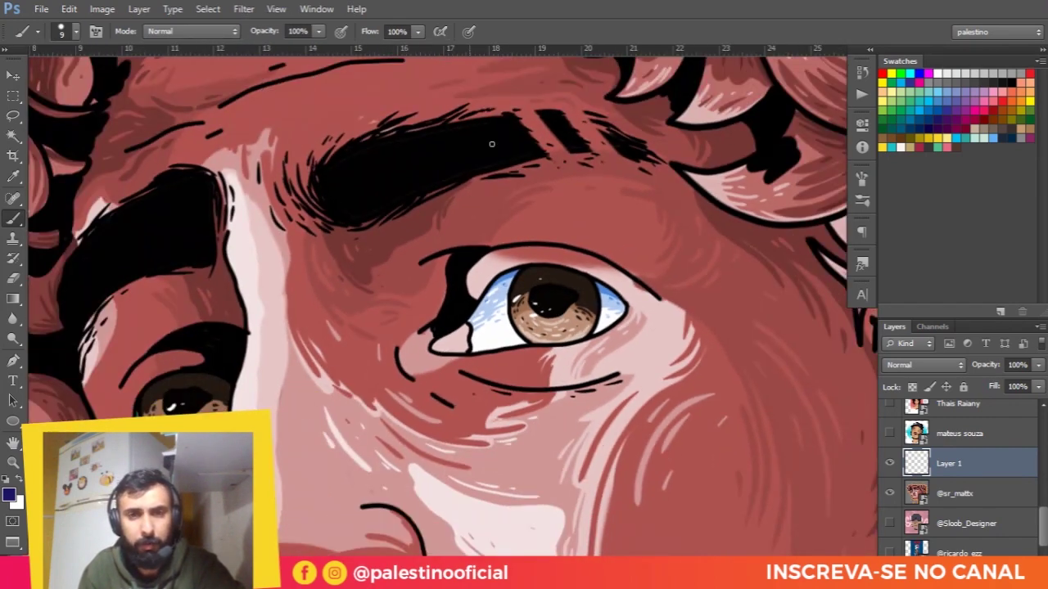
{"action": "scroll", "coordinate": [418, 137], "scroll_direction": "down", "scroll_amount": 1}
{"action": "scroll", "coordinate": [451, 259], "scroll_direction": "down", "scroll_amount": 1}
{"action": "scroll", "coordinate": [450, 260], "scroll_direction": "down", "scroll_amount": 1}
Step: Shift the view slightly left, switch to the Move tool, and select the statue portrait layer
{"action": "scroll", "coordinate": [451, 260], "scroll_direction": "down", "scroll_amount": 1}
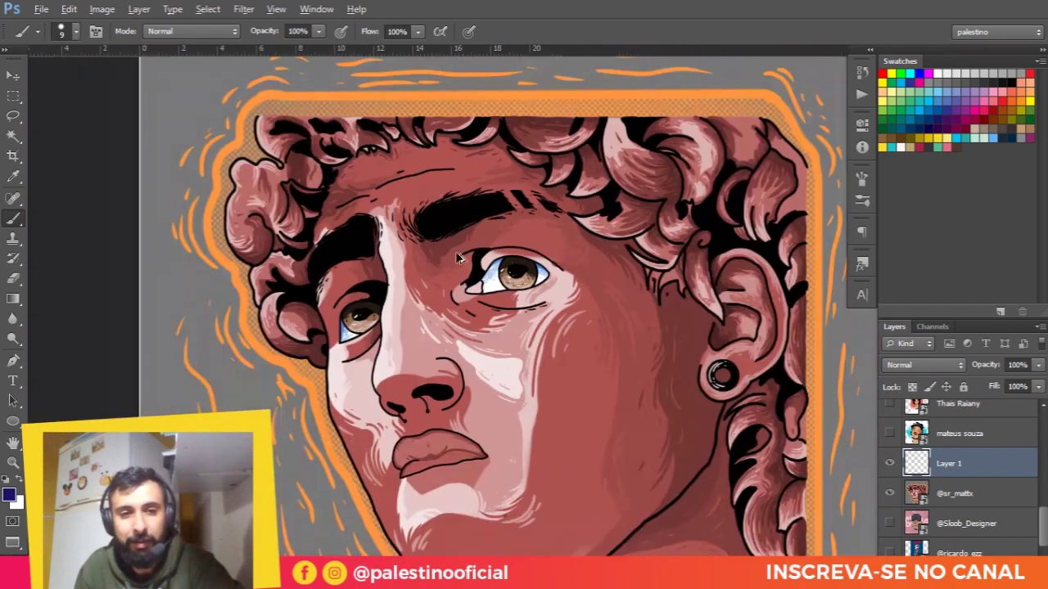
{"action": "scroll", "coordinate": [451, 259], "scroll_direction": "down", "scroll_amount": 1}
{"action": "scroll", "coordinate": [491, 278], "scroll_direction": "down", "scroll_amount": 1}
{"action": "mouse_move", "coordinate": [564, 305]}
{"action": "left_mouse_down"}
{"action": "mouse_move", "coordinate": [532, 303]}
{"action": "mouse_move", "coordinate": [523, 239]}
{"action": "left_mouse_up"}
{"action": "key", "text": "v"}
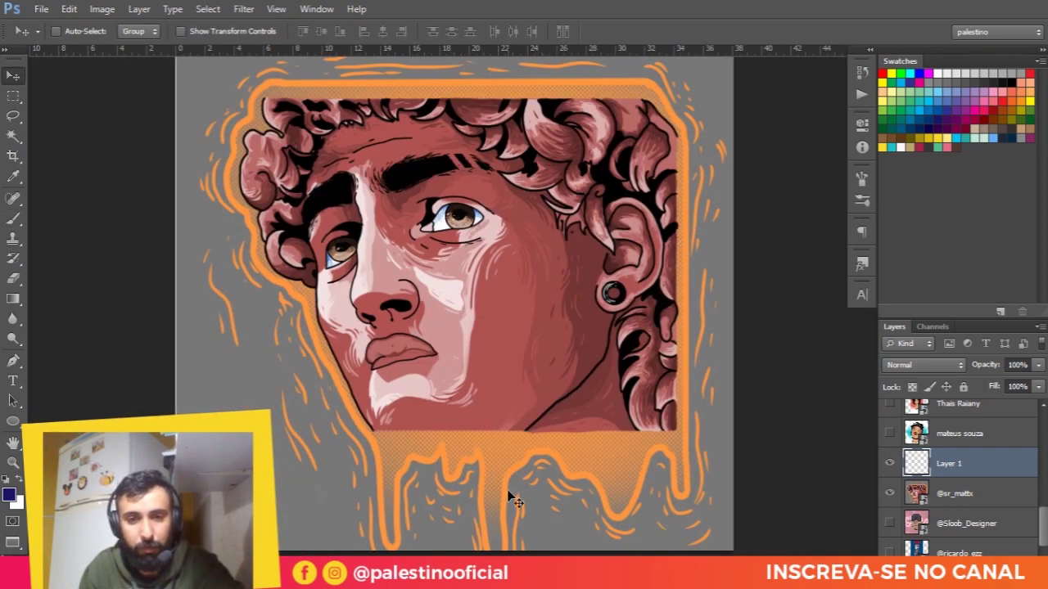
{"action": "left_click", "coordinate": [920, 497]}
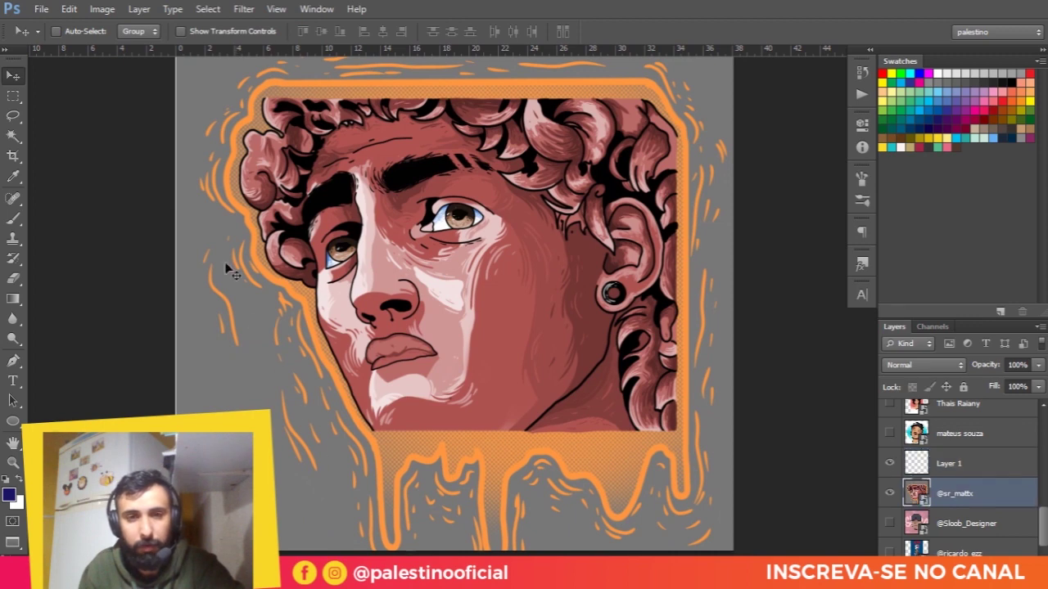
Step: Delete the empty Layer 1 above the statue portrait
{"action": "scroll", "coordinate": [254, 192], "scroll_direction": "up", "scroll_amount": 2}
{"action": "scroll", "coordinate": [416, 144], "scroll_direction": "up", "scroll_amount": 2}
{"action": "scroll", "coordinate": [415, 145], "scroll_direction": "up", "scroll_amount": 1}
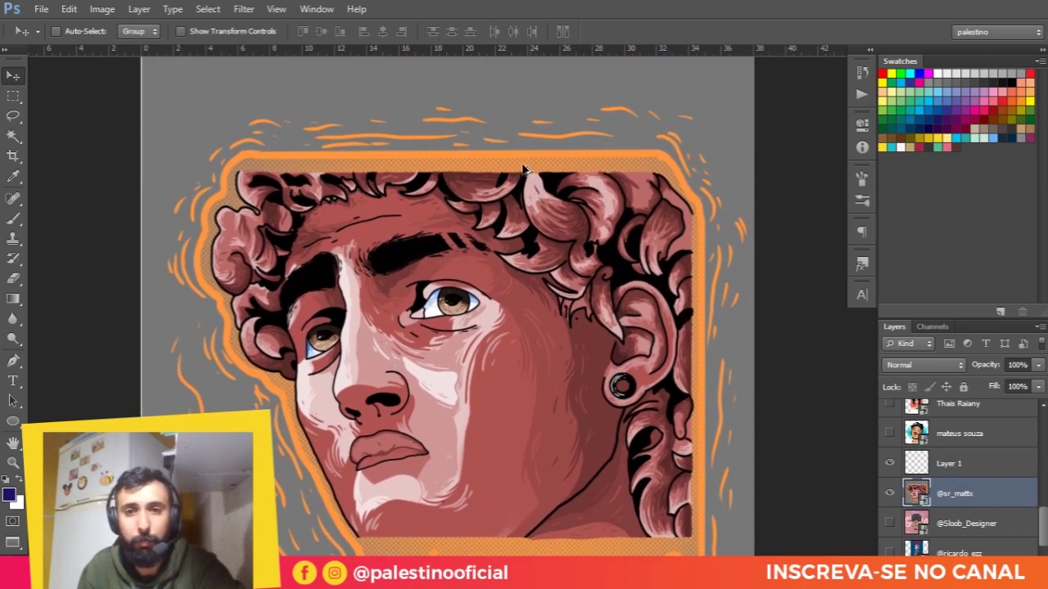
{"action": "scroll", "coordinate": [516, 162], "scroll_direction": "up", "scroll_amount": 2}
{"action": "scroll", "coordinate": [515, 161], "scroll_direction": "down", "scroll_amount": 1}
{"action": "scroll", "coordinate": [497, 174], "scroll_direction": "down", "scroll_amount": 2}
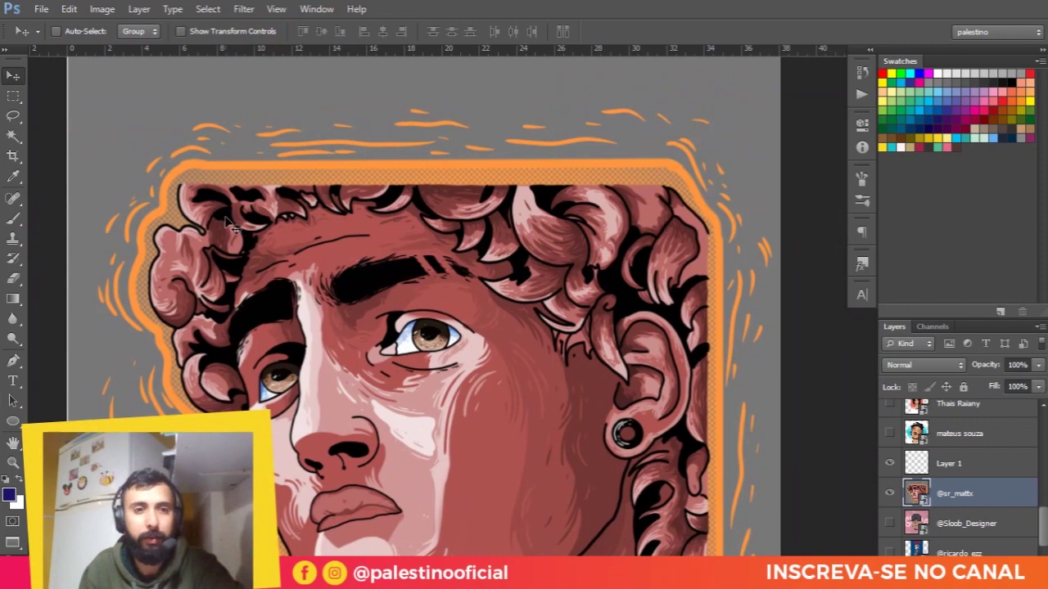
{"action": "scroll", "coordinate": [229, 222], "scroll_direction": "down", "scroll_amount": 2}
{"action": "scroll", "coordinate": [409, 270], "scroll_direction": "down", "scroll_amount": 2}
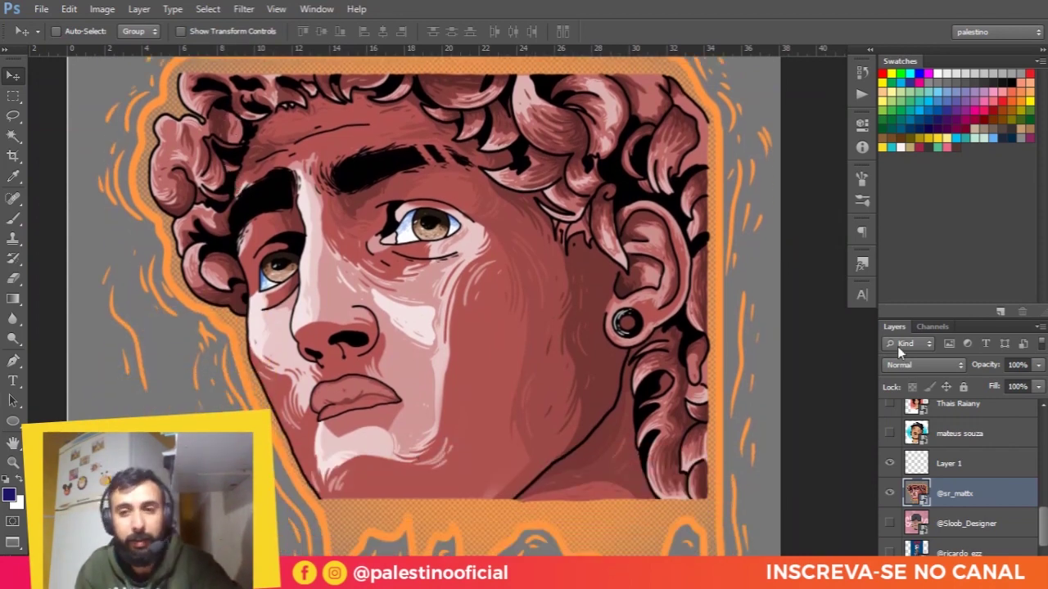
{"action": "left_click", "coordinate": [913, 467]}
{"action": "key", "text": "Delete"}
Step: Reveal the next follower's capped cartoon portrait on the cyan circle
{"action": "scroll", "coordinate": [417, 344], "scroll_direction": "up", "scroll_amount": 4}
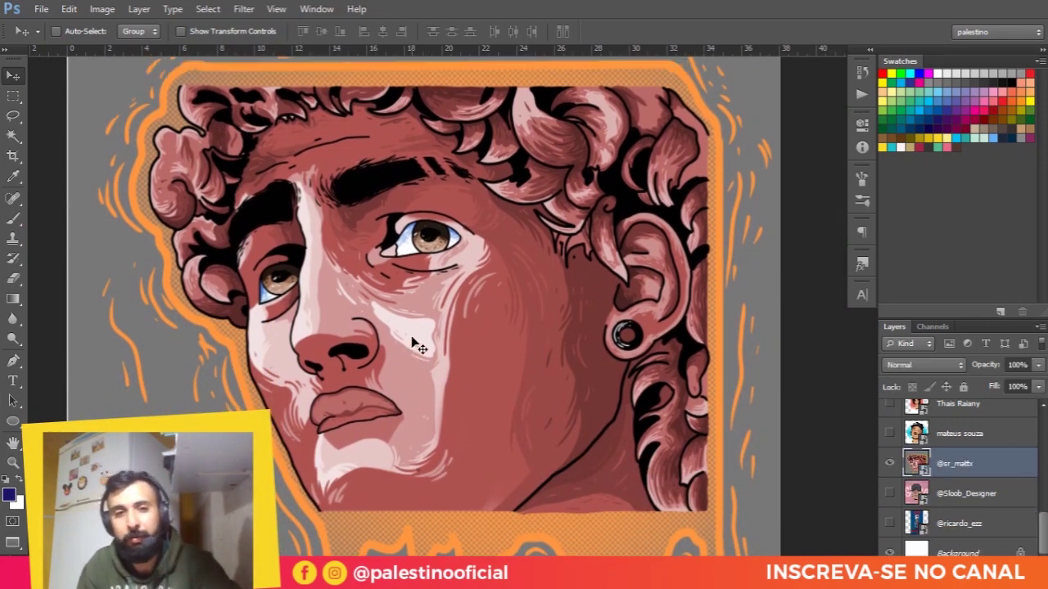
{"action": "scroll", "coordinate": [393, 360], "scroll_direction": "up", "scroll_amount": 1}
{"action": "scroll", "coordinate": [396, 360], "scroll_direction": "down", "scroll_amount": 1}
{"action": "scroll", "coordinate": [393, 364], "scroll_direction": "down", "scroll_amount": 1}
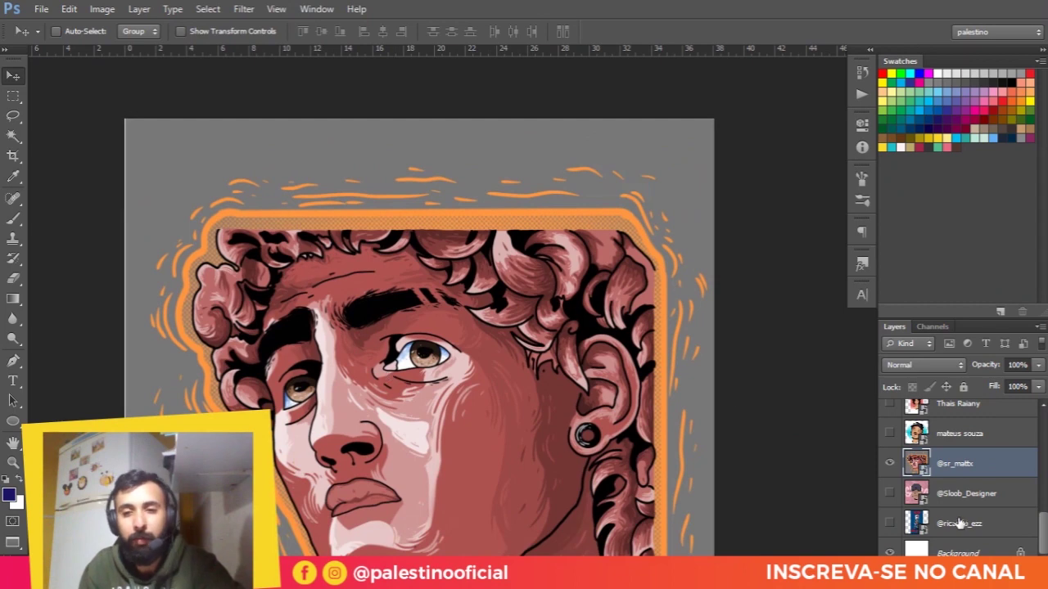
{"action": "left_click", "coordinate": [890, 433]}
Step: Hide the red statue portrait and zoom around the capped man's portrait
{"action": "left_click", "coordinate": [890, 463]}
{"action": "key", "text": "ctrl+minus"}
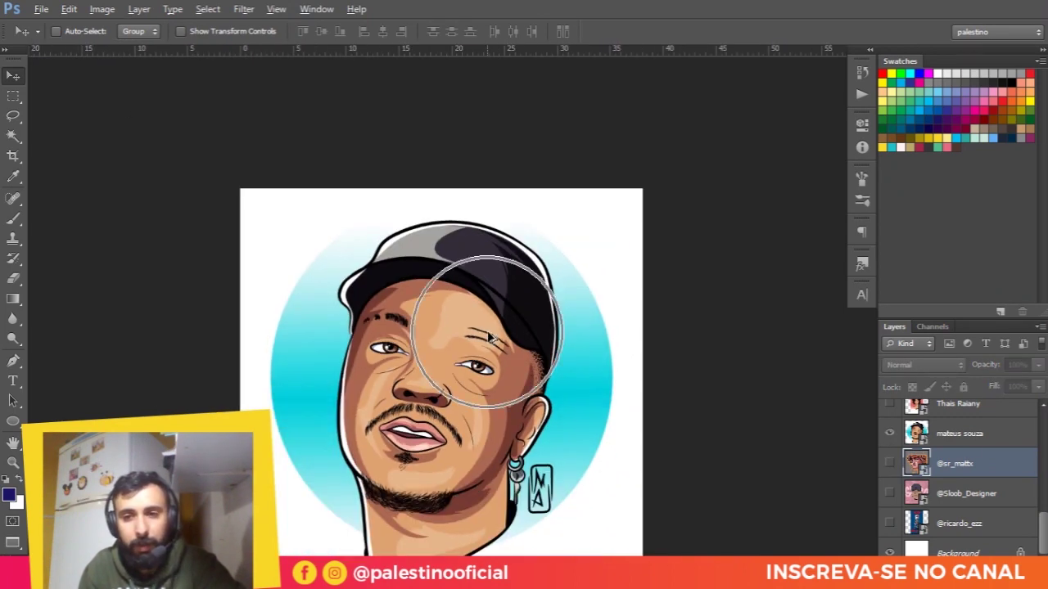
{"action": "scroll", "coordinate": [509, 322], "scroll_direction": "down", "scroll_amount": 2}
{"action": "scroll", "coordinate": [509, 323], "scroll_direction": "down", "scroll_amount": 2}
{"action": "scroll", "coordinate": [449, 342], "scroll_direction": "up", "scroll_amount": 1}
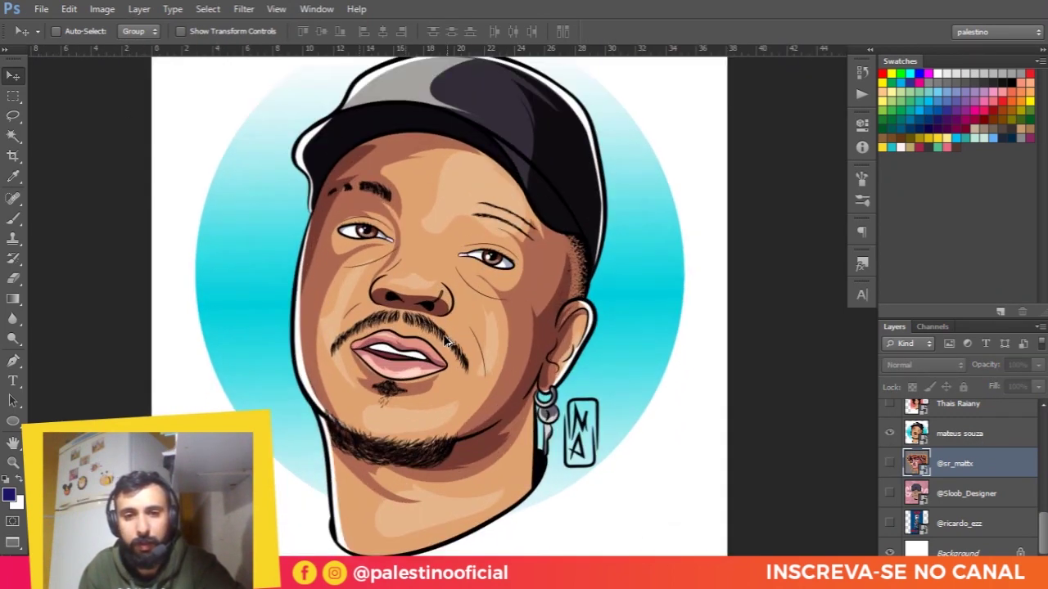
{"action": "scroll", "coordinate": [450, 342], "scroll_direction": "up", "scroll_amount": 1}
{"action": "scroll", "coordinate": [449, 342], "scroll_direction": "up", "scroll_amount": 2}
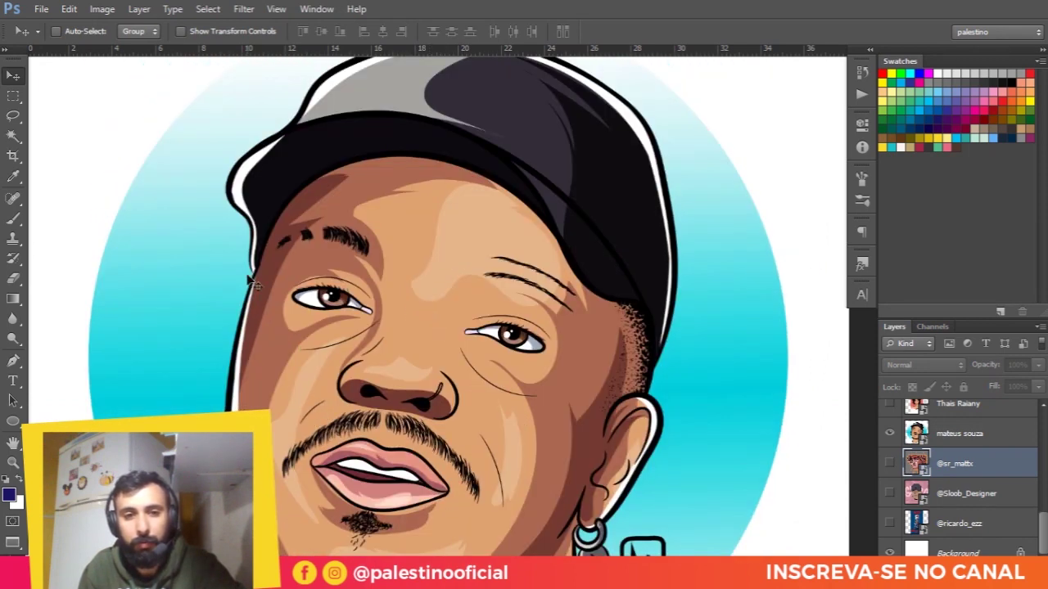
{"action": "scroll", "coordinate": [252, 282], "scroll_direction": "down", "scroll_amount": 2}
{"action": "scroll", "coordinate": [434, 308], "scroll_direction": "down", "scroll_amount": 1}
{"action": "scroll", "coordinate": [510, 355], "scroll_direction": "down", "scroll_amount": 1}
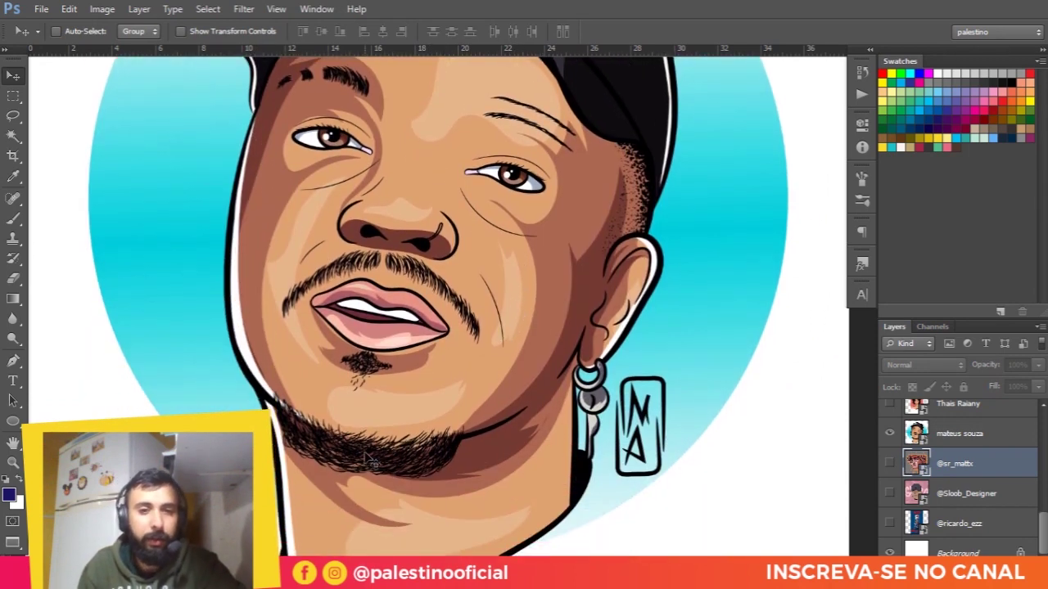
{"action": "scroll", "coordinate": [293, 424], "scroll_direction": "up", "scroll_amount": 2}
{"action": "scroll", "coordinate": [281, 406], "scroll_direction": "down", "scroll_amount": 1}
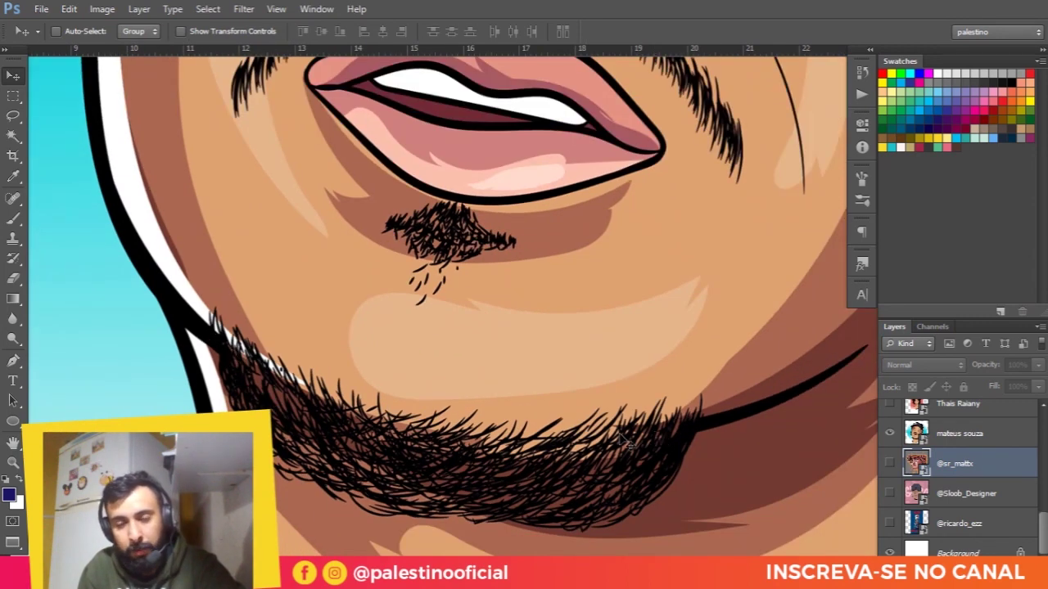
Step: Inspect close-ups of the capped man's beard, lips, pierced nose and ear hoop
{"action": "scroll", "coordinate": [281, 395], "scroll_direction": "down", "scroll_amount": 1}
{"action": "scroll", "coordinate": [270, 383], "scroll_direction": "up", "scroll_amount": 2}
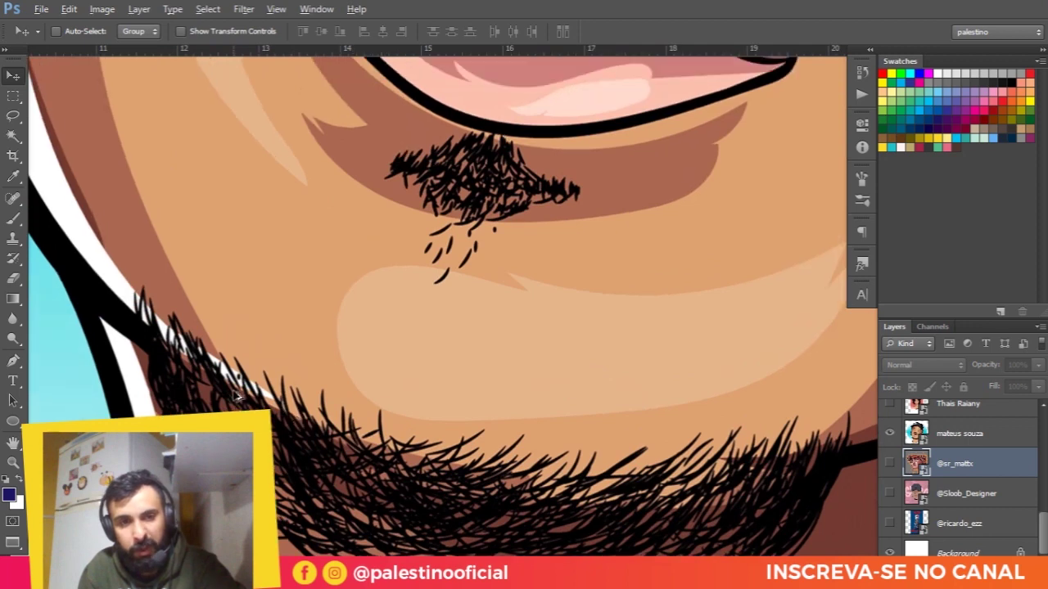
{"action": "scroll", "coordinate": [237, 396], "scroll_direction": "up", "scroll_amount": 2}
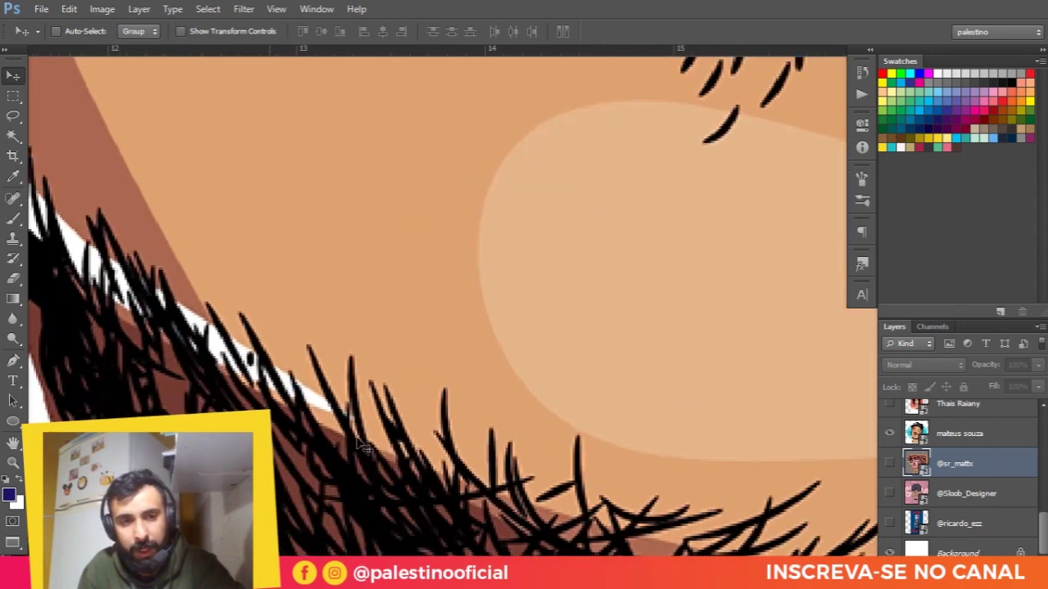
{"action": "scroll", "coordinate": [489, 417], "scroll_direction": "down", "scroll_amount": 1}
{"action": "scroll", "coordinate": [409, 401], "scroll_direction": "down", "scroll_amount": 1}
{"action": "scroll", "coordinate": [328, 385], "scroll_direction": "down", "scroll_amount": 1}
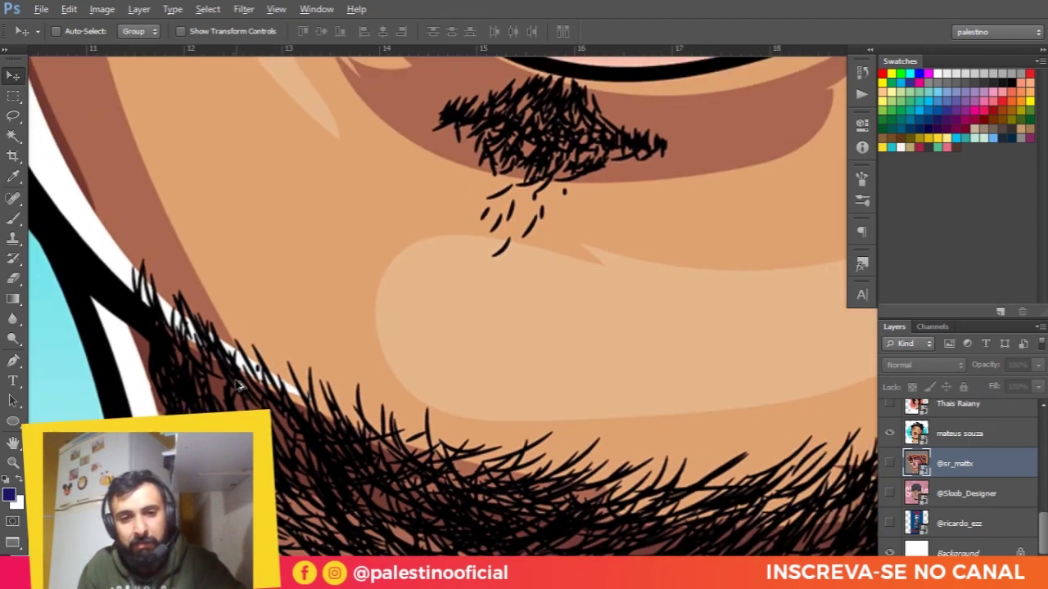
{"action": "scroll", "coordinate": [209, 350], "scroll_direction": "down", "scroll_amount": 1}
{"action": "scroll", "coordinate": [612, 466], "scroll_direction": "down", "scroll_amount": 1}
{"action": "left_click_drag", "start_coordinate": [562, 183], "coordinate": [555, 314]}
{"action": "scroll", "coordinate": [562, 265], "scroll_direction": "down", "scroll_amount": 1}
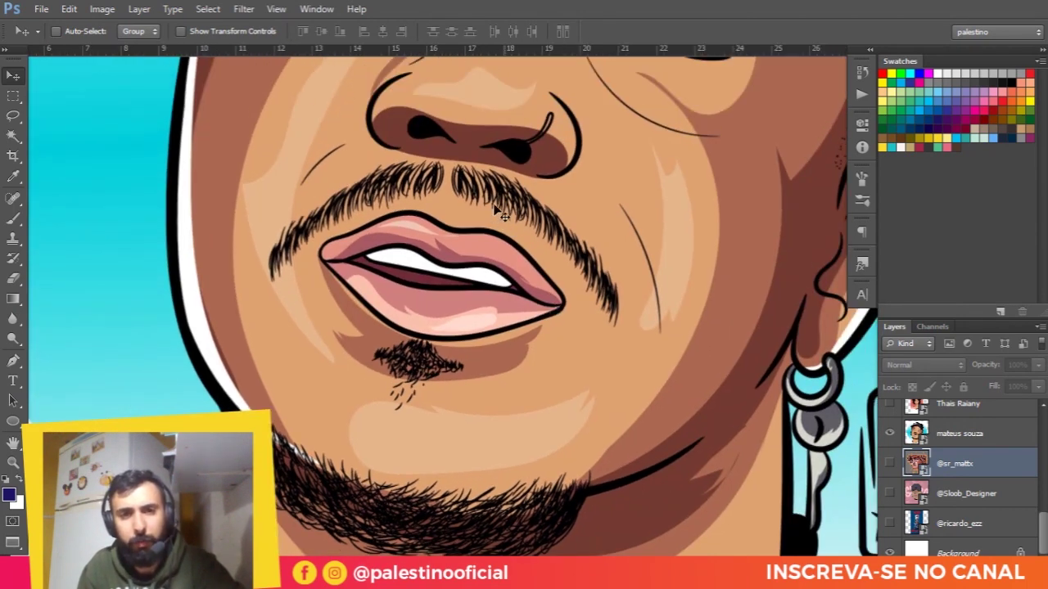
{"action": "scroll", "coordinate": [547, 143], "scroll_direction": "up", "scroll_amount": 1}
{"action": "scroll", "coordinate": [547, 147], "scroll_direction": "up", "scroll_amount": 2}
{"action": "scroll", "coordinate": [548, 186], "scroll_direction": "up", "scroll_amount": 1}
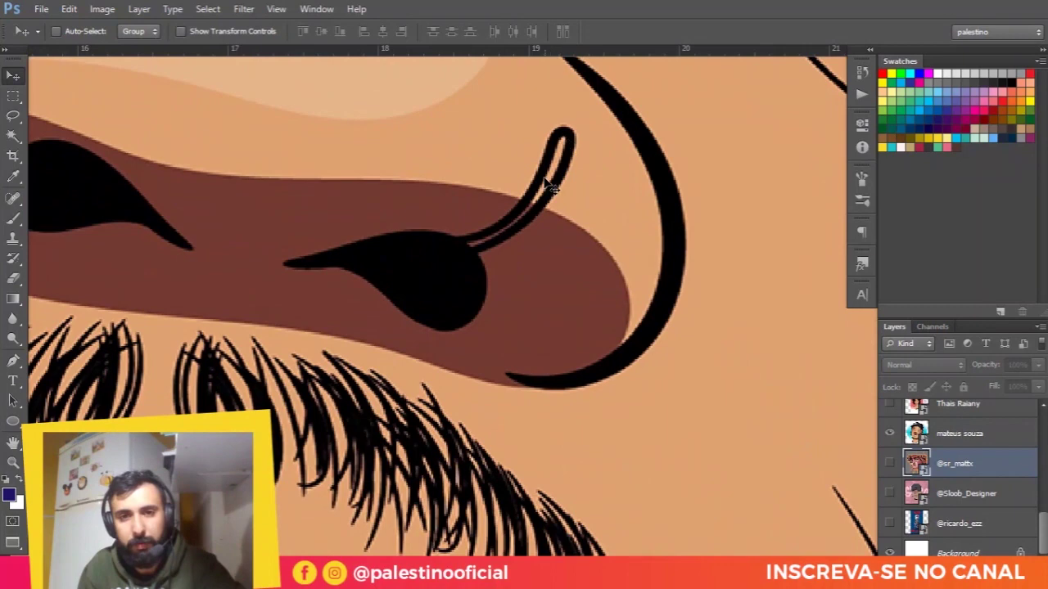
{"action": "scroll", "coordinate": [417, 294], "scroll_direction": "down", "scroll_amount": 3}
{"action": "scroll", "coordinate": [429, 315], "scroll_direction": "down", "scroll_amount": 1}
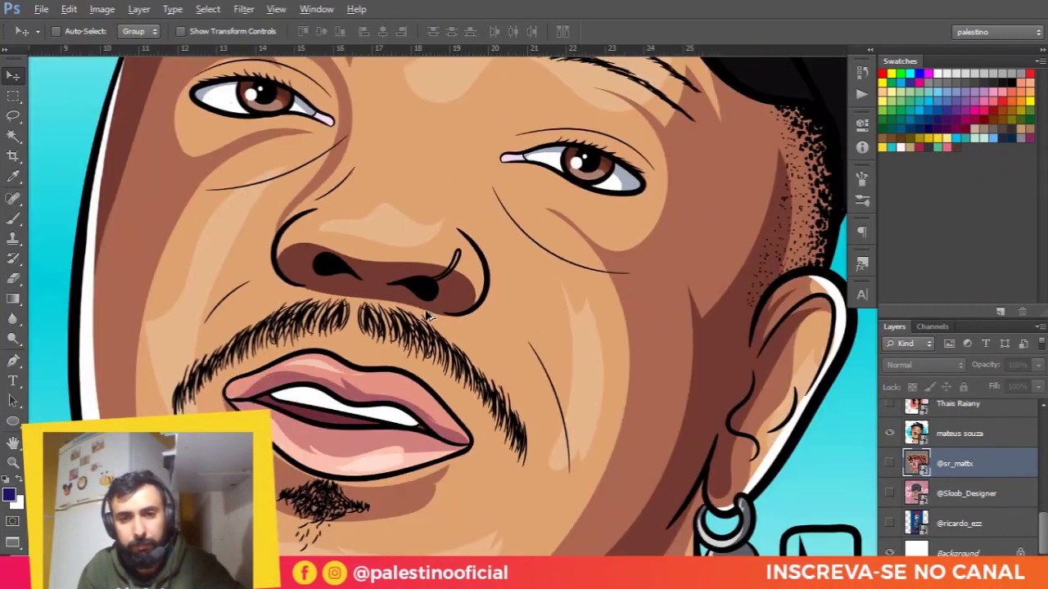
{"action": "left_click_drag", "start_coordinate": [510, 284], "coordinate": [494, 263]}
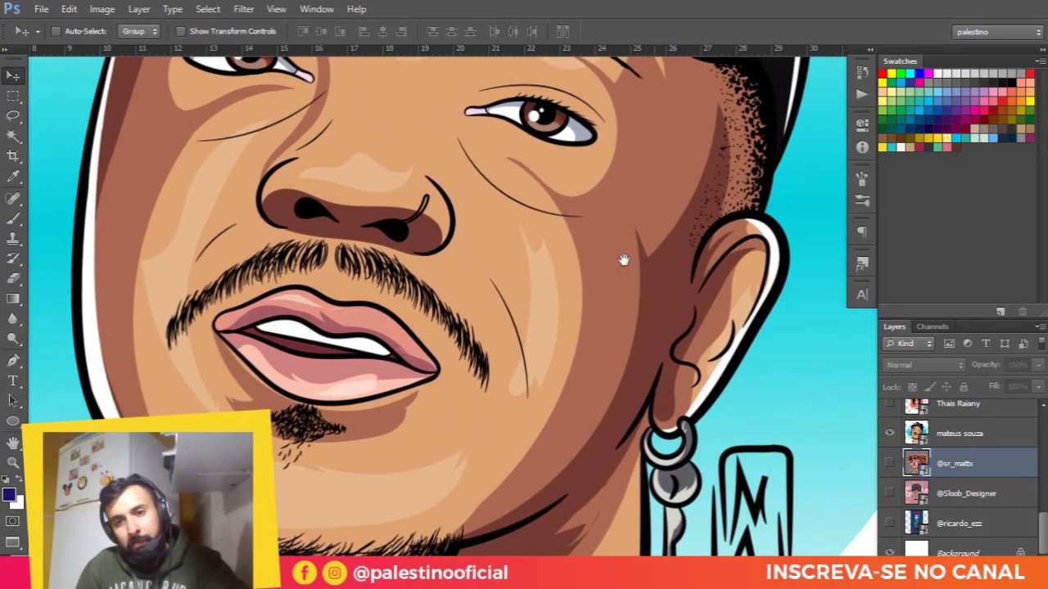
{"action": "scroll", "coordinate": [624, 259], "scroll_direction": "right", "scroll_amount": 1}
{"action": "mouse_move", "coordinate": [641, 328]}
{"action": "left_mouse_down"}
{"action": "mouse_move", "coordinate": [629, 239]}
{"action": "mouse_move", "coordinate": [601, 373]}
{"action": "left_mouse_up"}
{"action": "scroll", "coordinate": [609, 370], "scroll_direction": "down", "scroll_amount": 1}
{"action": "scroll", "coordinate": [606, 372], "scroll_direction": "down", "scroll_amount": 1}
{"action": "scroll", "coordinate": [605, 378], "scroll_direction": "up", "scroll_amount": 1}
{"action": "scroll", "coordinate": [622, 393], "scroll_direction": "up", "scroll_amount": 2}
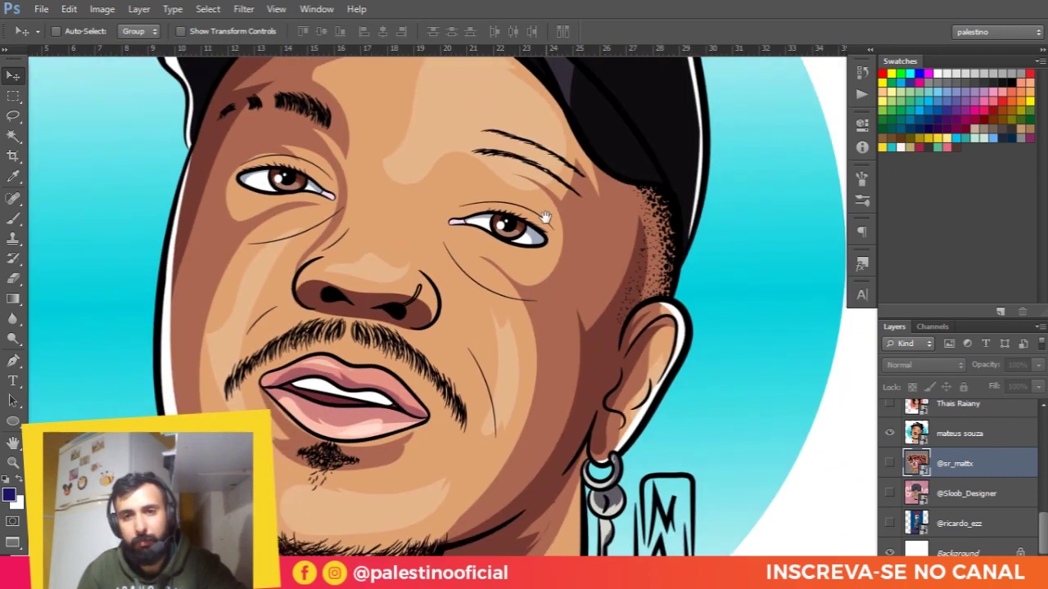
Step: Zoom and pan across the capped man's face, recentring it with the earring
{"action": "scroll", "coordinate": [646, 413], "scroll_direction": "up", "scroll_amount": 5}
{"action": "scroll", "coordinate": [667, 430], "scroll_direction": "up", "scroll_amount": 2}
{"action": "scroll", "coordinate": [669, 431], "scroll_direction": "up", "scroll_amount": 2}
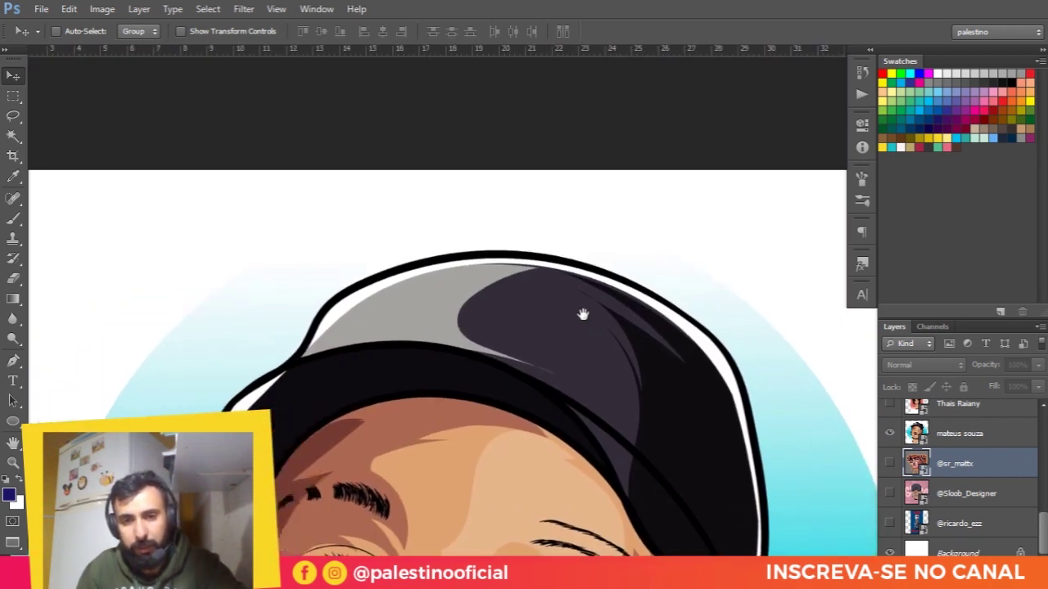
{"action": "scroll", "coordinate": [582, 311], "scroll_direction": "up", "scroll_amount": 2}
{"action": "scroll", "coordinate": [626, 461], "scroll_direction": "up", "scroll_amount": 2}
{"action": "scroll", "coordinate": [595, 380], "scroll_direction": "down", "scroll_amount": 1}
{"action": "scroll", "coordinate": [603, 415], "scroll_direction": "up", "scroll_amount": 1}
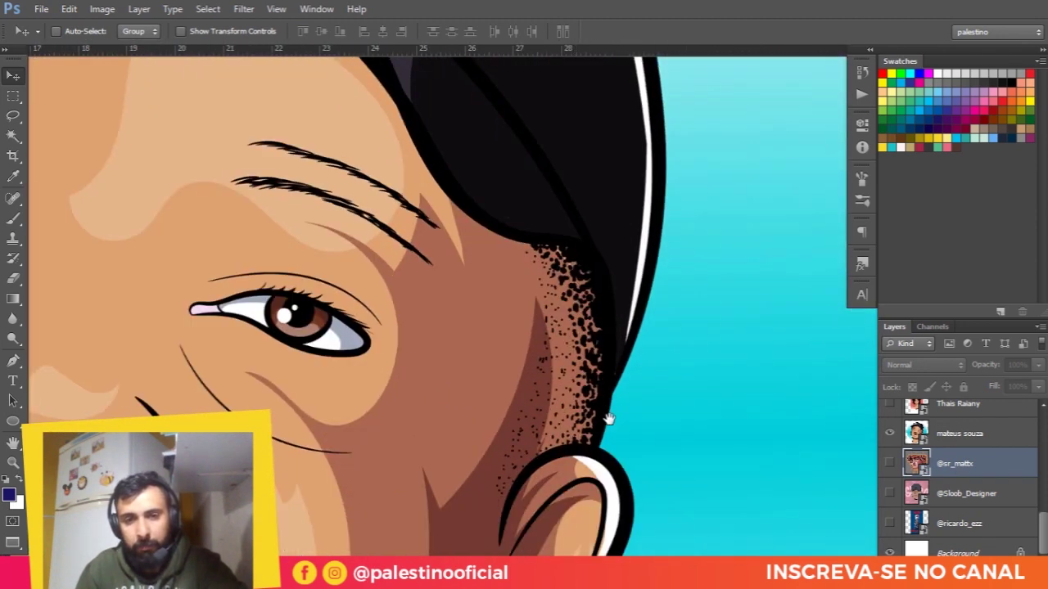
{"action": "scroll", "coordinate": [557, 409], "scroll_direction": "up", "scroll_amount": 2}
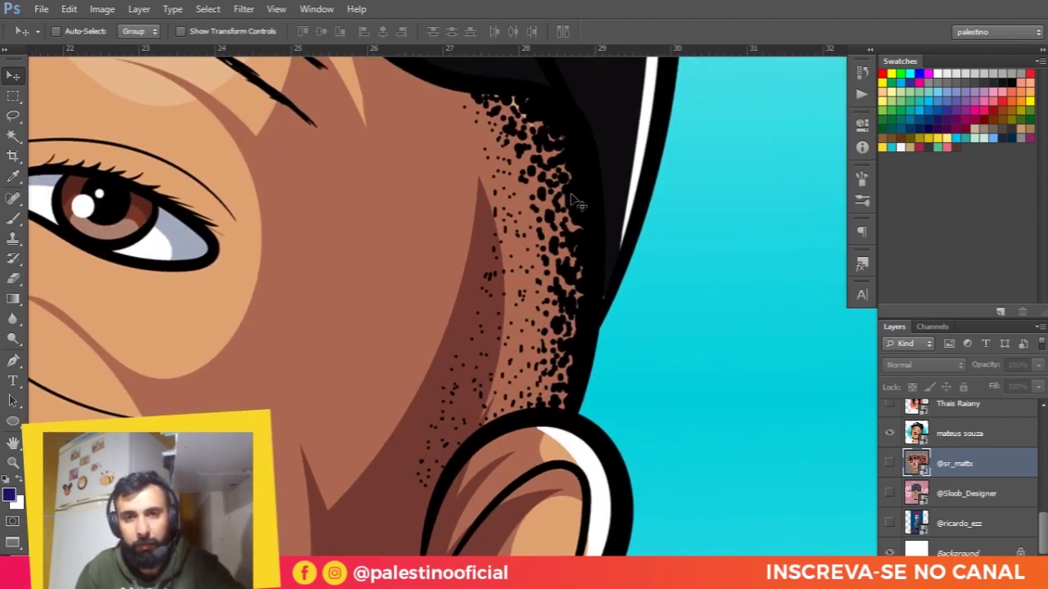
{"action": "scroll", "coordinate": [556, 377], "scroll_direction": "down", "scroll_amount": 1}
{"action": "scroll", "coordinate": [552, 373], "scroll_direction": "down", "scroll_amount": 3}
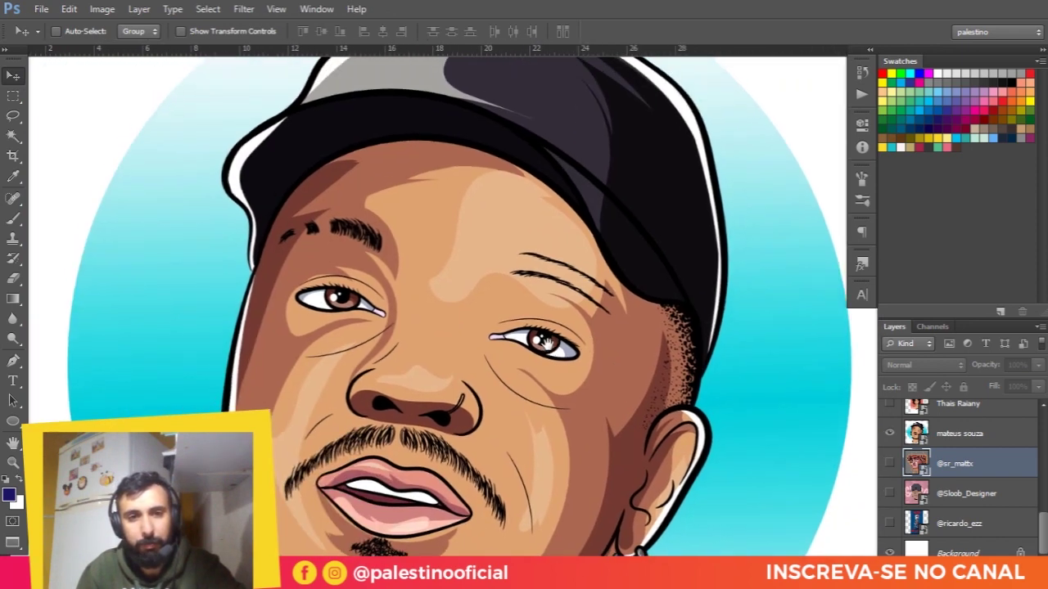
{"action": "left_click_drag", "start_coordinate": [458, 328], "coordinate": [489, 360]}
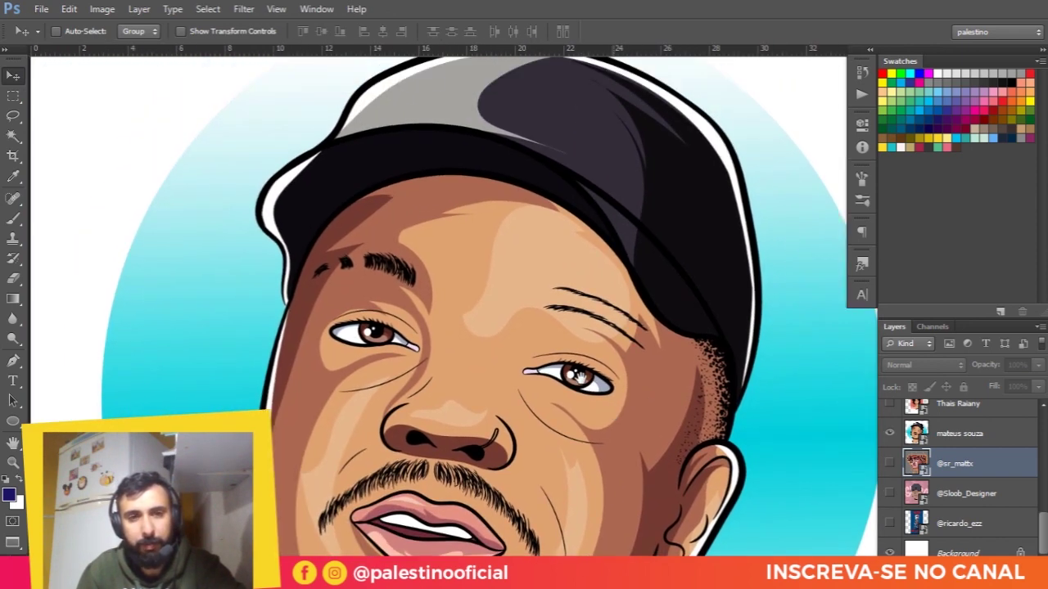
{"action": "left_click_drag", "start_coordinate": [577, 324], "coordinate": [525, 280]}
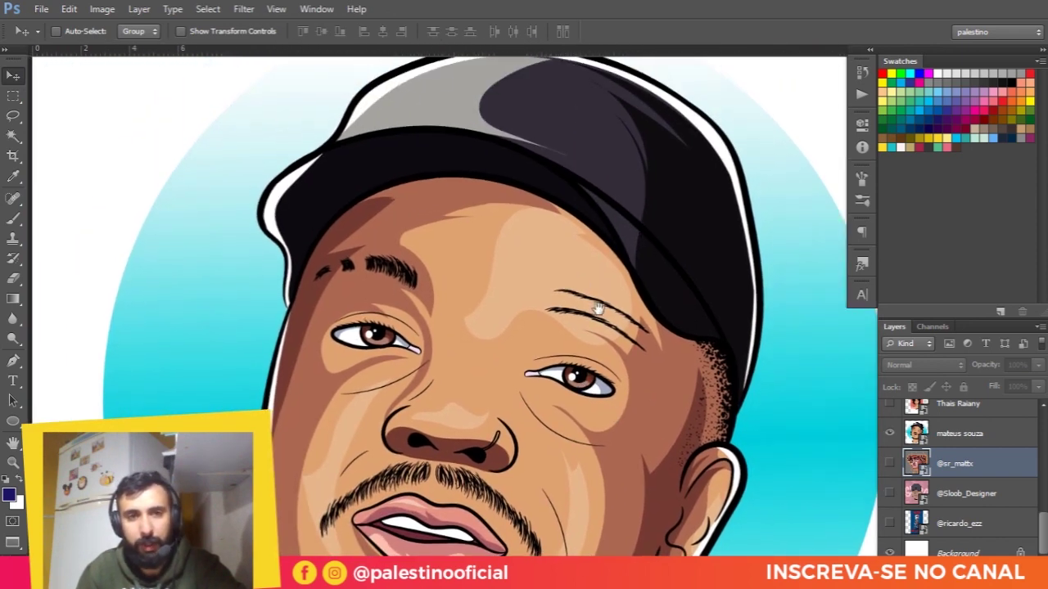
{"action": "scroll", "coordinate": [525, 280], "scroll_direction": "down", "scroll_amount": 2}
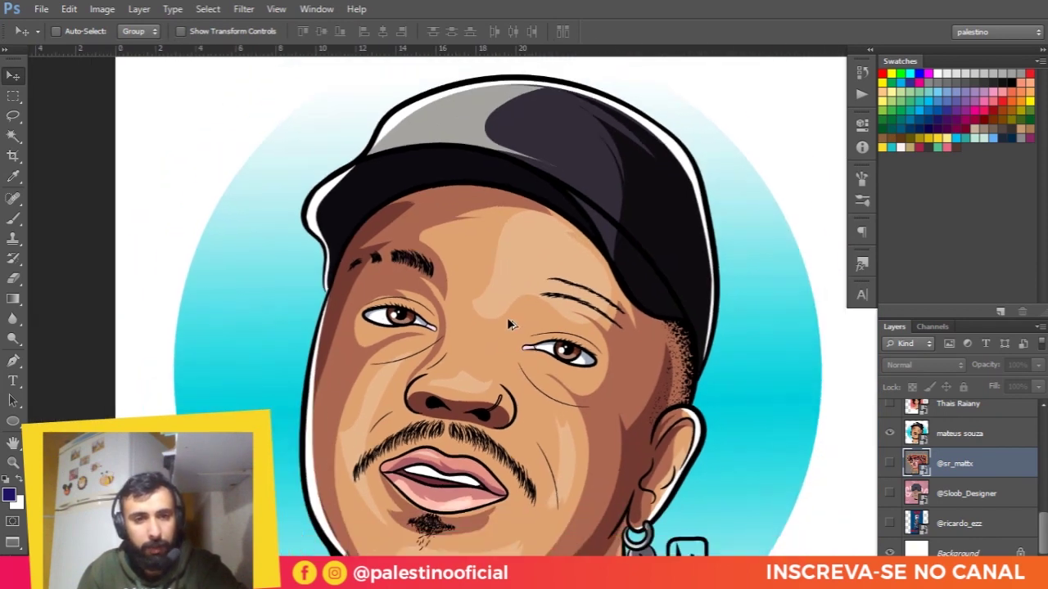
{"action": "left_click_drag", "start_coordinate": [497, 289], "coordinate": [475, 207]}
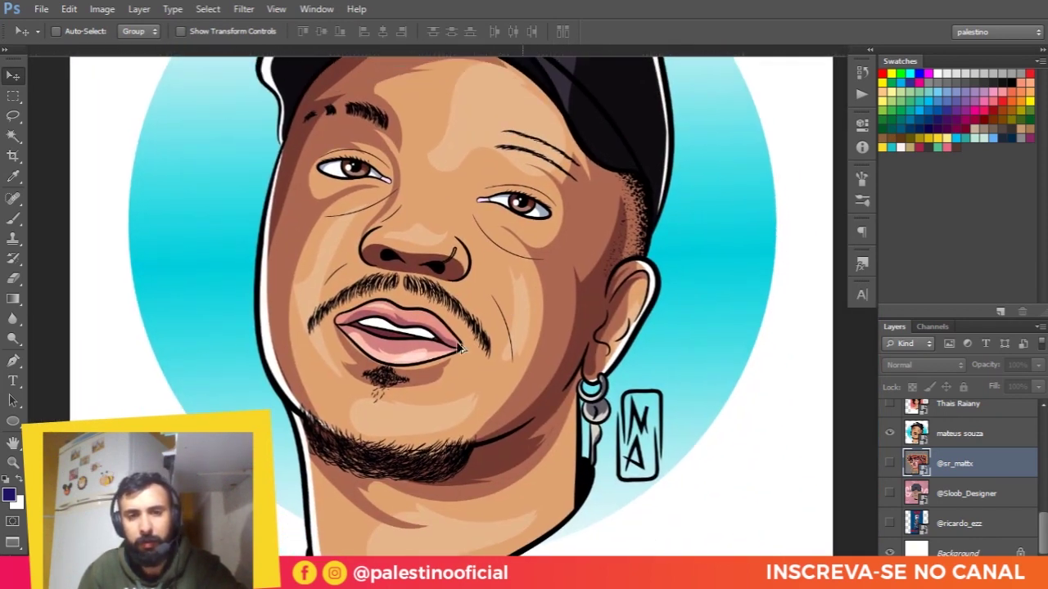
Step: Zoom out to the full capped portrait and hide its layer
{"action": "scroll", "coordinate": [339, 167], "scroll_direction": "down", "scroll_amount": 1}
{"action": "scroll", "coordinate": [278, 291], "scroll_direction": "down", "scroll_amount": 1}
{"action": "scroll", "coordinate": [278, 290], "scroll_direction": "down", "scroll_amount": 1}
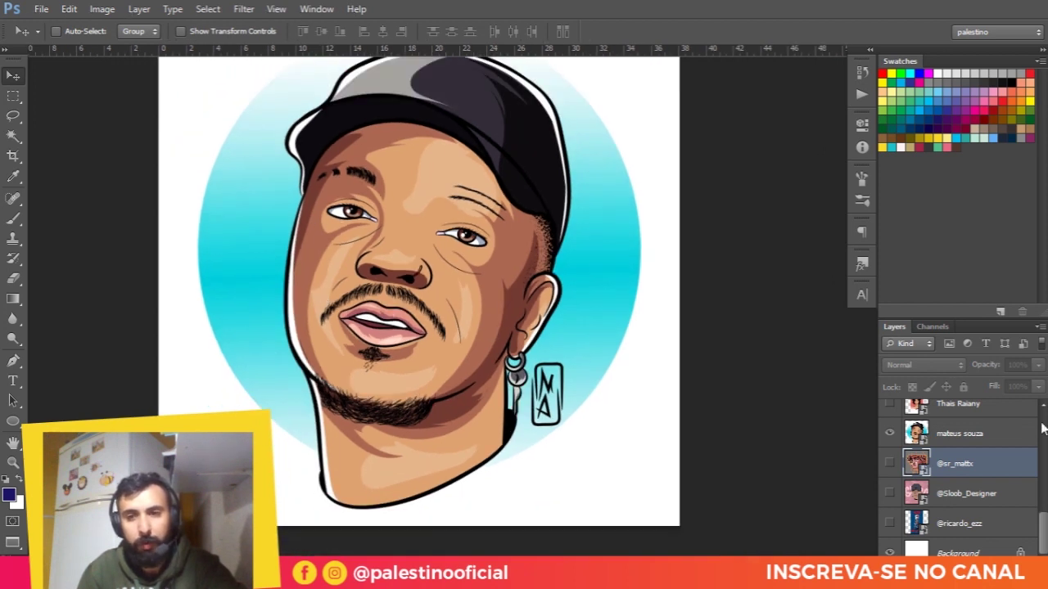
{"action": "scroll", "coordinate": [900, 458], "scroll_direction": "up", "scroll_amount": 2}
{"action": "left_click", "coordinate": [891, 494]}
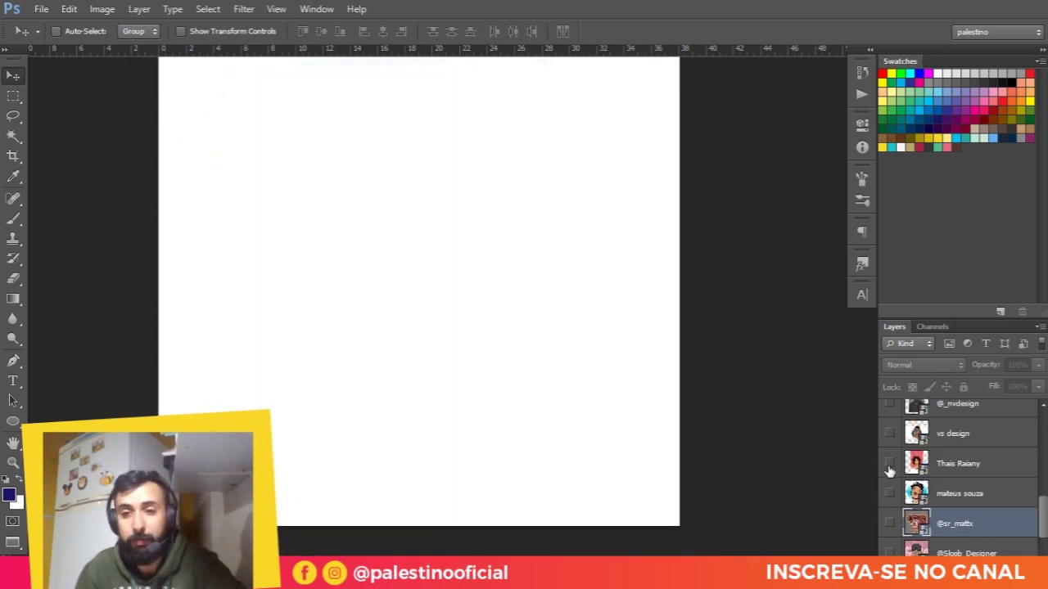
{"action": "left_click", "coordinate": [889, 464]}
{"action": "scroll", "coordinate": [549, 369], "scroll_direction": "up", "scroll_amount": 2}
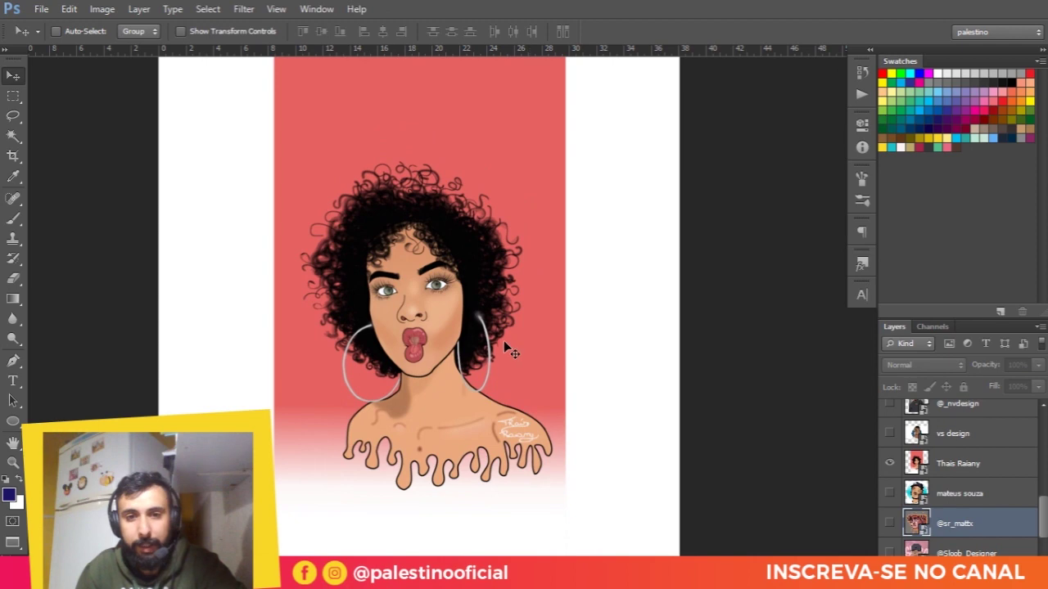
{"action": "scroll", "coordinate": [520, 349], "scroll_direction": "up", "scroll_amount": 1}
{"action": "scroll", "coordinate": [512, 273], "scroll_direction": "up", "scroll_amount": 1}
{"action": "scroll", "coordinate": [449, 255], "scroll_direction": "up", "scroll_amount": 1}
{"action": "scroll", "coordinate": [460, 255], "scroll_direction": "up", "scroll_amount": 1}
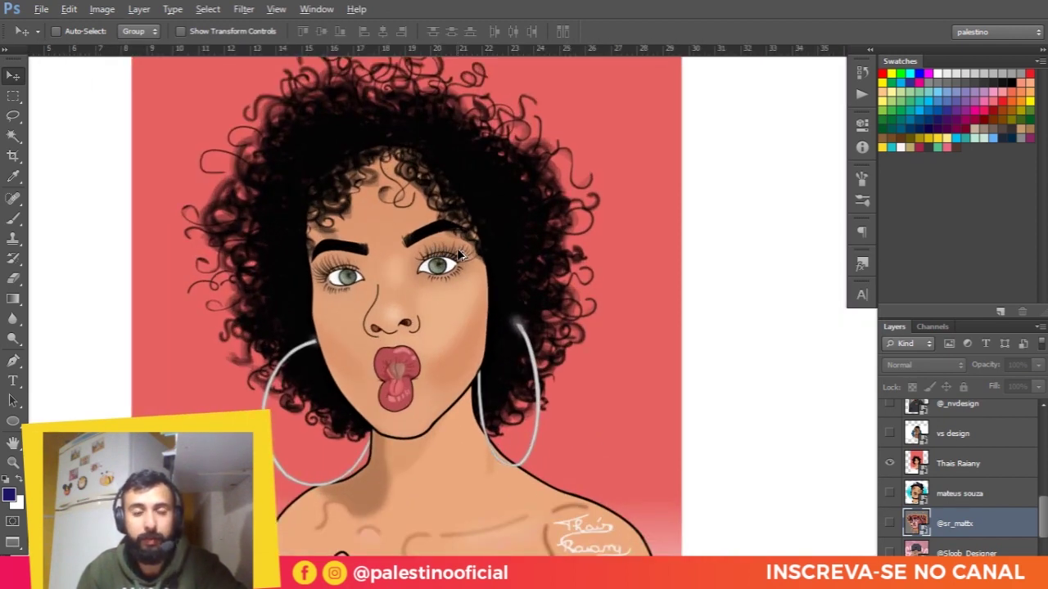
{"action": "scroll", "coordinate": [436, 223], "scroll_direction": "down", "scroll_amount": 3}
{"action": "scroll", "coordinate": [434, 220], "scroll_direction": "down", "scroll_amount": 2}
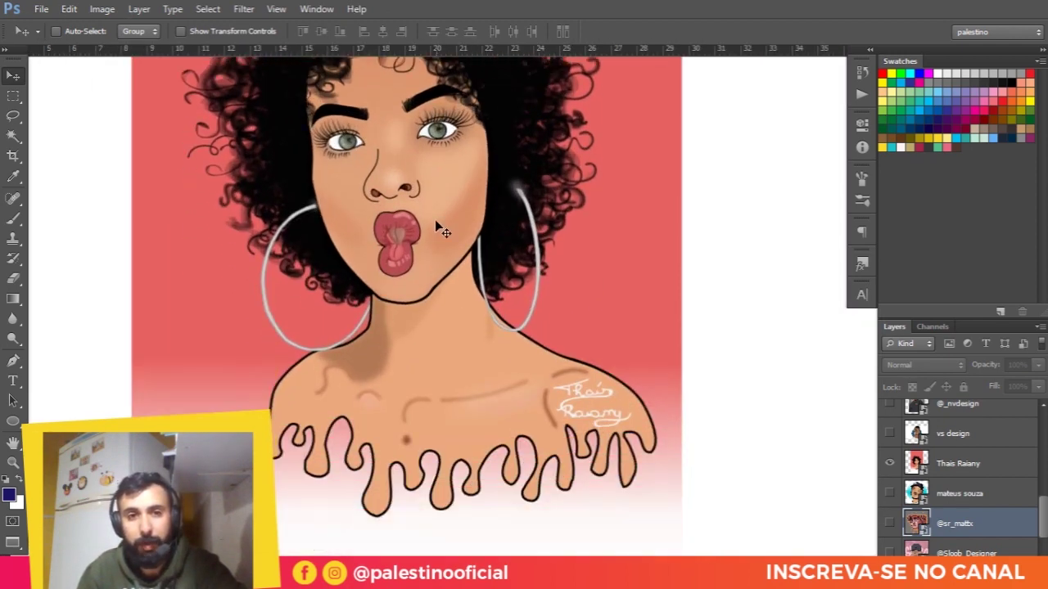
{"action": "scroll", "coordinate": [480, 407], "scroll_direction": "down", "scroll_amount": 1}
{"action": "scroll", "coordinate": [372, 339], "scroll_direction": "up", "scroll_amount": 1}
{"action": "scroll", "coordinate": [499, 297], "scroll_direction": "up", "scroll_amount": 1}
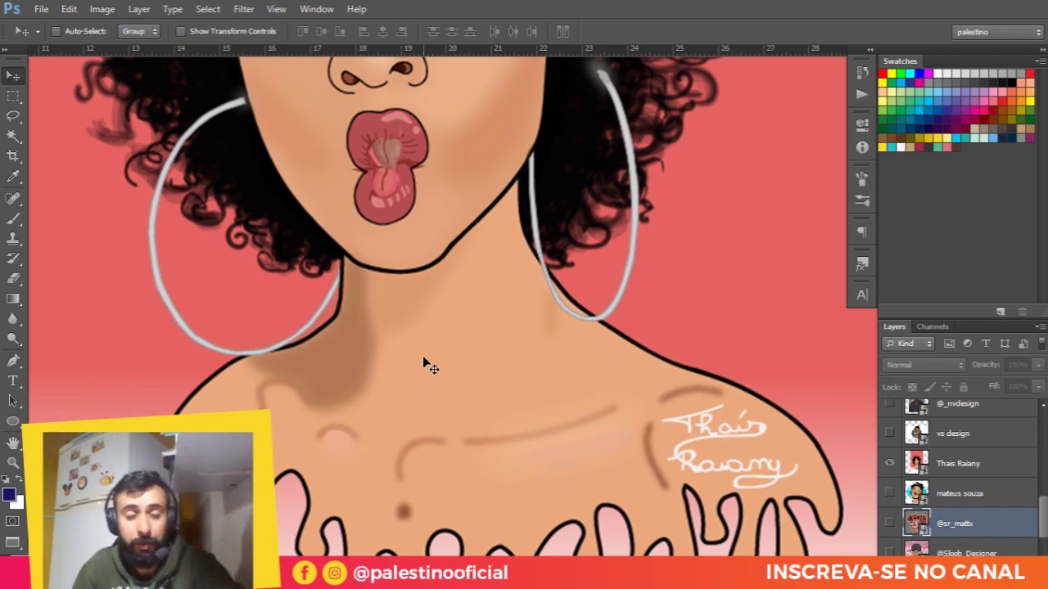
{"action": "scroll", "coordinate": [420, 327], "scroll_direction": "down", "scroll_amount": 1}
{"action": "scroll", "coordinate": [428, 385], "scroll_direction": "down", "scroll_amount": 1}
{"action": "scroll", "coordinate": [454, 358], "scroll_direction": "up", "scroll_amount": 2}
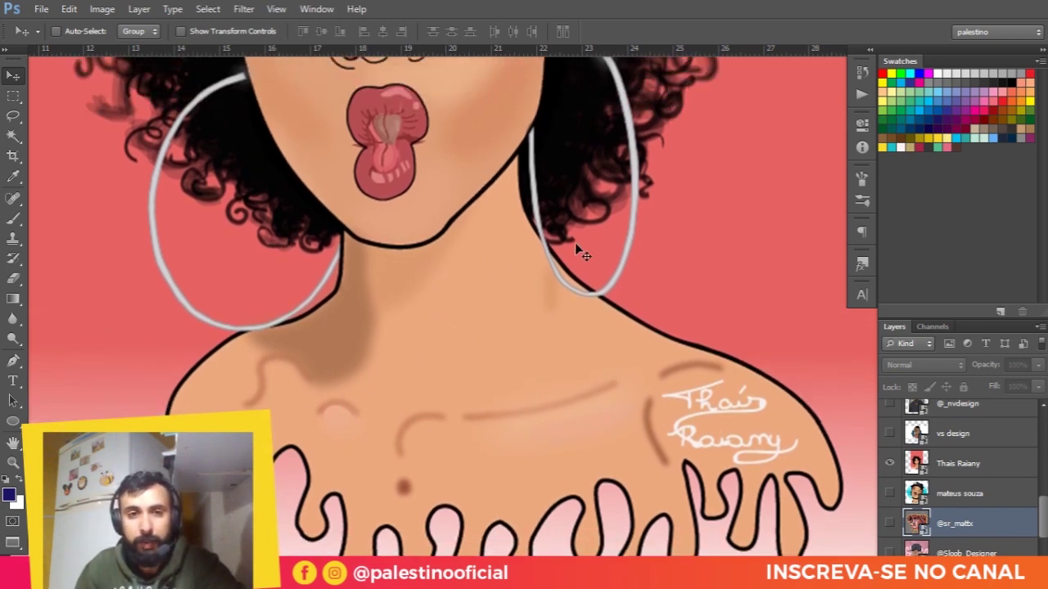
{"action": "scroll", "coordinate": [575, 242], "scroll_direction": "up", "scroll_amount": 1}
{"action": "scroll", "coordinate": [401, 211], "scroll_direction": "up", "scroll_amount": 3}
{"action": "scroll", "coordinate": [458, 262], "scroll_direction": "up", "scroll_amount": 1}
{"action": "scroll", "coordinate": [495, 311], "scroll_direction": "up", "scroll_amount": 2}
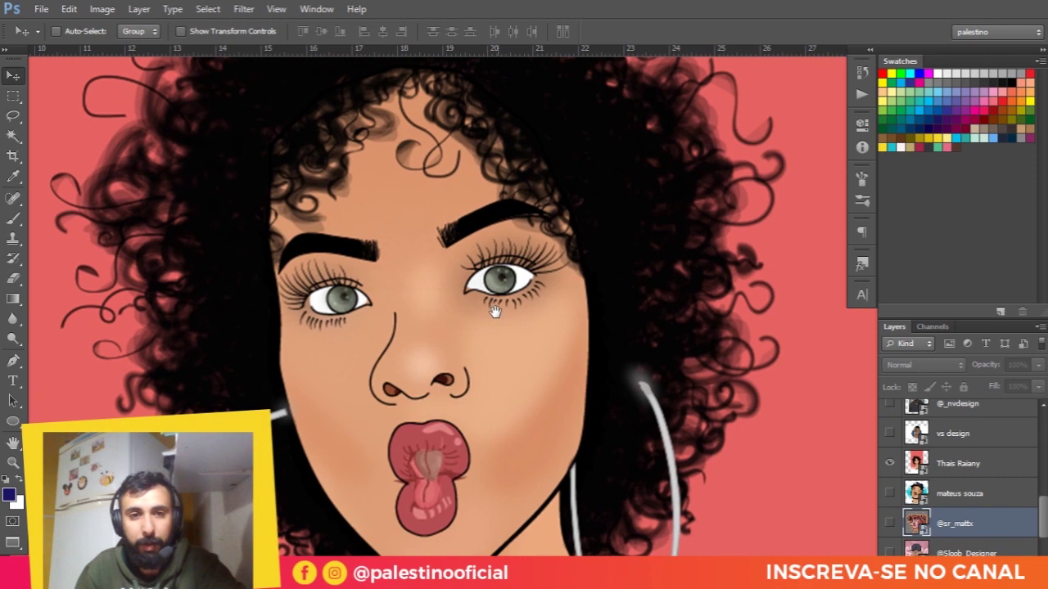
{"action": "scroll", "coordinate": [495, 311], "scroll_direction": "up", "scroll_amount": 1}
{"action": "scroll", "coordinate": [483, 303], "scroll_direction": "up", "scroll_amount": 1}
{"action": "scroll", "coordinate": [469, 296], "scroll_direction": "up", "scroll_amount": 2}
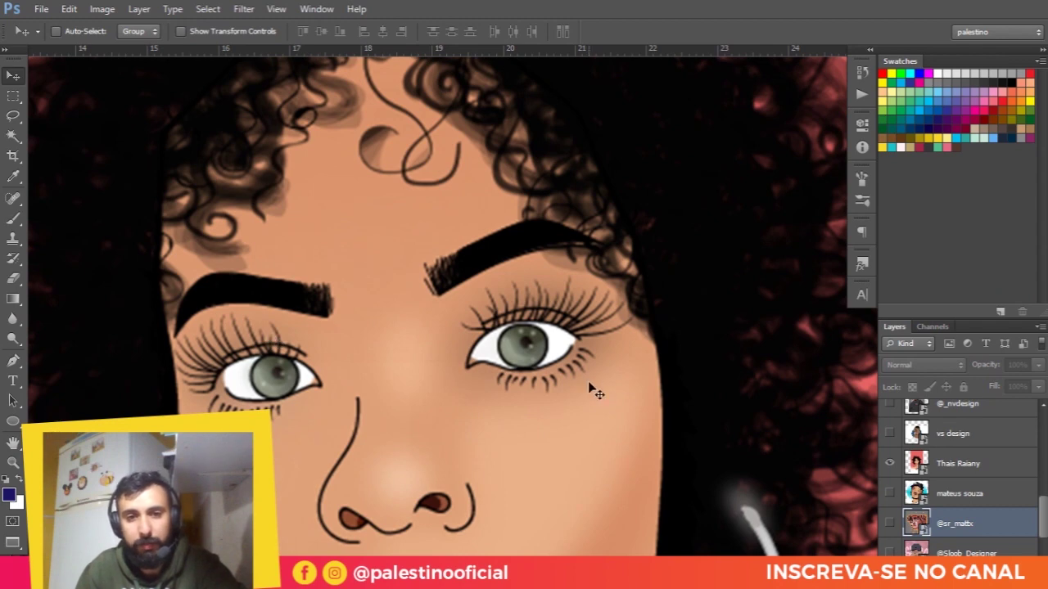
Step: Zoom through the curly-haired woman's portrait to review it
{"action": "scroll", "coordinate": [509, 379], "scroll_direction": "down", "scroll_amount": 2}
{"action": "scroll", "coordinate": [519, 309], "scroll_direction": "down", "scroll_amount": 1}
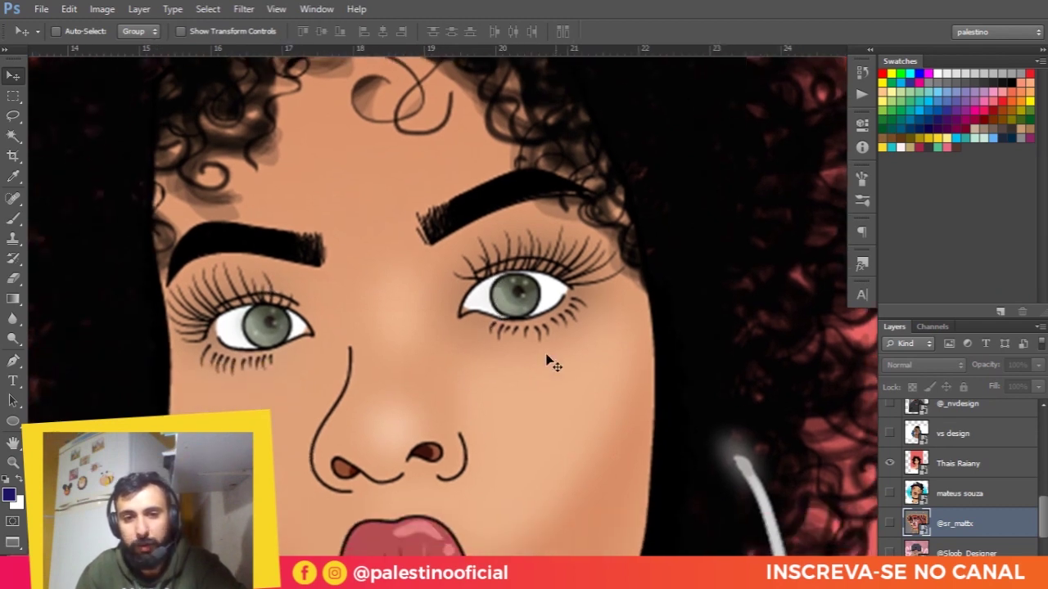
{"action": "scroll", "coordinate": [480, 346], "scroll_direction": "down", "scroll_amount": 2}
{"action": "scroll", "coordinate": [479, 311], "scroll_direction": "down", "scroll_amount": 1}
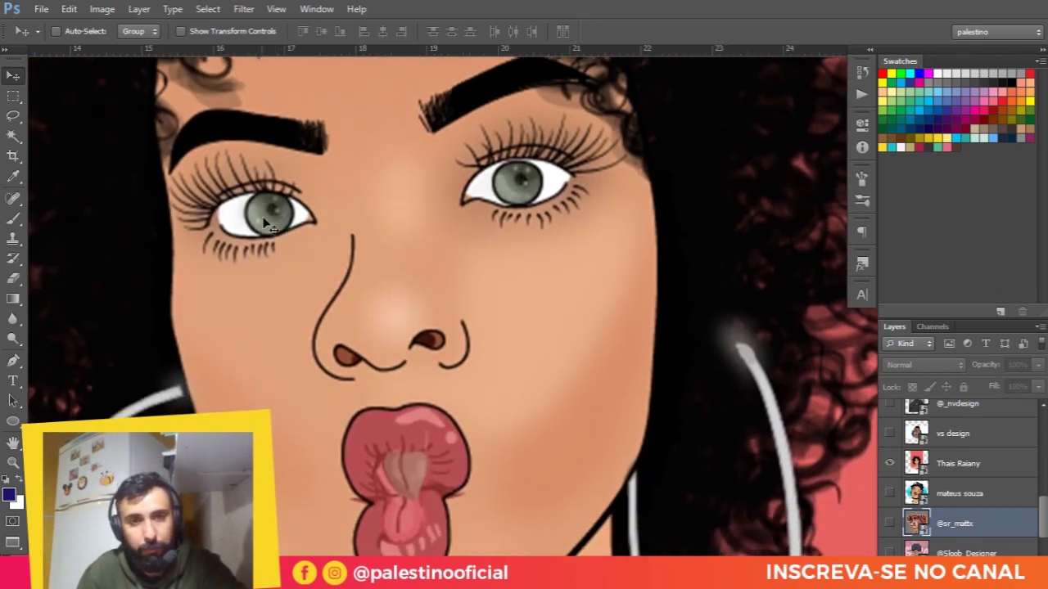
{"action": "scroll", "coordinate": [524, 364], "scroll_direction": "down", "scroll_amount": 1}
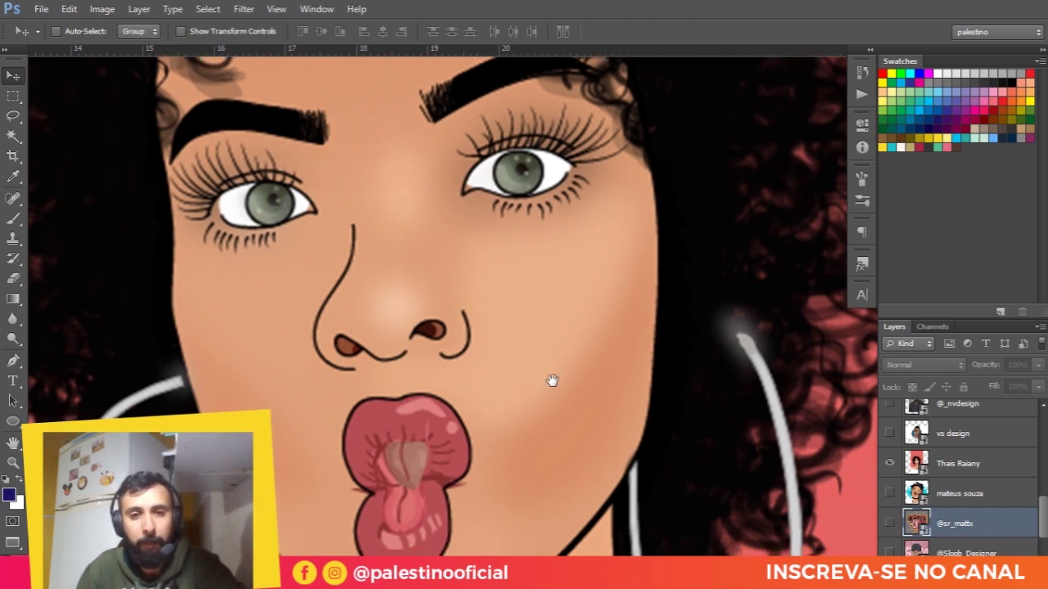
{"action": "scroll", "coordinate": [549, 383], "scroll_direction": "down", "scroll_amount": 1}
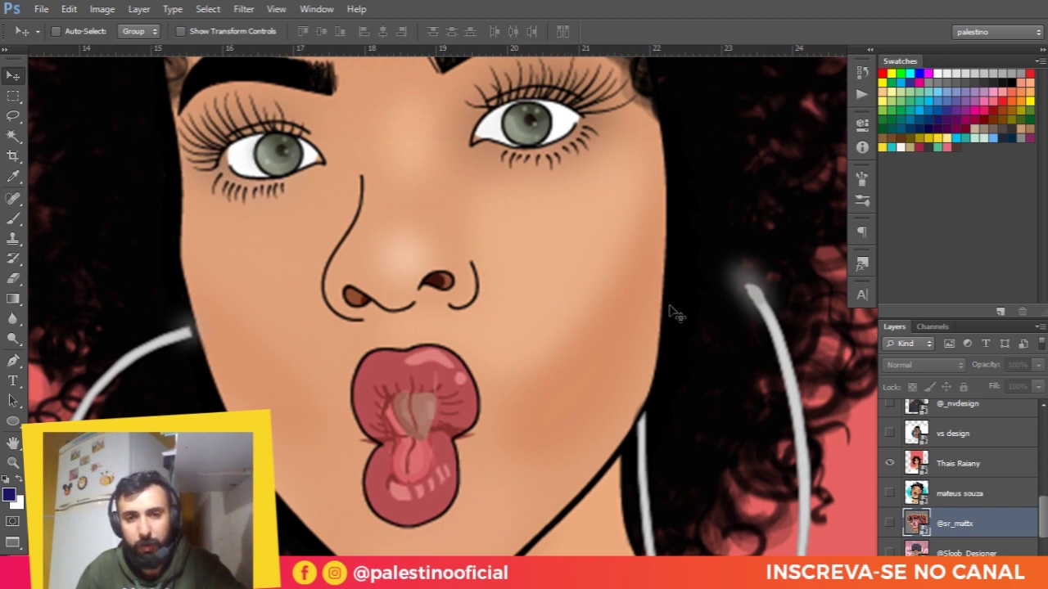
{"action": "scroll", "coordinate": [584, 409], "scroll_direction": "down", "scroll_amount": 2}
{"action": "scroll", "coordinate": [302, 262], "scroll_direction": "down", "scroll_amount": 1}
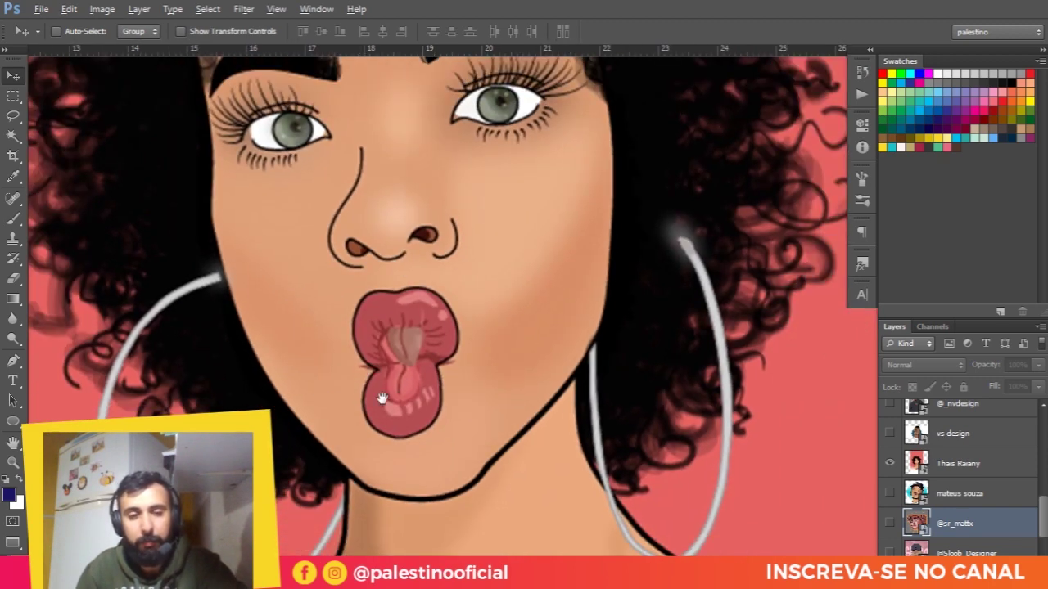
{"action": "scroll", "coordinate": [287, 250], "scroll_direction": "down", "scroll_amount": 1}
{"action": "scroll", "coordinate": [274, 241], "scroll_direction": "down", "scroll_amount": 1}
{"action": "scroll", "coordinate": [261, 233], "scroll_direction": "down", "scroll_amount": 1}
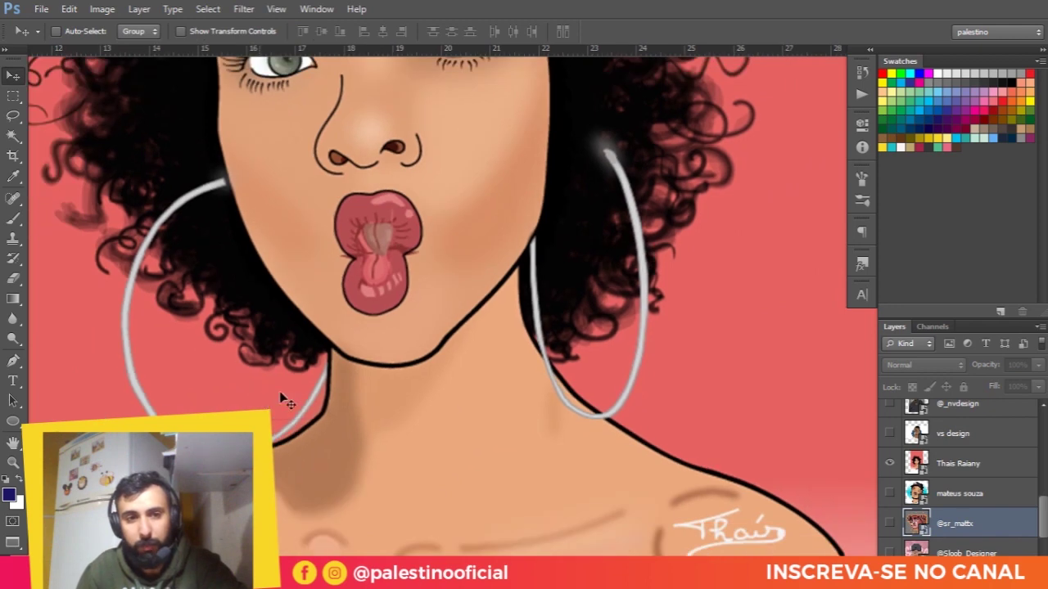
{"action": "scroll", "coordinate": [327, 409], "scroll_direction": "down", "scroll_amount": 1}
{"action": "scroll", "coordinate": [356, 376], "scroll_direction": "down", "scroll_amount": 2}
{"action": "scroll", "coordinate": [347, 318], "scroll_direction": "down", "scroll_amount": 1}
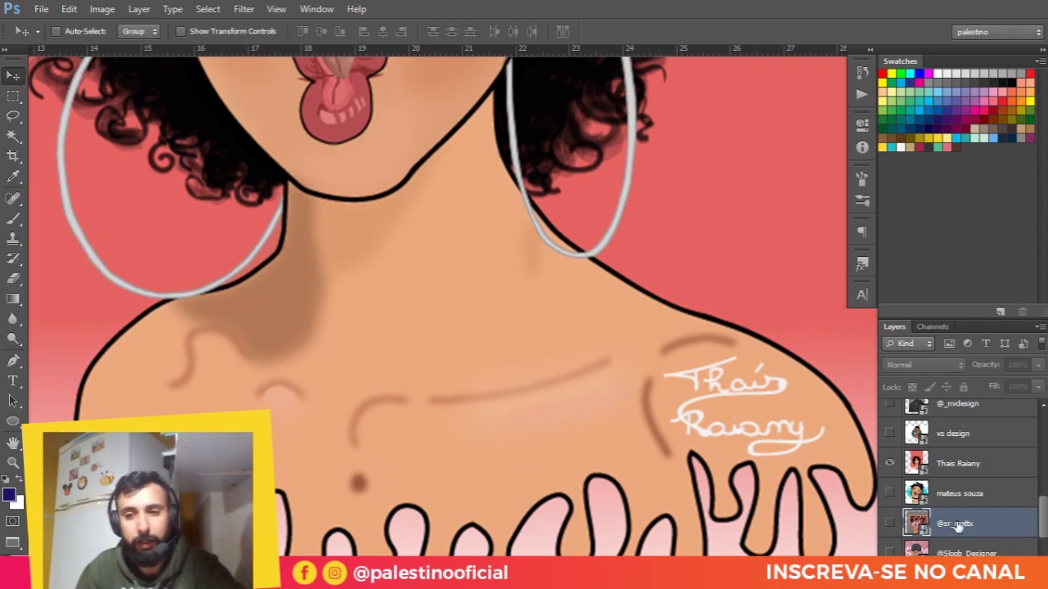
Step: Add an empty Layer 1 above the portrait layer and switch to the Brush tool
{"action": "left_click", "coordinate": [966, 473]}
{"action": "key", "text": "ctrl+shift+alt+n"}
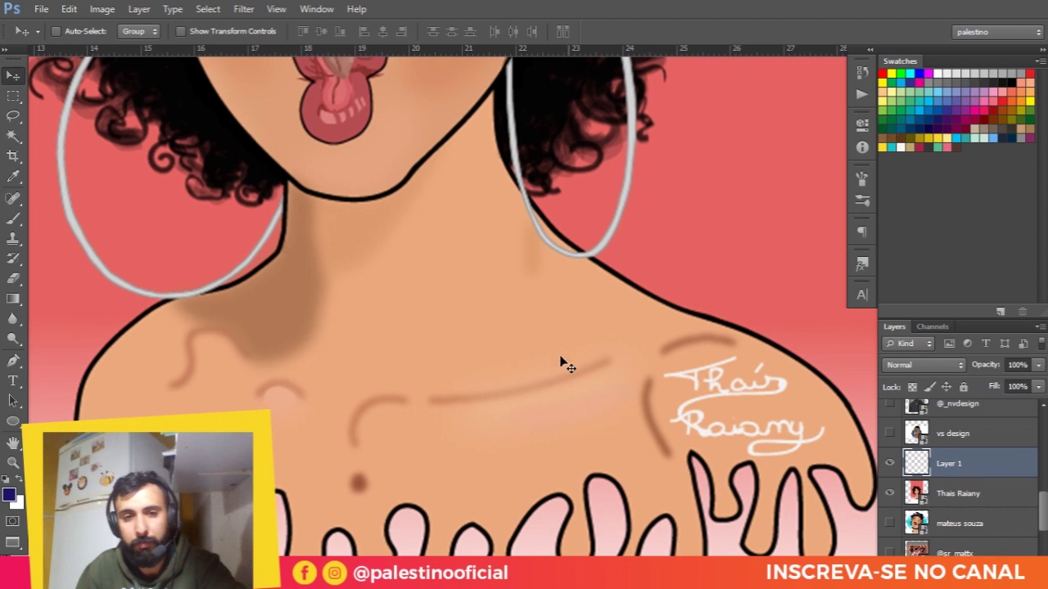
{"action": "key", "text": "b"}
{"action": "left_click", "coordinate": [75, 31]}
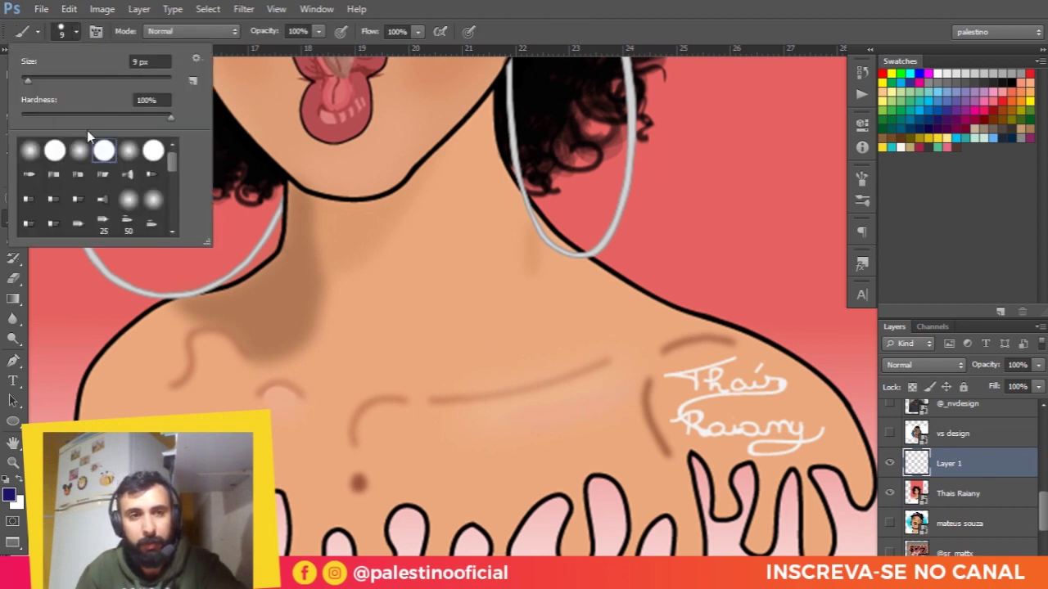
Step: Set a soft 60 px brush at 30% opacity using the sampled skin tone
{"action": "left_click", "coordinate": [77, 31]}
{"action": "scroll", "coordinate": [619, 361], "scroll_direction": "up", "scroll_amount": 2}
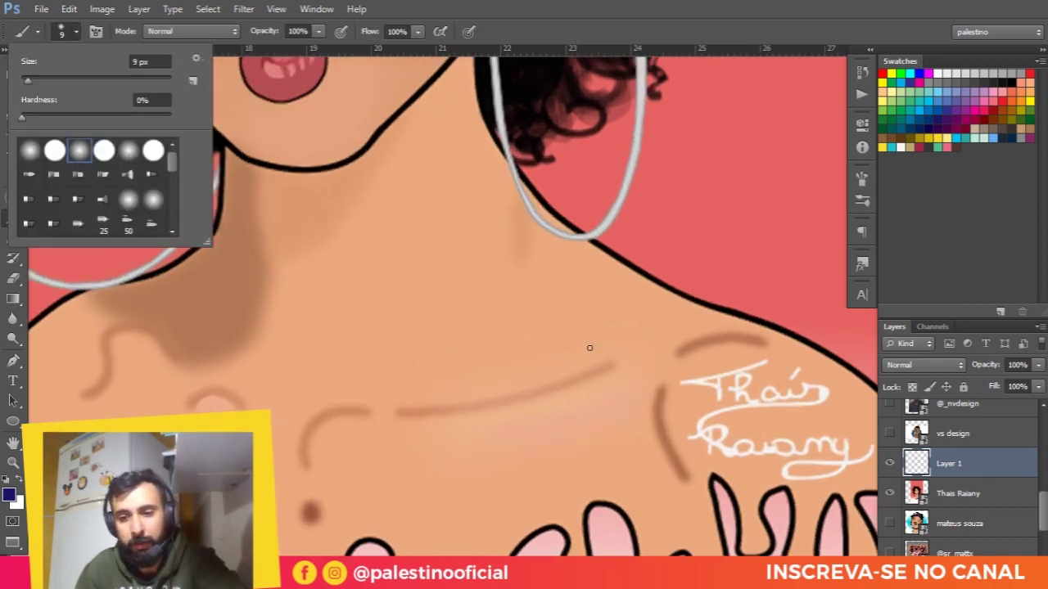
{"action": "left_click", "coordinate": [618, 360]}
{"action": "key", "text": "bracketright"}
{"action": "key", "text": "bracketright"}
{"action": "key", "text": "bracketright"}
{"action": "left_click", "coordinate": [613, 366], "text": "alt"}
{"action": "key", "text": "3"}
{"action": "left_click", "coordinate": [598, 358], "text": "alt"}
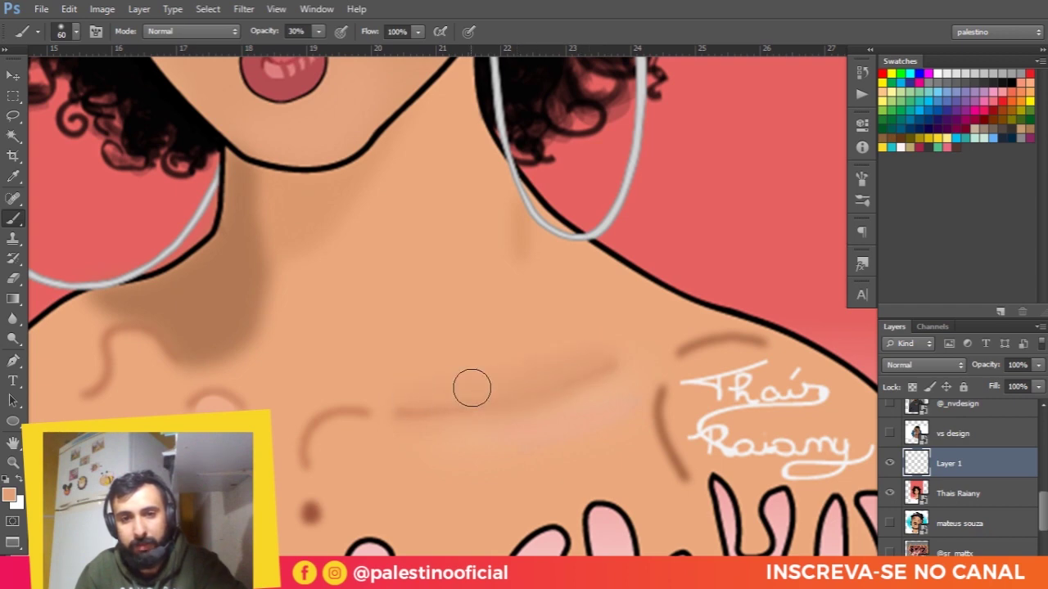
Step: Paint faint skin-tone strokes over the collarbone and the neck's dark shadow line
{"action": "scroll", "coordinate": [516, 373], "scroll_direction": "down", "scroll_amount": 5}
{"action": "scroll", "coordinate": [518, 408], "scroll_direction": "up", "scroll_amount": 3}
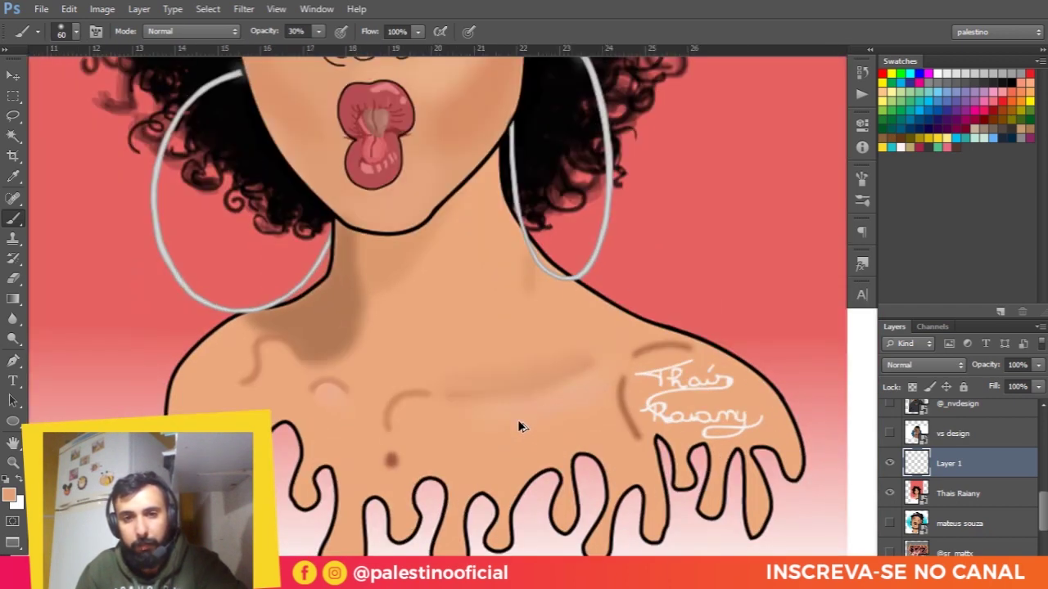
{"action": "scroll", "coordinate": [517, 408], "scroll_direction": "up", "scroll_amount": 2}
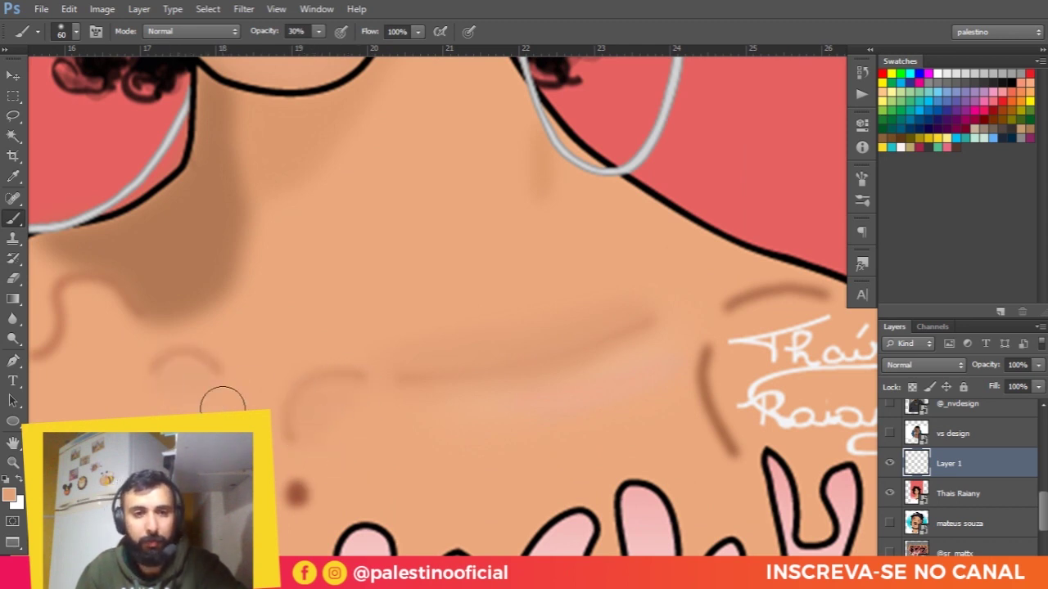
{"action": "scroll", "coordinate": [220, 402], "scroll_direction": "down", "scroll_amount": 2}
{"action": "scroll", "coordinate": [398, 368], "scroll_direction": "up", "scroll_amount": 2}
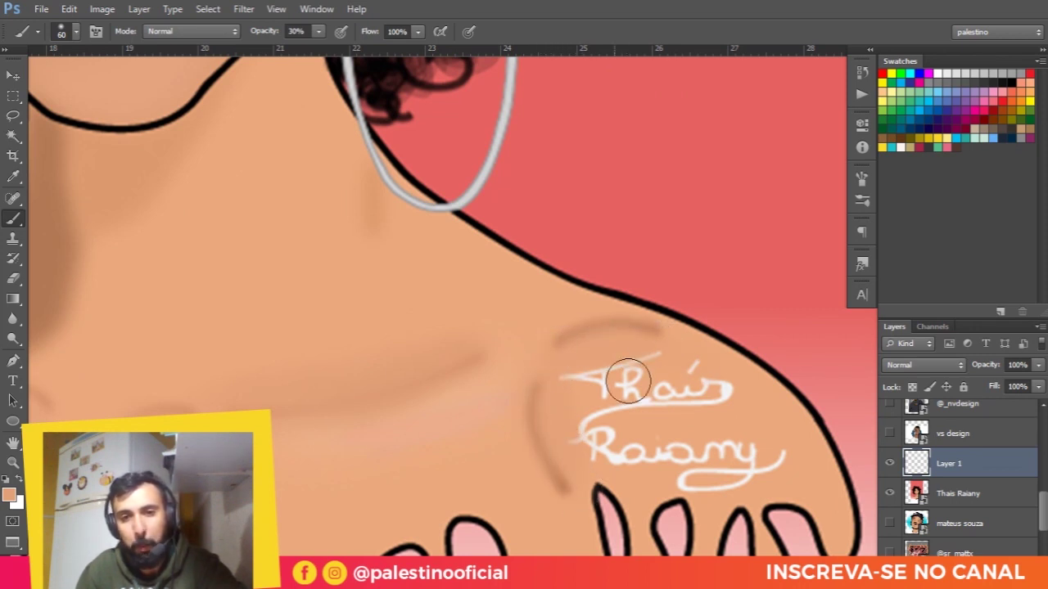
{"action": "scroll", "coordinate": [653, 364], "scroll_direction": "down", "scroll_amount": 1}
{"action": "scroll", "coordinate": [612, 387], "scroll_direction": "down", "scroll_amount": 1}
{"action": "scroll", "coordinate": [414, 409], "scroll_direction": "up", "scroll_amount": 1}
{"action": "scroll", "coordinate": [398, 414], "scroll_direction": "up", "scroll_amount": 1}
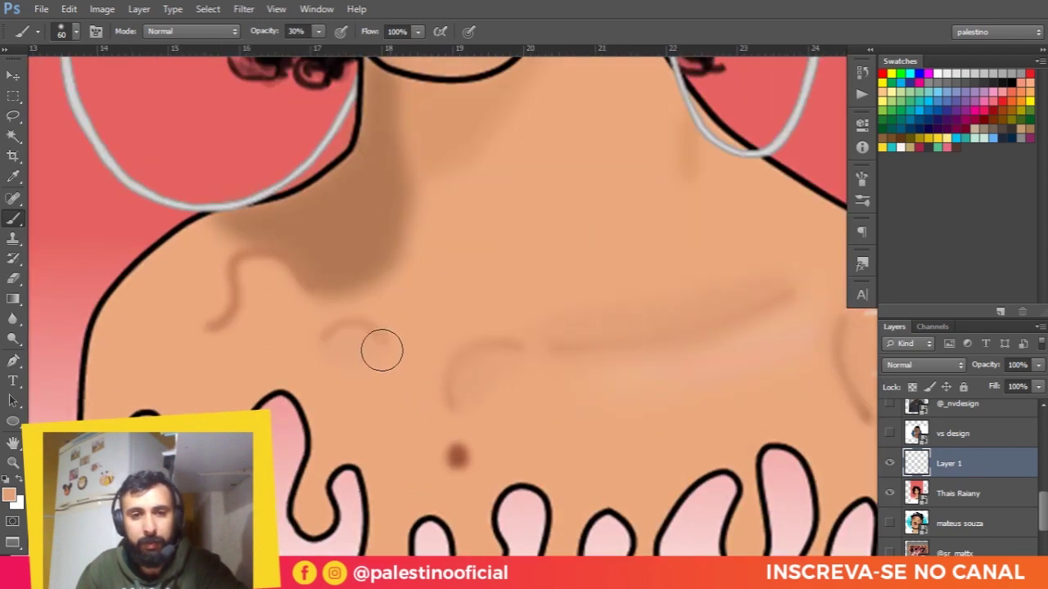
{"action": "left_click_drag", "start_coordinate": [346, 347], "coordinate": [362, 346]}
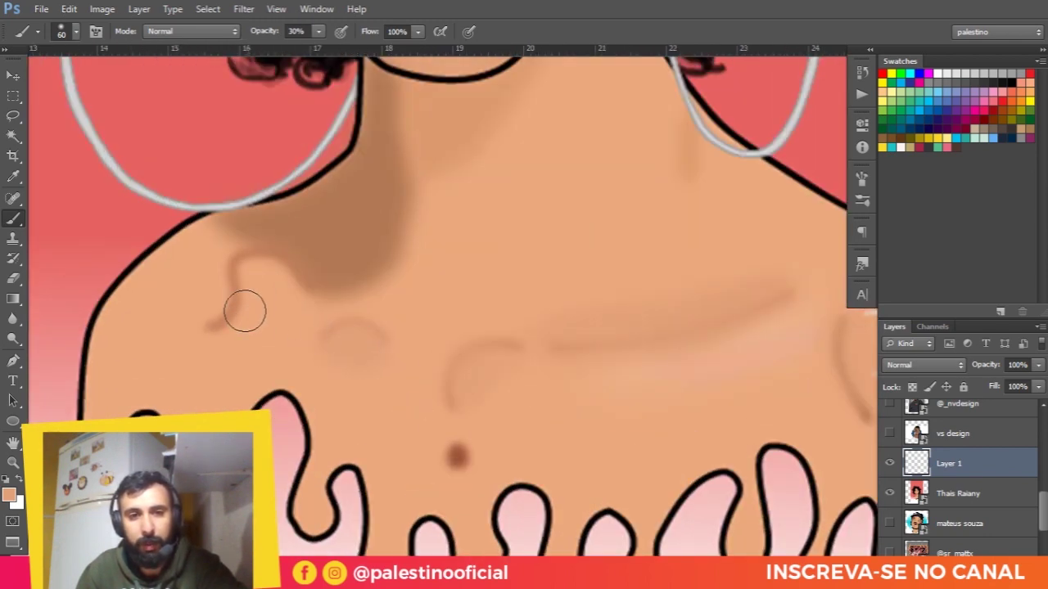
{"action": "mouse_move", "coordinate": [226, 336]}
{"action": "left_mouse_down"}
{"action": "mouse_move", "coordinate": [262, 276]}
{"action": "mouse_move", "coordinate": [248, 270]}
{"action": "mouse_move", "coordinate": [220, 336]}
{"action": "mouse_move", "coordinate": [240, 293]}
{"action": "left_mouse_up"}
{"action": "scroll", "coordinate": [269, 336], "scroll_direction": "down", "scroll_amount": 1}
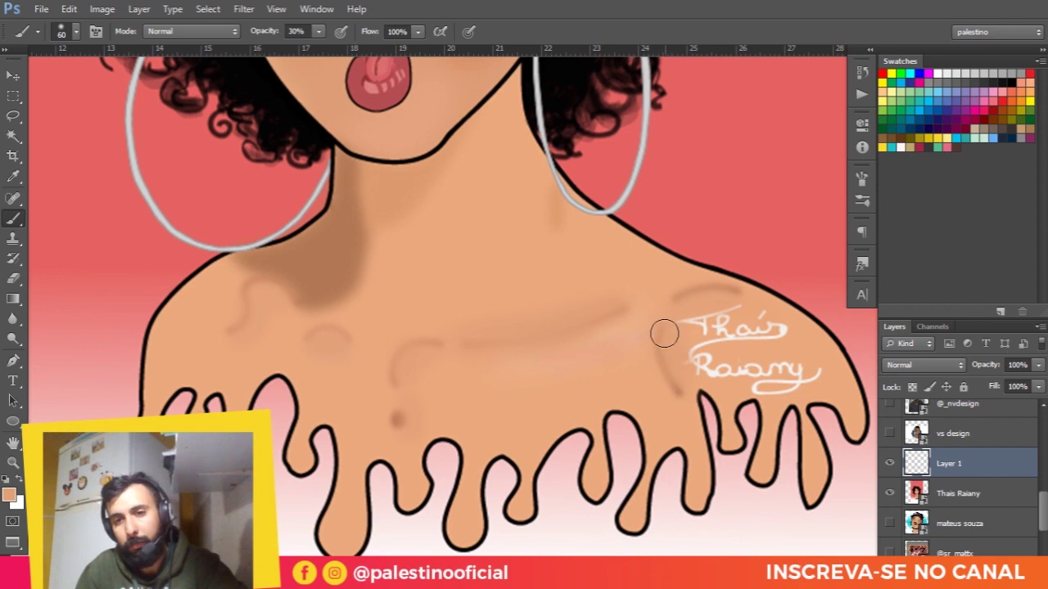
{"action": "scroll", "coordinate": [451, 344], "scroll_direction": "down", "scroll_amount": 1}
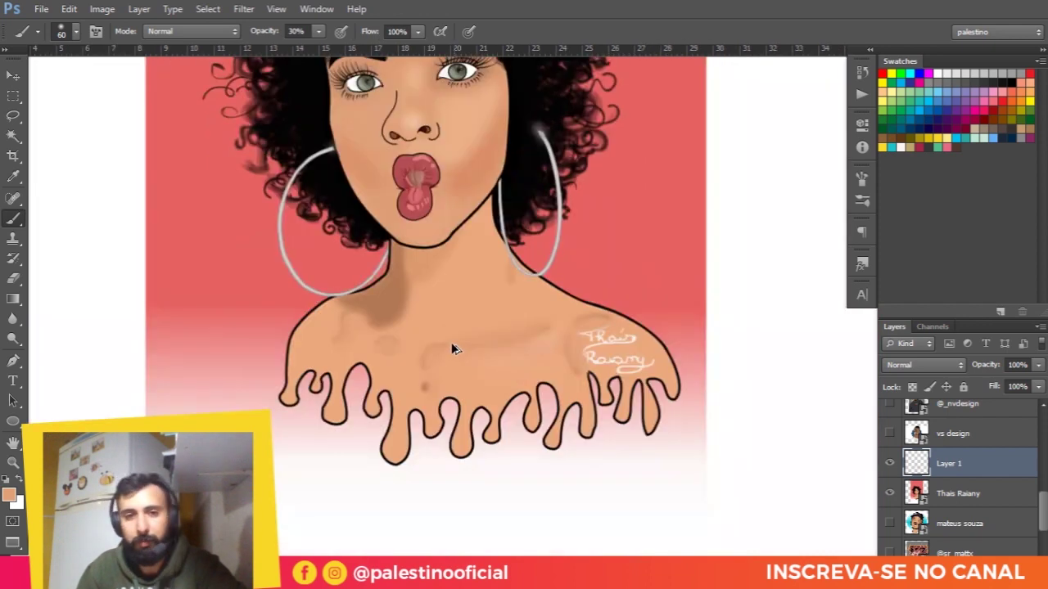
Step: Paint black hair down over the forehead, then fit the view and toggle Layer 1 to compare
{"action": "scroll", "coordinate": [451, 344], "scroll_direction": "down", "scroll_amount": 1}
{"action": "scroll", "coordinate": [449, 368], "scroll_direction": "up", "scroll_amount": 1}
{"action": "scroll", "coordinate": [449, 368], "scroll_direction": "up", "scroll_amount": 1}
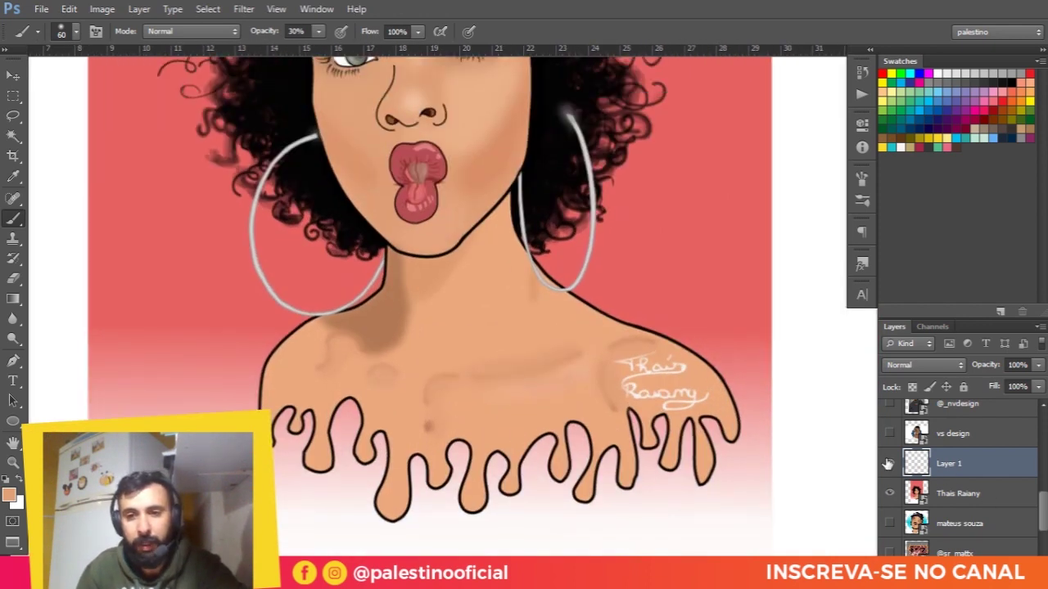
{"action": "scroll", "coordinate": [966, 475], "scroll_direction": "up", "scroll_amount": 1}
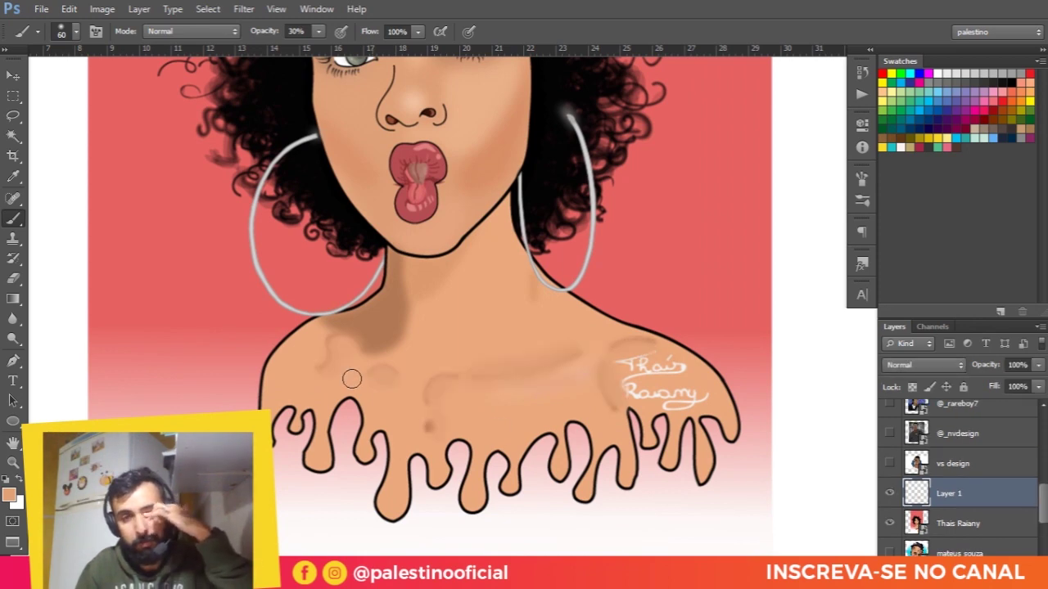
{"action": "scroll", "coordinate": [372, 390], "scroll_direction": "up", "scroll_amount": 3}
{"action": "scroll", "coordinate": [352, 360], "scroll_direction": "up", "scroll_amount": 2}
{"action": "scroll", "coordinate": [327, 328], "scroll_direction": "up", "scroll_amount": 1}
{"action": "scroll", "coordinate": [302, 286], "scroll_direction": "up", "scroll_amount": 3}
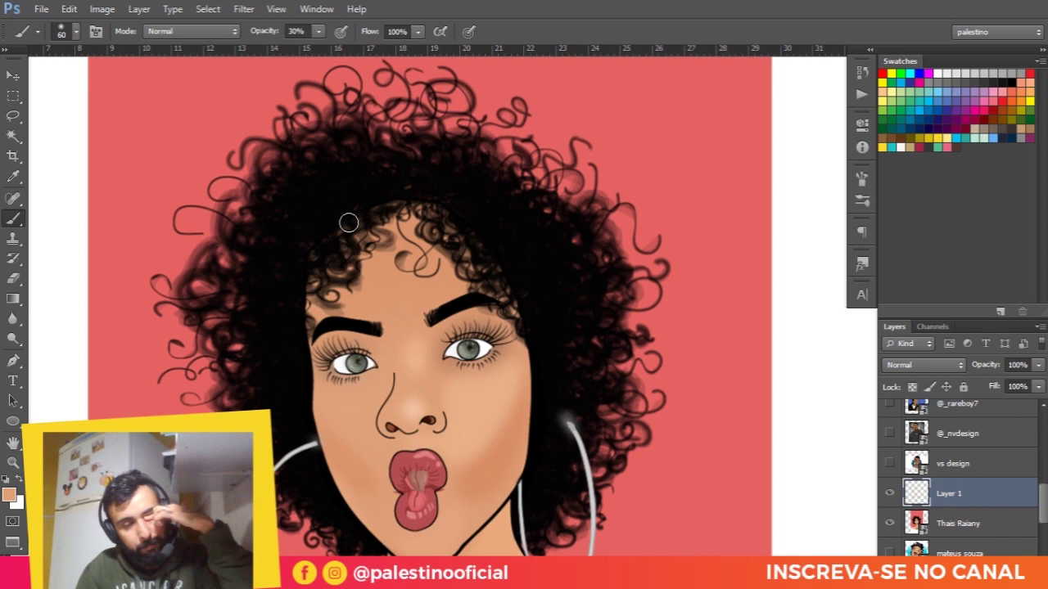
{"action": "scroll", "coordinate": [372, 262], "scroll_direction": "down", "scroll_amount": 2}
{"action": "scroll", "coordinate": [372, 263], "scroll_direction": "down", "scroll_amount": 2}
{"action": "scroll", "coordinate": [381, 245], "scroll_direction": "up", "scroll_amount": 1}
{"action": "scroll", "coordinate": [388, 221], "scroll_direction": "up", "scroll_amount": 1}
{"action": "scroll", "coordinate": [396, 209], "scroll_direction": "up", "scroll_amount": 1}
{"action": "scroll", "coordinate": [395, 208], "scroll_direction": "up", "scroll_amount": 1}
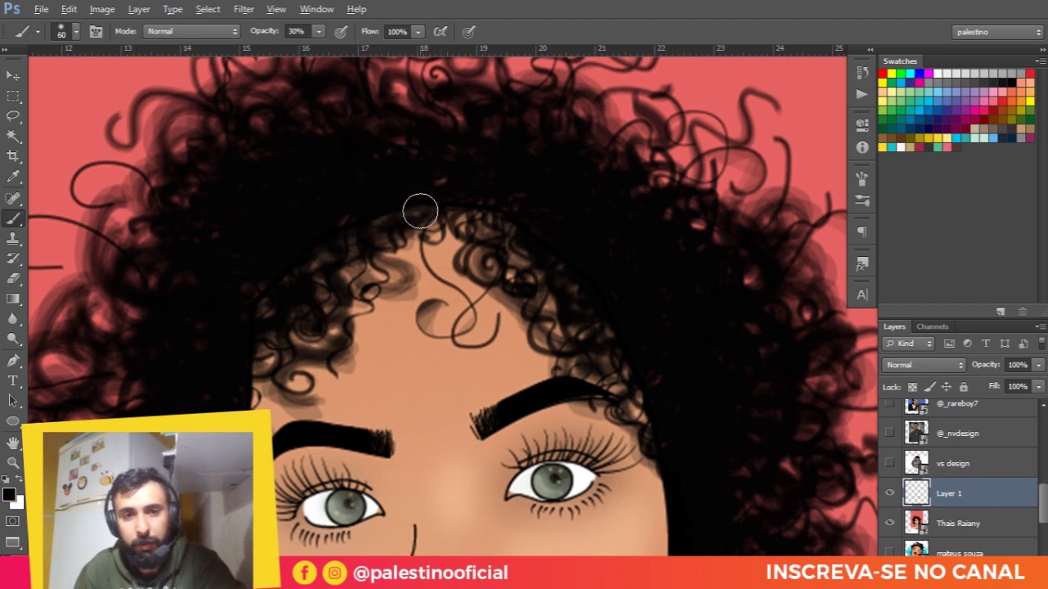
{"action": "mouse_move", "coordinate": [446, 197]}
{"action": "left_mouse_down"}
{"action": "mouse_move", "coordinate": [277, 317]}
{"action": "mouse_move", "coordinate": [245, 363]}
{"action": "mouse_move", "coordinate": [351, 237]}
{"action": "mouse_move", "coordinate": [524, 246]}
{"action": "mouse_move", "coordinate": [596, 289]}
{"action": "left_mouse_up"}
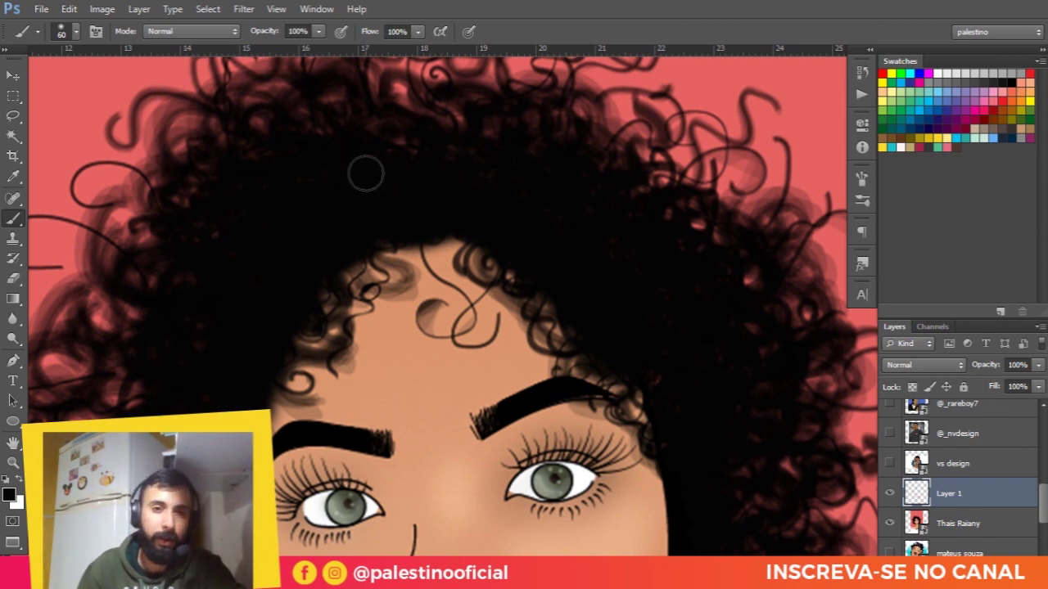
{"action": "key", "text": "ctrl+0"}
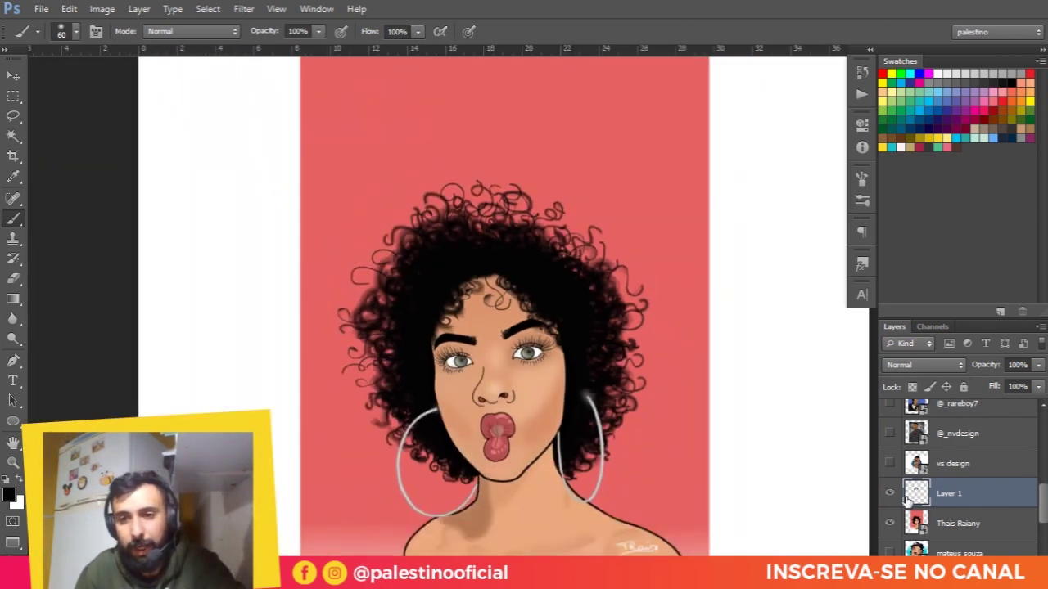
{"action": "left_click", "coordinate": [890, 495]}
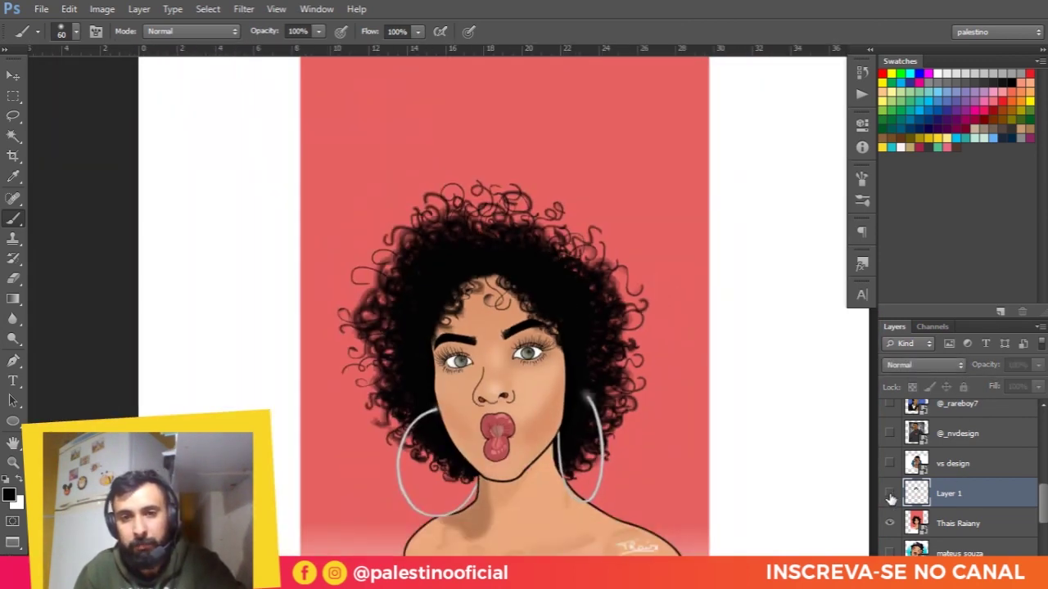
Step: Toggle Layer 1 off and on to compare the corrections before and after
{"action": "left_click", "coordinate": [890, 495]}
{"action": "left_click", "coordinate": [890, 495]}
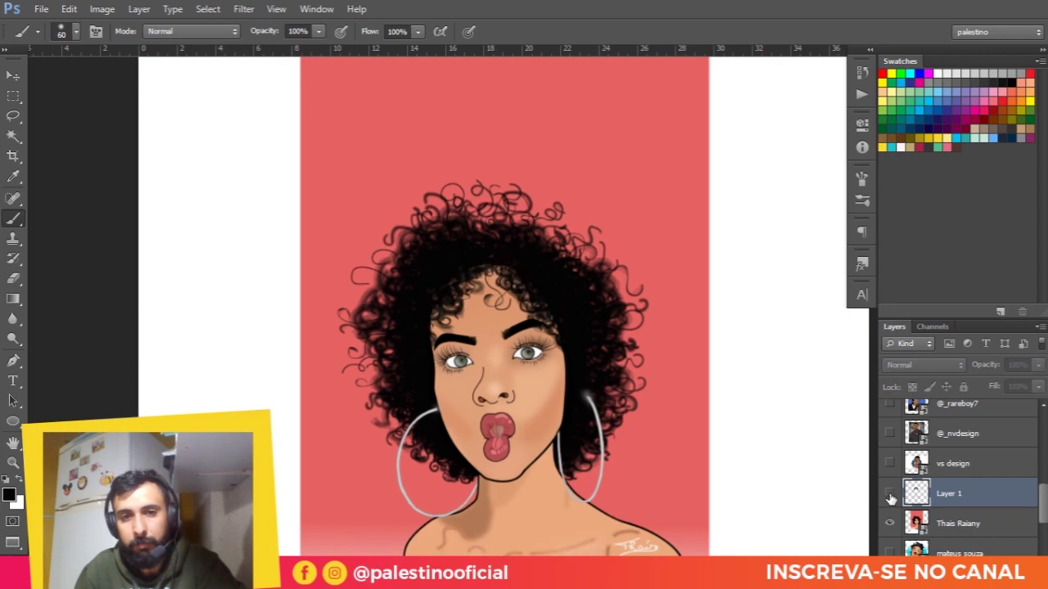
{"action": "scroll", "coordinate": [532, 439], "scroll_direction": "up", "scroll_amount": 1, "text": "alt"}
{"action": "scroll", "coordinate": [655, 421], "scroll_direction": "down", "scroll_amount": 3}
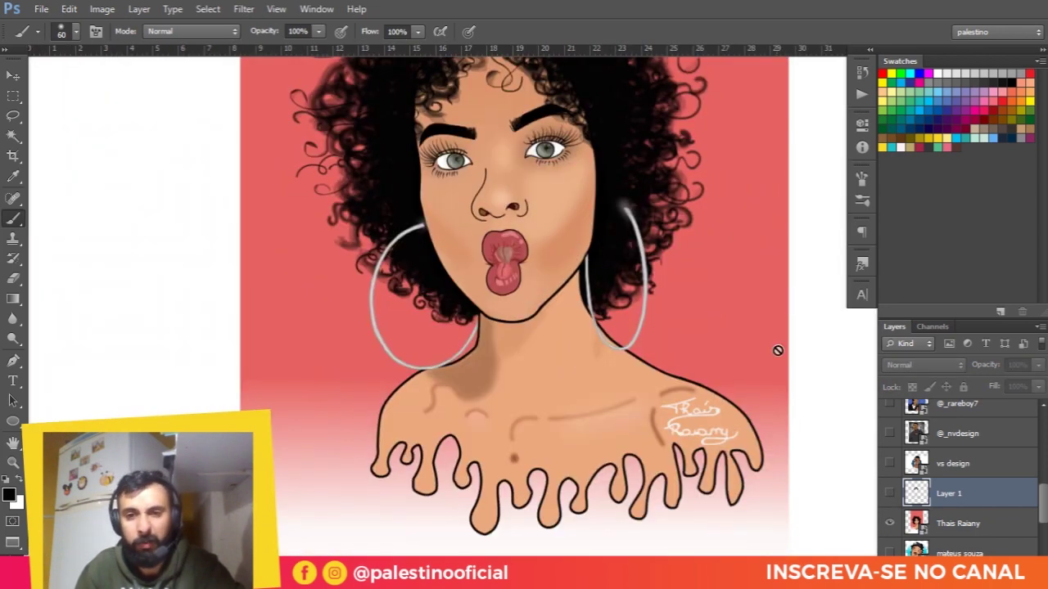
{"action": "scroll", "coordinate": [635, 350], "scroll_direction": "down", "scroll_amount": 2, "text": "alt"}
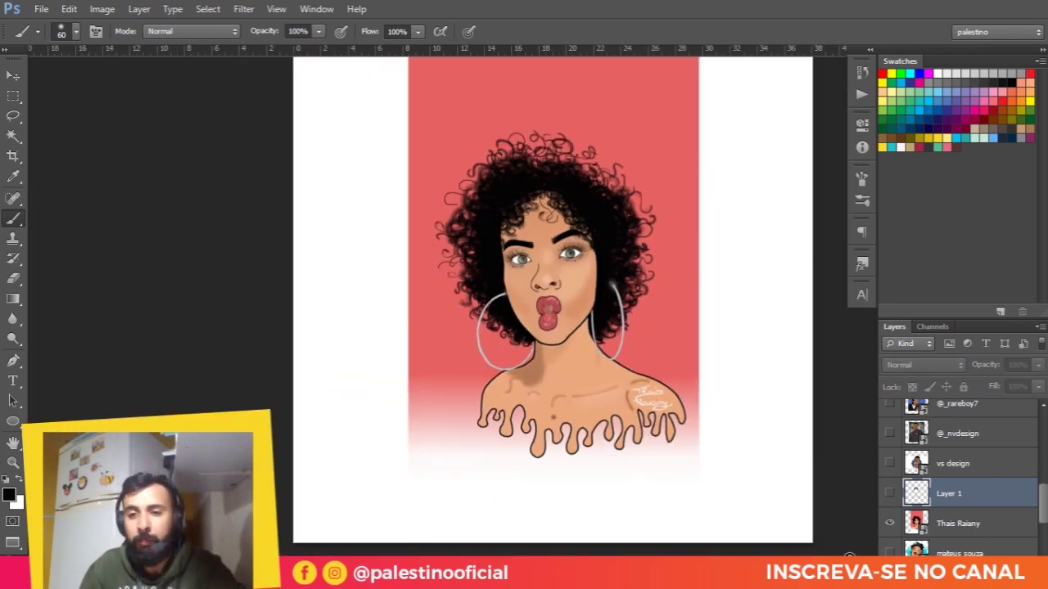
Step: Hide the curly-haired woman's portrait and show the vs design man's portrait
{"action": "left_click", "coordinate": [889, 523]}
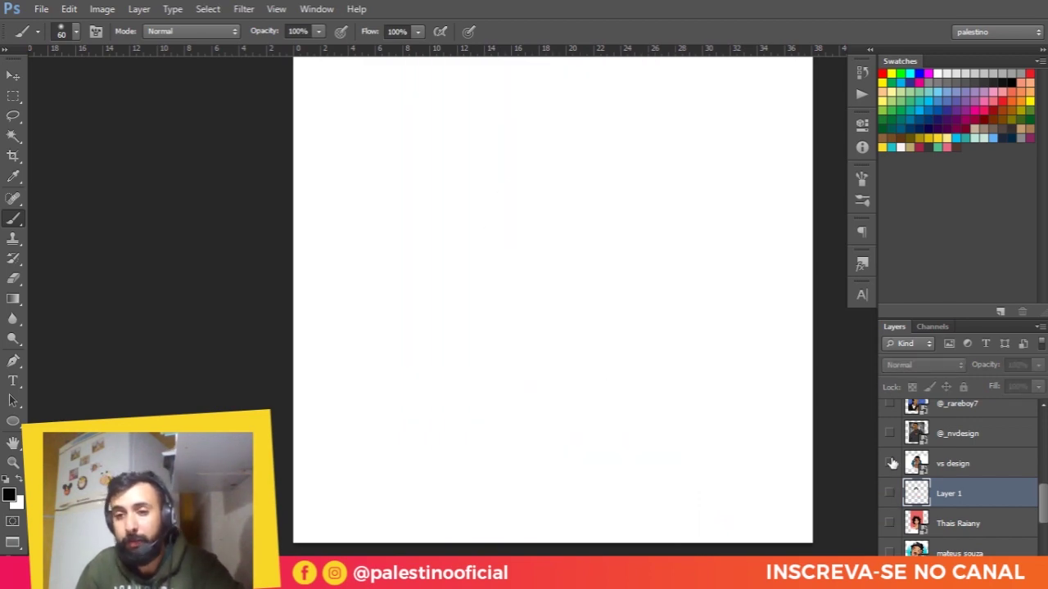
{"action": "left_click", "coordinate": [890, 463]}
{"action": "scroll", "coordinate": [589, 333], "scroll_direction": "up", "scroll_amount": 3, "text": "alt"}
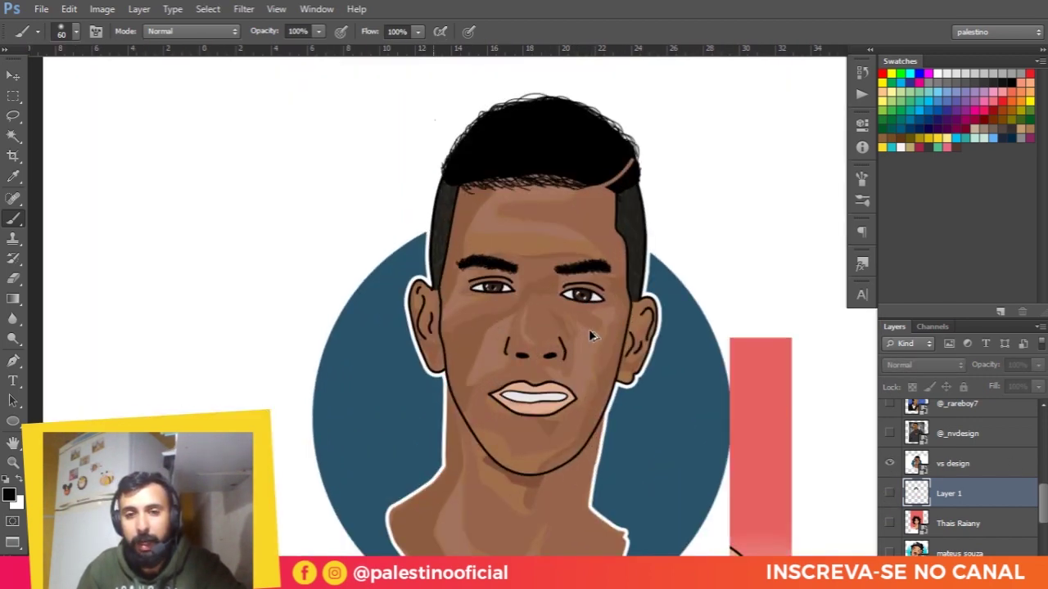
Step: Switch to the Move tool and zoom around the vs design portrait's eyes and brows
{"action": "key", "text": "v"}
{"action": "scroll", "coordinate": [587, 327], "scroll_direction": "down", "scroll_amount": 2}
{"action": "scroll", "coordinate": [573, 199], "scroll_direction": "up", "scroll_amount": 1, "text": "alt"}
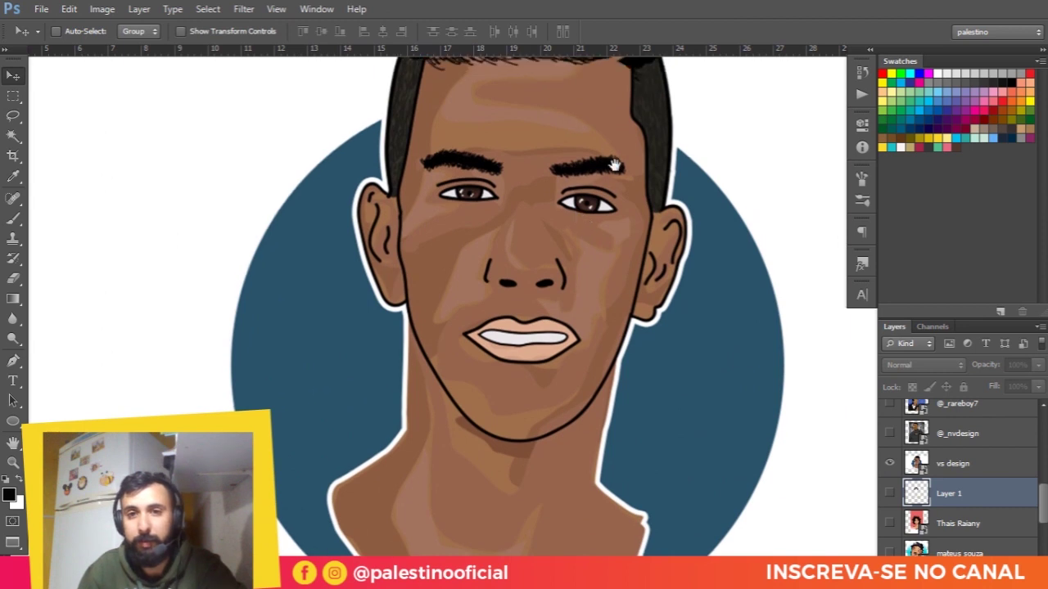
{"action": "left_click_drag", "start_coordinate": [588, 304], "coordinate": [548, 333]}
{"action": "scroll", "coordinate": [545, 243], "scroll_direction": "up", "scroll_amount": 1}
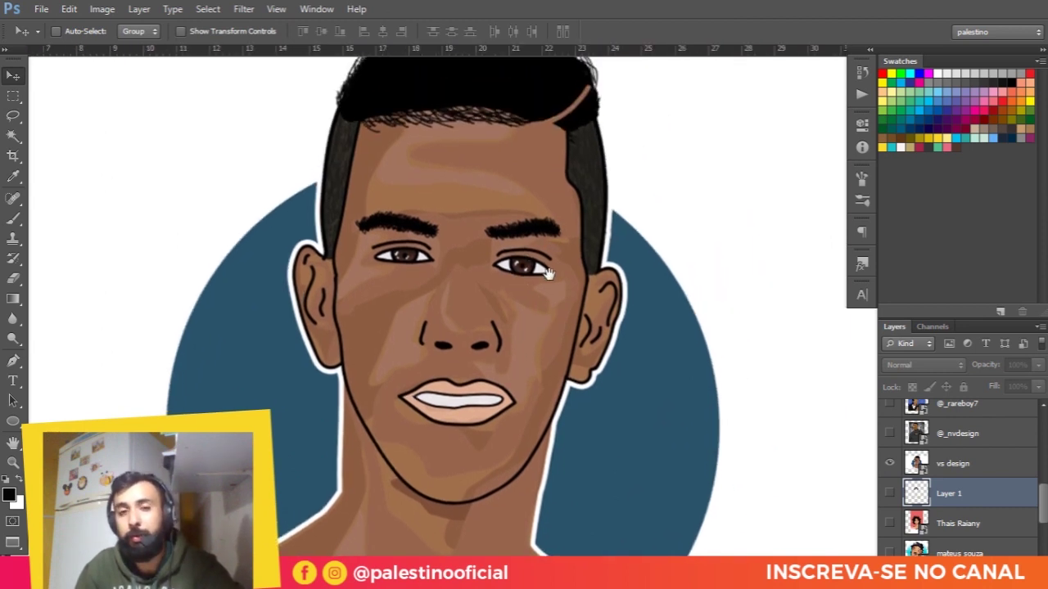
{"action": "scroll", "coordinate": [573, 158], "scroll_direction": "up", "scroll_amount": 2}
{"action": "scroll", "coordinate": [591, 184], "scroll_direction": "up", "scroll_amount": 1}
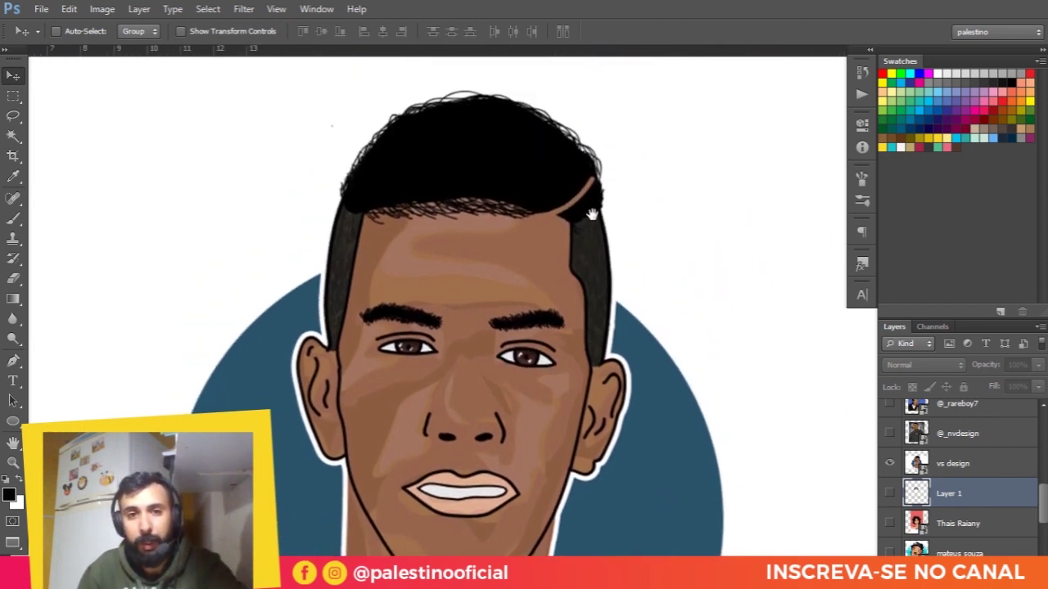
{"action": "scroll", "coordinate": [436, 228], "scroll_direction": "up", "scroll_amount": 1, "text": "alt"}
{"action": "scroll", "coordinate": [415, 205], "scroll_direction": "up", "scroll_amount": 1}
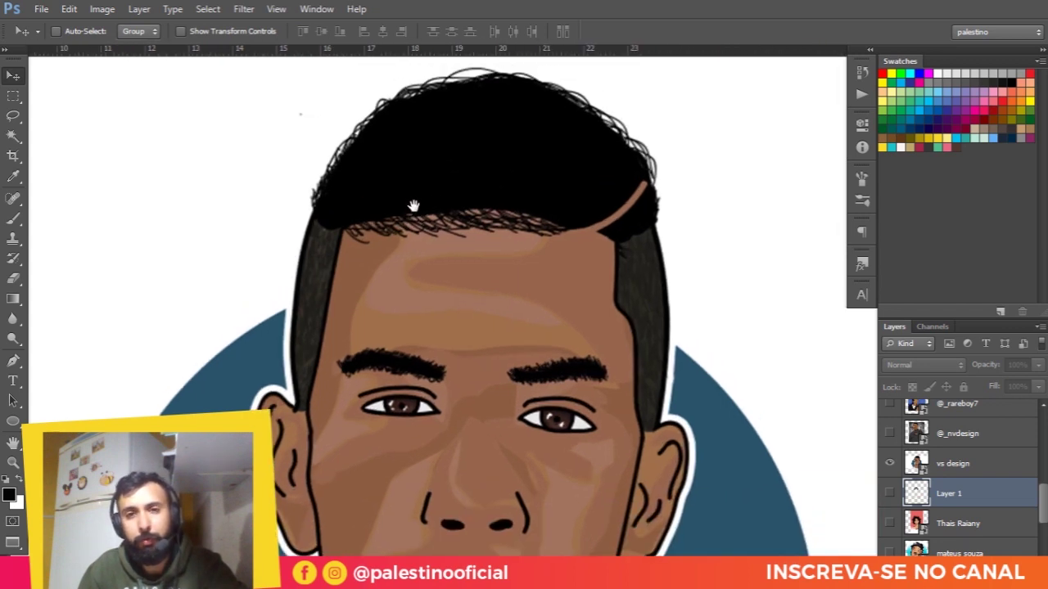
{"action": "scroll", "coordinate": [645, 418], "scroll_direction": "up", "scroll_amount": 1}
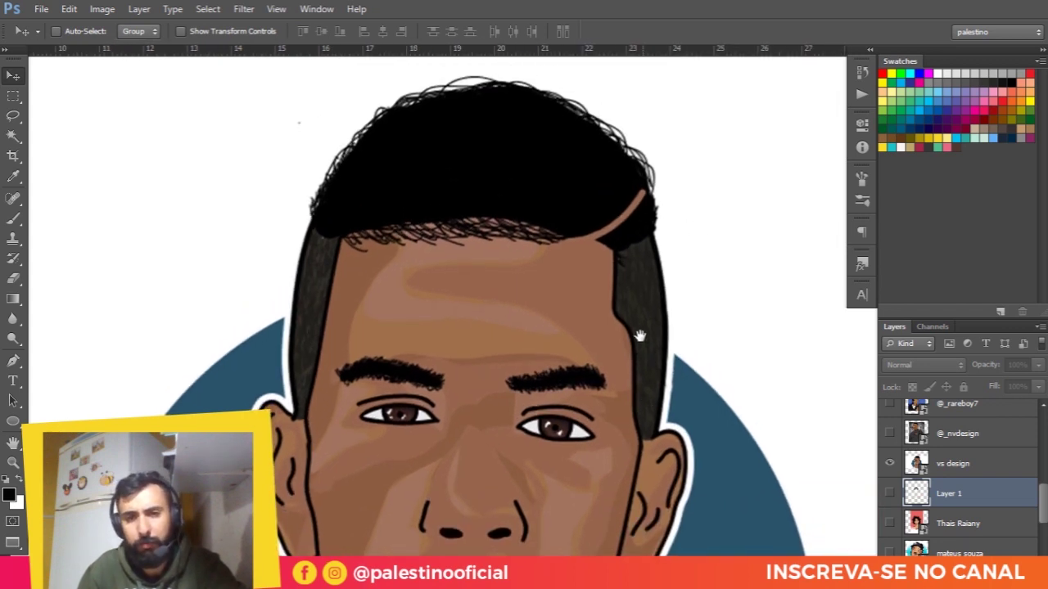
{"action": "scroll", "coordinate": [643, 325], "scroll_direction": "down", "scroll_amount": 5}
{"action": "scroll", "coordinate": [489, 351], "scroll_direction": "down", "scroll_amount": 1}
{"action": "scroll", "coordinate": [549, 363], "scroll_direction": "down", "scroll_amount": 1}
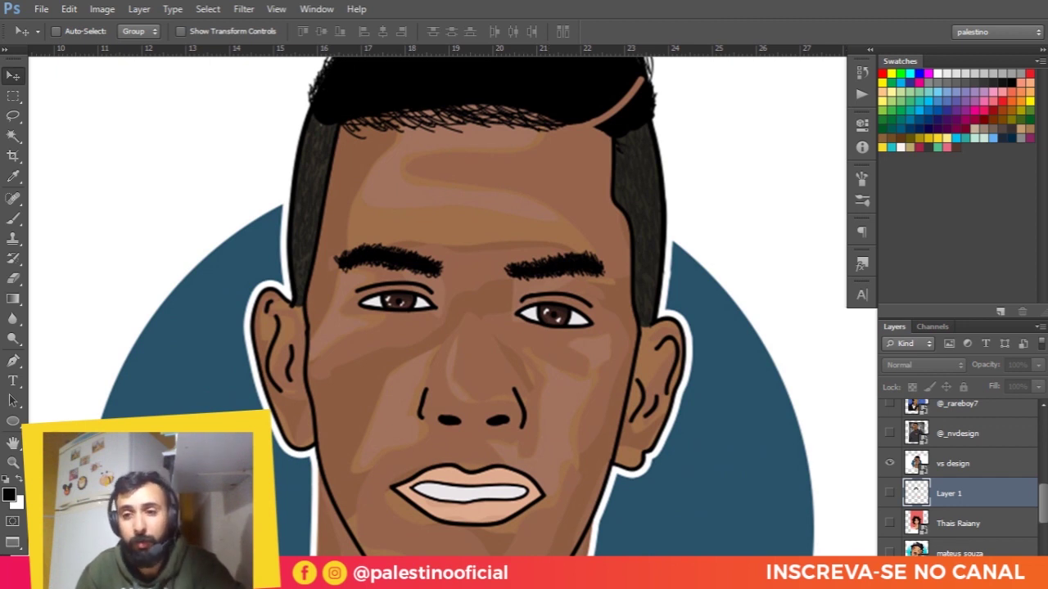
{"action": "scroll", "coordinate": [566, 282], "scroll_direction": "down", "scroll_amount": 5}
{"action": "scroll", "coordinate": [557, 266], "scroll_direction": "down", "scroll_amount": 2}
{"action": "scroll", "coordinate": [540, 275], "scroll_direction": "down", "scroll_amount": 1}
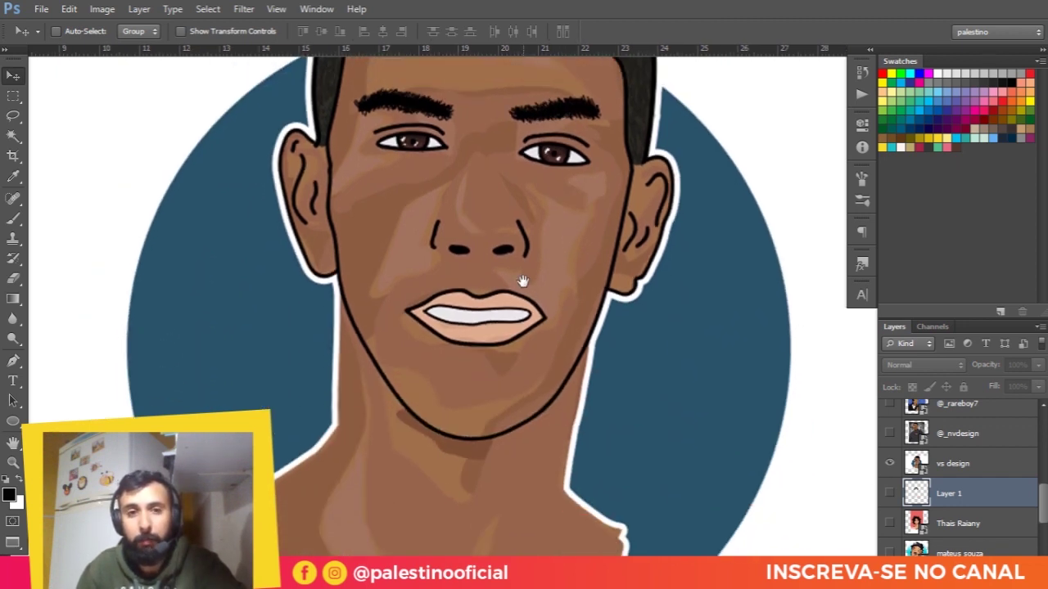
{"action": "scroll", "coordinate": [735, 279], "scroll_direction": "down", "scroll_amount": 1}
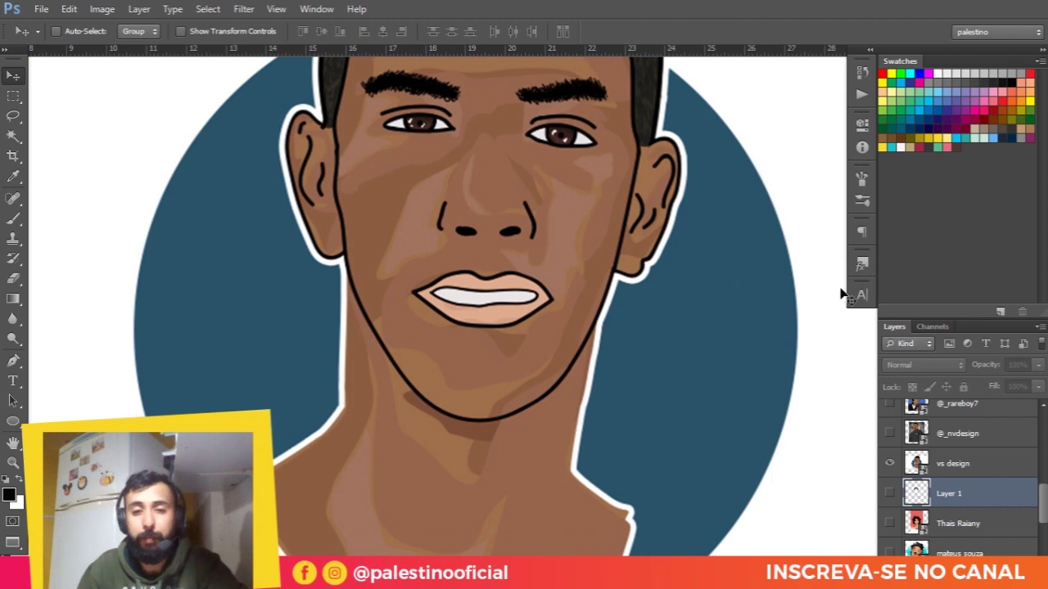
{"action": "scroll", "coordinate": [528, 397], "scroll_direction": "down", "scroll_amount": 2}
{"action": "scroll", "coordinate": [511, 328], "scroll_direction": "down", "scroll_amount": 2}
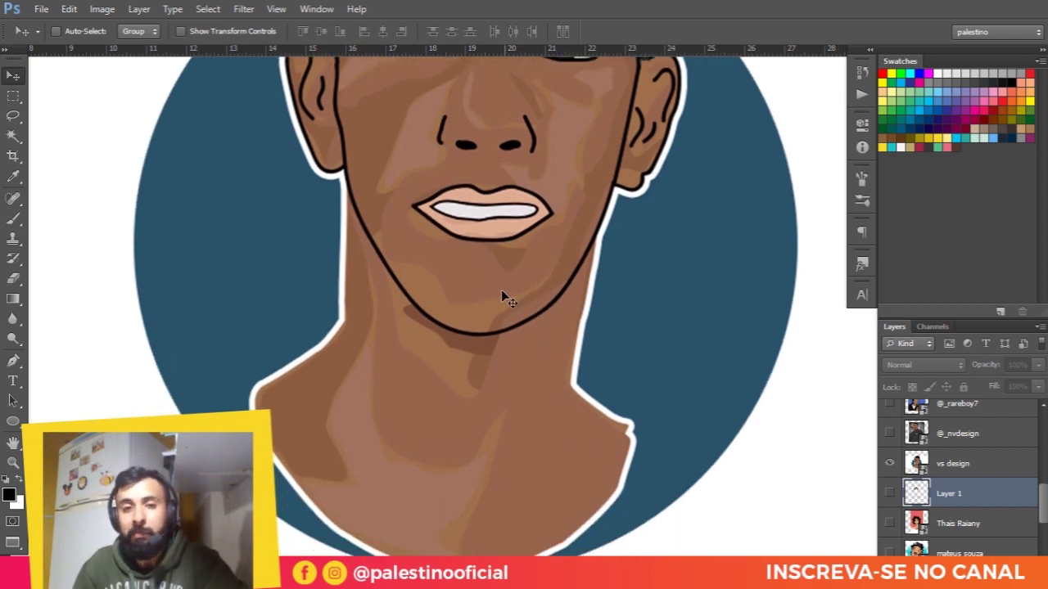
{"action": "scroll", "coordinate": [455, 409], "scroll_direction": "up", "scroll_amount": 2}
{"action": "scroll", "coordinate": [449, 387], "scroll_direction": "up", "scroll_amount": 3}
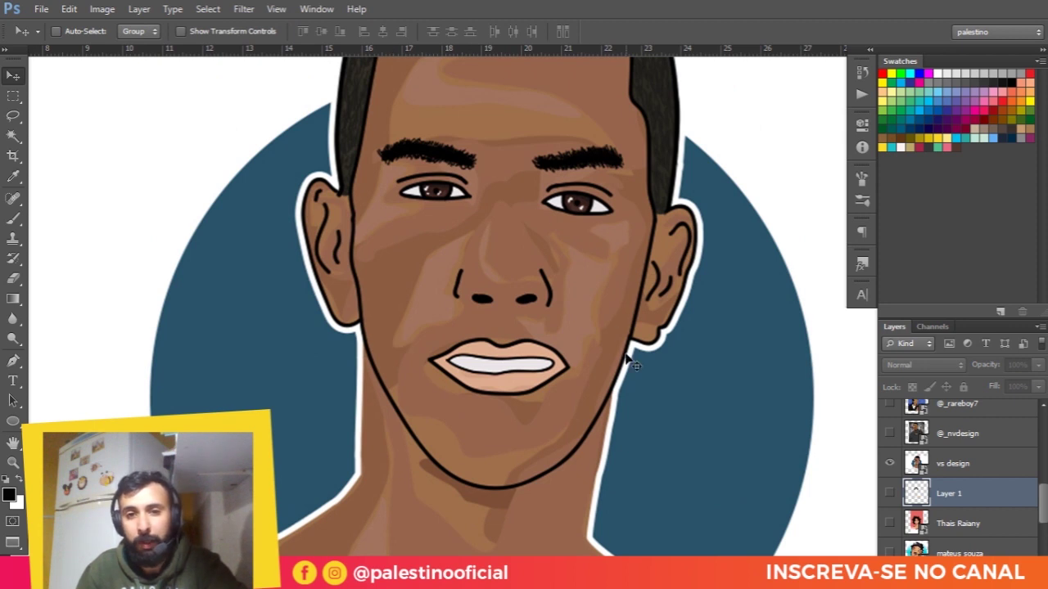
{"action": "scroll", "coordinate": [542, 216], "scroll_direction": "up", "scroll_amount": 2}
{"action": "scroll", "coordinate": [534, 216], "scroll_direction": "up", "scroll_amount": 2}
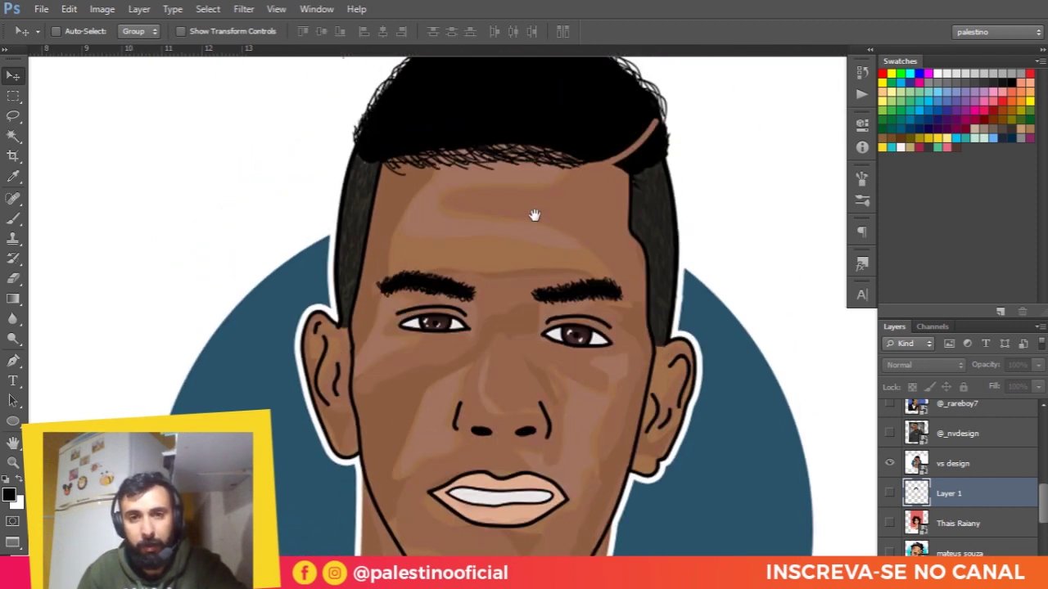
{"action": "scroll", "coordinate": [614, 231], "scroll_direction": "down", "scroll_amount": 2}
{"action": "scroll", "coordinate": [618, 270], "scroll_direction": "down", "scroll_amount": 1}
{"action": "scroll", "coordinate": [573, 328], "scroll_direction": "down", "scroll_amount": 1}
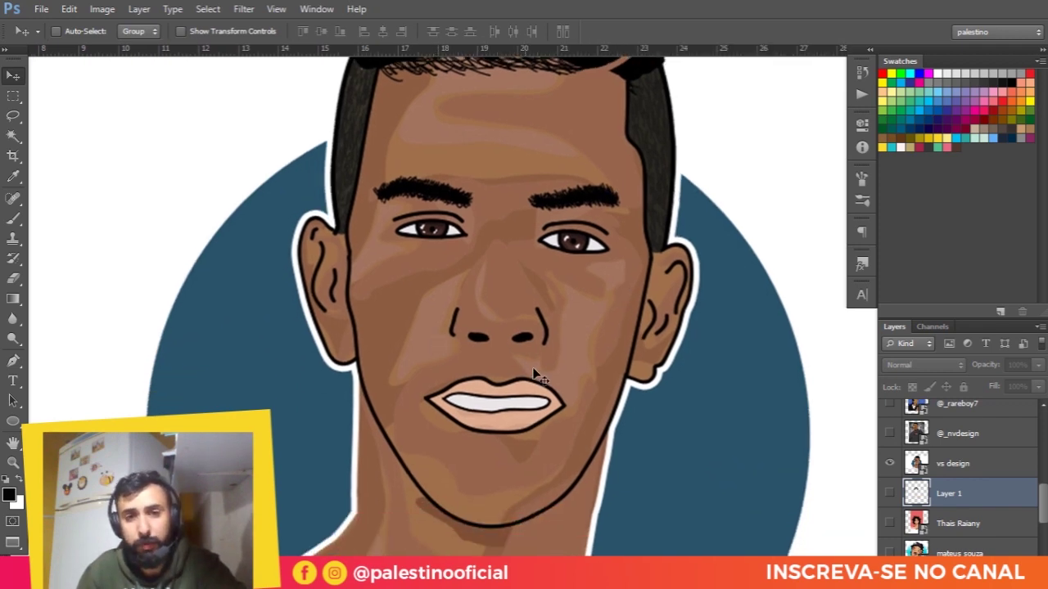
{"action": "scroll", "coordinate": [525, 336], "scroll_direction": "up", "scroll_amount": 2}
{"action": "scroll", "coordinate": [459, 293], "scroll_direction": "down", "scroll_amount": 1}
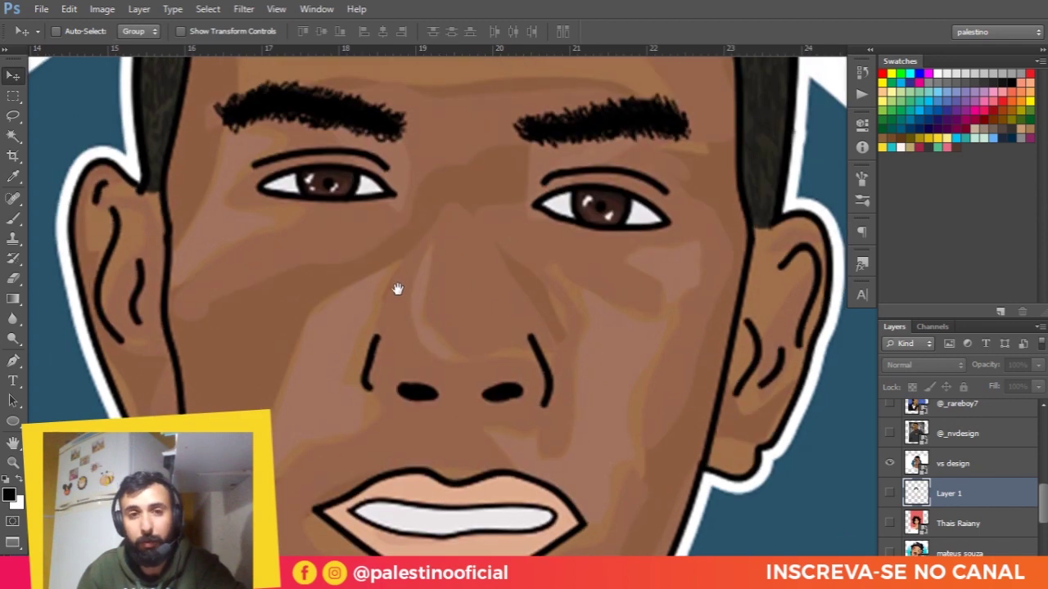
{"action": "scroll", "coordinate": [410, 290], "scroll_direction": "down", "scroll_amount": 1}
{"action": "scroll", "coordinate": [415, 260], "scroll_direction": "down", "scroll_amount": 2}
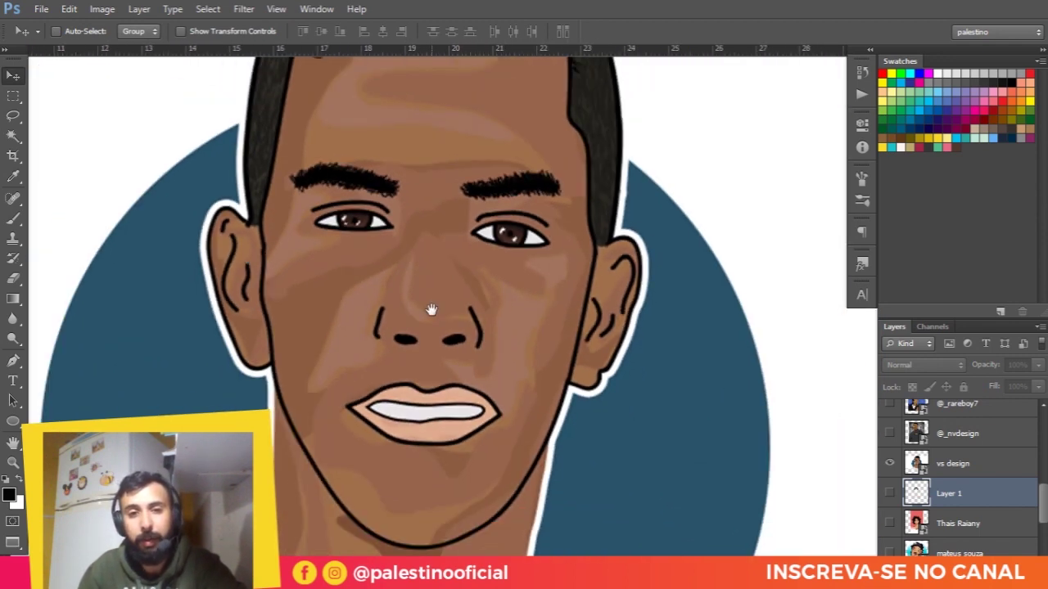
{"action": "scroll", "coordinate": [466, 237], "scroll_direction": "up", "scroll_amount": 1}
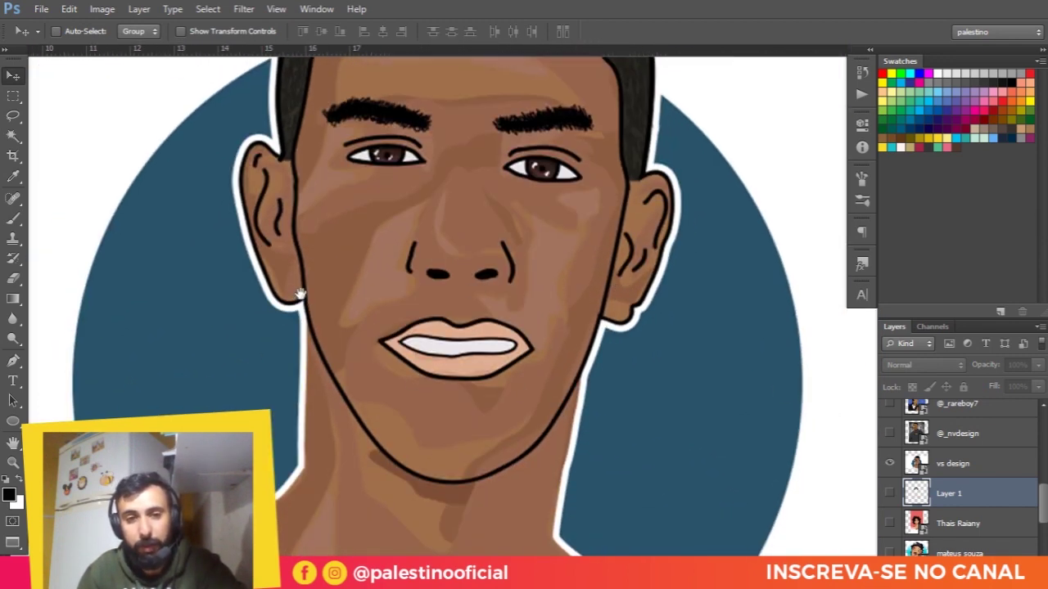
Step: Inspect the man's face and hairline close up, then hide the 'vs design' layer
{"action": "left_click_drag", "start_coordinate": [265, 350], "coordinate": [301, 292]}
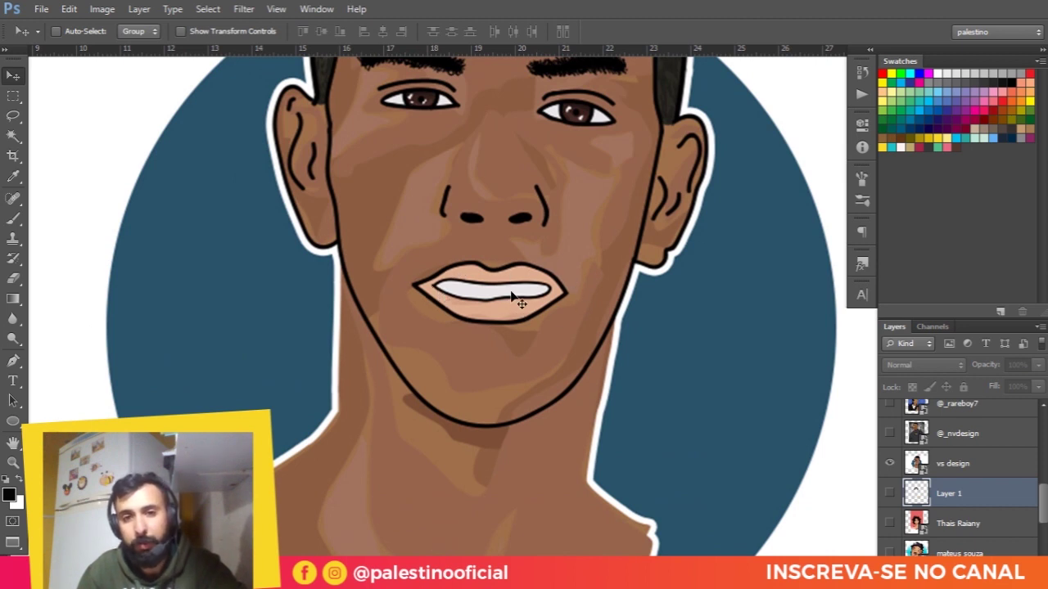
{"action": "scroll", "coordinate": [469, 342], "scroll_direction": "up", "scroll_amount": 2}
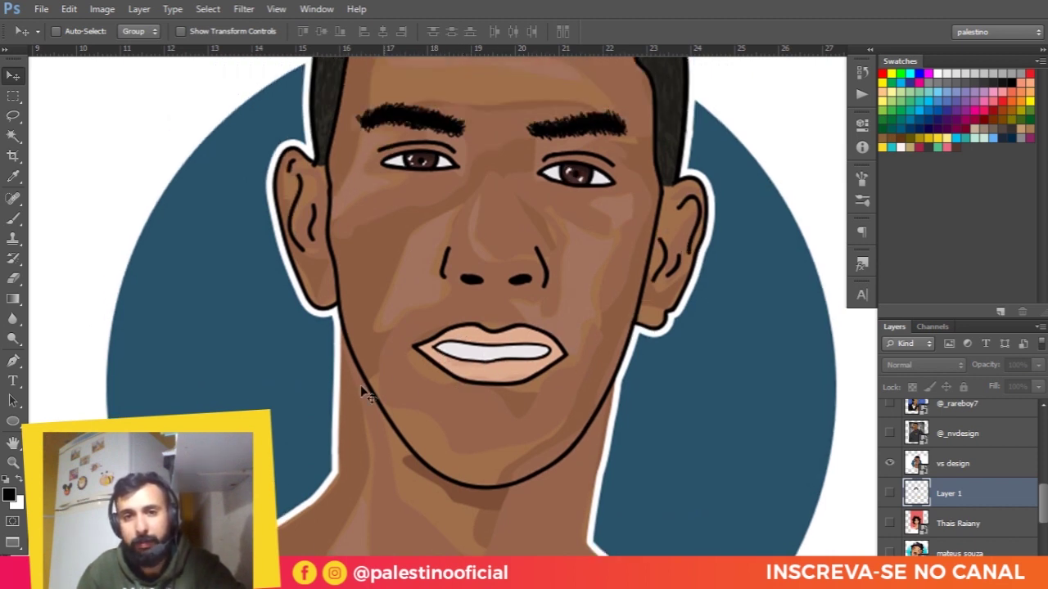
{"action": "scroll", "coordinate": [591, 303], "scroll_direction": "up", "scroll_amount": 2}
{"action": "scroll", "coordinate": [588, 301], "scroll_direction": "up", "scroll_amount": 2}
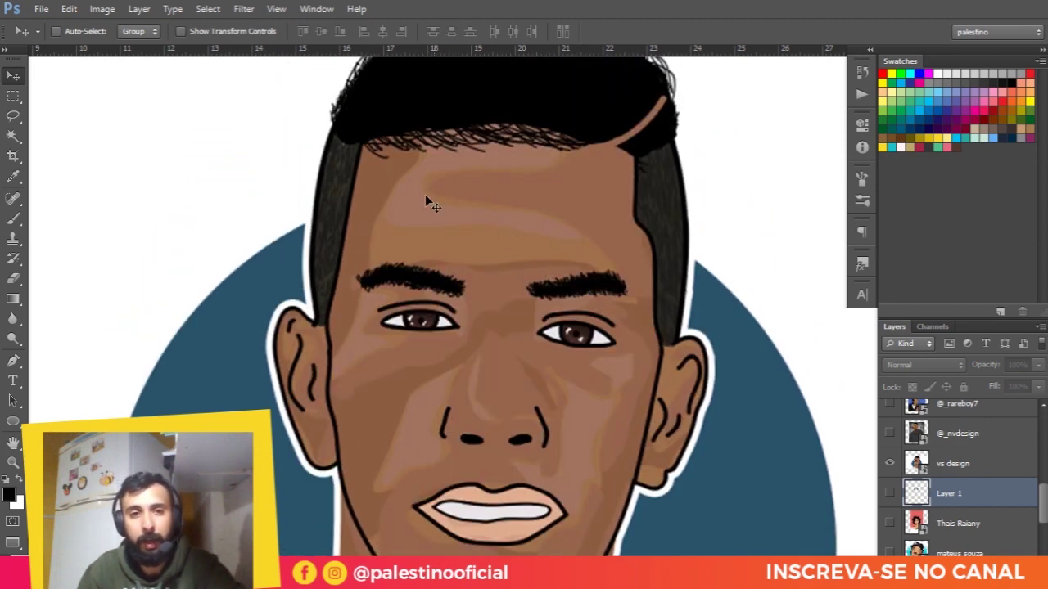
{"action": "scroll", "coordinate": [345, 180], "scroll_direction": "up", "scroll_amount": 3}
{"action": "scroll", "coordinate": [384, 258], "scroll_direction": "down", "scroll_amount": 2}
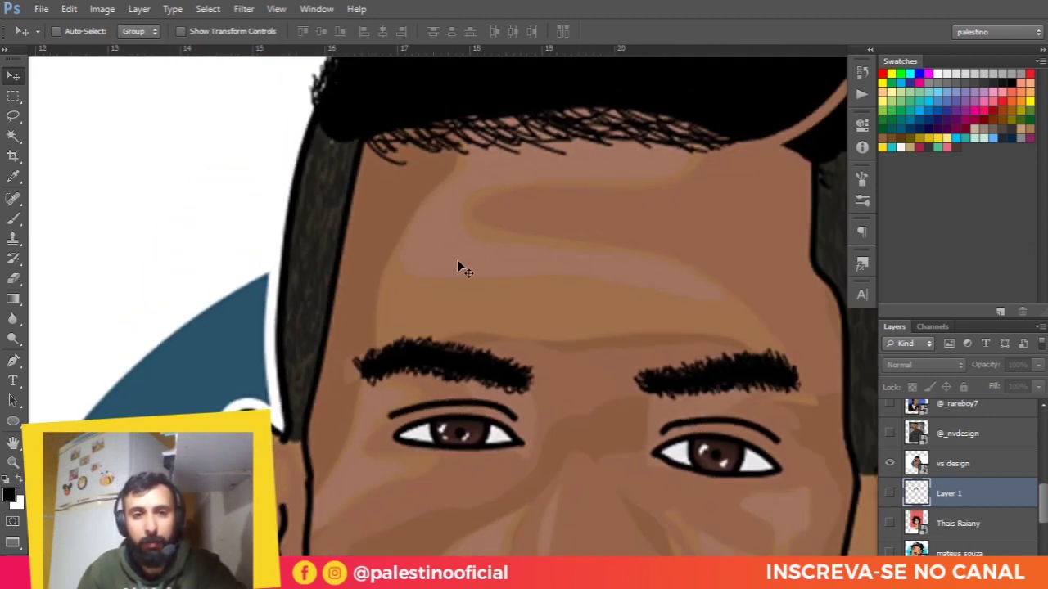
{"action": "scroll", "coordinate": [410, 237], "scroll_direction": "right", "scroll_amount": 3}
{"action": "scroll", "coordinate": [605, 256], "scroll_direction": "up", "scroll_amount": 3}
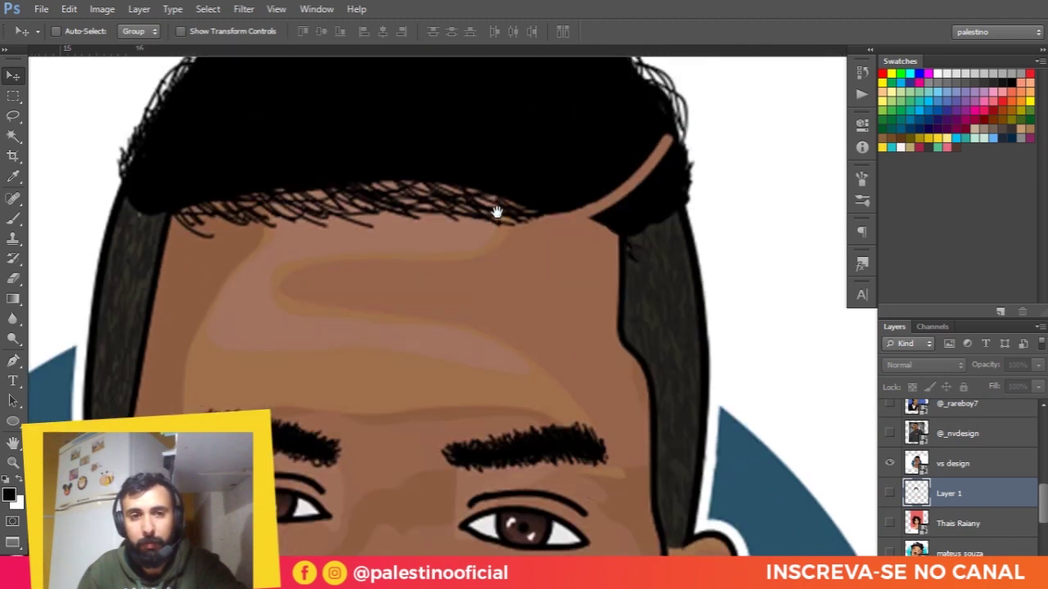
{"action": "scroll", "coordinate": [264, 279], "scroll_direction": "left", "scroll_amount": 4}
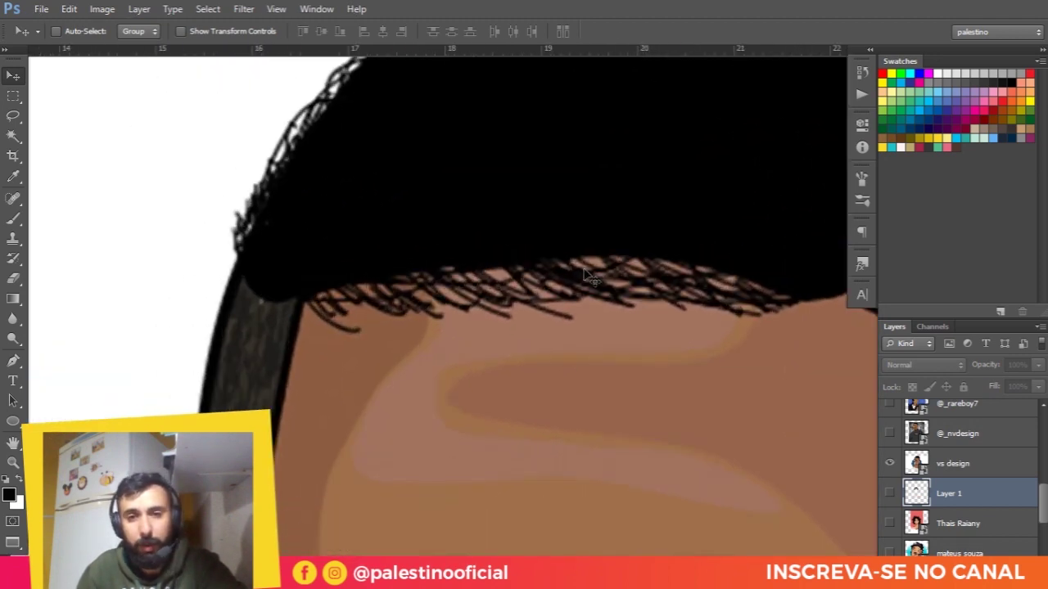
{"action": "left_click_drag", "start_coordinate": [585, 275], "coordinate": [493, 254]}
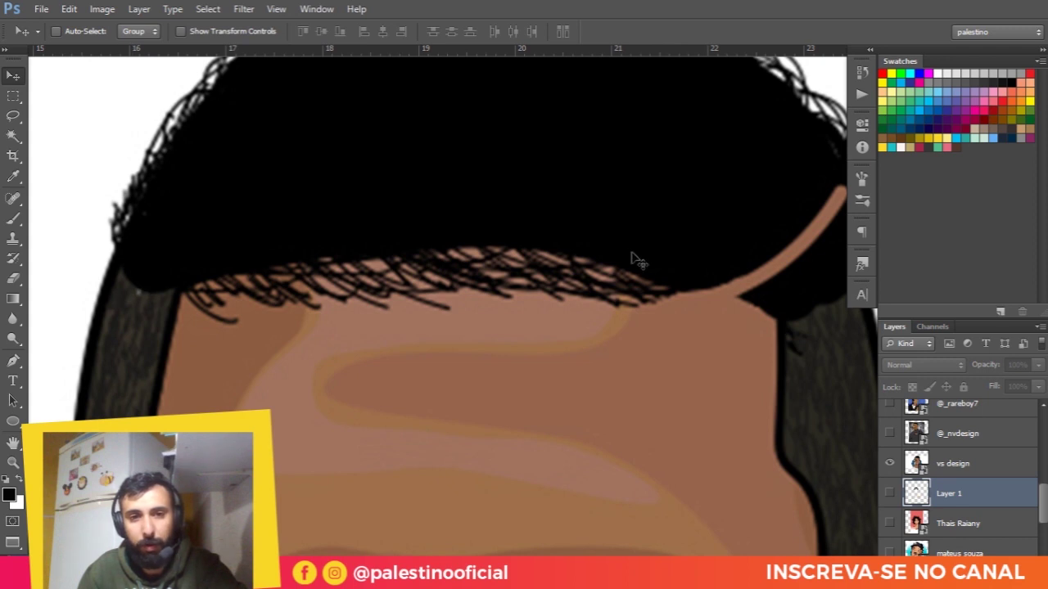
{"action": "key", "text": "ctrl+minus"}
{"action": "key", "text": "ctrl+minus"}
{"action": "key", "text": "ctrl+plus"}
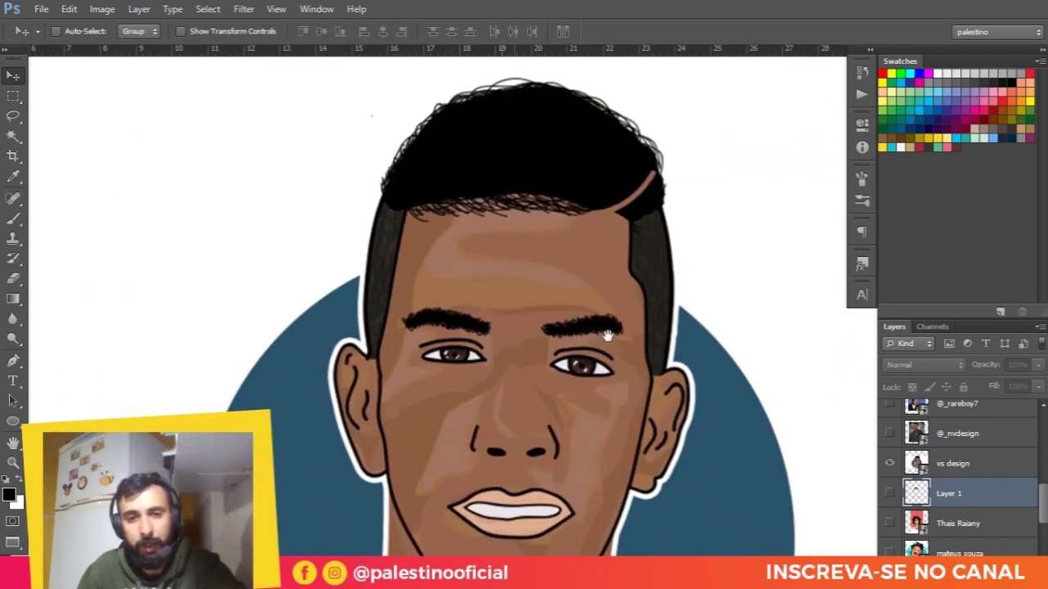
{"action": "scroll", "coordinate": [440, 304], "scroll_direction": "down", "scroll_amount": 3}
{"action": "scroll", "coordinate": [604, 216], "scroll_direction": "down", "scroll_amount": 1}
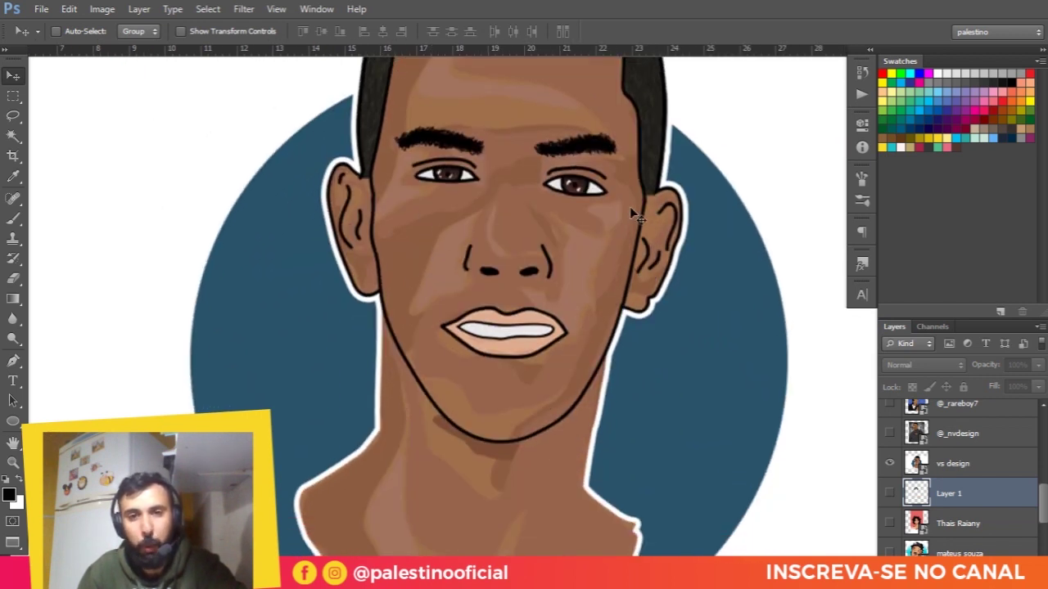
{"action": "scroll", "coordinate": [604, 216], "scroll_direction": "down", "scroll_amount": 1}
{"action": "scroll", "coordinate": [491, 245], "scroll_direction": "down", "scroll_amount": 1}
{"action": "scroll", "coordinate": [385, 212], "scroll_direction": "down", "scroll_amount": 1}
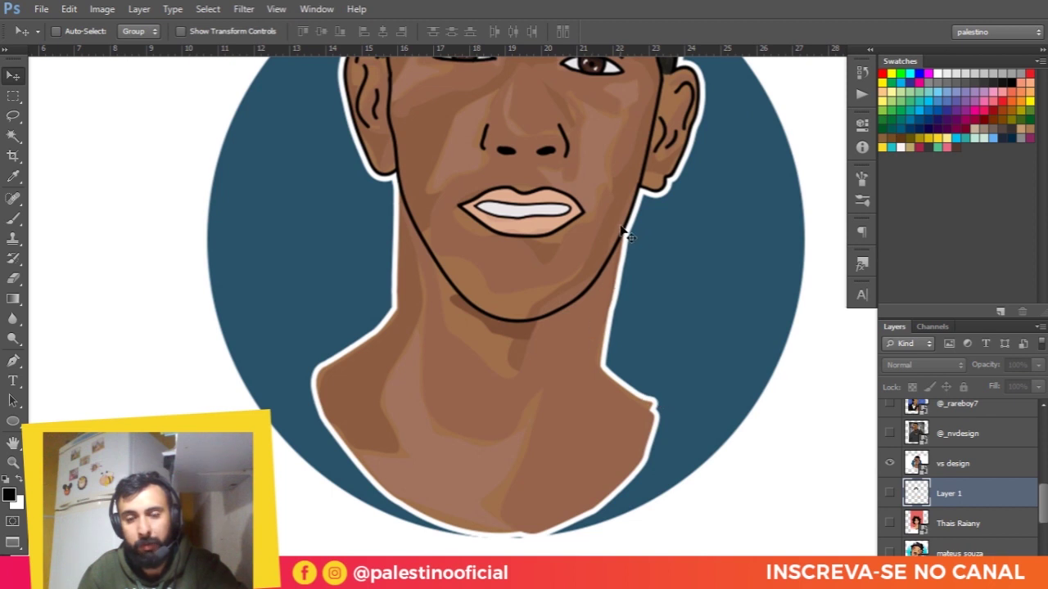
{"action": "scroll", "coordinate": [613, 286], "scroll_direction": "up", "scroll_amount": 1}
{"action": "scroll", "coordinate": [587, 355], "scroll_direction": "up", "scroll_amount": 1}
{"action": "scroll", "coordinate": [580, 351], "scroll_direction": "right", "scroll_amount": 1}
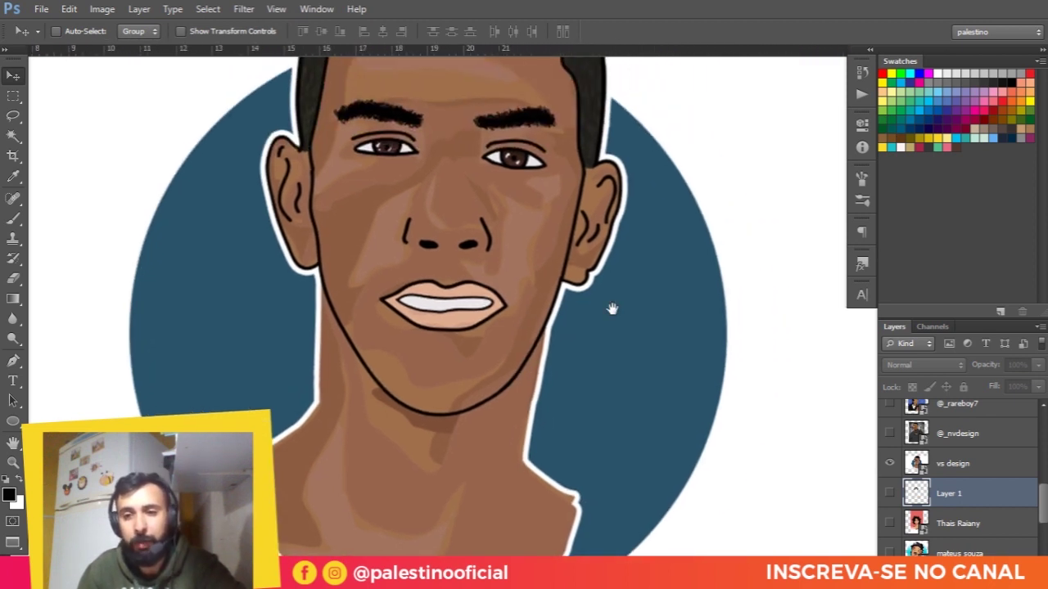
{"action": "scroll", "coordinate": [663, 380], "scroll_direction": "down", "scroll_amount": 1}
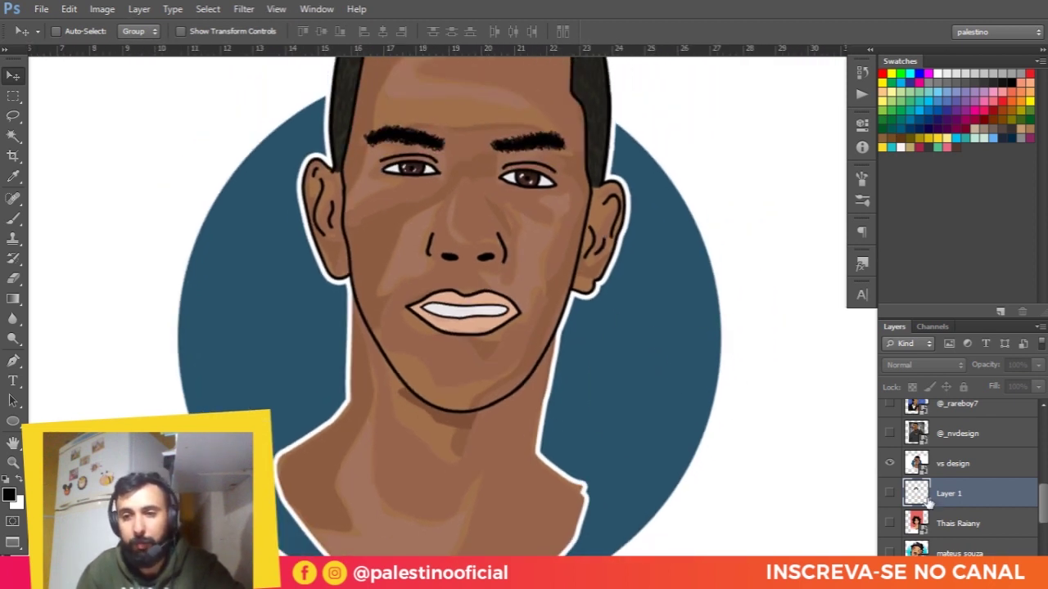
{"action": "left_click", "coordinate": [891, 464]}
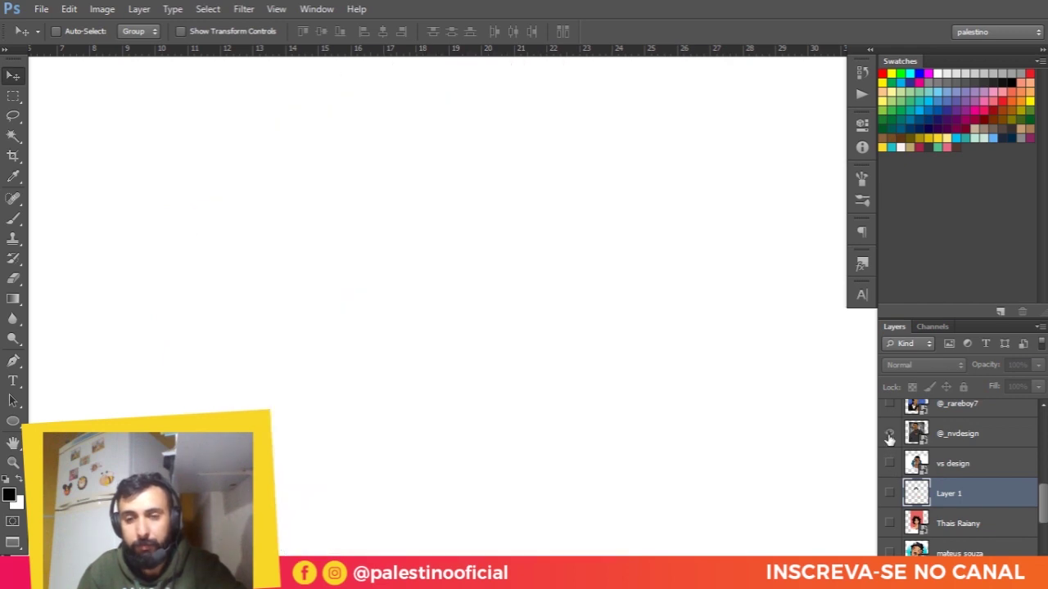
{"action": "left_click", "coordinate": [890, 433]}
{"action": "scroll", "coordinate": [598, 369], "scroll_direction": "down", "scroll_amount": 2}
{"action": "scroll", "coordinate": [586, 369], "scroll_direction": "down", "scroll_amount": 1}
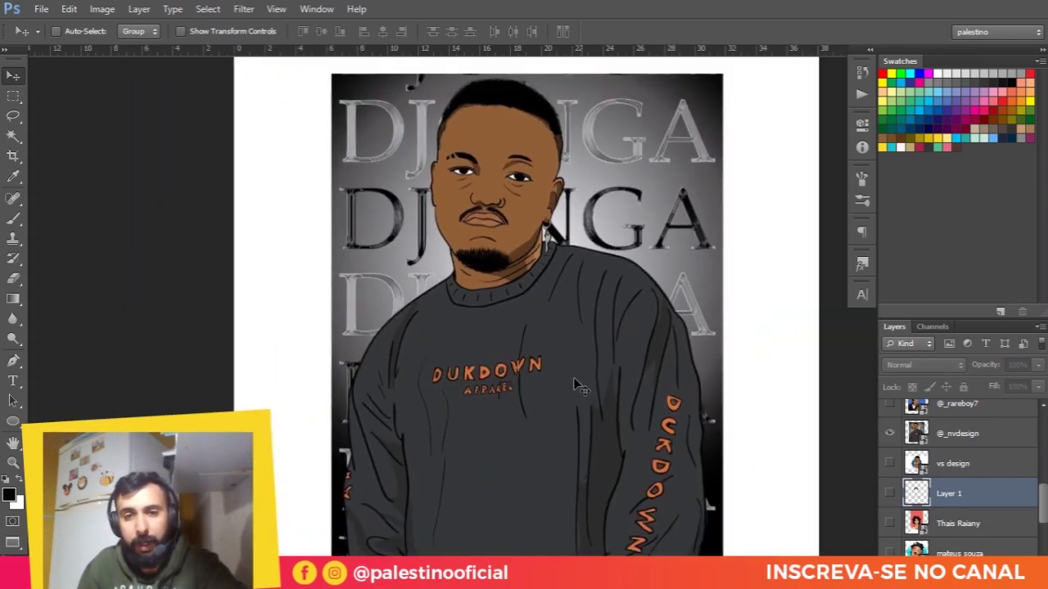
{"action": "scroll", "coordinate": [570, 325], "scroll_direction": "up", "scroll_amount": 1}
{"action": "scroll", "coordinate": [552, 286], "scroll_direction": "up", "scroll_amount": 1}
{"action": "scroll", "coordinate": [536, 246], "scroll_direction": "up", "scroll_amount": 1}
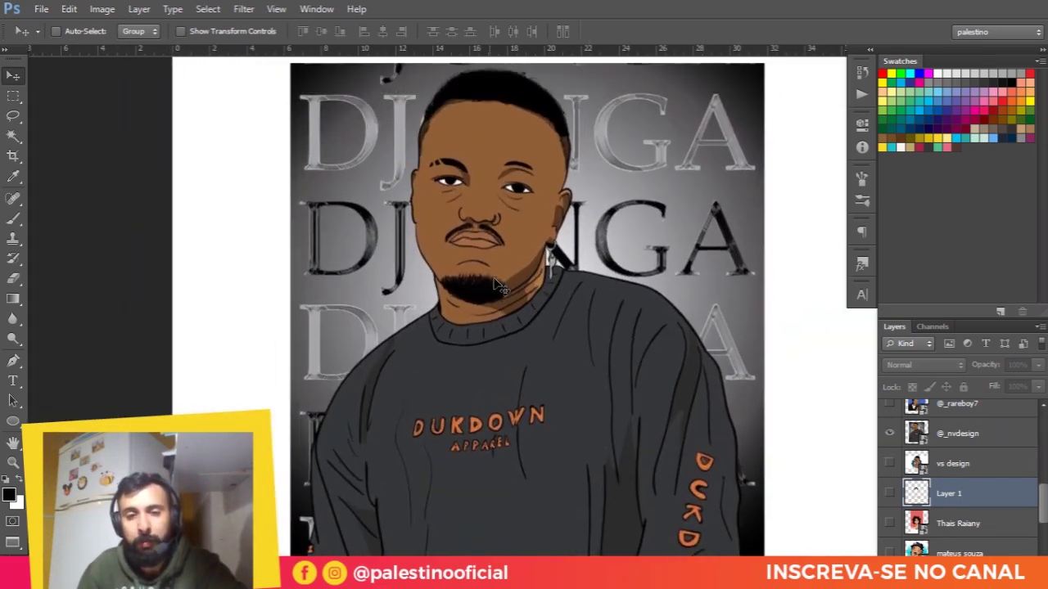
{"action": "scroll", "coordinate": [526, 228], "scroll_direction": "up", "scroll_amount": 1}
{"action": "scroll", "coordinate": [526, 228], "scroll_direction": "up", "scroll_amount": 1}
{"action": "scroll", "coordinate": [526, 233], "scroll_direction": "down", "scroll_amount": 2}
{"action": "scroll", "coordinate": [526, 234], "scroll_direction": "down", "scroll_amount": 1}
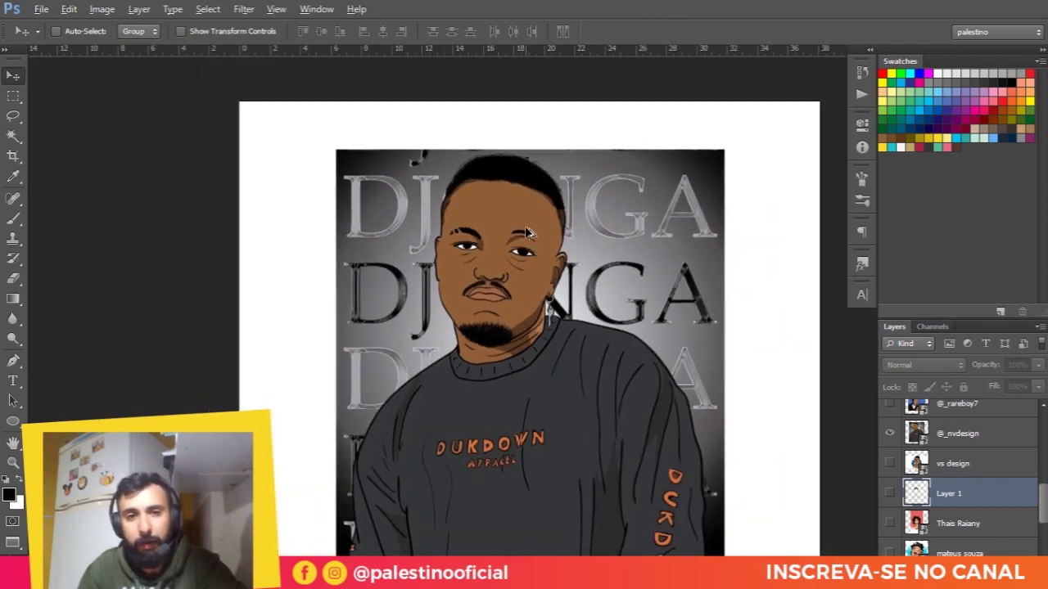
{"action": "scroll", "coordinate": [526, 239], "scroll_direction": "down", "scroll_amount": 2}
{"action": "scroll", "coordinate": [526, 242], "scroll_direction": "down", "scroll_amount": 2}
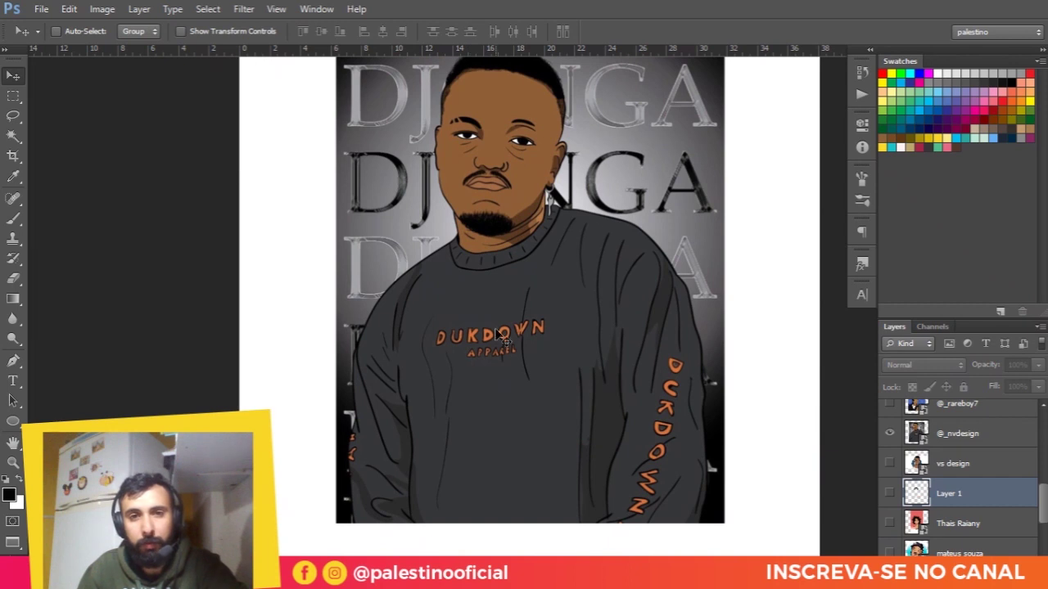
{"action": "scroll", "coordinate": [497, 83], "scroll_direction": "up", "scroll_amount": 1}
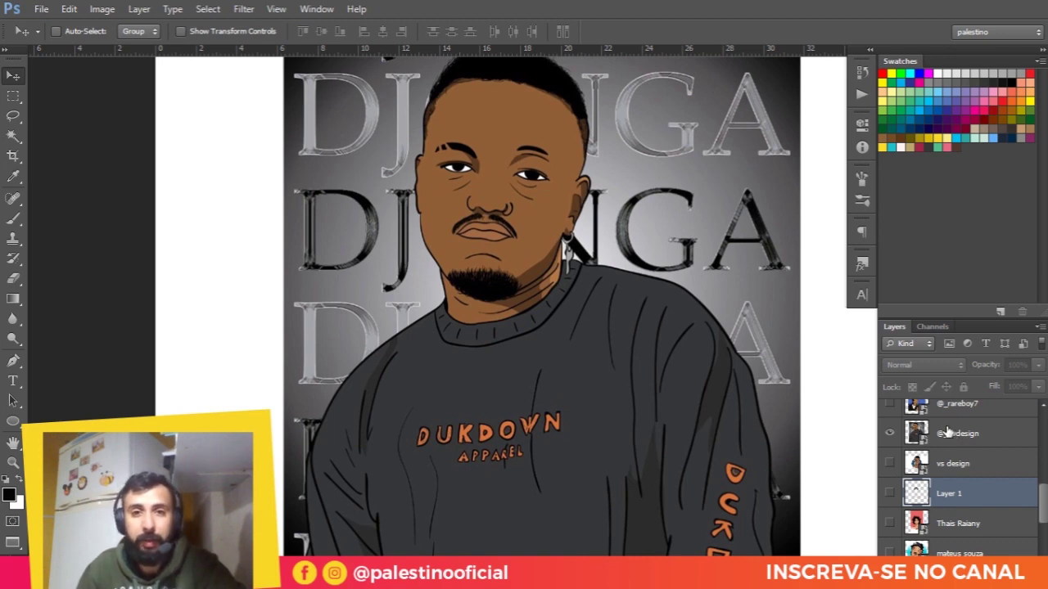
{"action": "scroll", "coordinate": [491, 189], "scroll_direction": "up", "scroll_amount": 1}
{"action": "scroll", "coordinate": [523, 201], "scroll_direction": "up", "scroll_amount": 1}
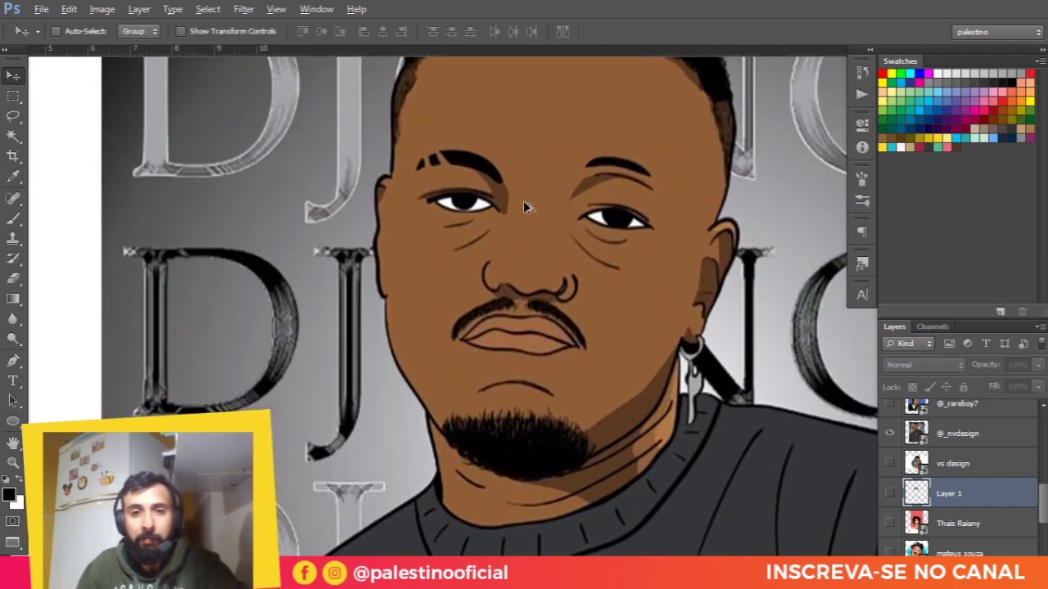
{"action": "scroll", "coordinate": [523, 200], "scroll_direction": "up", "scroll_amount": 1}
{"action": "scroll", "coordinate": [956, 503], "scroll_direction": "down", "scroll_amount": 1}
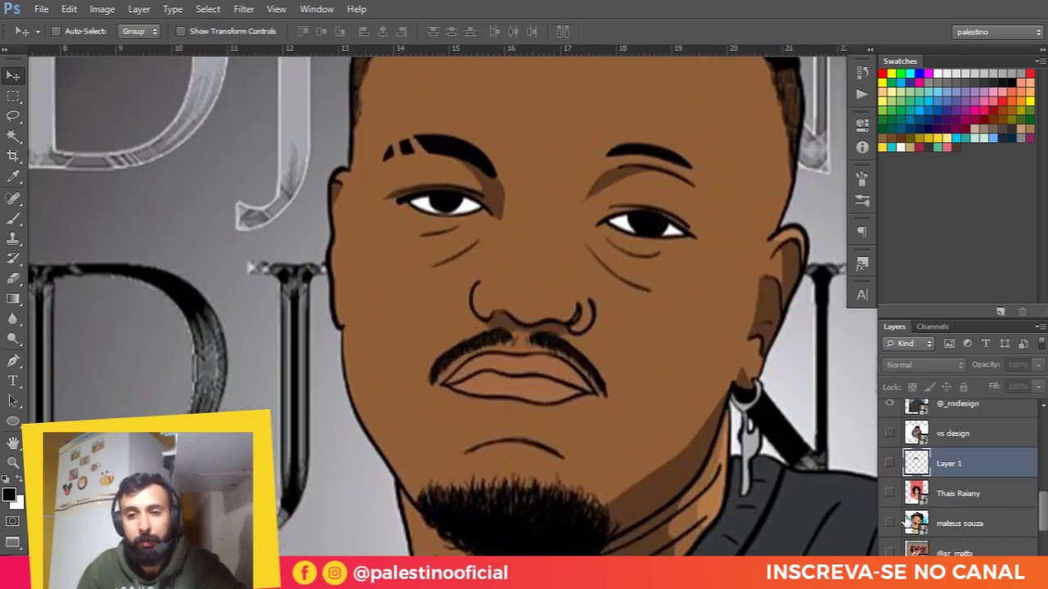
{"action": "scroll", "coordinate": [906, 521], "scroll_direction": "down", "scroll_amount": 1}
{"action": "scroll", "coordinate": [483, 328], "scroll_direction": "up", "scroll_amount": 1}
{"action": "scroll", "coordinate": [483, 327], "scroll_direction": "up", "scroll_amount": 2}
{"action": "scroll", "coordinate": [482, 327], "scroll_direction": "up", "scroll_amount": 3}
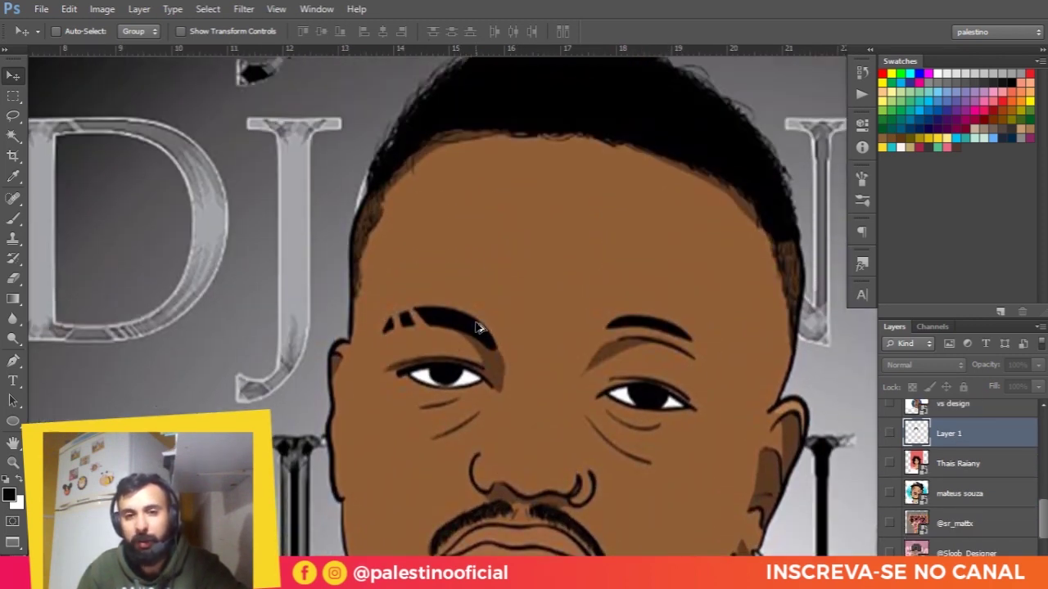
{"action": "scroll", "coordinate": [482, 327], "scroll_direction": "down", "scroll_amount": 2}
{"action": "scroll", "coordinate": [641, 276], "scroll_direction": "up", "scroll_amount": 1}
{"action": "scroll", "coordinate": [512, 234], "scroll_direction": "up", "scroll_amount": 1}
{"action": "scroll", "coordinate": [510, 237], "scroll_direction": "up", "scroll_amount": 1}
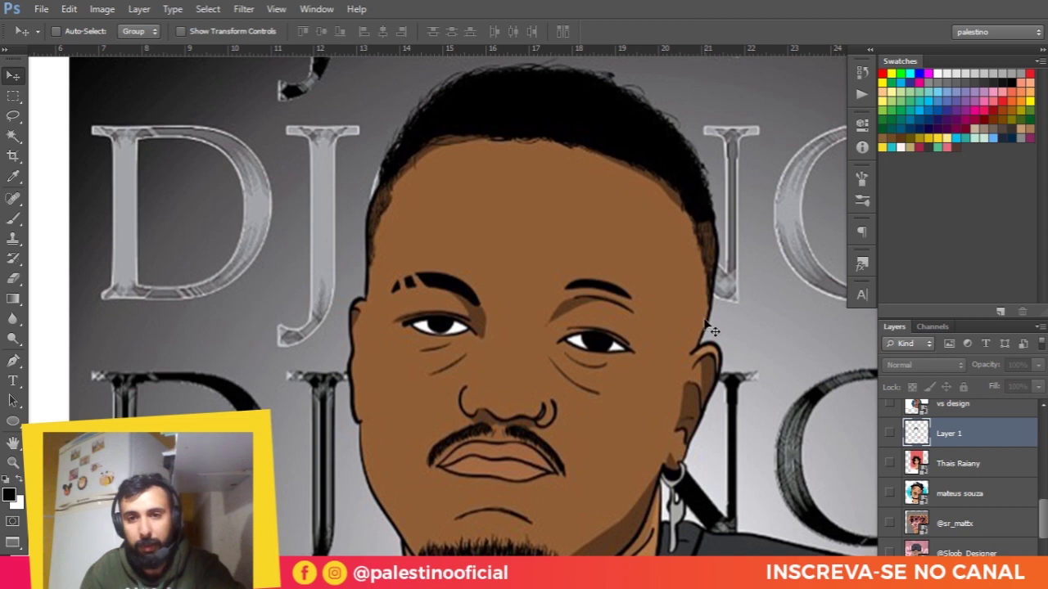
Step: Pan and zoom across the DJONGA portrait's face to inspect it
{"action": "left_click_drag", "start_coordinate": [646, 360], "coordinate": [658, 311]}
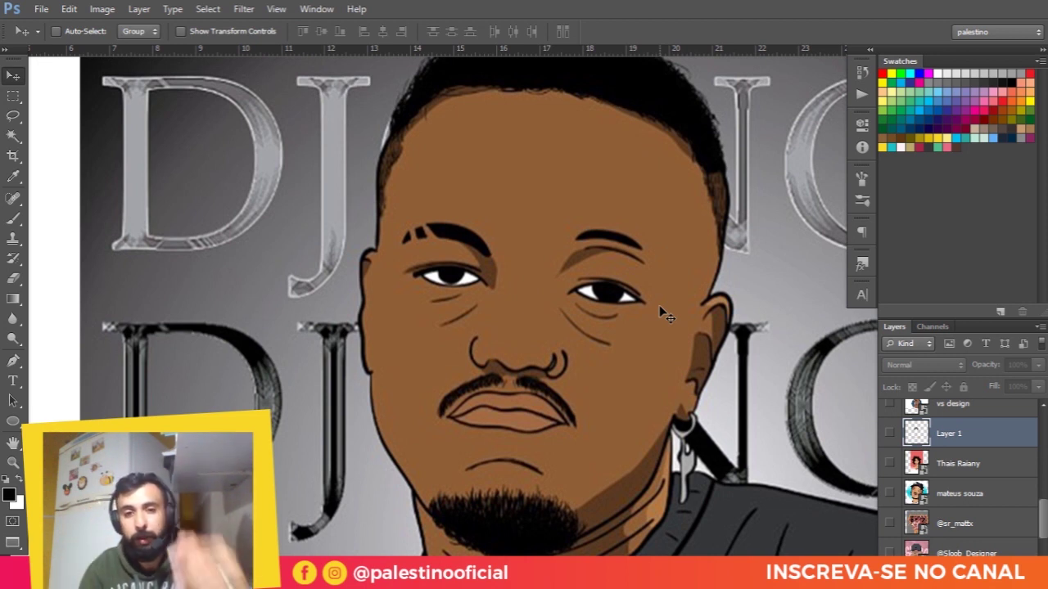
{"action": "scroll", "coordinate": [597, 339], "scroll_direction": "down", "scroll_amount": 1}
{"action": "scroll", "coordinate": [595, 337], "scroll_direction": "down", "scroll_amount": 2}
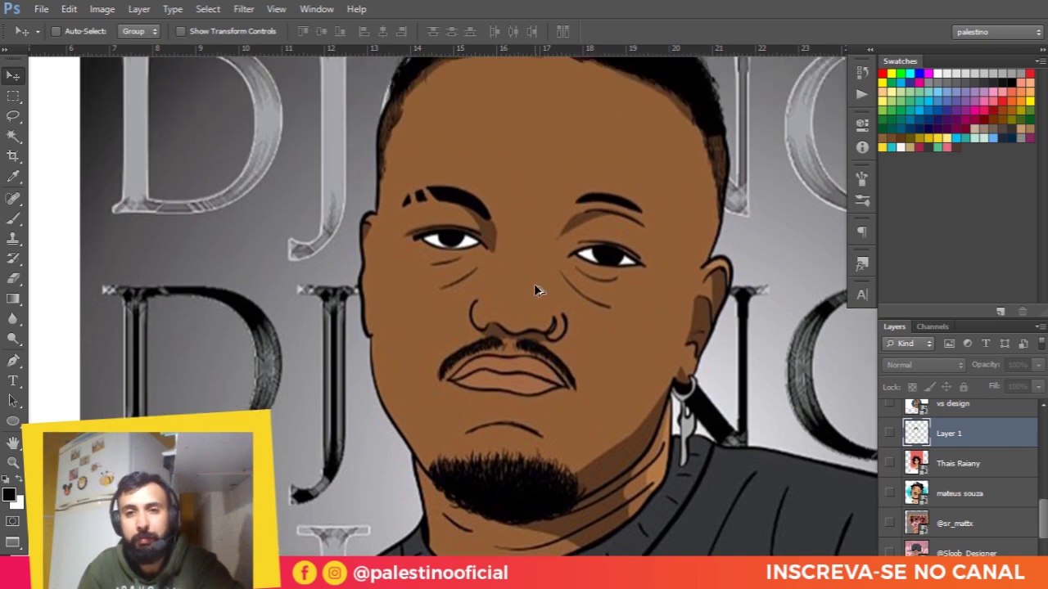
{"action": "scroll", "coordinate": [534, 291], "scroll_direction": "down", "scroll_amount": 1}
{"action": "left_click_drag", "start_coordinate": [597, 287], "coordinate": [570, 246]}
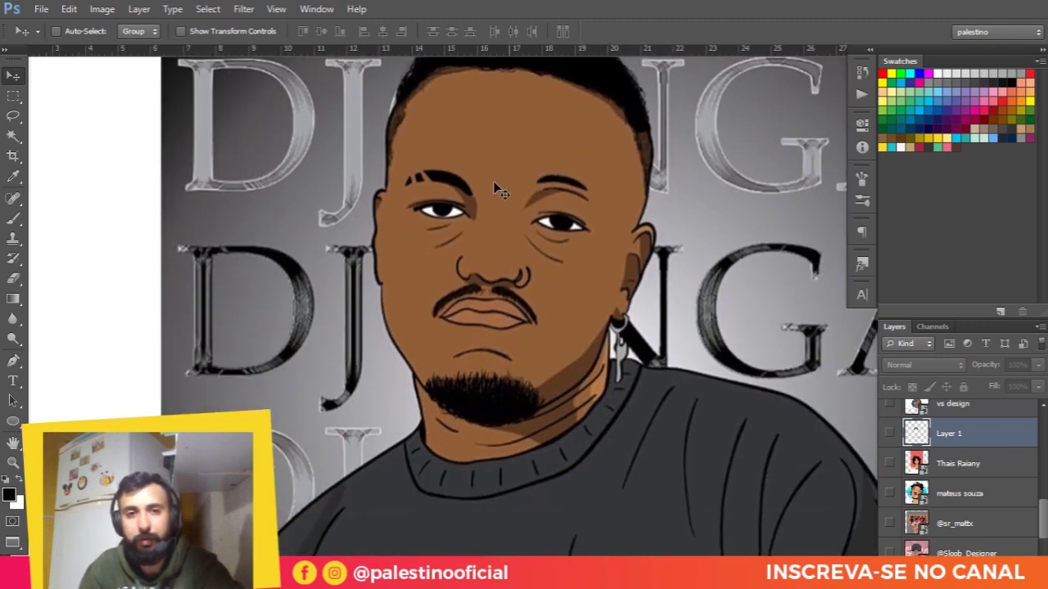
{"action": "scroll", "coordinate": [503, 204], "scroll_direction": "up", "scroll_amount": 1}
{"action": "scroll", "coordinate": [502, 234], "scroll_direction": "up", "scroll_amount": 1}
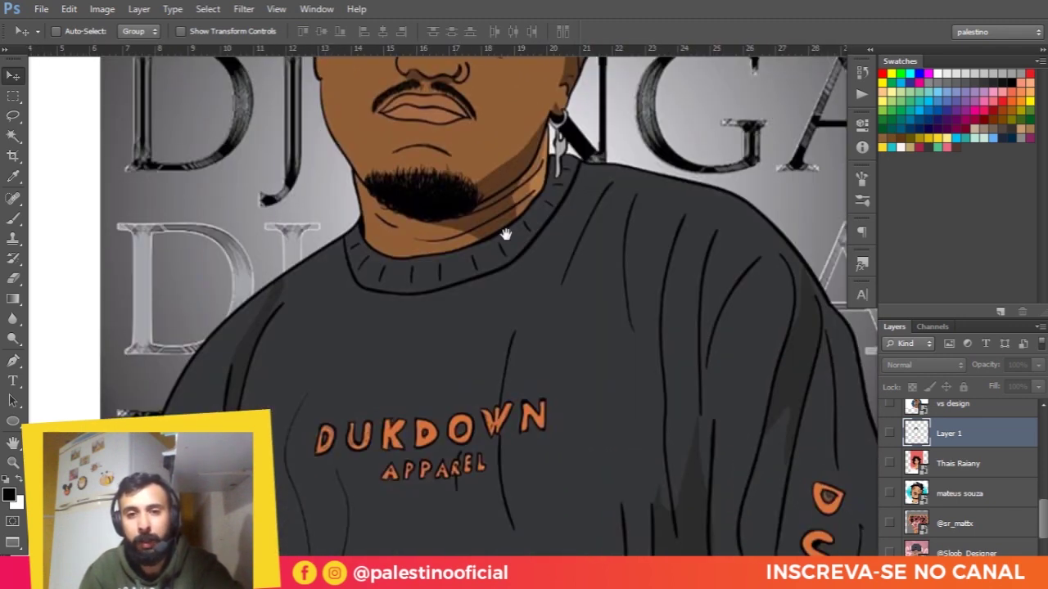
{"action": "scroll", "coordinate": [554, 140], "scroll_direction": "up", "scroll_amount": 1}
{"action": "scroll", "coordinate": [532, 368], "scroll_direction": "up", "scroll_amount": 1}
{"action": "scroll", "coordinate": [482, 222], "scroll_direction": "up", "scroll_amount": 1}
{"action": "scroll", "coordinate": [479, 215], "scroll_direction": "up", "scroll_amount": 1}
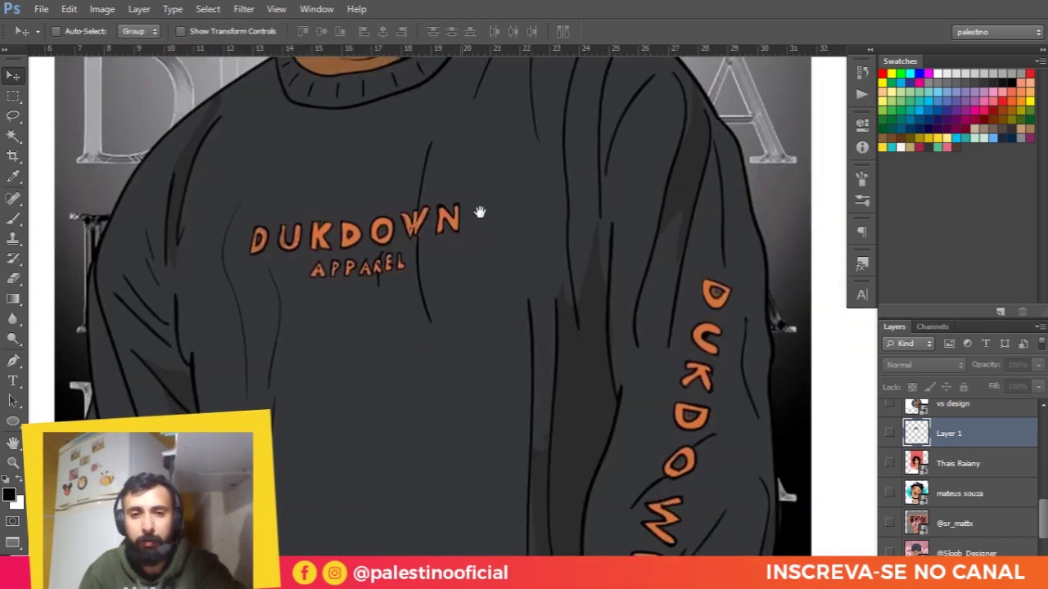
{"action": "scroll", "coordinate": [488, 244], "scroll_direction": "down", "scroll_amount": 1}
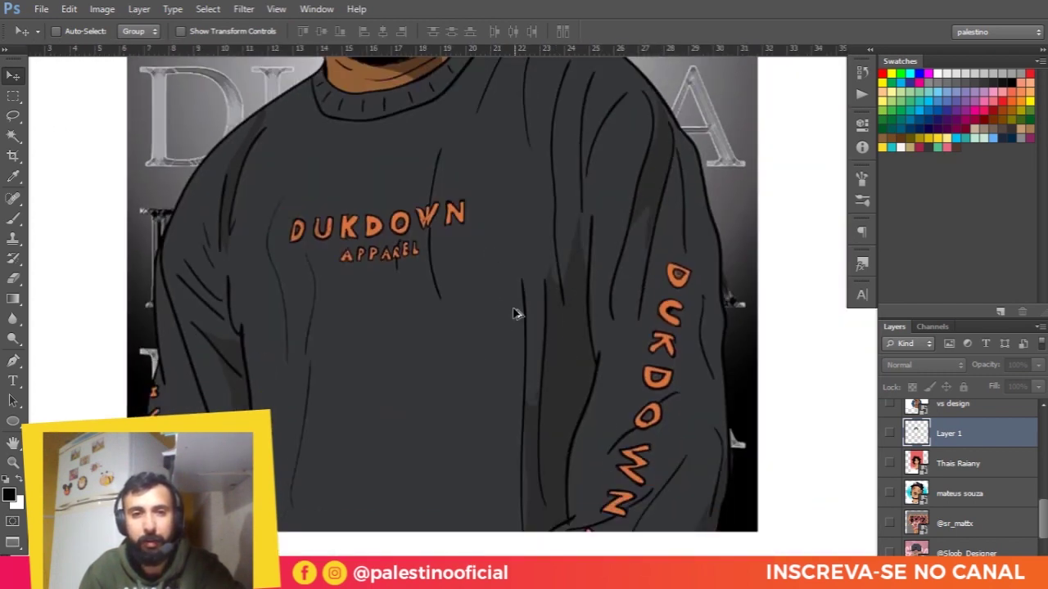
{"action": "scroll", "coordinate": [514, 313], "scroll_direction": "down", "scroll_amount": 1}
{"action": "scroll", "coordinate": [573, 292], "scroll_direction": "up", "scroll_amount": 1}
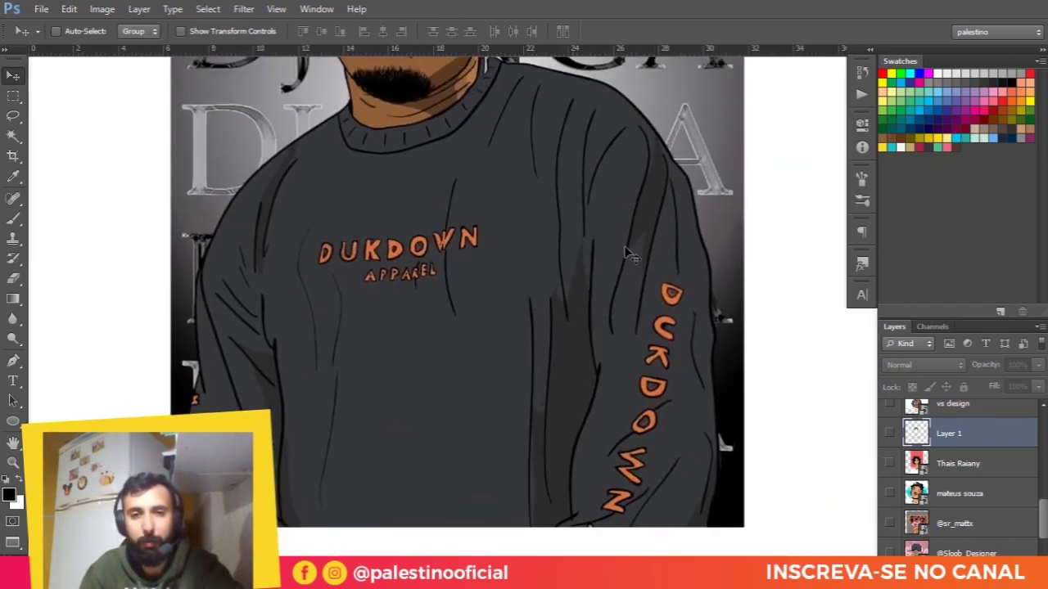
{"action": "left_click_drag", "start_coordinate": [474, 210], "coordinate": [487, 325]}
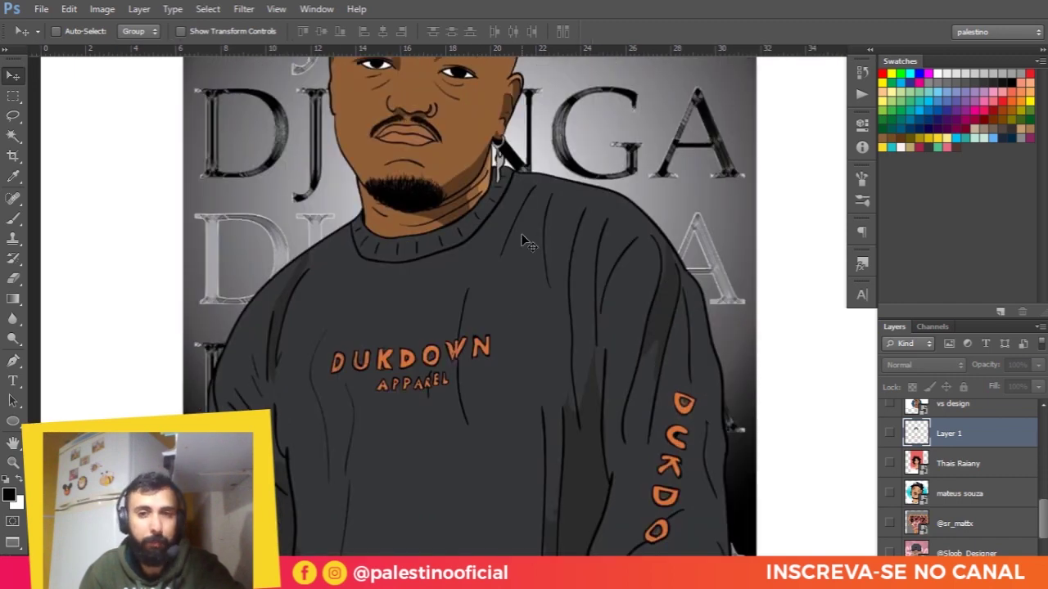
{"action": "left_click_drag", "start_coordinate": [505, 249], "coordinate": [496, 325]}
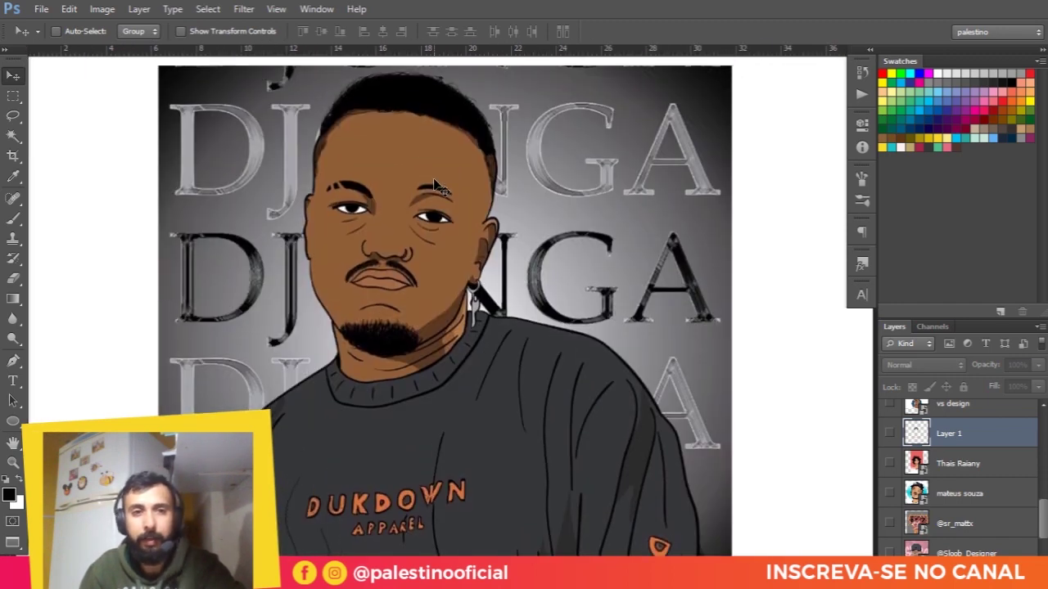
{"action": "scroll", "coordinate": [426, 197], "scroll_direction": "down", "scroll_amount": 1}
{"action": "scroll", "coordinate": [487, 237], "scroll_direction": "down", "scroll_amount": 3}
{"action": "scroll", "coordinate": [480, 224], "scroll_direction": "down", "scroll_amount": 1}
{"action": "scroll", "coordinate": [491, 246], "scroll_direction": "up", "scroll_amount": 2}
{"action": "scroll", "coordinate": [487, 229], "scroll_direction": "up", "scroll_amount": 3}
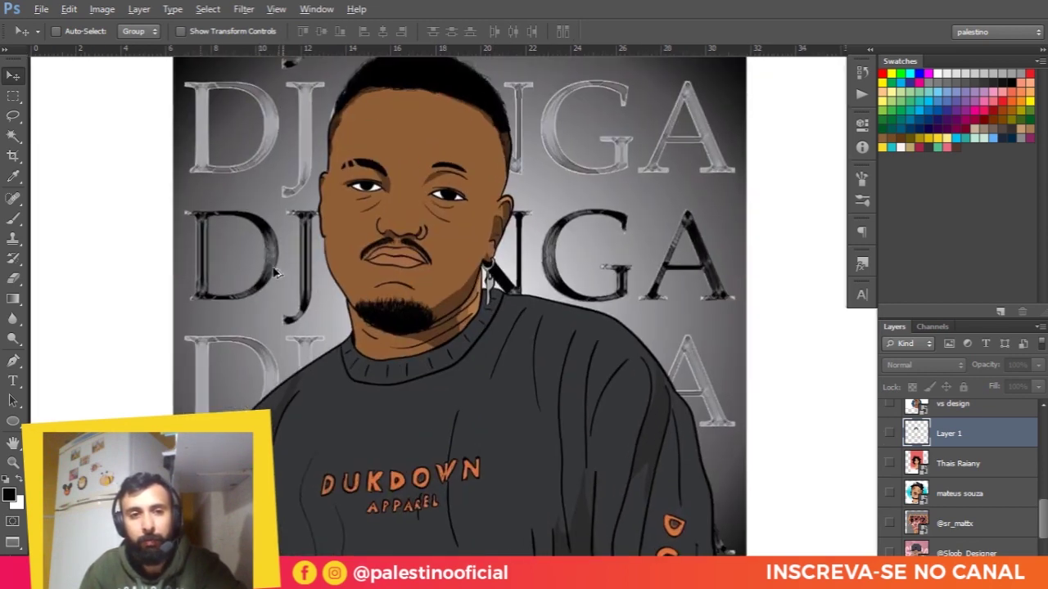
{"action": "scroll", "coordinate": [266, 262], "scroll_direction": "up", "scroll_amount": 3}
{"action": "scroll", "coordinate": [365, 319], "scroll_direction": "down", "scroll_amount": 3}
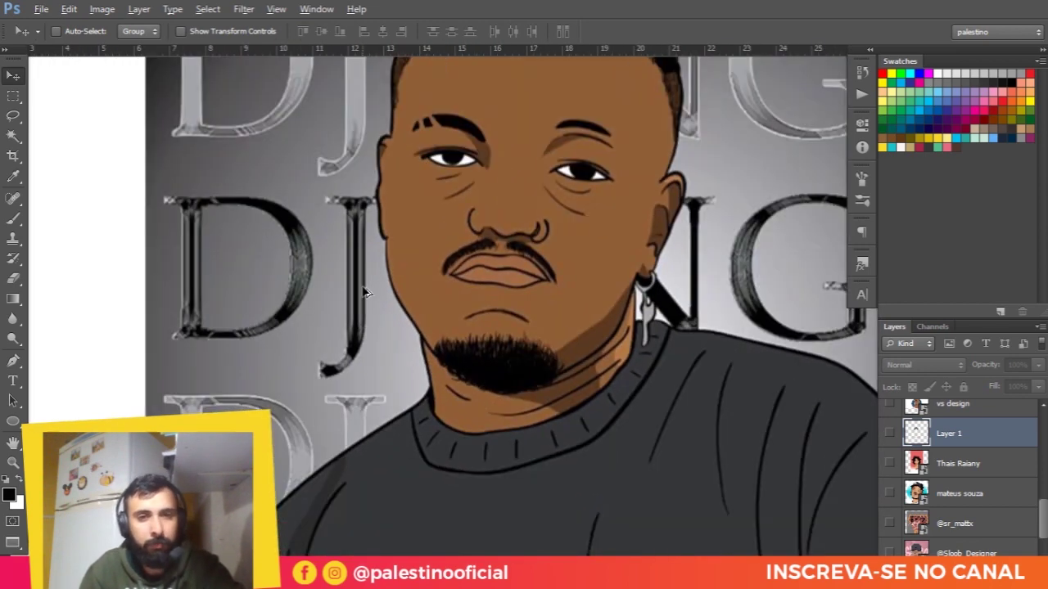
{"action": "scroll", "coordinate": [357, 314], "scroll_direction": "down", "scroll_amount": 2}
{"action": "scroll", "coordinate": [355, 312], "scroll_direction": "down", "scroll_amount": 2}
{"action": "scroll", "coordinate": [355, 312], "scroll_direction": "down", "scroll_amount": 2}
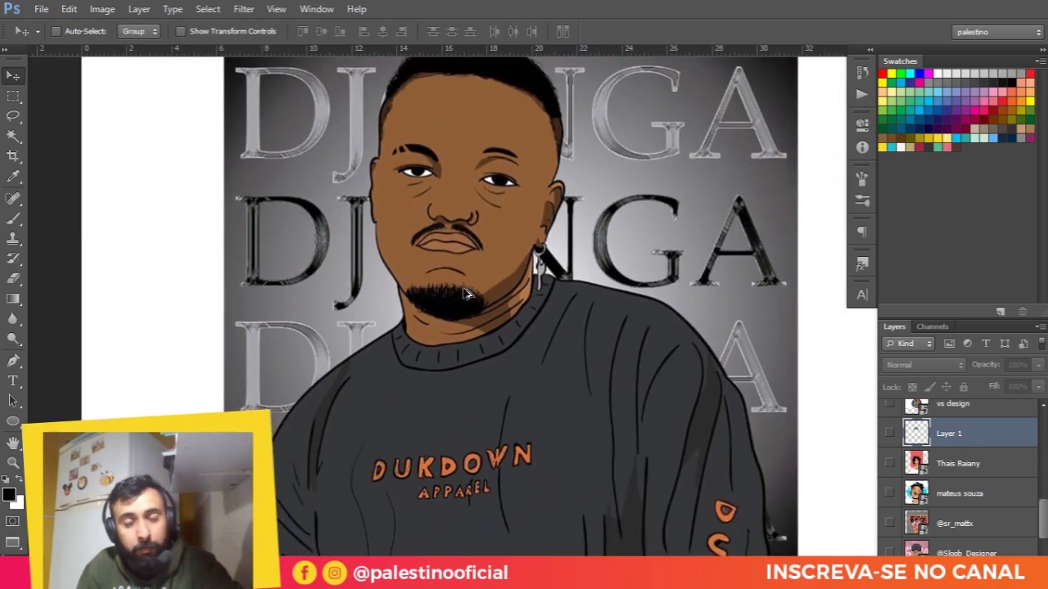
{"action": "scroll", "coordinate": [482, 316], "scroll_direction": "down", "scroll_amount": 2}
{"action": "scroll", "coordinate": [892, 479], "scroll_direction": "up", "scroll_amount": 3}
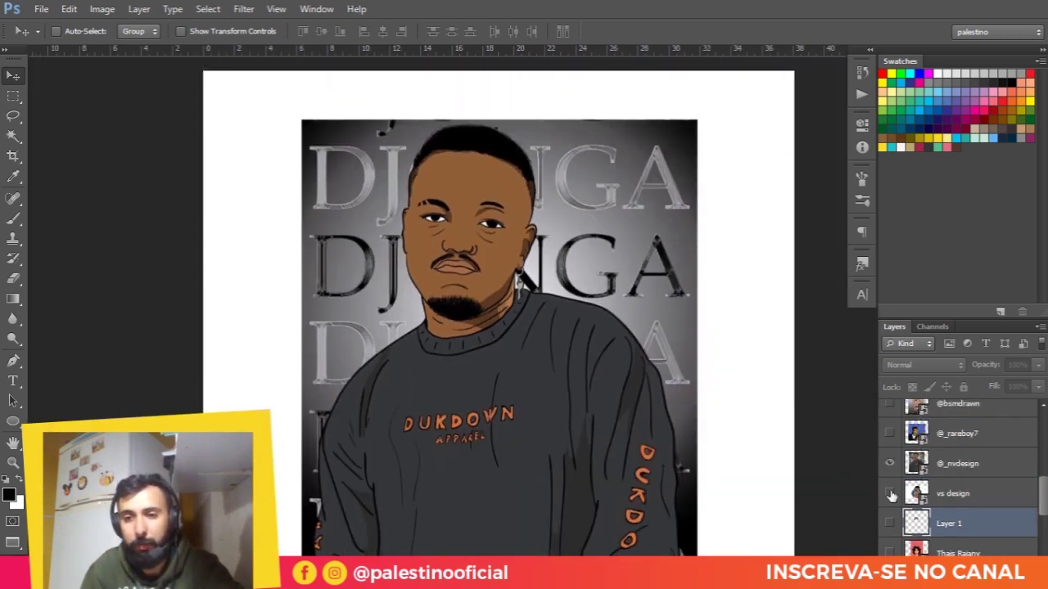
{"action": "left_click", "coordinate": [889, 433]}
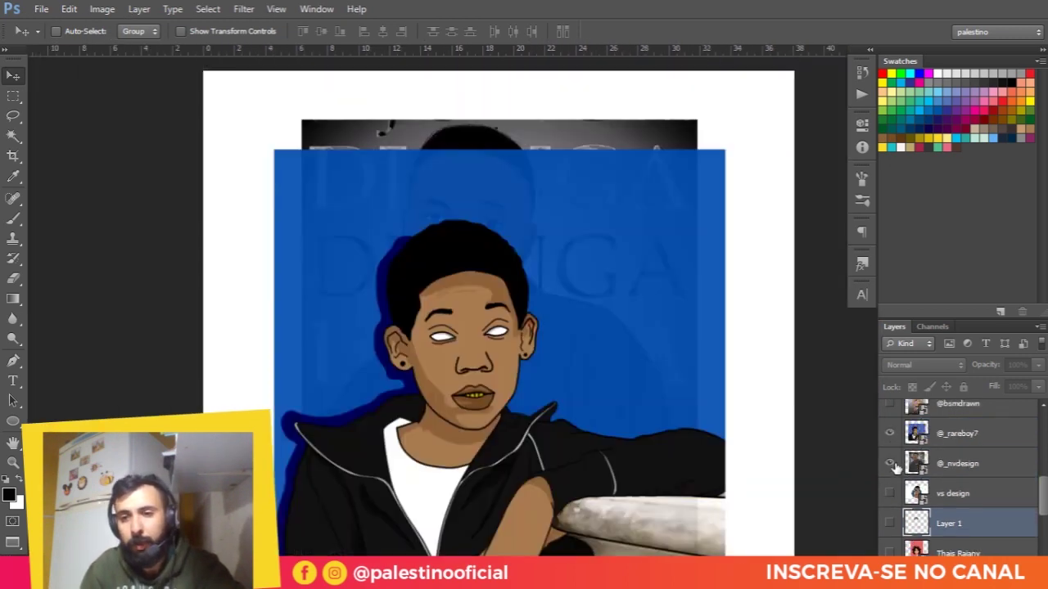
{"action": "left_click", "coordinate": [890, 463]}
{"action": "scroll", "coordinate": [602, 338], "scroll_direction": "up", "scroll_amount": 1}
{"action": "scroll", "coordinate": [654, 347], "scroll_direction": "up", "scroll_amount": 1}
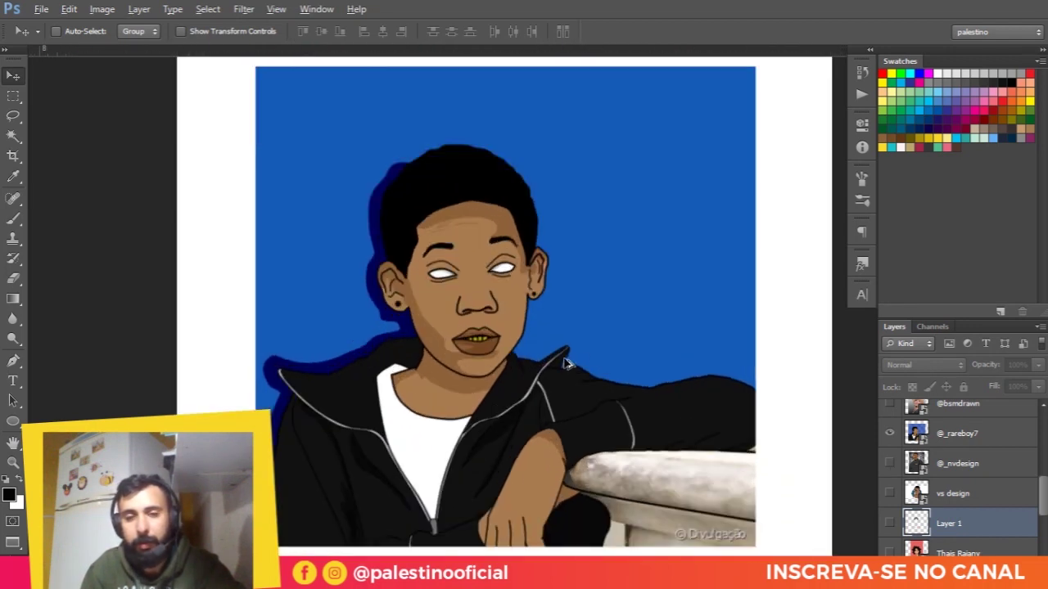
{"action": "scroll", "coordinate": [722, 359], "scroll_direction": "up", "scroll_amount": 1}
{"action": "scroll", "coordinate": [506, 175], "scroll_direction": "down", "scroll_amount": 1}
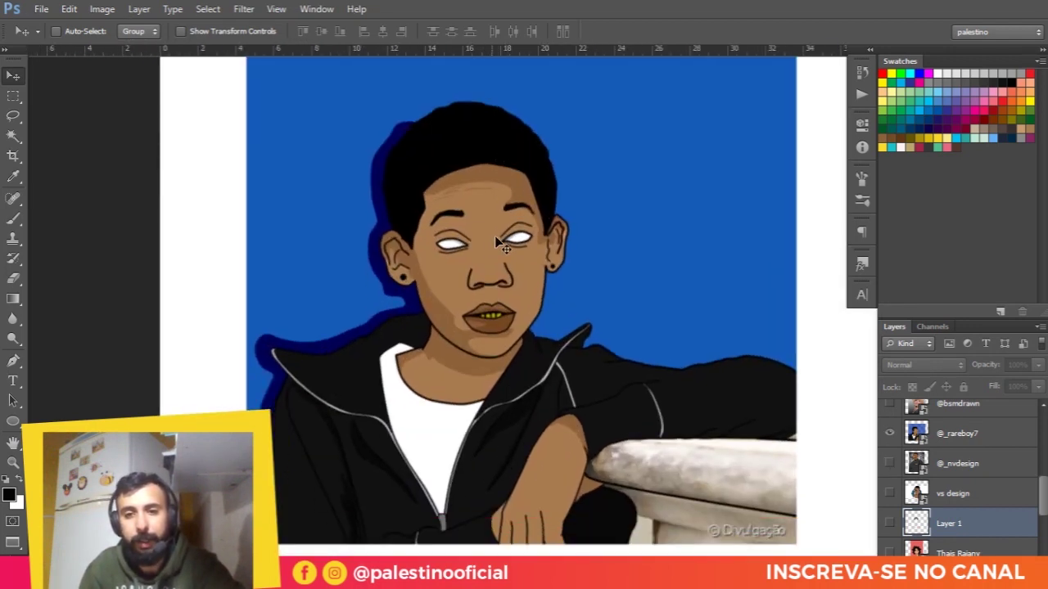
{"action": "scroll", "coordinate": [491, 237], "scroll_direction": "up", "scroll_amount": 1}
{"action": "left_click_drag", "start_coordinate": [496, 293], "coordinate": [533, 293]}
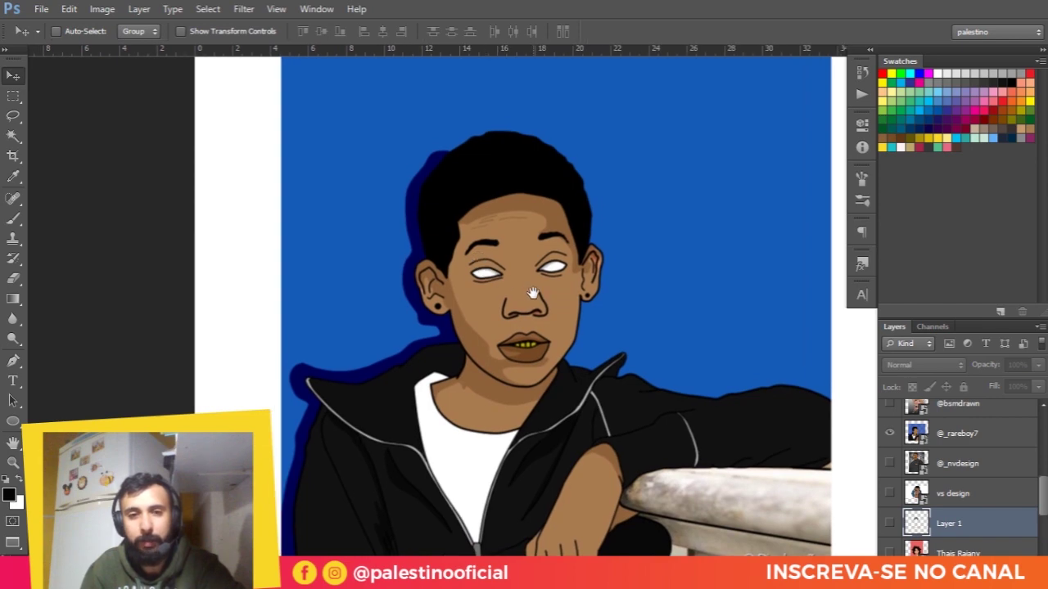
{"action": "scroll", "coordinate": [523, 377], "scroll_direction": "up", "scroll_amount": 1}
{"action": "scroll", "coordinate": [525, 323], "scroll_direction": "up", "scroll_amount": 1}
{"action": "scroll", "coordinate": [536, 295], "scroll_direction": "up", "scroll_amount": 1}
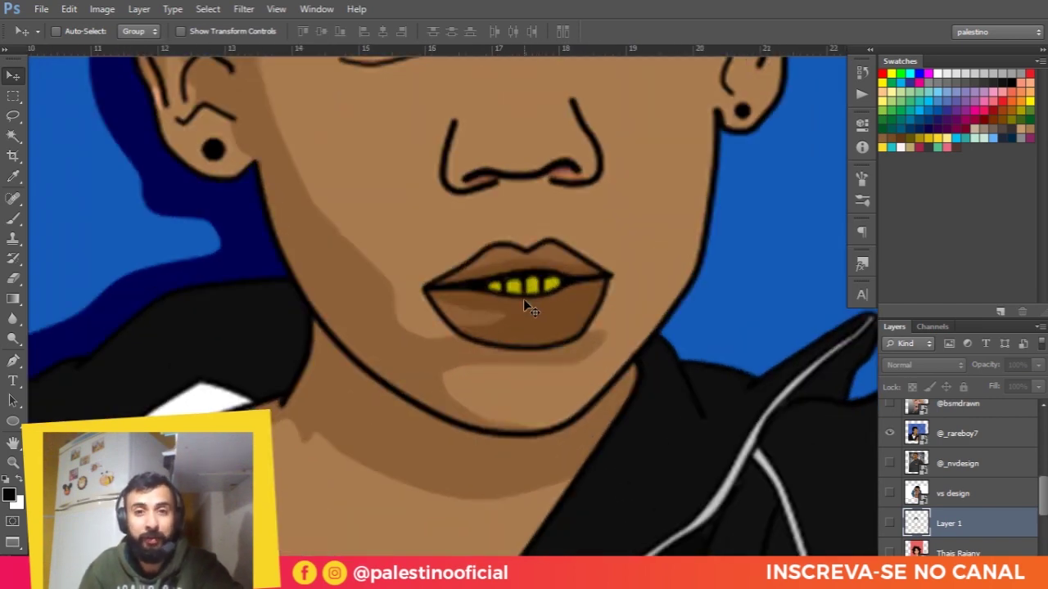
{"action": "scroll", "coordinate": [528, 307], "scroll_direction": "down", "scroll_amount": 1}
{"action": "scroll", "coordinate": [540, 307], "scroll_direction": "down", "scroll_amount": 1}
{"action": "scroll", "coordinate": [560, 306], "scroll_direction": "up", "scroll_amount": 1}
{"action": "mouse_move", "coordinate": [560, 306]}
{"action": "left_mouse_down"}
{"action": "mouse_move", "coordinate": [561, 268]}
{"action": "mouse_move", "coordinate": [501, 260]}
{"action": "left_mouse_up"}
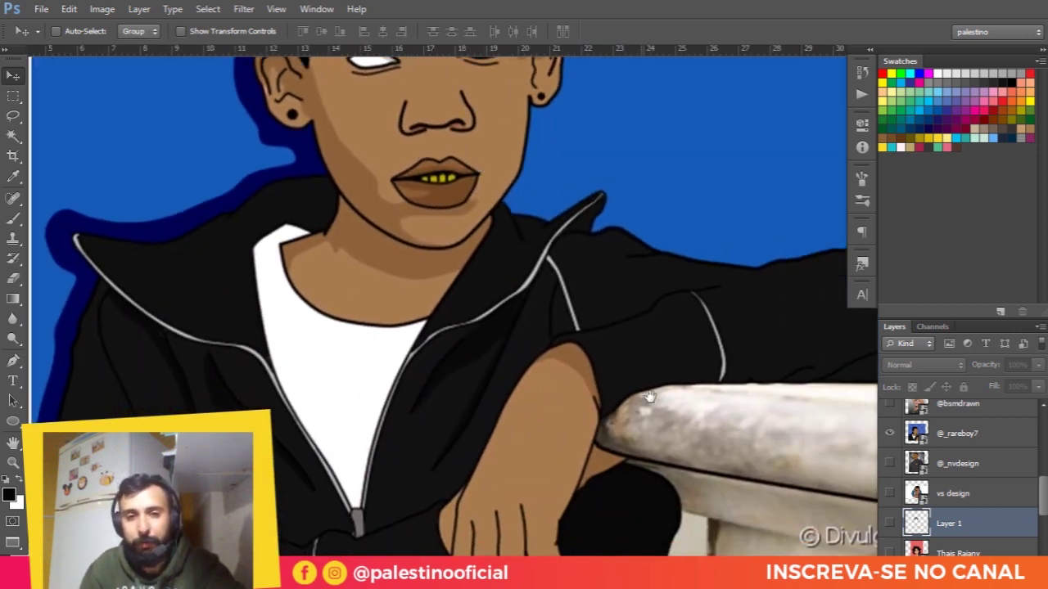
{"action": "mouse_move", "coordinate": [604, 308]}
{"action": "left_mouse_down"}
{"action": "mouse_move", "coordinate": [568, 328]}
{"action": "mouse_move", "coordinate": [417, 299]}
{"action": "left_mouse_up"}
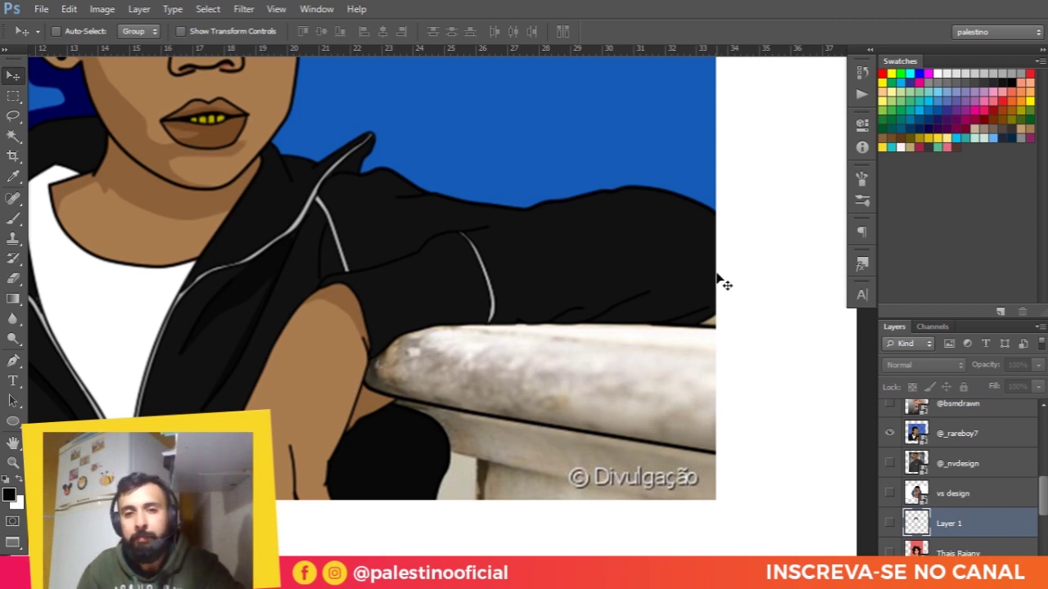
{"action": "scroll", "coordinate": [334, 486], "scroll_direction": "down", "scroll_amount": 1}
{"action": "scroll", "coordinate": [334, 486], "scroll_direction": "down", "scroll_amount": 1}
{"action": "scroll", "coordinate": [356, 396], "scroll_direction": "down", "scroll_amount": 2}
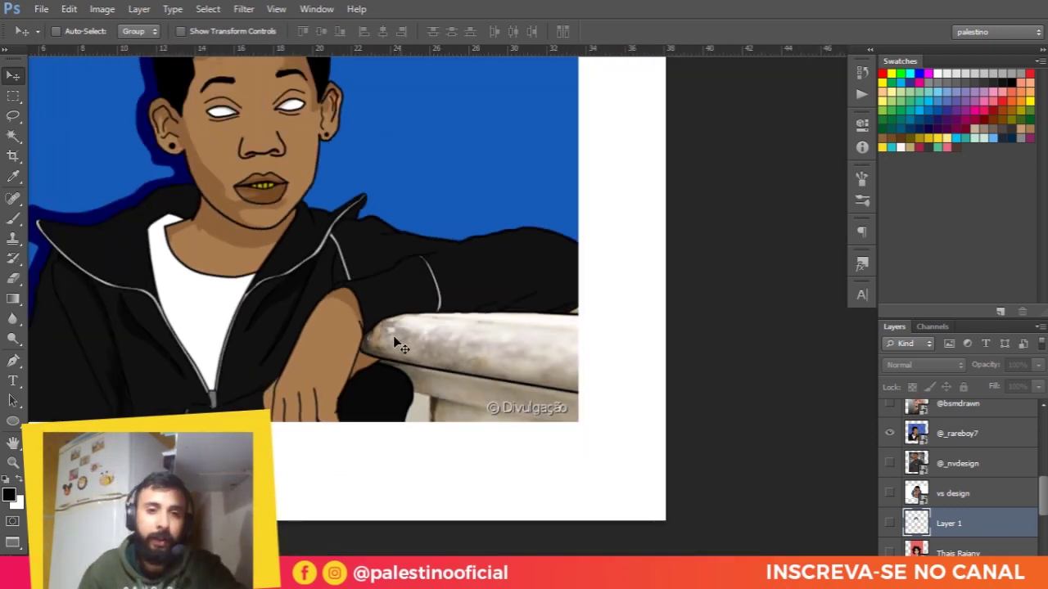
{"action": "scroll", "coordinate": [641, 438], "scroll_direction": "left", "scroll_amount": 1}
{"action": "scroll", "coordinate": [606, 393], "scroll_direction": "left", "scroll_amount": 3}
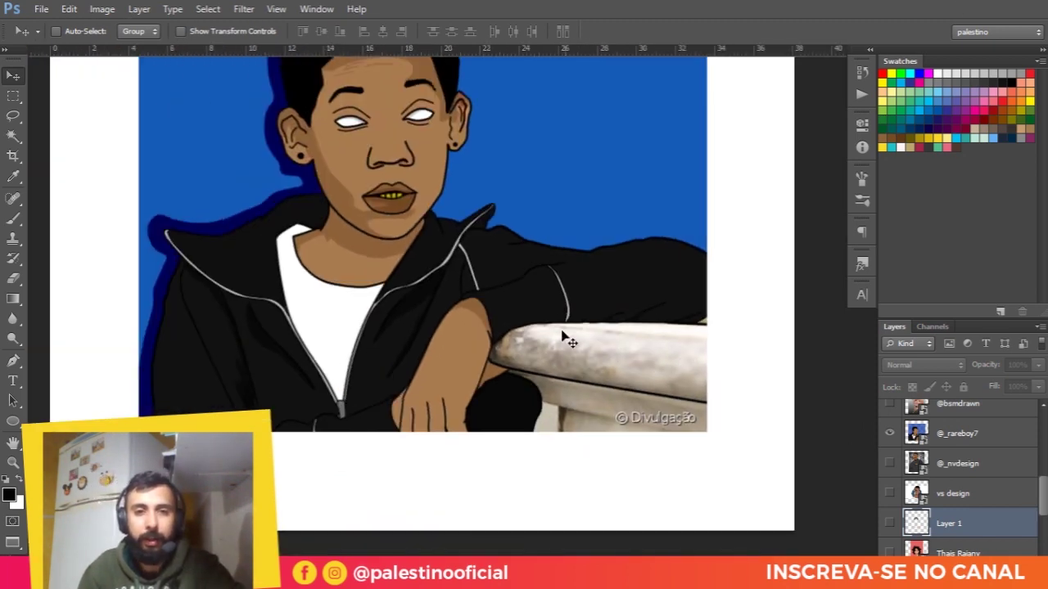
{"action": "scroll", "coordinate": [492, 368], "scroll_direction": "up", "scroll_amount": 1}
{"action": "left_click_drag", "start_coordinate": [153, 329], "coordinate": [206, 404]}
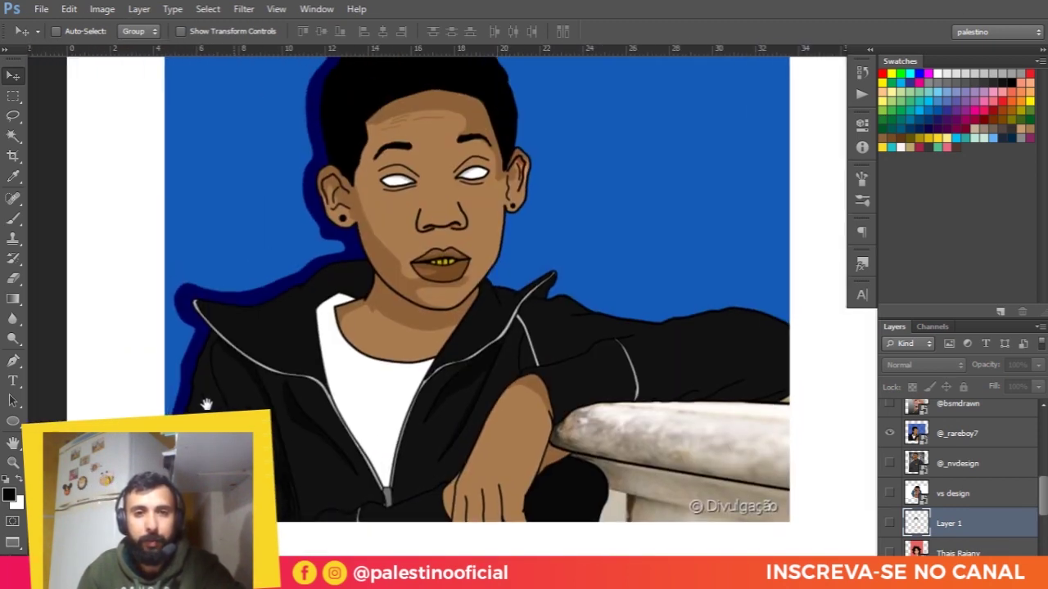
{"action": "scroll", "coordinate": [390, 304], "scroll_direction": "up", "scroll_amount": 3}
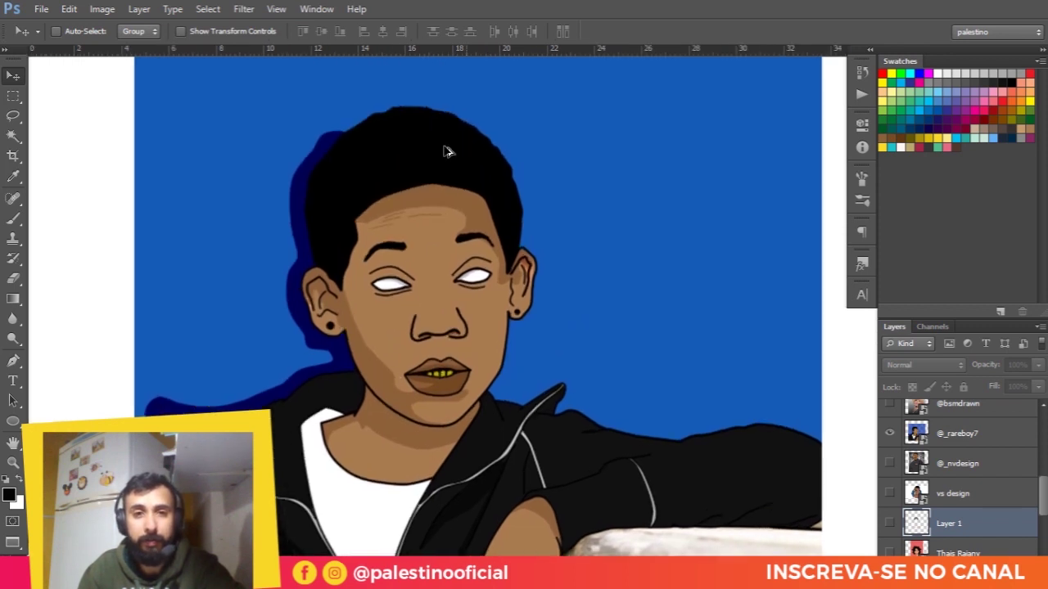
{"action": "scroll", "coordinate": [393, 301], "scroll_direction": "up", "scroll_amount": 3}
{"action": "scroll", "coordinate": [442, 238], "scroll_direction": "up", "scroll_amount": 3}
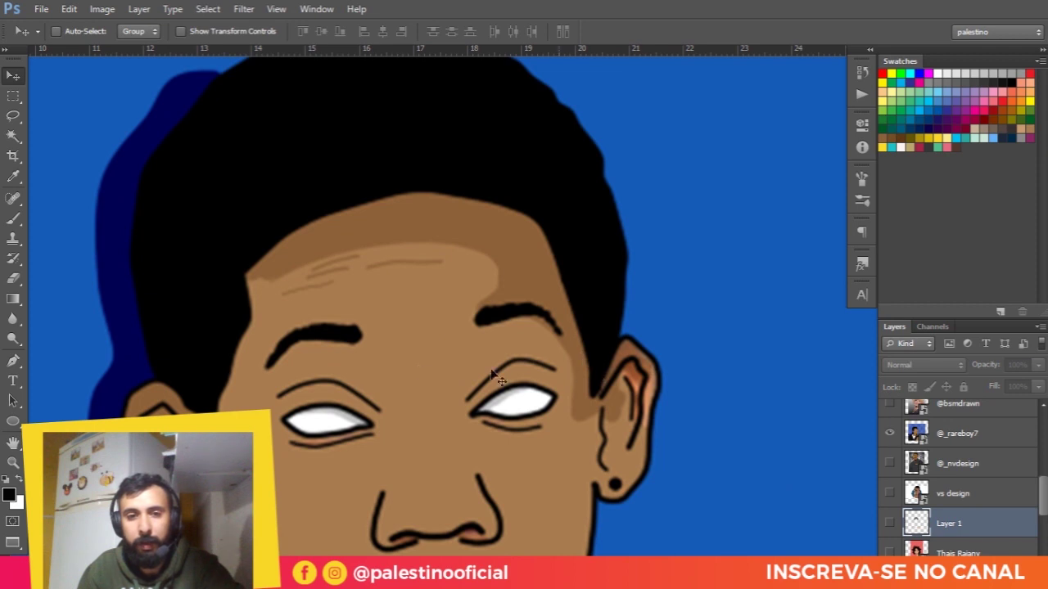
{"action": "scroll", "coordinate": [409, 368], "scroll_direction": "down", "scroll_amount": 2}
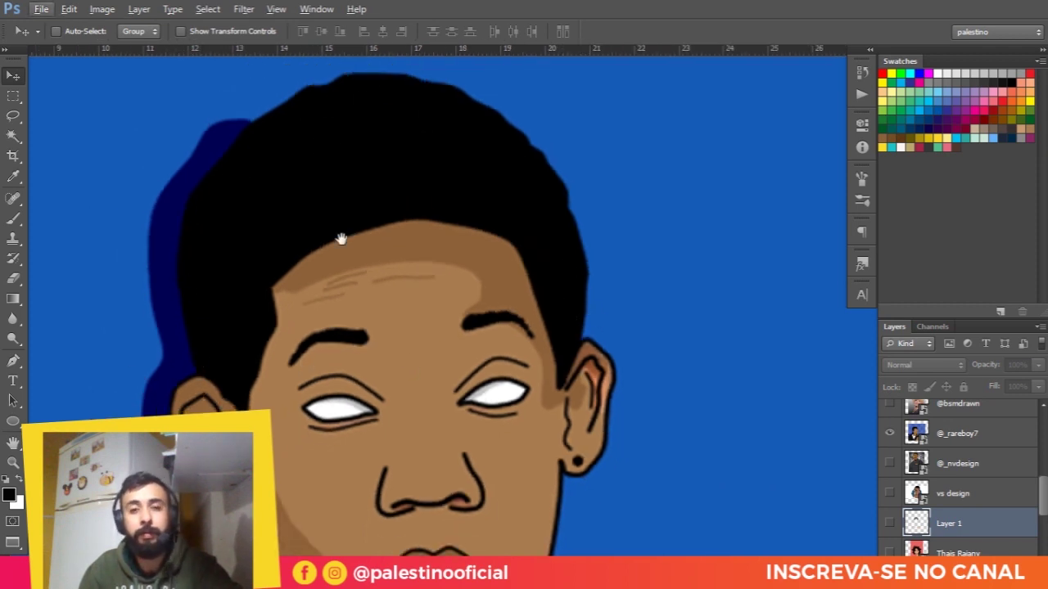
{"action": "scroll", "coordinate": [350, 234], "scroll_direction": "down", "scroll_amount": 2}
{"action": "scroll", "coordinate": [409, 294], "scroll_direction": "down", "scroll_amount": 1}
{"action": "scroll", "coordinate": [446, 332], "scroll_direction": "down", "scroll_amount": 3}
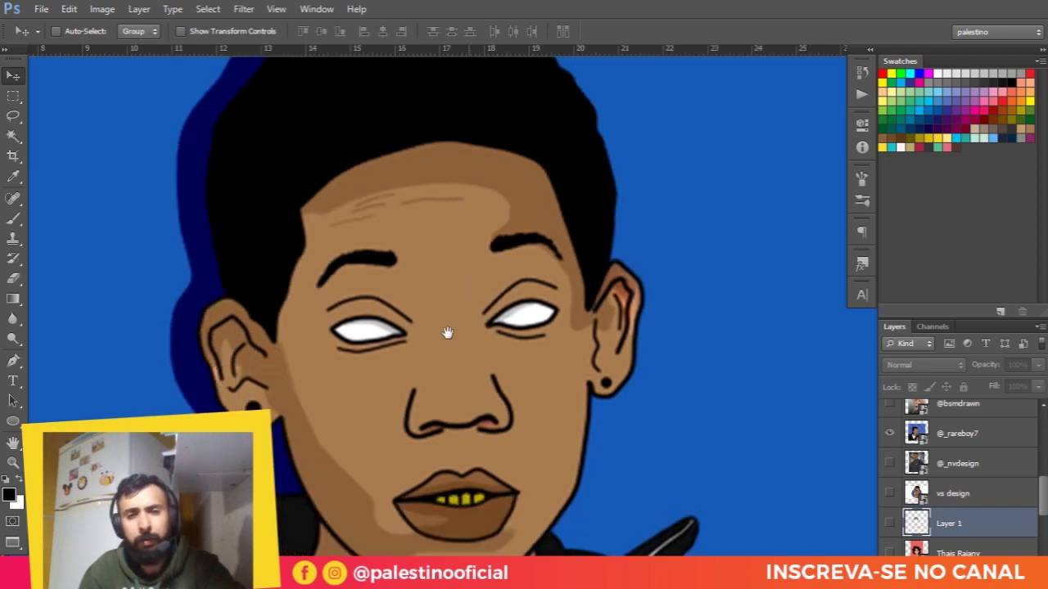
{"action": "scroll", "coordinate": [361, 366], "scroll_direction": "down", "scroll_amount": 3}
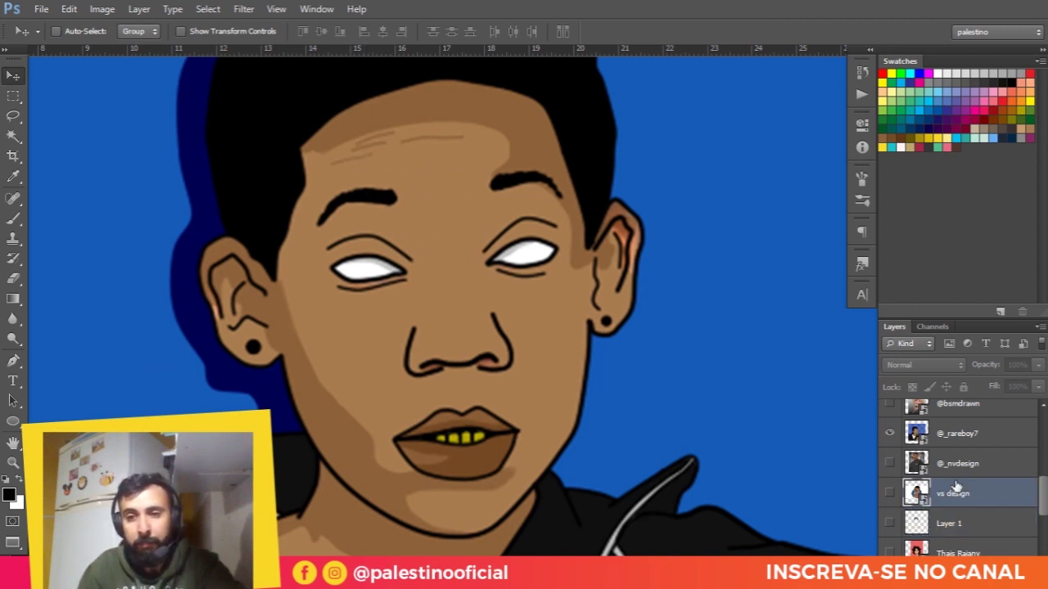
{"action": "left_click", "coordinate": [953, 434]}
Step: Add a new layer and set the Brush to a 20 px hard round tip
{"action": "key", "text": "ctrl+shift+alt+n"}
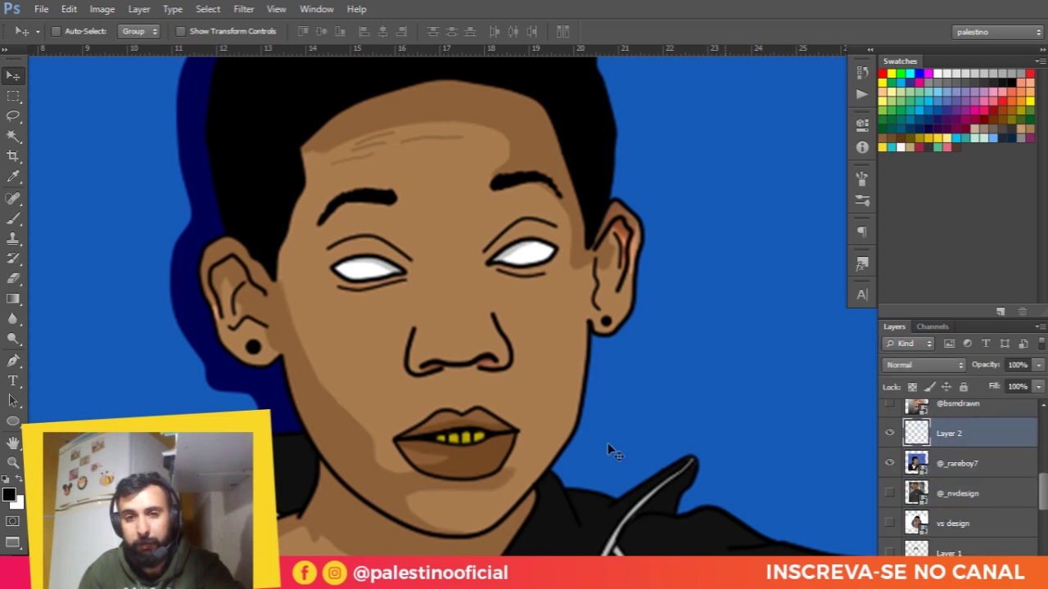
{"action": "key", "text": "b"}
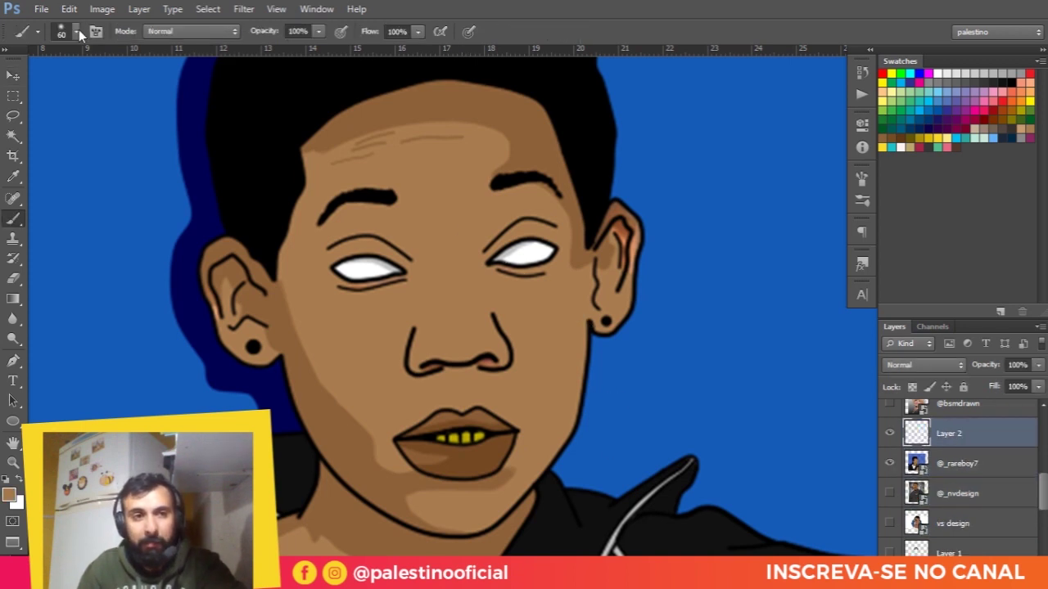
{"action": "left_click", "coordinate": [63, 33]}
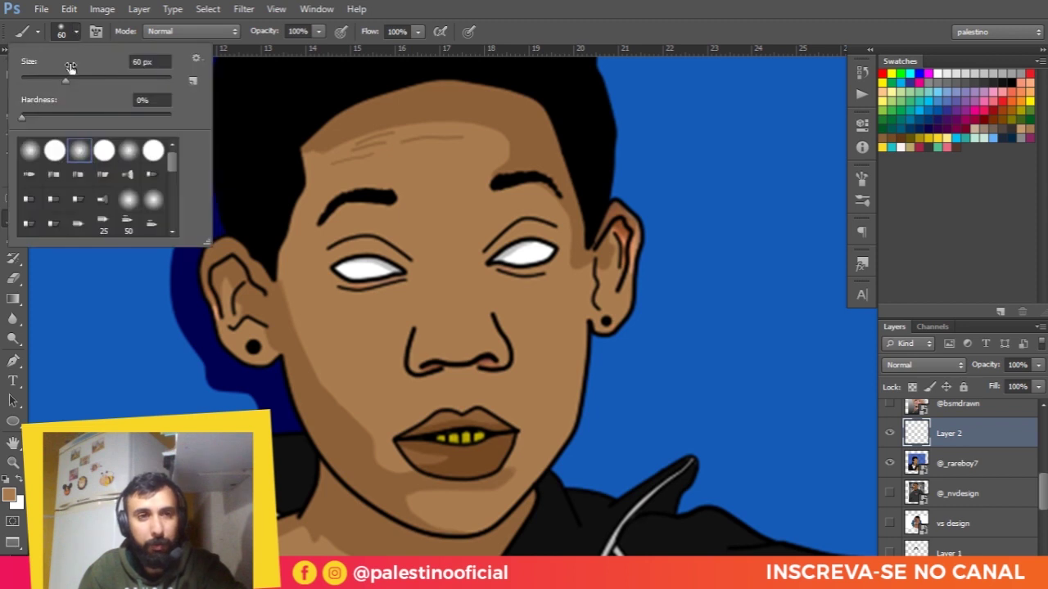
{"action": "left_click", "coordinate": [104, 150]}
{"action": "double_click", "coordinate": [142, 61]}
{"action": "type", "text": "20"}
{"action": "key", "text": "Return"}
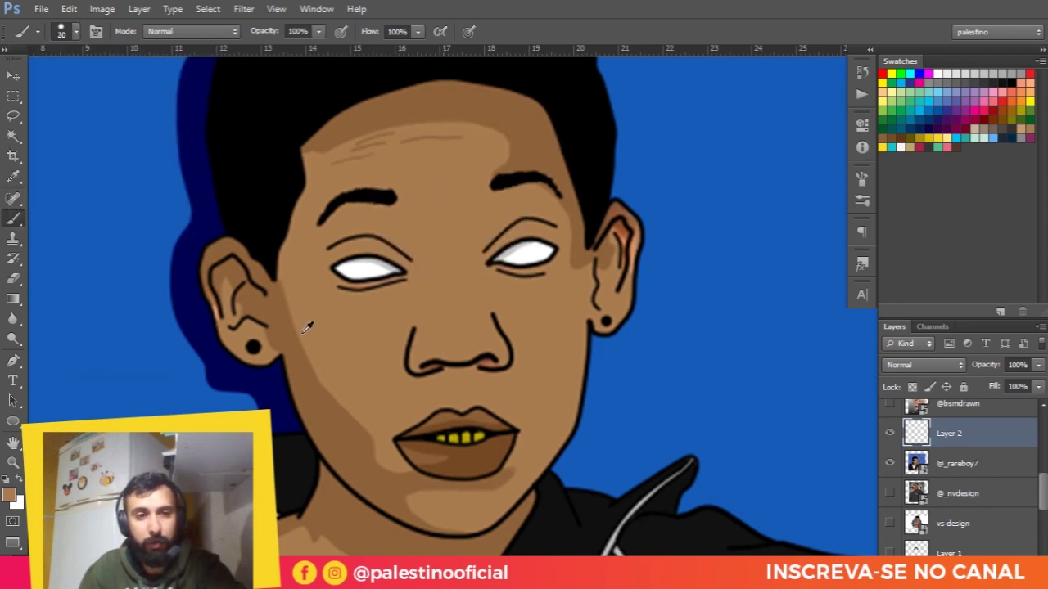
Step: Set the foreground colour to a lighter tan skin tone and enlarge the brush to 40 px
{"action": "left_click", "coordinate": [9, 495]}
{"action": "left_click", "coordinate": [496, 143]}
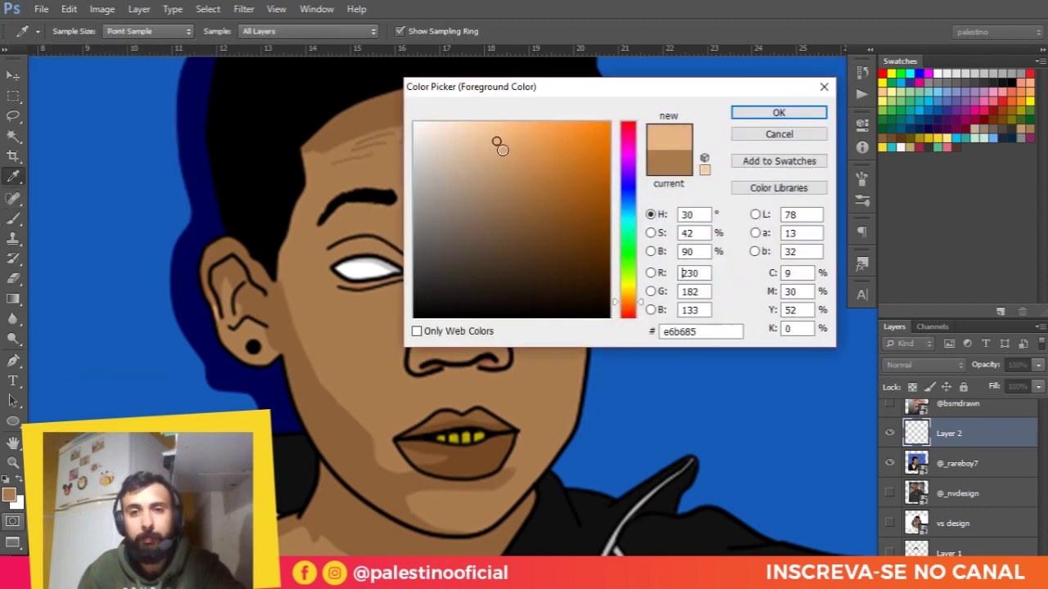
{"action": "left_click", "coordinate": [737, 115]}
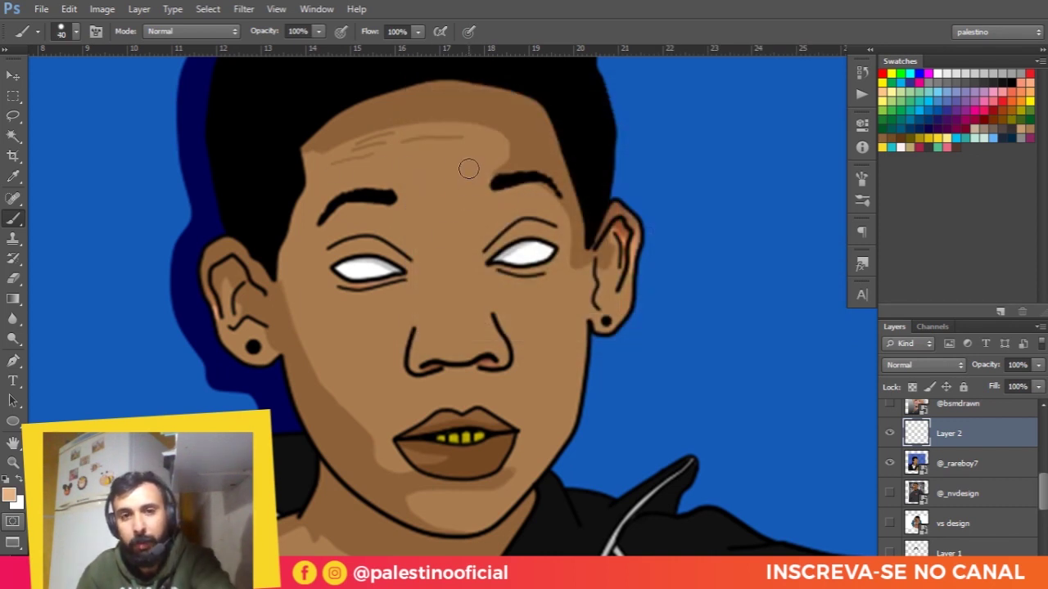
{"action": "key", "text": "bracketright"}
{"action": "key", "text": "bracketright"}
Step: Paint tan highlights on the forehead, nose bridge, left cheek and right cheek
{"action": "mouse_move", "coordinate": [465, 150]}
{"action": "left_mouse_down"}
{"action": "mouse_move", "coordinate": [414, 170]}
{"action": "mouse_move", "coordinate": [446, 174]}
{"action": "mouse_move", "coordinate": [443, 153]}
{"action": "left_mouse_up"}
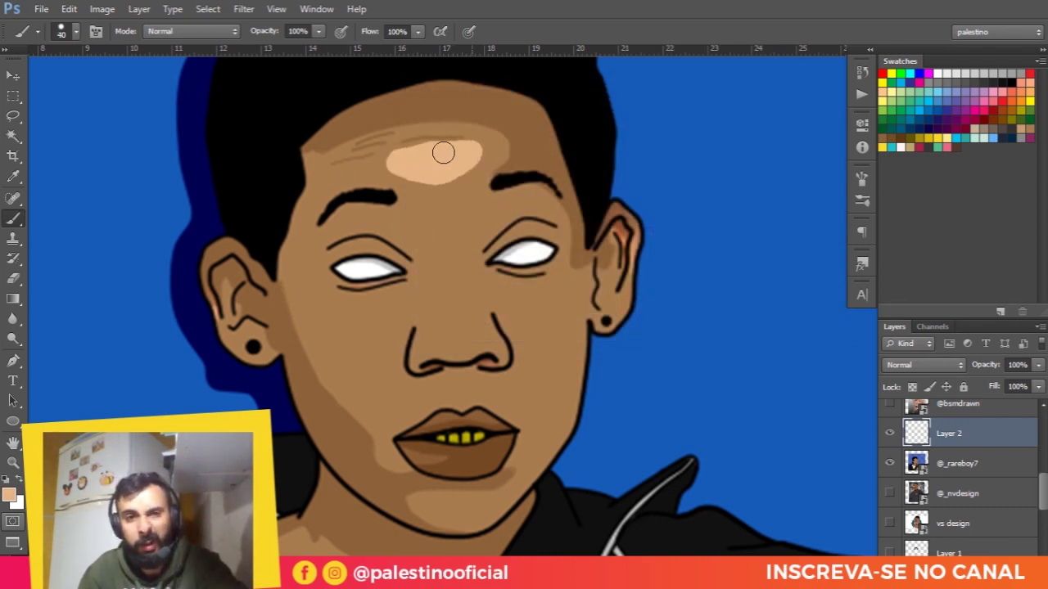
{"action": "mouse_move", "coordinate": [446, 250]}
{"action": "left_mouse_down"}
{"action": "mouse_move", "coordinate": [455, 272]}
{"action": "mouse_move", "coordinate": [457, 253]}
{"action": "left_mouse_up"}
{"action": "mouse_move", "coordinate": [381, 315]}
{"action": "left_mouse_down"}
{"action": "mouse_move", "coordinate": [344, 315]}
{"action": "mouse_move", "coordinate": [336, 360]}
{"action": "mouse_move", "coordinate": [383, 313]}
{"action": "mouse_move", "coordinate": [374, 351]}
{"action": "mouse_move", "coordinate": [362, 355]}
{"action": "left_mouse_up"}
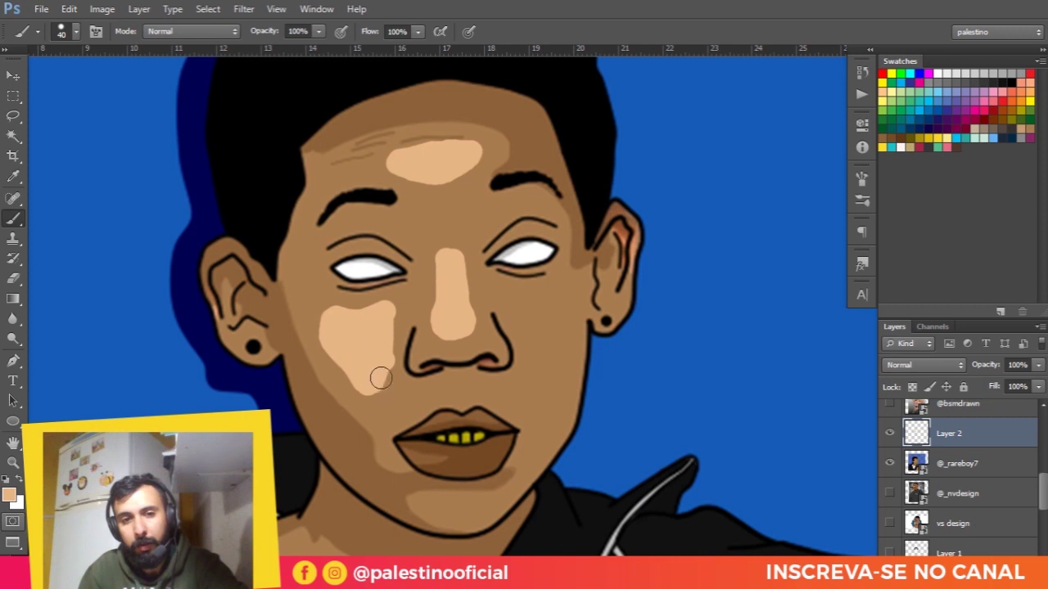
{"action": "mouse_move", "coordinate": [504, 304]}
{"action": "left_mouse_down"}
{"action": "mouse_move", "coordinate": [543, 427]}
{"action": "mouse_move", "coordinate": [529, 297]}
{"action": "left_mouse_up"}
{"action": "scroll", "coordinate": [495, 364], "scroll_direction": "down", "scroll_amount": 1}
{"action": "scroll", "coordinate": [494, 369], "scroll_direction": "down", "scroll_amount": 2}
{"action": "scroll", "coordinate": [495, 370], "scroll_direction": "down", "scroll_amount": 2}
{"action": "scroll", "coordinate": [496, 360], "scroll_direction": "up", "scroll_amount": 1}
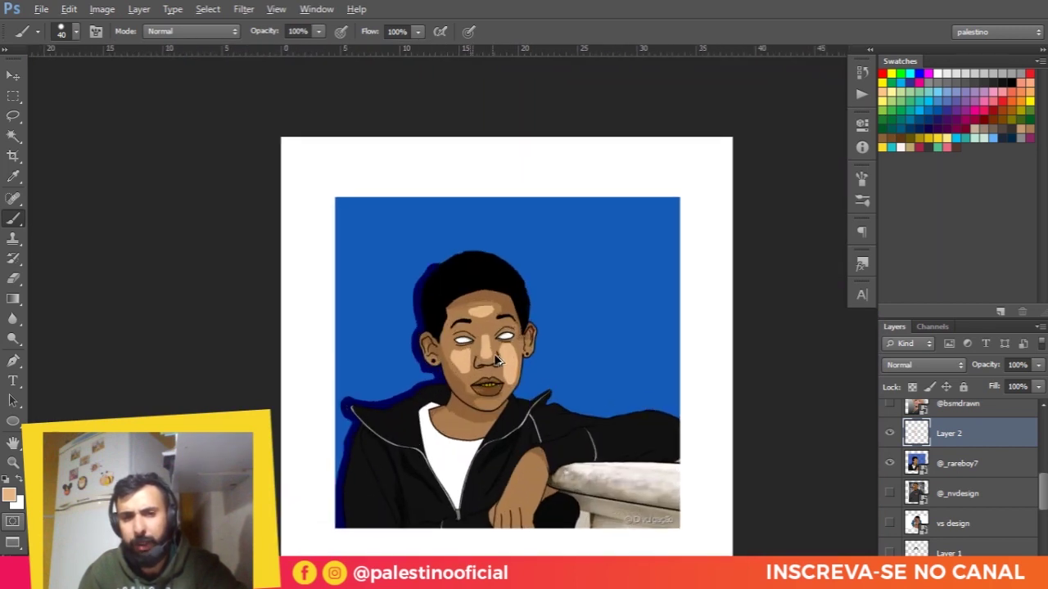
{"action": "scroll", "coordinate": [496, 360], "scroll_direction": "up", "scroll_amount": 2}
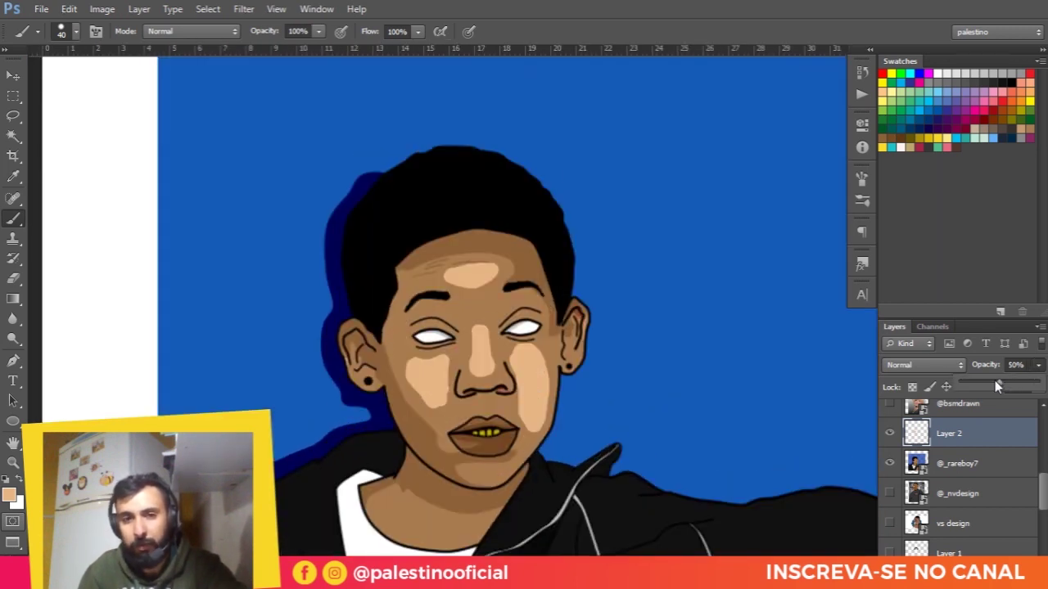
Step: Fade the Layer 2 highlight layer to 34% opacity
{"action": "left_click_drag", "start_coordinate": [995, 382], "coordinate": [987, 381]}
{"action": "scroll", "coordinate": [516, 327], "scroll_direction": "down", "scroll_amount": 2}
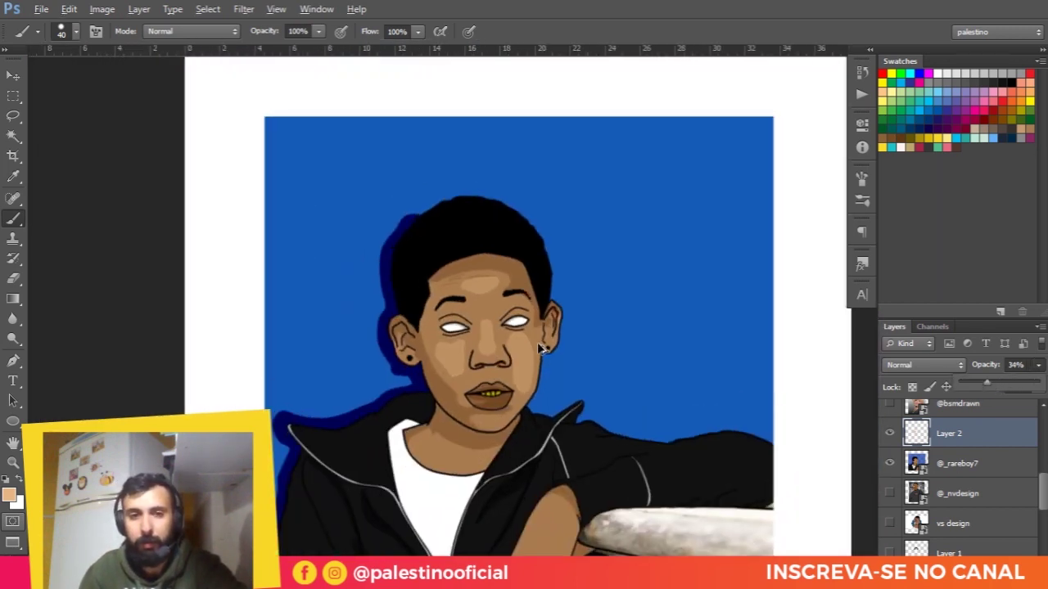
{"action": "scroll", "coordinate": [537, 342], "scroll_direction": "up", "scroll_amount": 3}
{"action": "scroll", "coordinate": [517, 321], "scroll_direction": "up", "scroll_amount": 2}
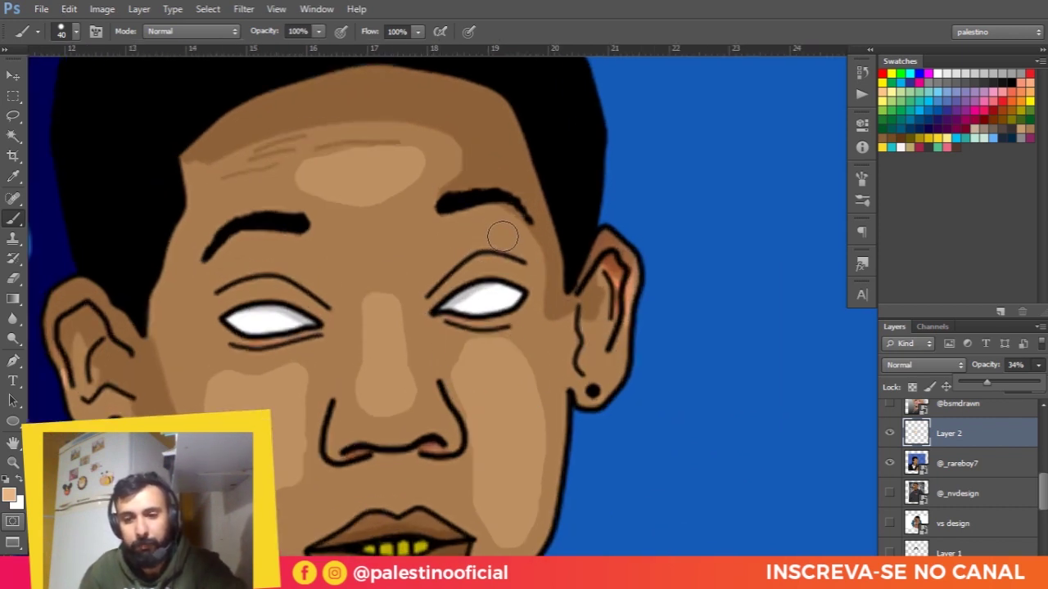
Step: Shrink the brush and add small highlights on the brows
{"action": "key", "text": "bracketleft"}
{"action": "key", "text": "bracketleft"}
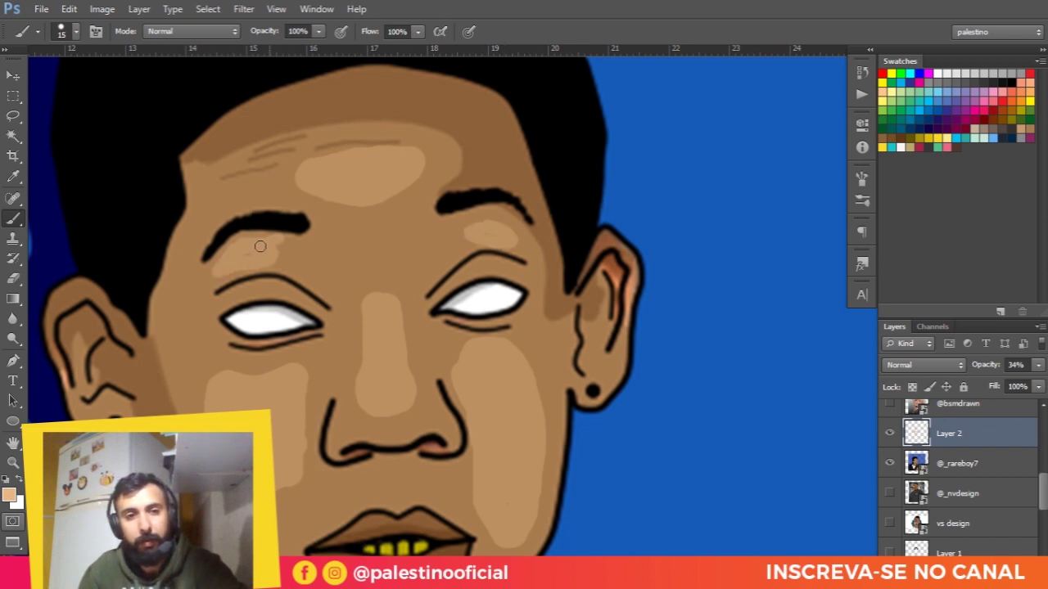
{"action": "scroll", "coordinate": [354, 302], "scroll_direction": "down", "scroll_amount": 3}
{"action": "scroll", "coordinate": [360, 299], "scroll_direction": "down", "scroll_amount": 1}
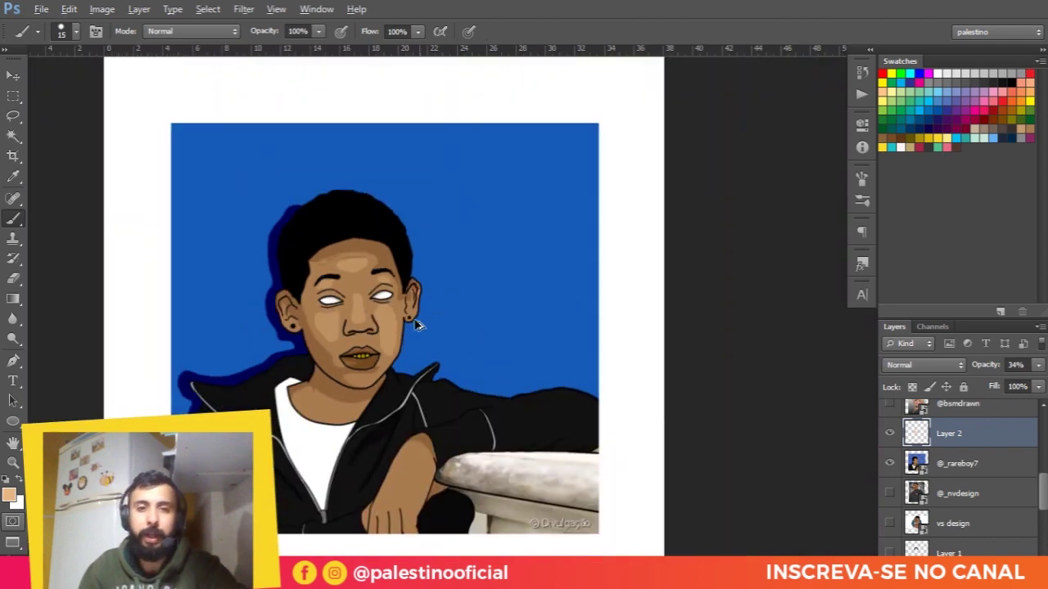
{"action": "scroll", "coordinate": [420, 320], "scroll_direction": "up", "scroll_amount": 1}
{"action": "scroll", "coordinate": [402, 346], "scroll_direction": "up", "scroll_amount": 3}
{"action": "key", "text": "v"}
Step: Hide the highlight layer and pan across the portrait to compare with the original
{"action": "left_click", "coordinate": [890, 433]}
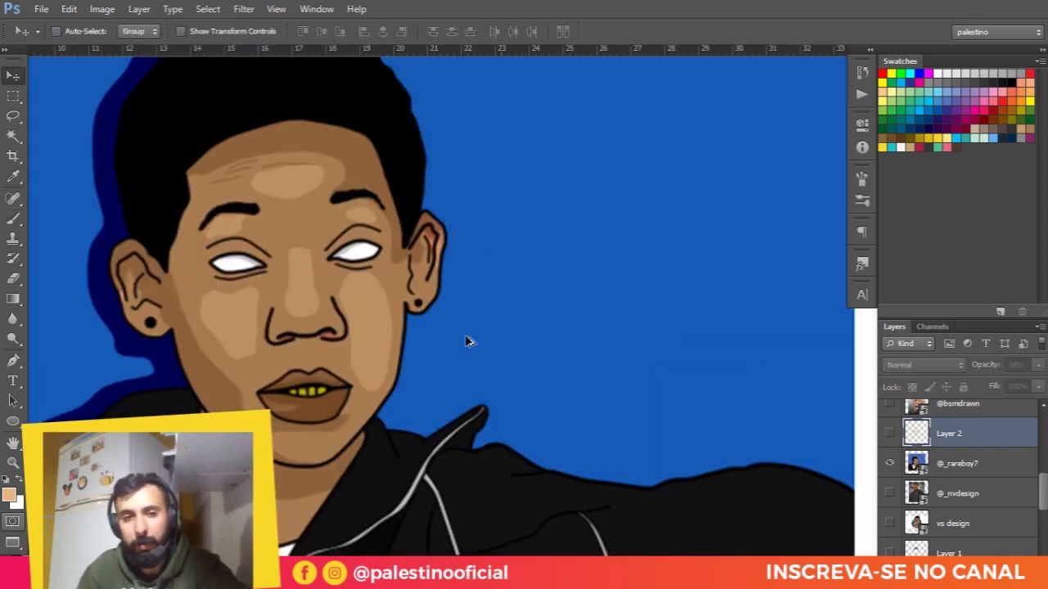
{"action": "left_click_drag", "start_coordinate": [528, 369], "coordinate": [464, 328]}
{"action": "scroll", "coordinate": [465, 327], "scroll_direction": "down", "scroll_amount": 1}
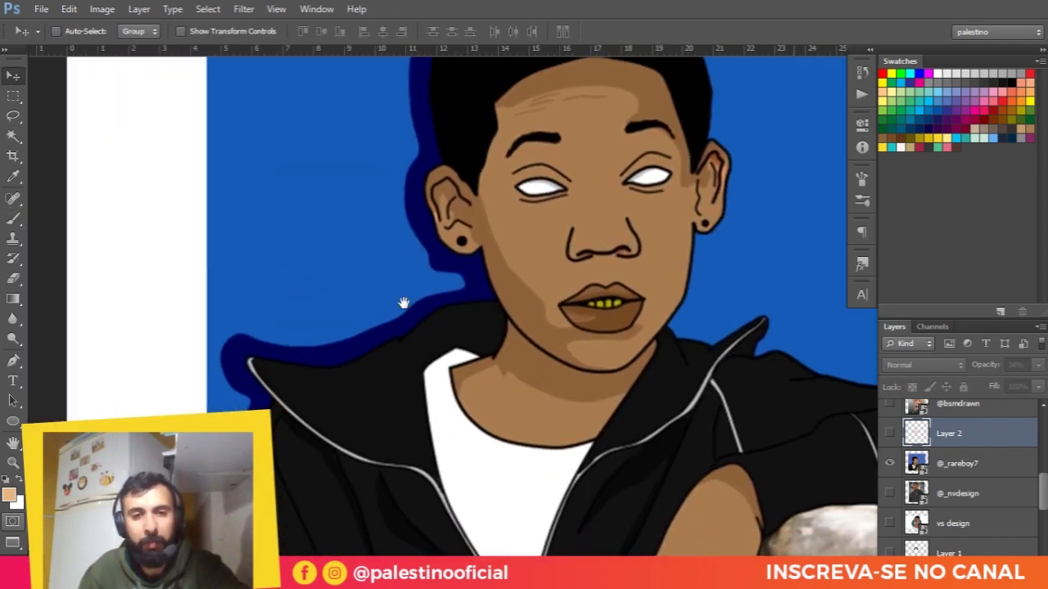
{"action": "scroll", "coordinate": [442, 315], "scroll_direction": "down", "scroll_amount": 1}
{"action": "scroll", "coordinate": [475, 330], "scroll_direction": "down", "scroll_amount": 2}
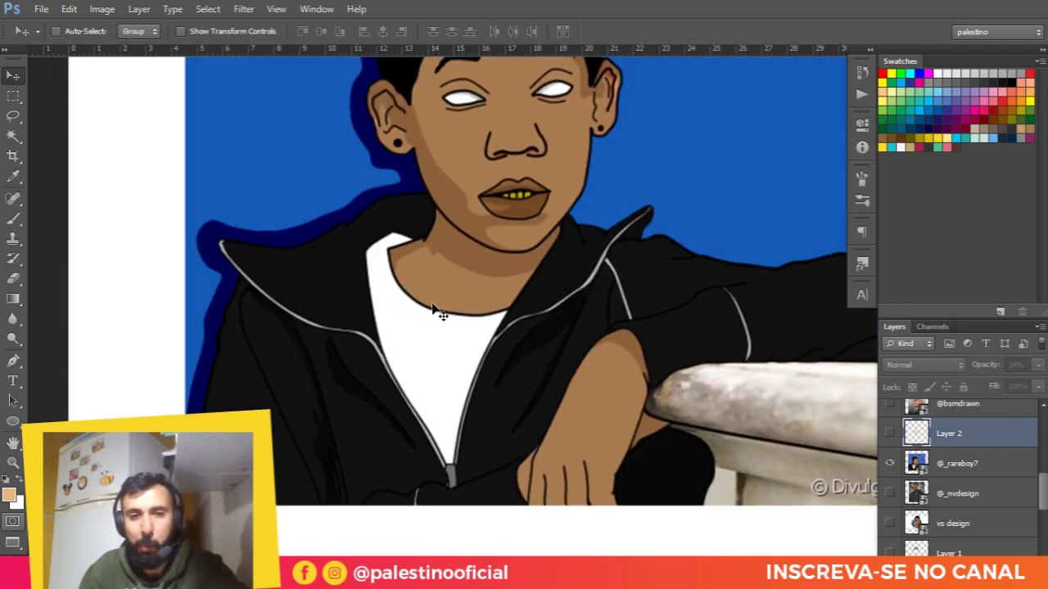
{"action": "scroll", "coordinate": [622, 344], "scroll_direction": "right", "scroll_amount": 1}
{"action": "scroll", "coordinate": [589, 323], "scroll_direction": "right", "scroll_amount": 1}
{"action": "scroll", "coordinate": [589, 323], "scroll_direction": "right", "scroll_amount": 2}
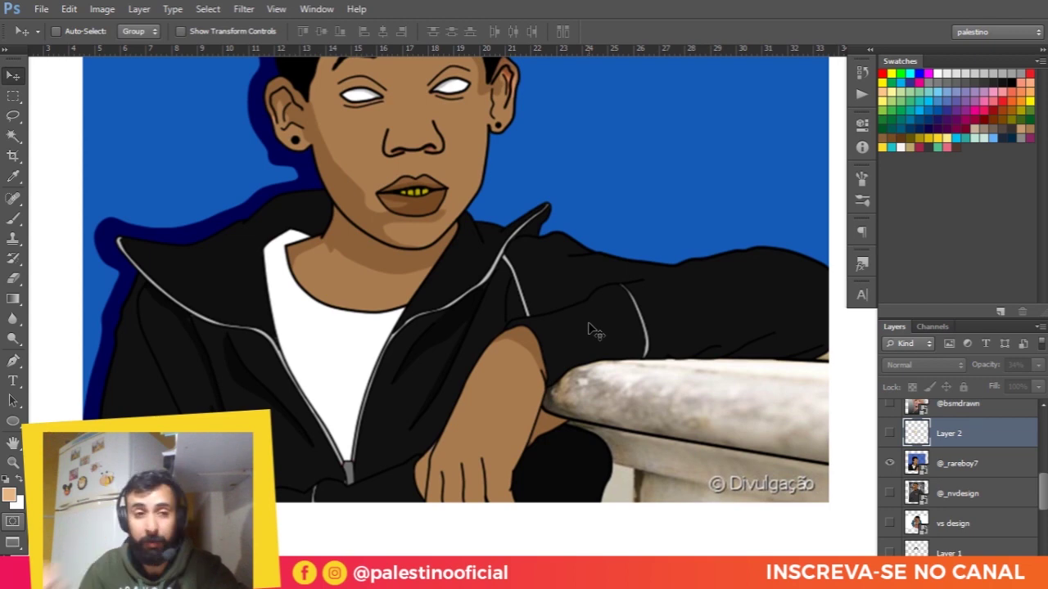
Step: Make the next follower's hat-wearing portrait visible
{"action": "scroll", "coordinate": [687, 320], "scroll_direction": "up", "scroll_amount": 2}
{"action": "scroll", "coordinate": [687, 320], "scroll_direction": "up", "scroll_amount": 2}
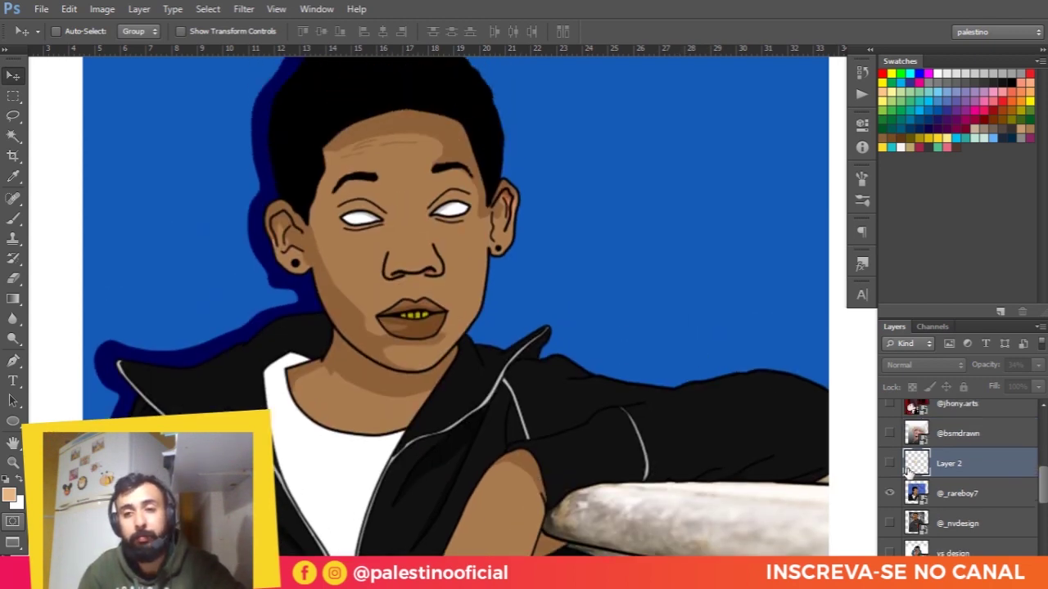
{"action": "scroll", "coordinate": [914, 446], "scroll_direction": "up", "scroll_amount": 1}
{"action": "scroll", "coordinate": [915, 442], "scroll_direction": "up", "scroll_amount": 1}
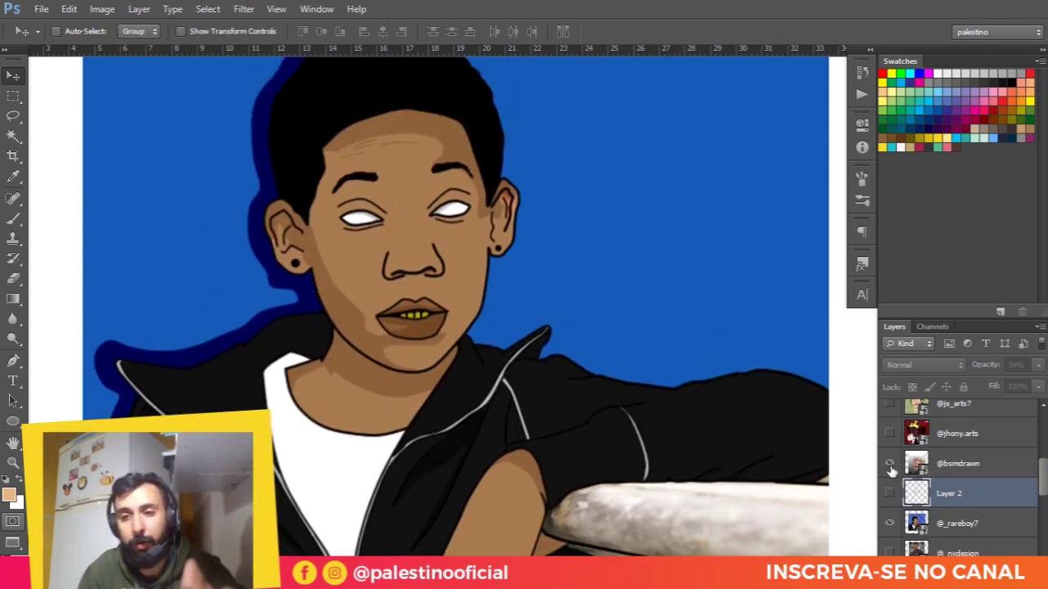
{"action": "left_click", "coordinate": [889, 463]}
{"action": "scroll", "coordinate": [620, 396], "scroll_direction": "down", "scroll_amount": 1}
Step: Hide the blue-background portrait and zoom in on the hat portrait's face
{"action": "scroll", "coordinate": [630, 405], "scroll_direction": "down", "scroll_amount": 1}
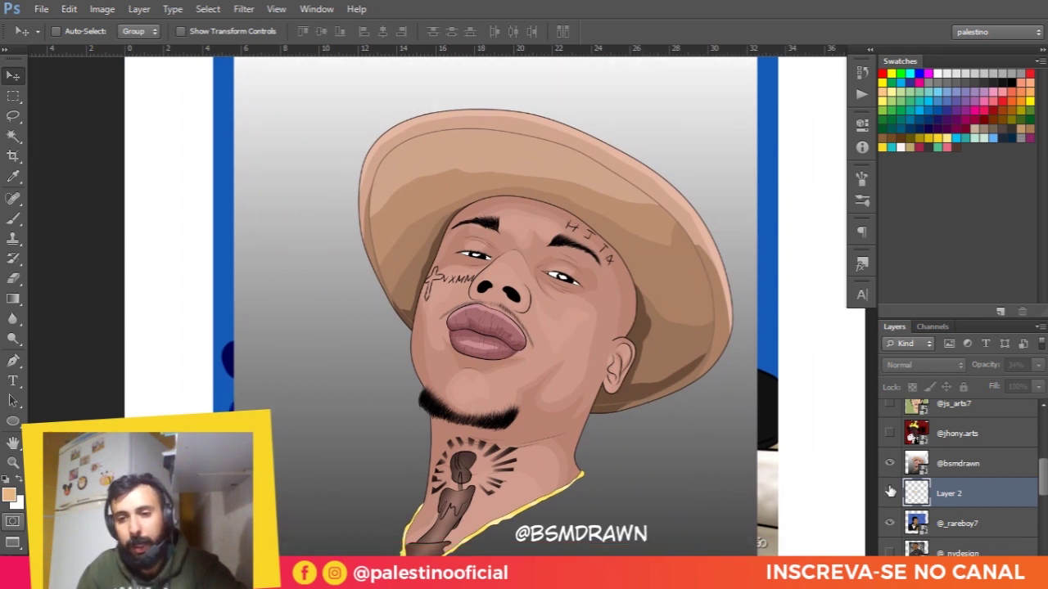
{"action": "left_click", "coordinate": [889, 523]}
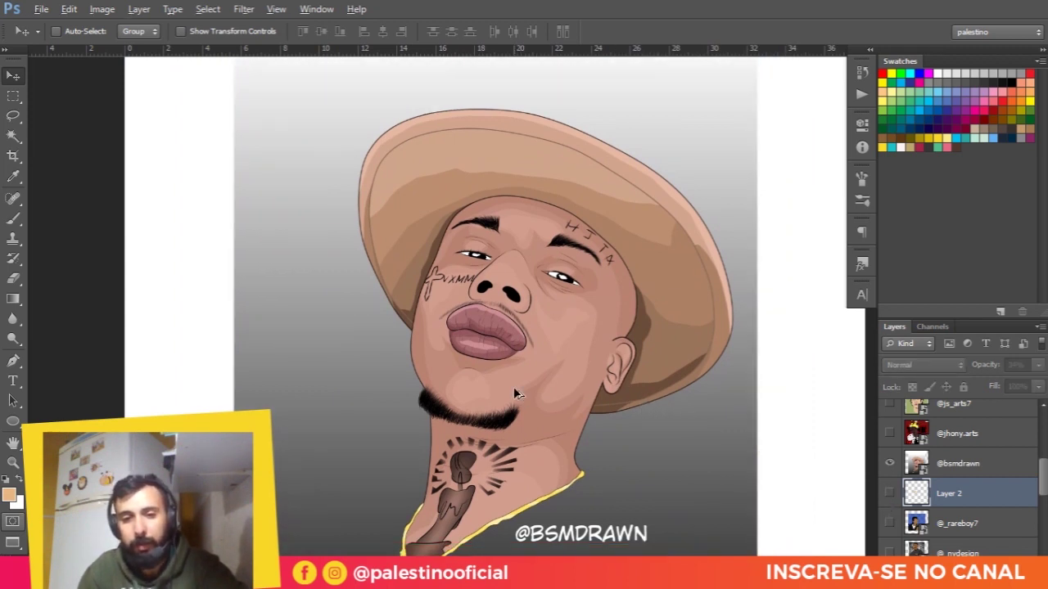
{"action": "scroll", "coordinate": [513, 386], "scroll_direction": "down", "scroll_amount": 1}
{"action": "scroll", "coordinate": [513, 386], "scroll_direction": "down", "scroll_amount": 2}
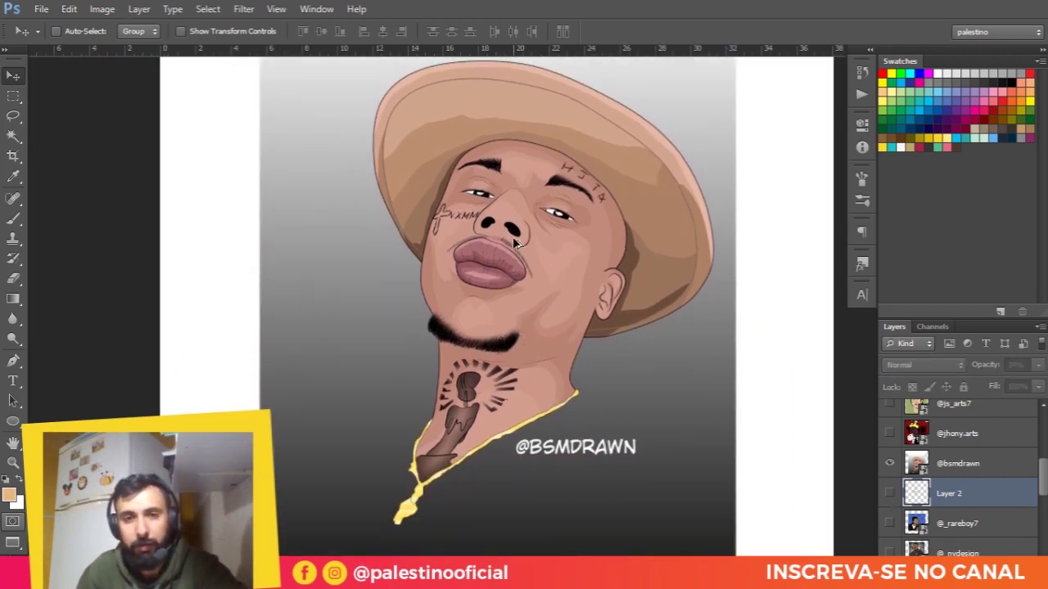
{"action": "scroll", "coordinate": [514, 247], "scroll_direction": "up", "scroll_amount": 1}
{"action": "scroll", "coordinate": [514, 247], "scroll_direction": "up", "scroll_amount": 2}
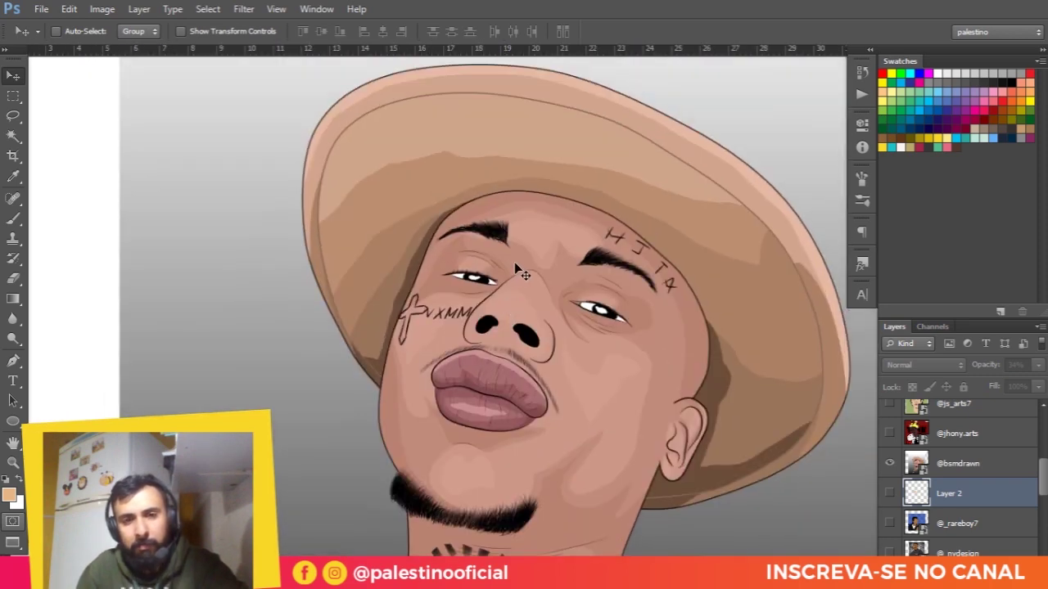
{"action": "scroll", "coordinate": [507, 256], "scroll_direction": "down", "scroll_amount": 3}
{"action": "scroll", "coordinate": [474, 258], "scroll_direction": "down", "scroll_amount": 2}
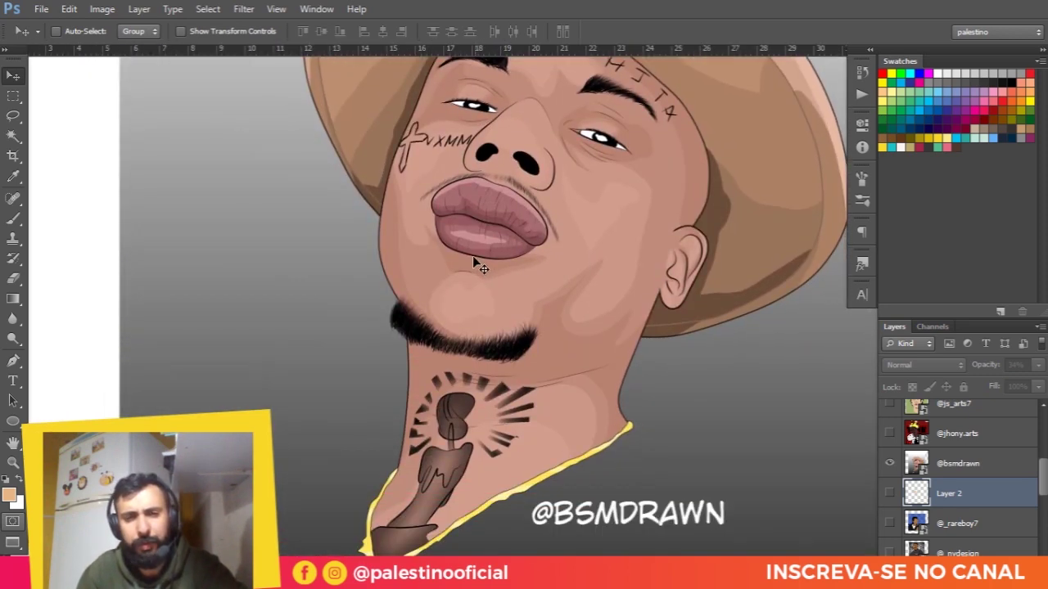
{"action": "scroll", "coordinate": [507, 336], "scroll_direction": "down", "scroll_amount": 3}
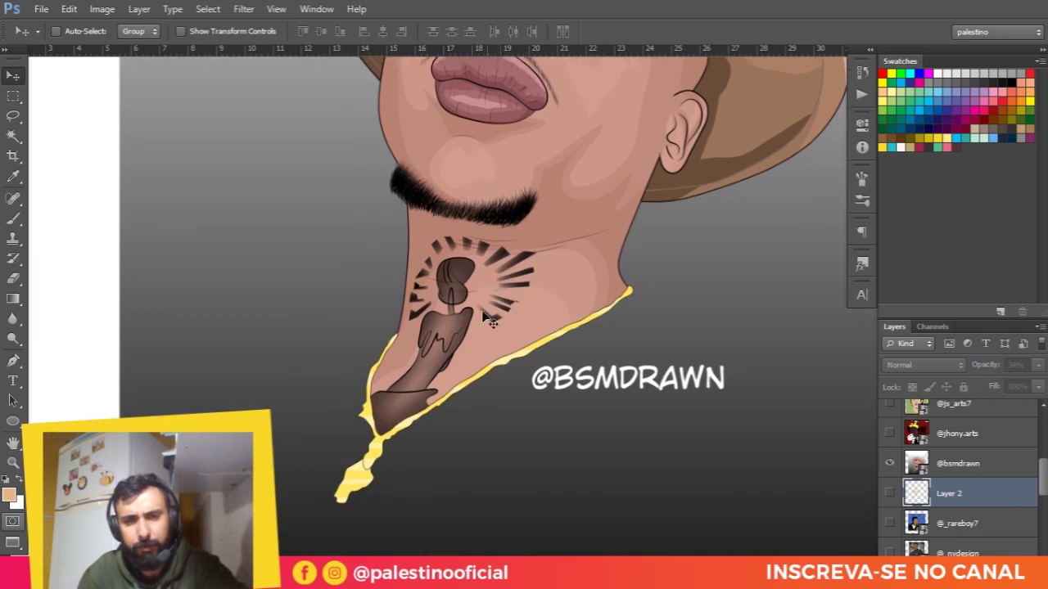
{"action": "scroll", "coordinate": [477, 304], "scroll_direction": "up", "scroll_amount": 5}
{"action": "scroll", "coordinate": [487, 309], "scroll_direction": "up", "scroll_amount": 2}
{"action": "scroll", "coordinate": [493, 298], "scroll_direction": "up", "scroll_amount": 1}
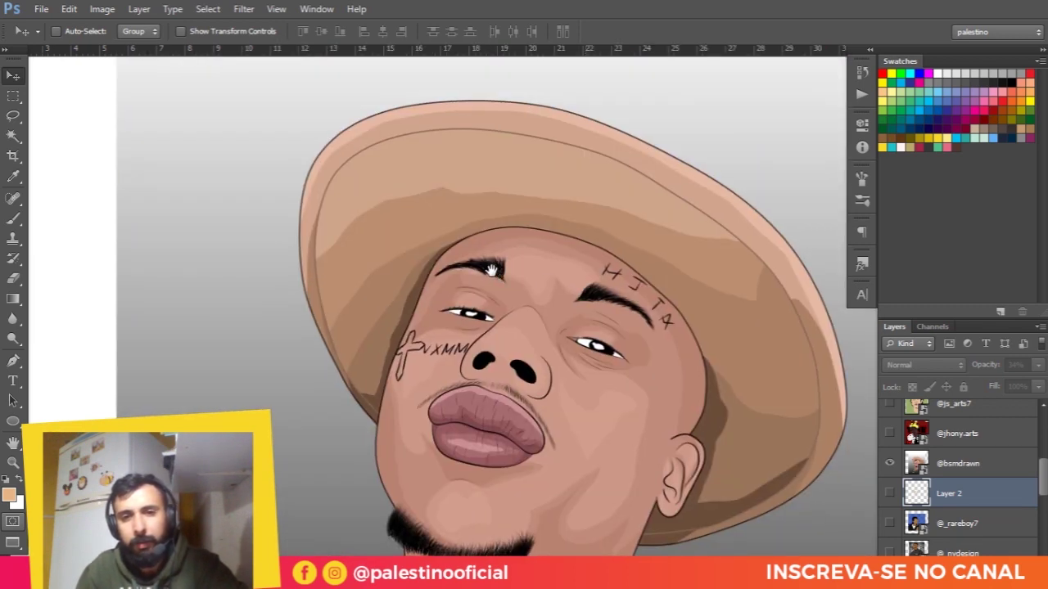
Step: Pan along the hat portrait's brows for a close look
{"action": "scroll", "coordinate": [487, 268], "scroll_direction": "right", "scroll_amount": 3}
{"action": "scroll", "coordinate": [523, 241], "scroll_direction": "up", "scroll_amount": 1}
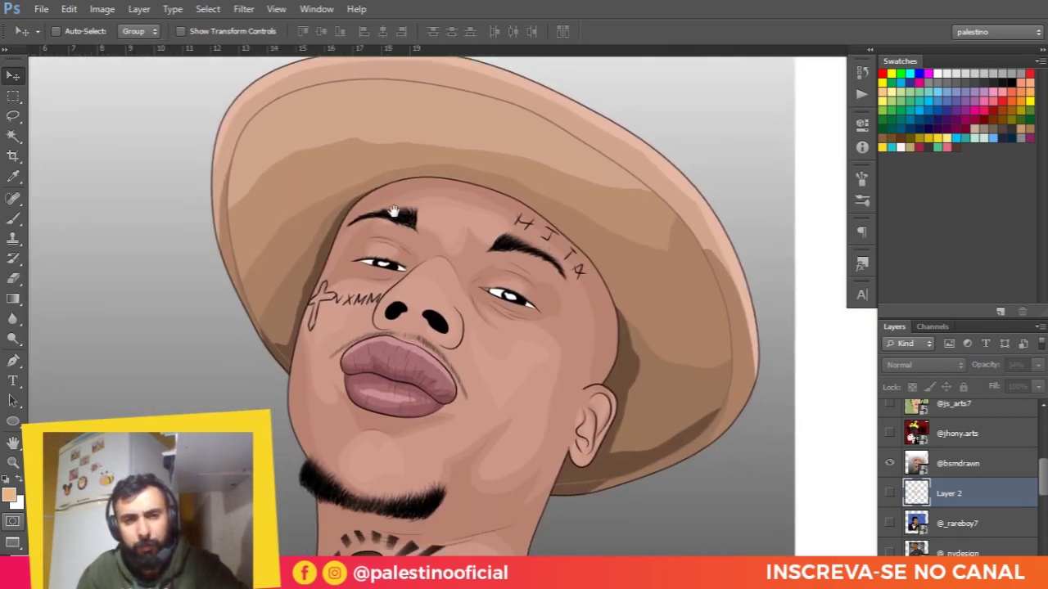
{"action": "scroll", "coordinate": [455, 232], "scroll_direction": "up", "scroll_amount": 2}
{"action": "scroll", "coordinate": [600, 272], "scroll_direction": "up", "scroll_amount": 3}
{"action": "scroll", "coordinate": [491, 249], "scroll_direction": "right", "scroll_amount": 4}
{"action": "scroll", "coordinate": [543, 276], "scroll_direction": "right", "scroll_amount": 1}
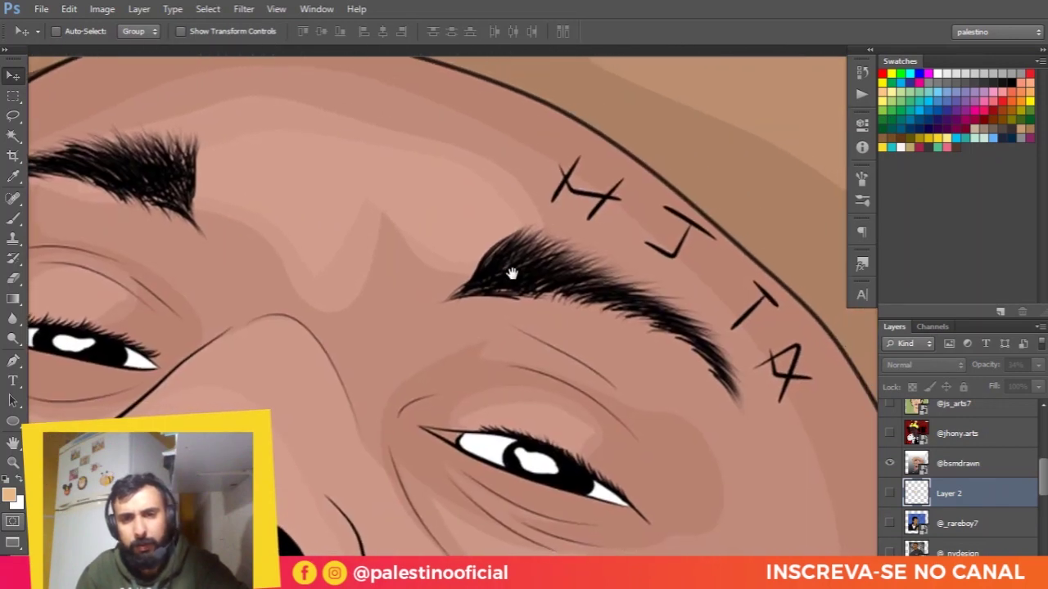
{"action": "scroll", "coordinate": [571, 296], "scroll_direction": "down", "scroll_amount": 1}
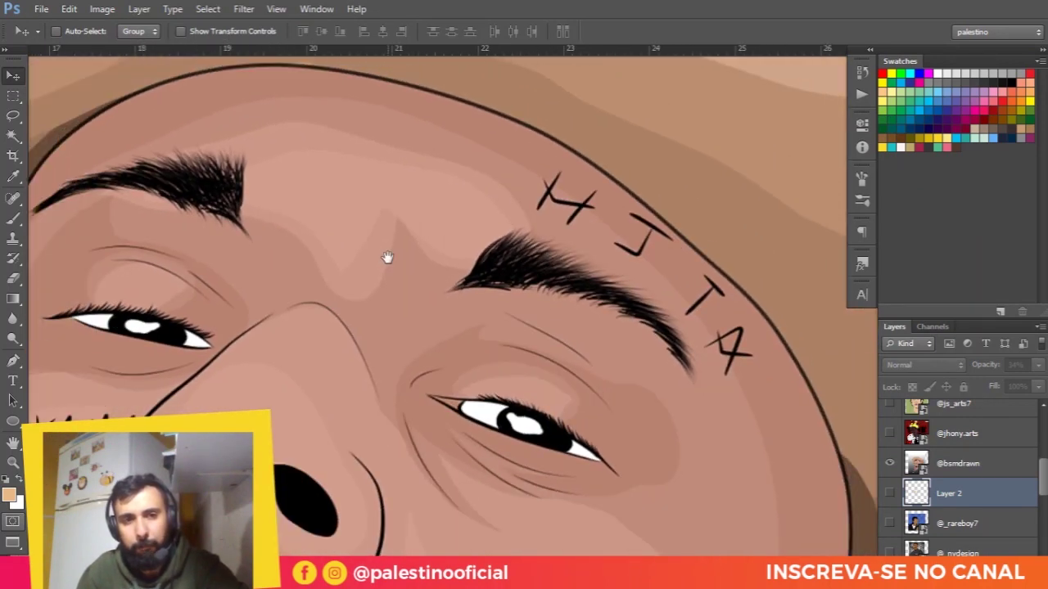
{"action": "left_click_drag", "start_coordinate": [385, 253], "coordinate": [432, 261]}
{"action": "left_click_drag", "start_coordinate": [644, 302], "coordinate": [550, 262]}
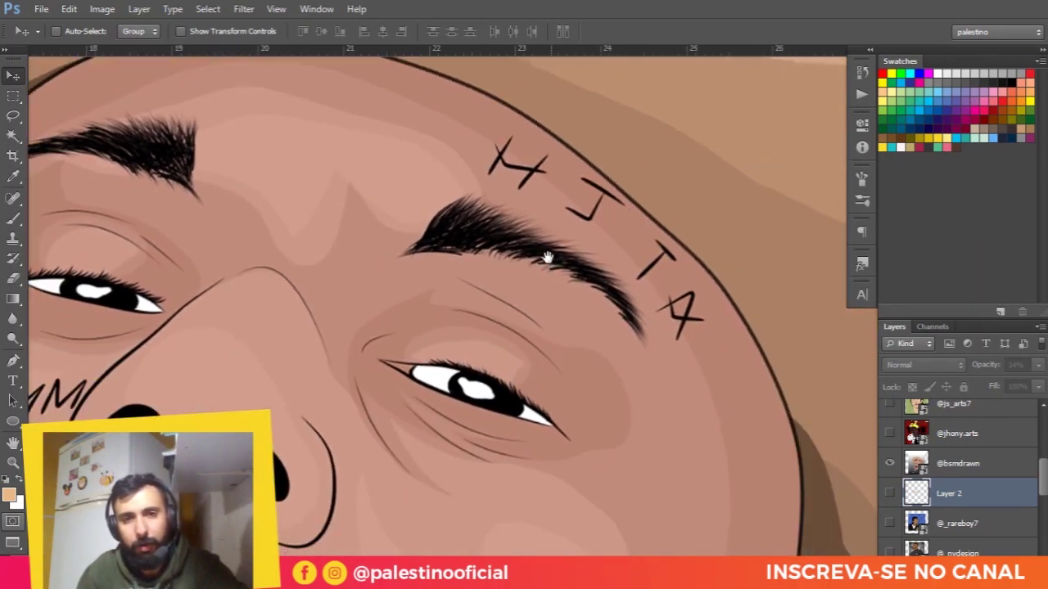
{"action": "scroll", "coordinate": [679, 324], "scroll_direction": "left", "scroll_amount": 2}
{"action": "scroll", "coordinate": [679, 323], "scroll_direction": "down", "scroll_amount": 1}
{"action": "scroll", "coordinate": [638, 292], "scroll_direction": "left", "scroll_amount": 1}
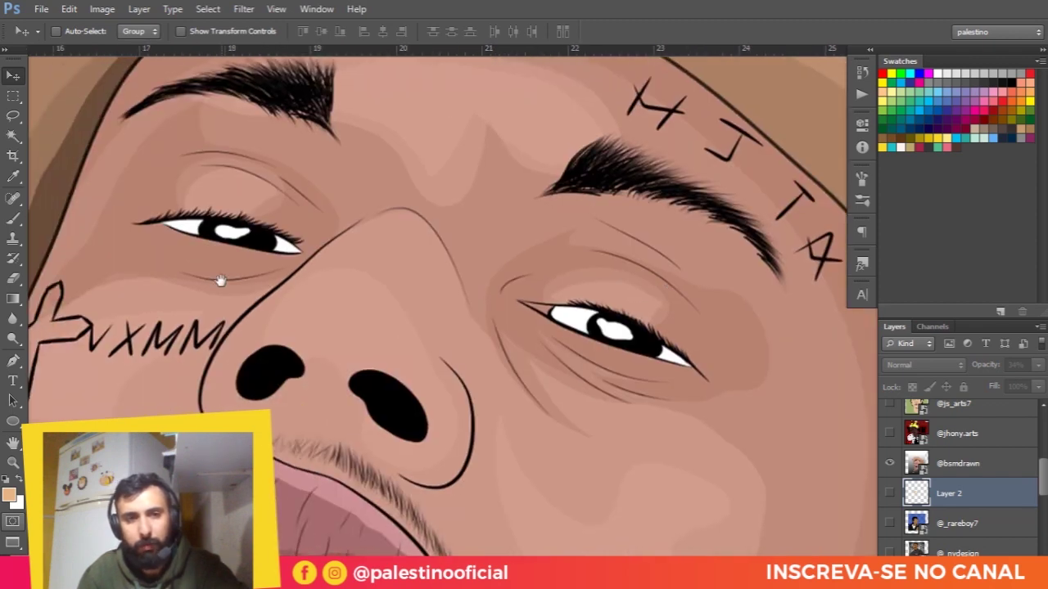
{"action": "scroll", "coordinate": [425, 262], "scroll_direction": "left", "scroll_amount": 3}
{"action": "scroll", "coordinate": [426, 262], "scroll_direction": "down", "scroll_amount": 1}
{"action": "scroll", "coordinate": [442, 205], "scroll_direction": "down", "scroll_amount": 1}
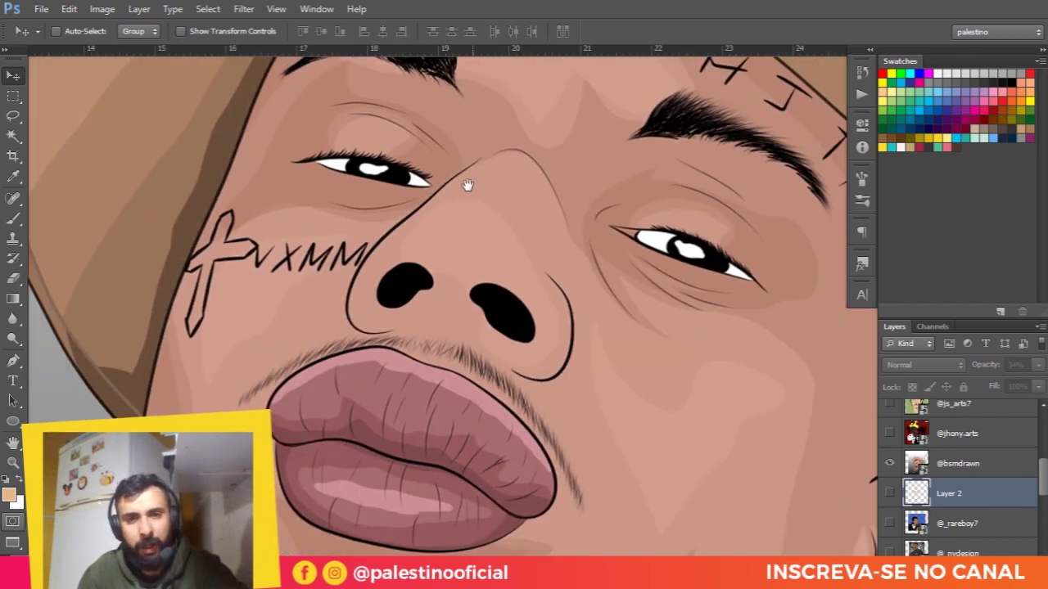
Step: Inspect the nose, lips and beard of the hat portrait up close
{"action": "left_click_drag", "start_coordinate": [473, 171], "coordinate": [479, 156]}
{"action": "scroll", "coordinate": [479, 155], "scroll_direction": "down", "scroll_amount": 1}
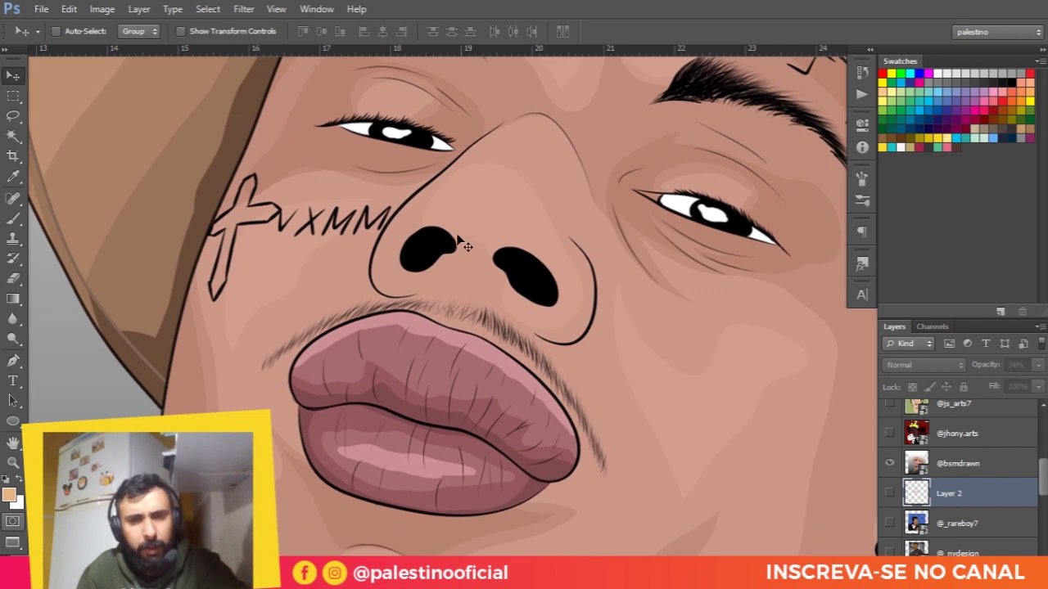
{"action": "scroll", "coordinate": [460, 241], "scroll_direction": "down", "scroll_amount": 1}
{"action": "scroll", "coordinate": [424, 173], "scroll_direction": "down", "scroll_amount": 1}
{"action": "scroll", "coordinate": [643, 407], "scroll_direction": "down", "scroll_amount": 1}
{"action": "scroll", "coordinate": [551, 311], "scroll_direction": "down", "scroll_amount": 1}
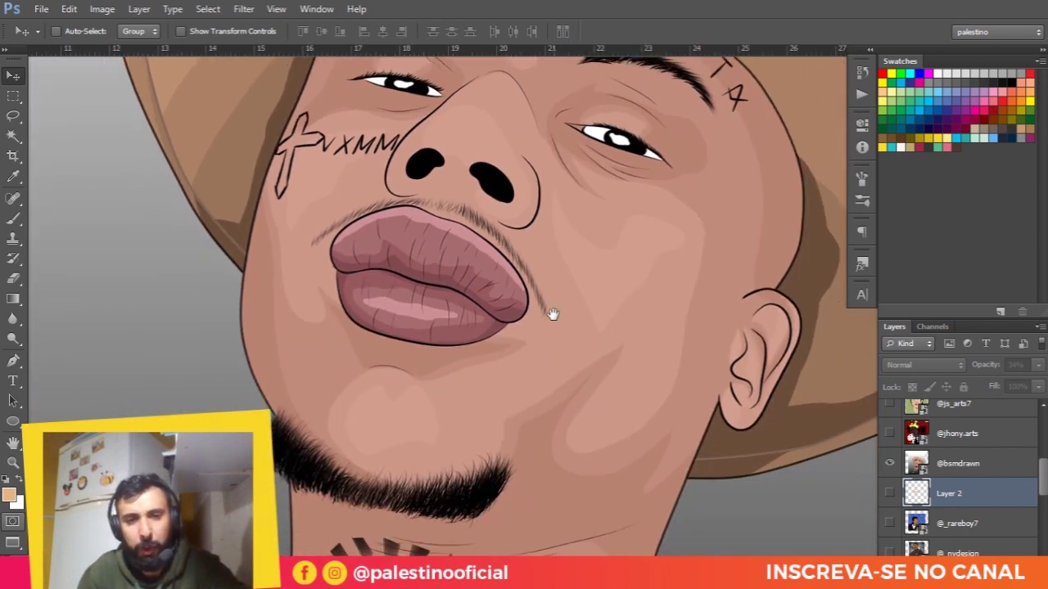
{"action": "scroll", "coordinate": [412, 421], "scroll_direction": "down", "scroll_amount": 2}
{"action": "scroll", "coordinate": [415, 347], "scroll_direction": "right", "scroll_amount": 1}
{"action": "scroll", "coordinate": [415, 347], "scroll_direction": "down", "scroll_amount": 1}
{"action": "scroll", "coordinate": [507, 262], "scroll_direction": "left", "scroll_amount": 1}
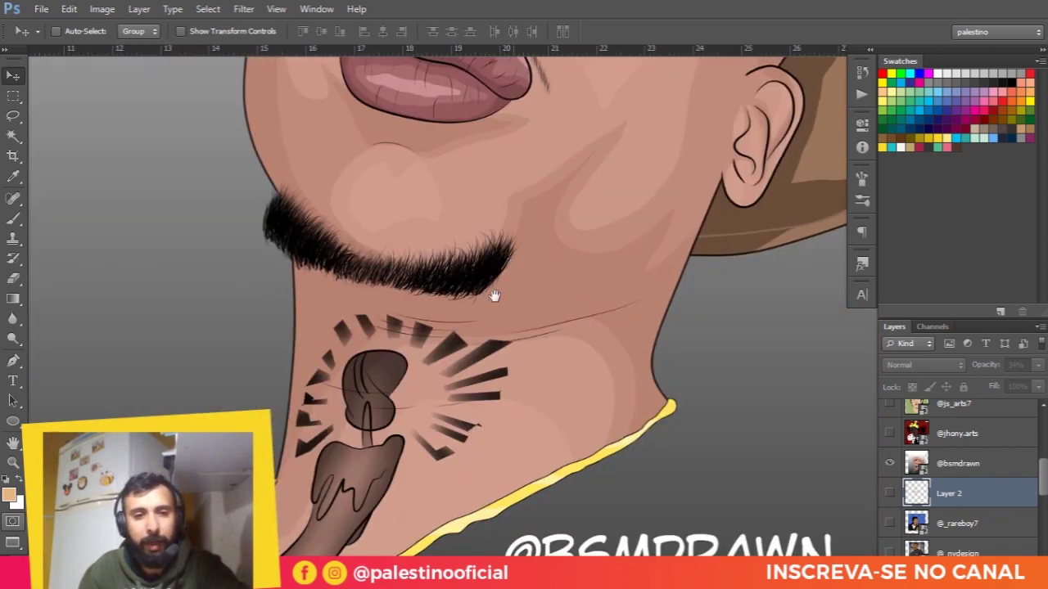
{"action": "scroll", "coordinate": [381, 450], "scroll_direction": "down", "scroll_amount": 1}
{"action": "scroll", "coordinate": [432, 437], "scroll_direction": "down", "scroll_amount": 1}
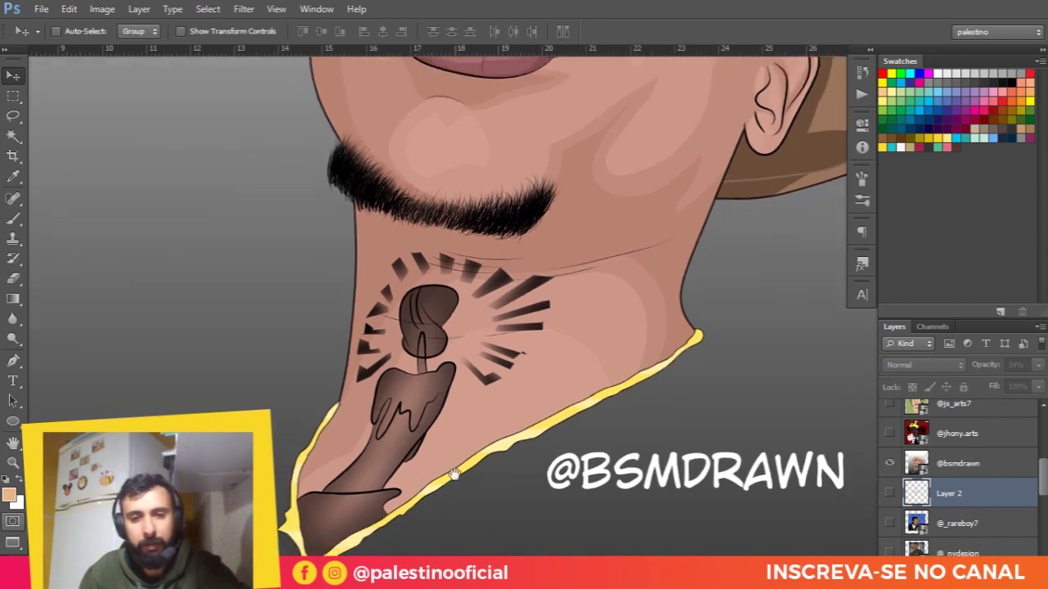
{"action": "scroll", "coordinate": [482, 385], "scroll_direction": "up", "scroll_amount": 1}
{"action": "scroll", "coordinate": [482, 384], "scroll_direction": "down", "scroll_amount": 1}
{"action": "scroll", "coordinate": [430, 402], "scroll_direction": "right", "scroll_amount": 1}
{"action": "scroll", "coordinate": [497, 320], "scroll_direction": "up", "scroll_amount": 1}
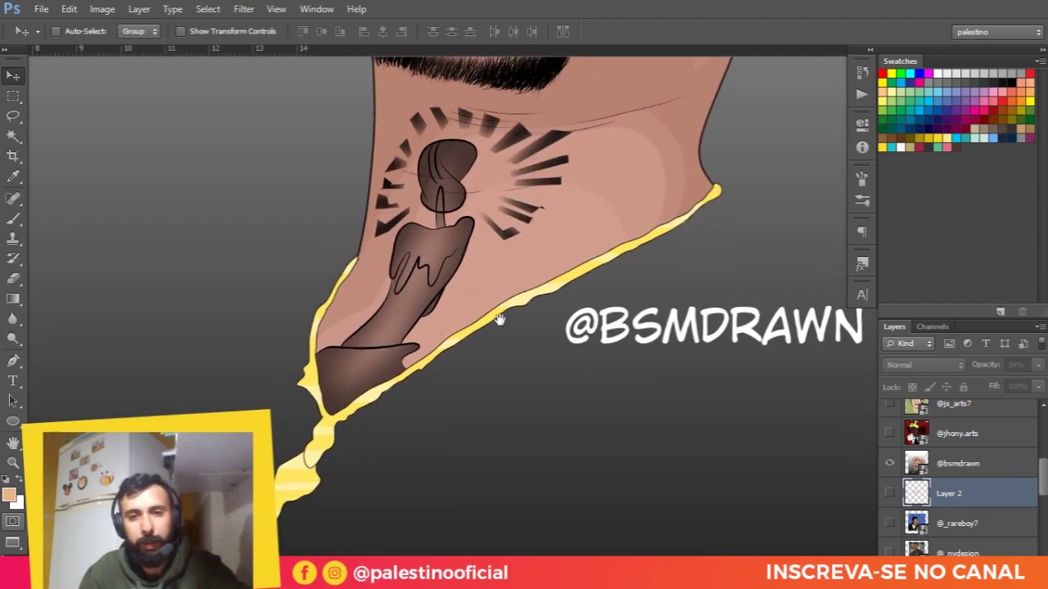
{"action": "scroll", "coordinate": [510, 315], "scroll_direction": "down", "scroll_amount": 1}
Step: Move the view from the neck back up over the face, ear, hat and forehead
{"action": "left_click_drag", "start_coordinate": [676, 180], "coordinate": [559, 357]}
{"action": "left_click_drag", "start_coordinate": [559, 246], "coordinate": [570, 363]}
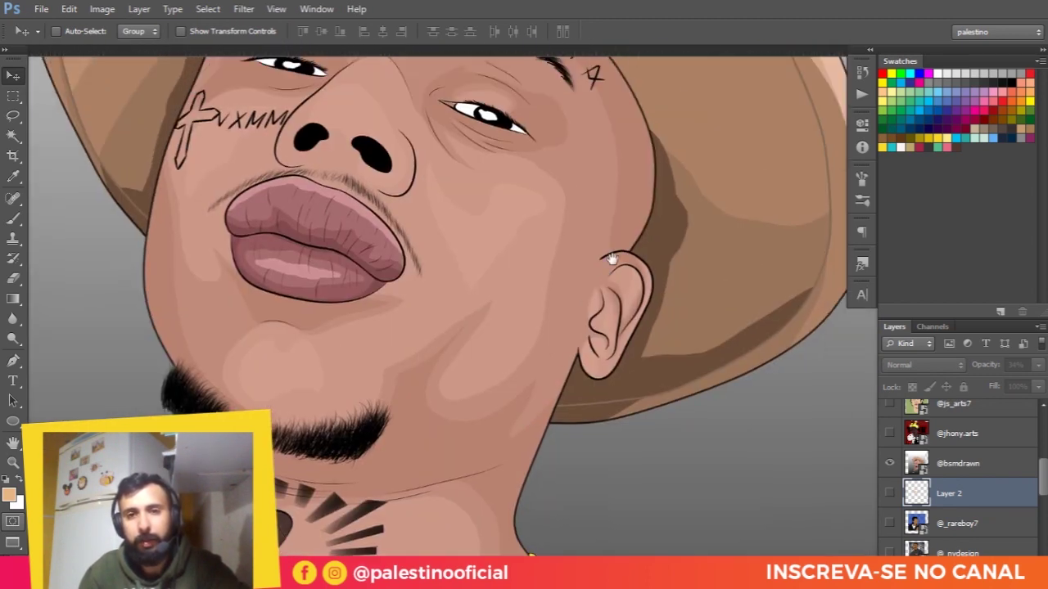
{"action": "scroll", "coordinate": [570, 362], "scroll_direction": "up", "scroll_amount": 1}
{"action": "scroll", "coordinate": [571, 362], "scroll_direction": "down", "scroll_amount": 1}
{"action": "left_click_drag", "start_coordinate": [655, 256], "coordinate": [696, 299]}
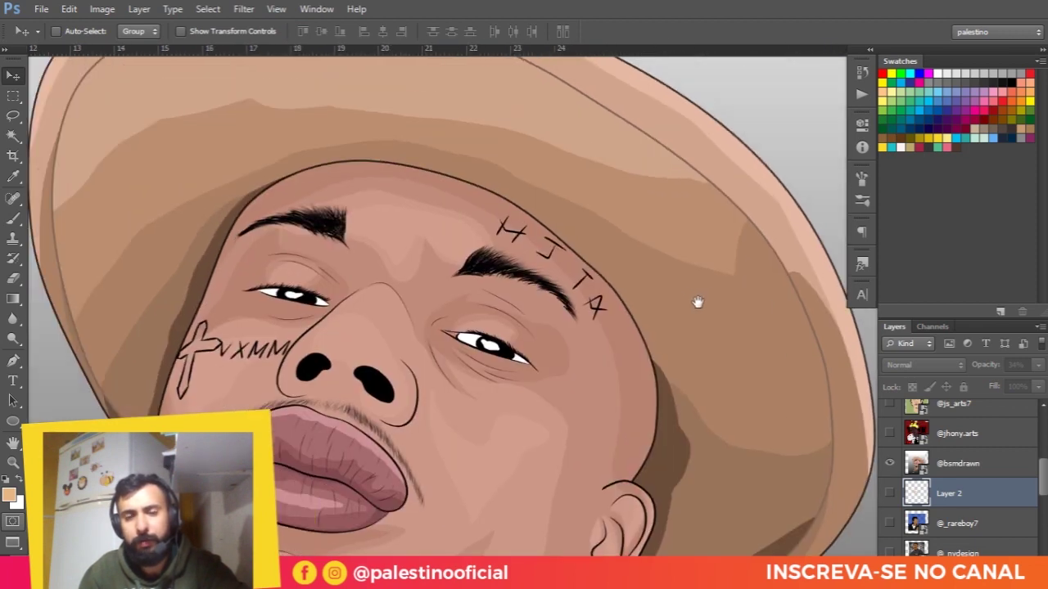
{"action": "scroll", "coordinate": [482, 282], "scroll_direction": "up", "scroll_amount": 1}
{"action": "scroll", "coordinate": [426, 270], "scroll_direction": "down", "scroll_amount": 3}
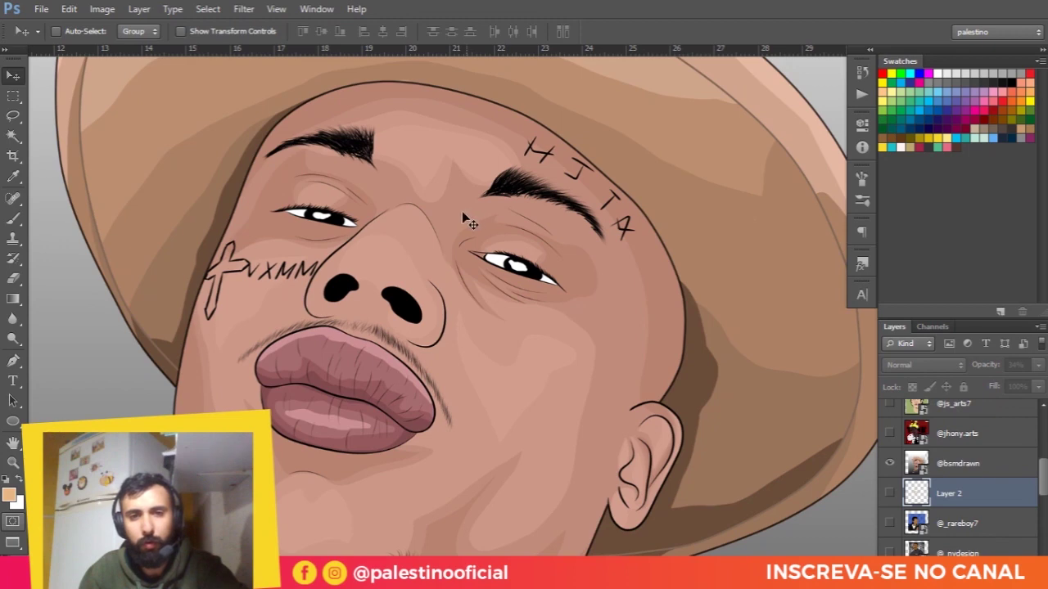
{"action": "scroll", "coordinate": [471, 213], "scroll_direction": "down", "scroll_amount": 1}
{"action": "scroll", "coordinate": [482, 205], "scroll_direction": "down", "scroll_amount": 1}
{"action": "scroll", "coordinate": [491, 199], "scroll_direction": "up", "scroll_amount": 1}
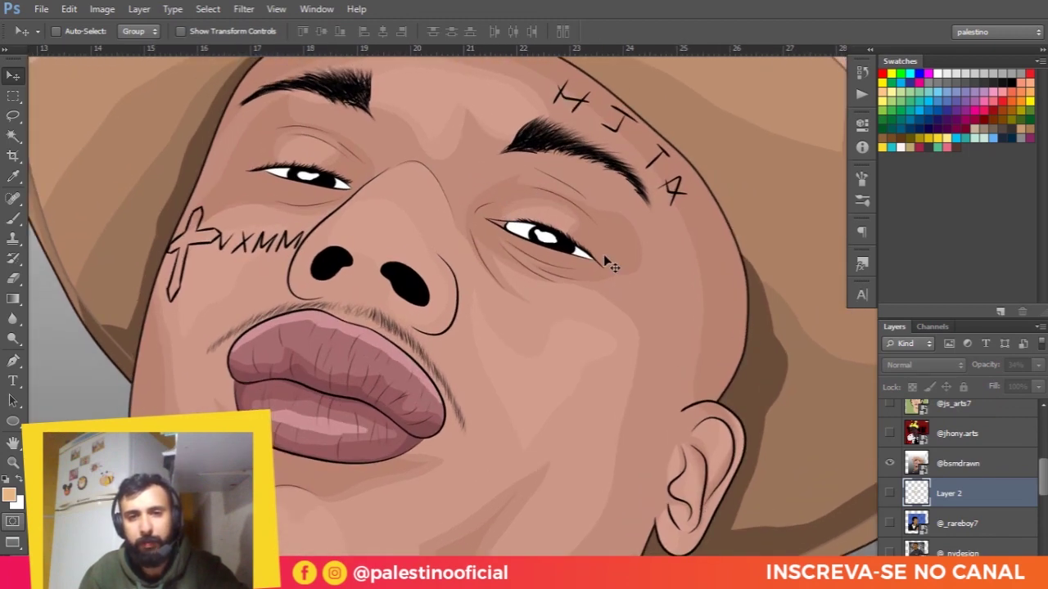
Step: Look over the neck tattoo, then hide the hat portrait layer
{"action": "scroll", "coordinate": [313, 189], "scroll_direction": "down", "scroll_amount": 3}
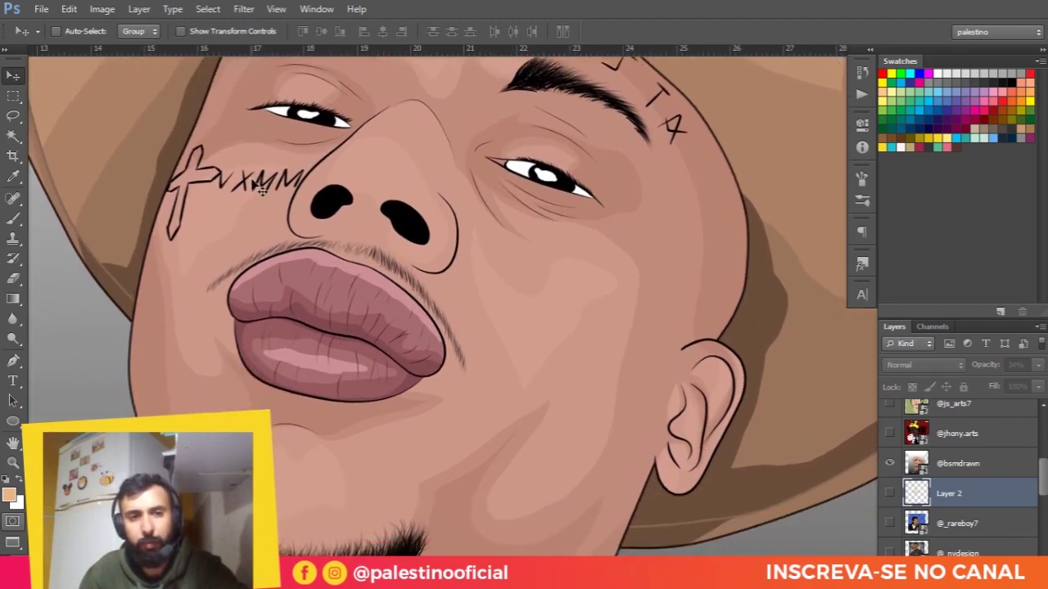
{"action": "scroll", "coordinate": [254, 191], "scroll_direction": "down", "scroll_amount": 1}
{"action": "scroll", "coordinate": [275, 222], "scroll_direction": "down", "scroll_amount": 2}
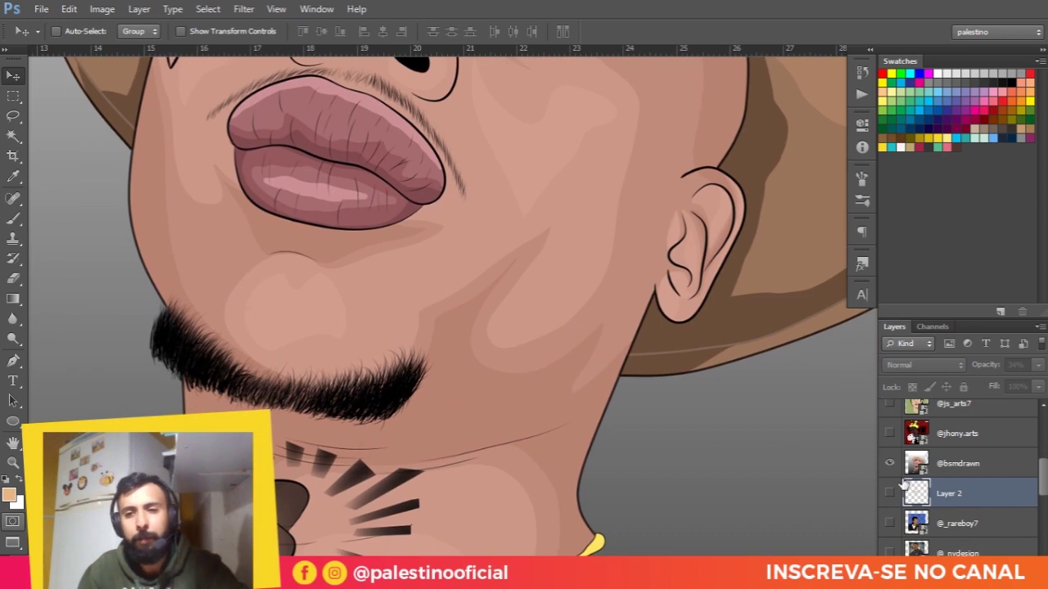
{"action": "scroll", "coordinate": [483, 335], "scroll_direction": "down", "scroll_amount": 1}
{"action": "scroll", "coordinate": [486, 319], "scroll_direction": "down", "scroll_amount": 1}
{"action": "scroll", "coordinate": [488, 315], "scroll_direction": "down", "scroll_amount": 1}
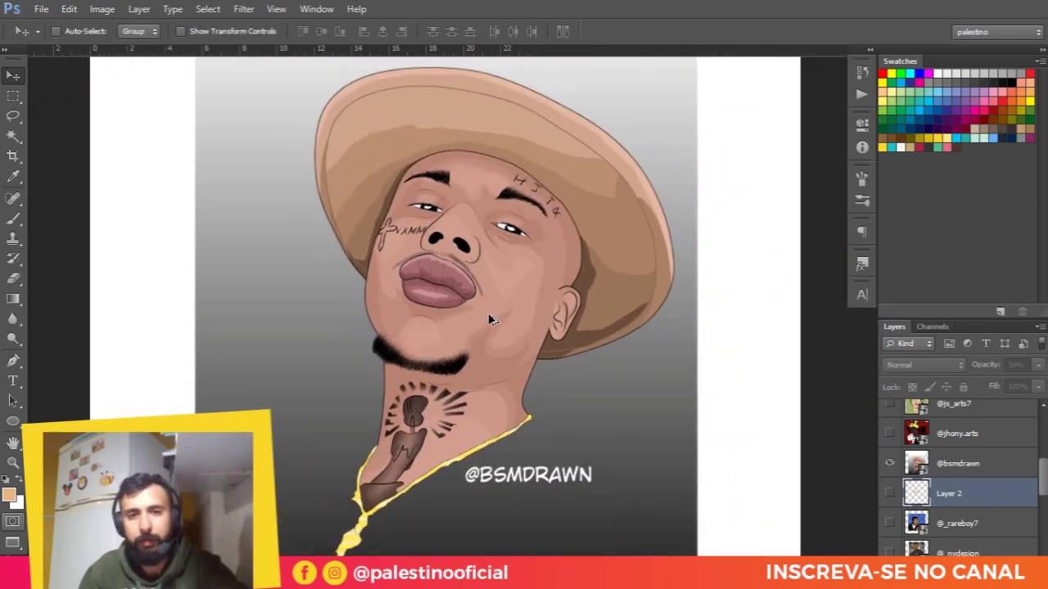
{"action": "scroll", "coordinate": [488, 312], "scroll_direction": "up", "scroll_amount": 1}
{"action": "scroll", "coordinate": [774, 480], "scroll_direction": "down", "scroll_amount": 2}
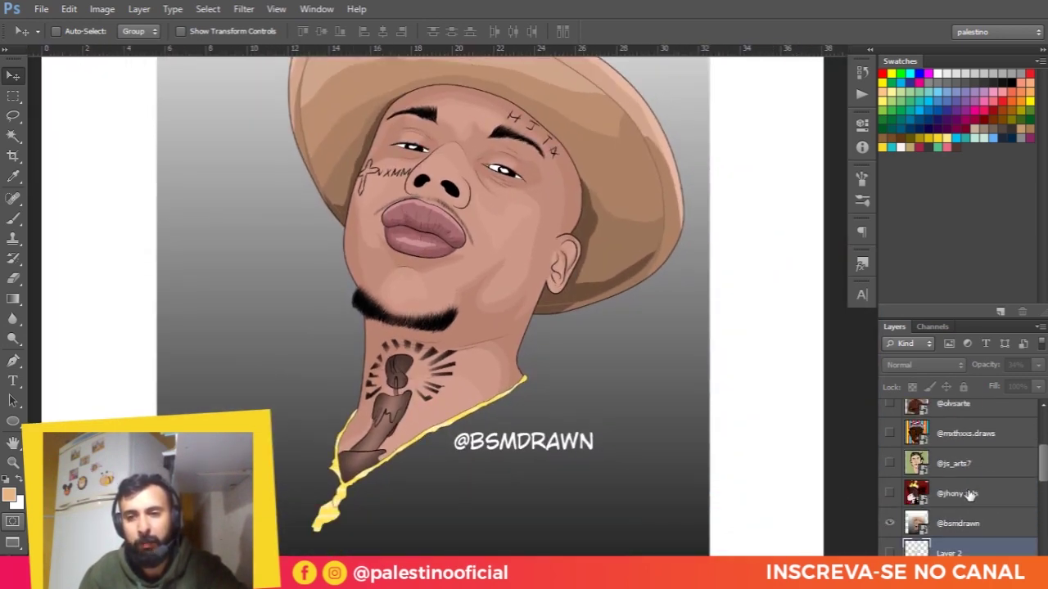
{"action": "scroll", "coordinate": [896, 481], "scroll_direction": "up", "scroll_amount": 1}
{"action": "left_click", "coordinate": [890, 492]}
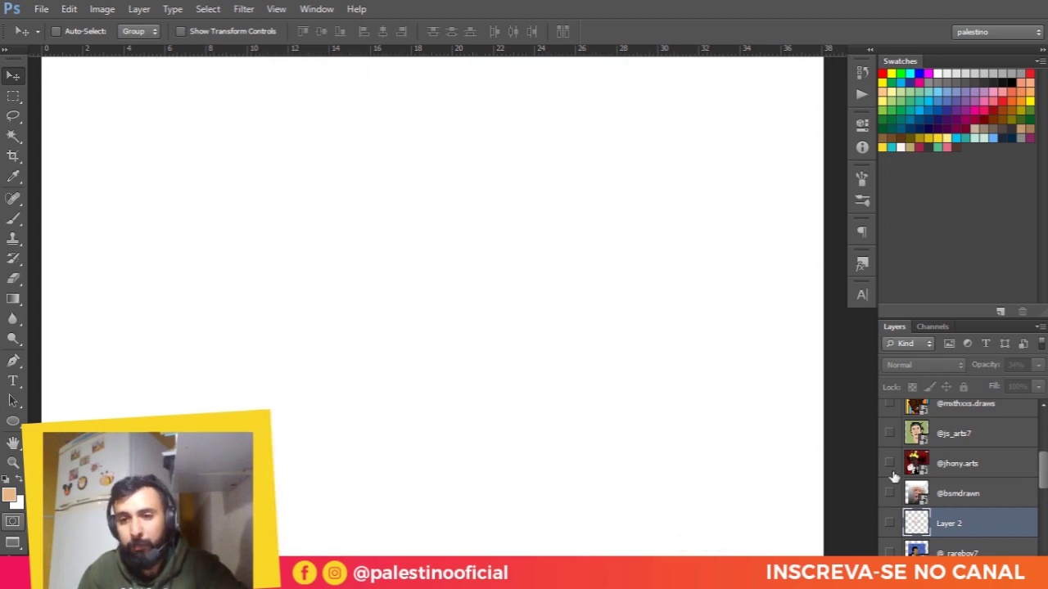
{"action": "left_click", "coordinate": [889, 463]}
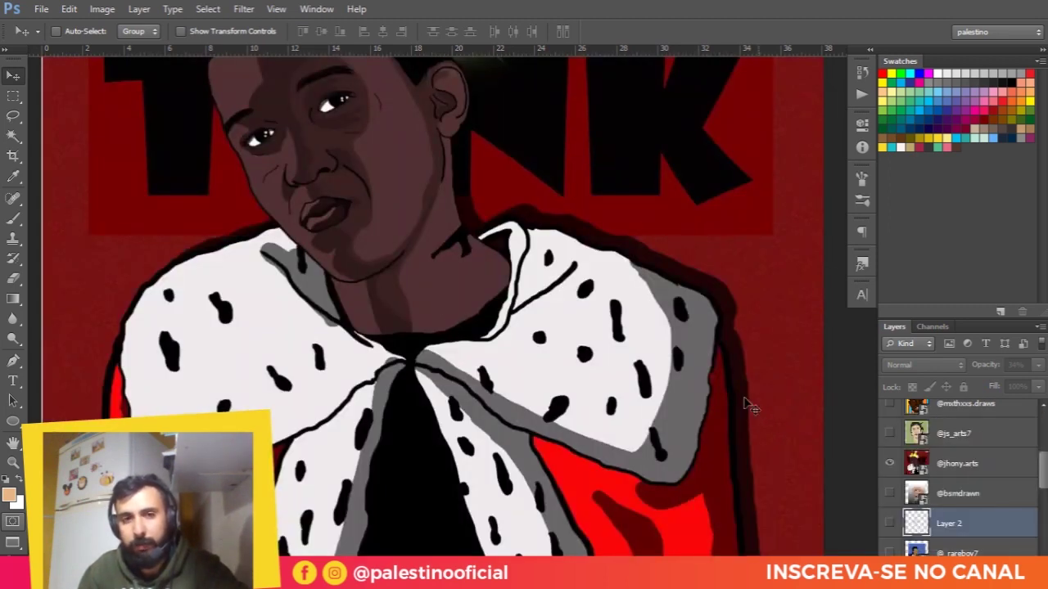
{"action": "scroll", "coordinate": [450, 264], "scroll_direction": "down", "scroll_amount": 1}
{"action": "scroll", "coordinate": [426, 282], "scroll_direction": "down", "scroll_amount": 1}
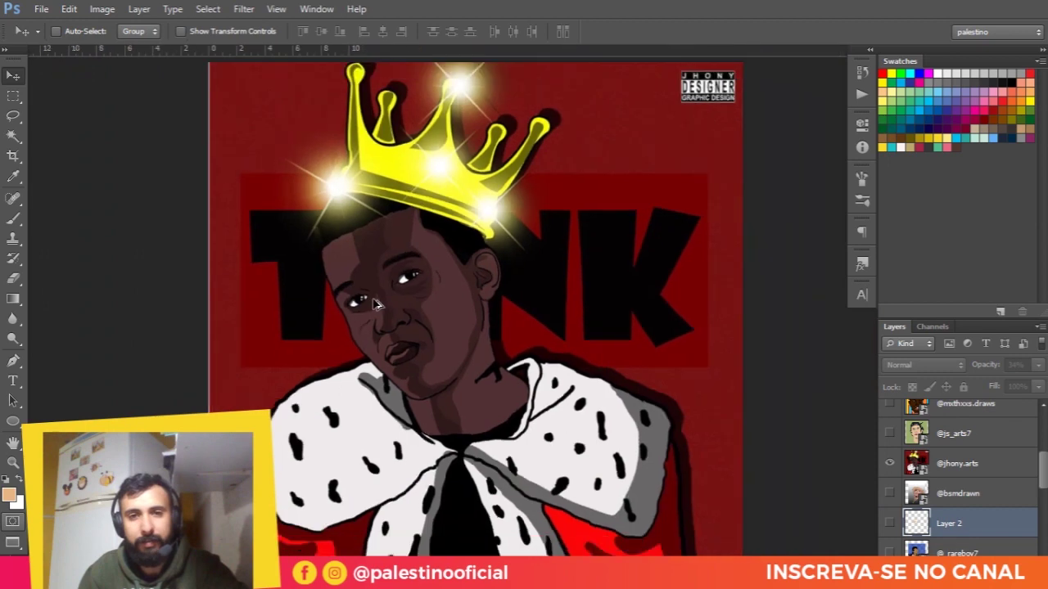
{"action": "scroll", "coordinate": [395, 303], "scroll_direction": "down", "scroll_amount": 1}
{"action": "scroll", "coordinate": [396, 303], "scroll_direction": "down", "scroll_amount": 1}
{"action": "scroll", "coordinate": [405, 304], "scroll_direction": "up", "scroll_amount": 1}
{"action": "scroll", "coordinate": [422, 305], "scroll_direction": "up", "scroll_amount": 1}
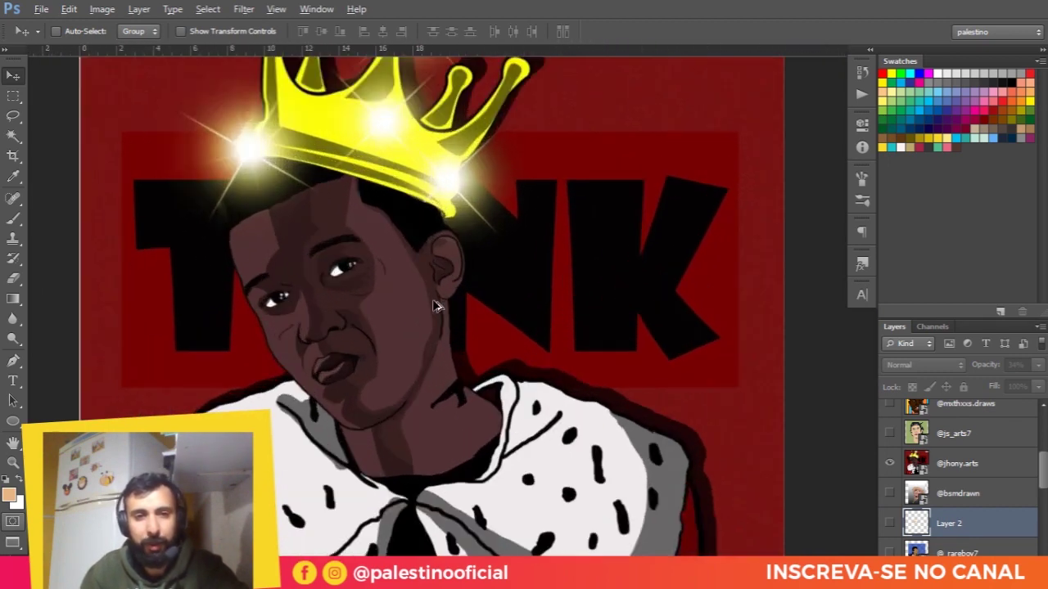
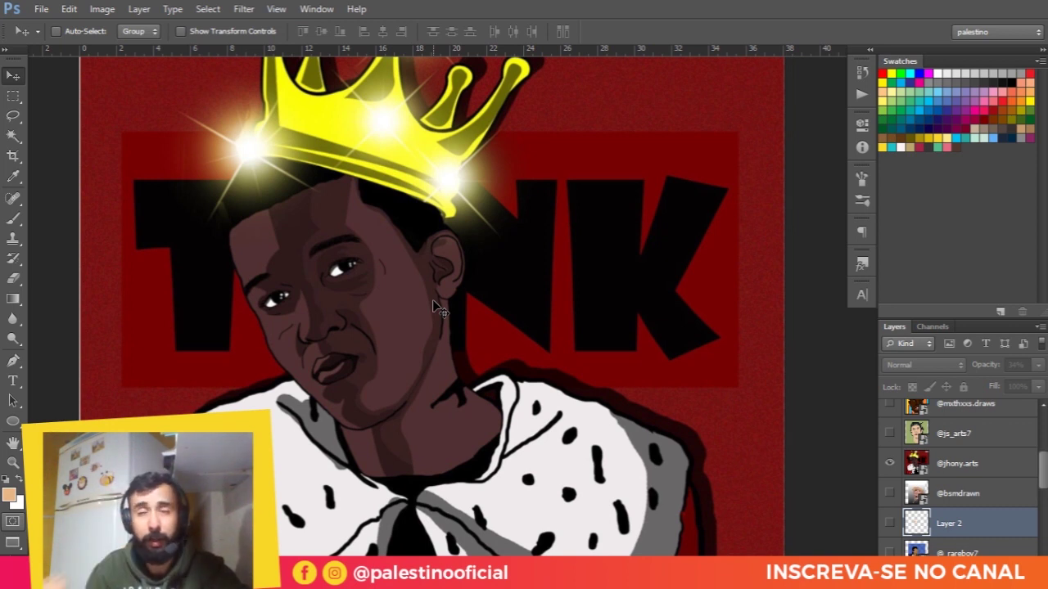
Step: Zoom into the previous artwork's crown above the face and its fur collar and cape
{"action": "scroll", "coordinate": [432, 300], "scroll_direction": "down", "scroll_amount": 1}
{"action": "scroll", "coordinate": [434, 262], "scroll_direction": "down", "scroll_amount": 1}
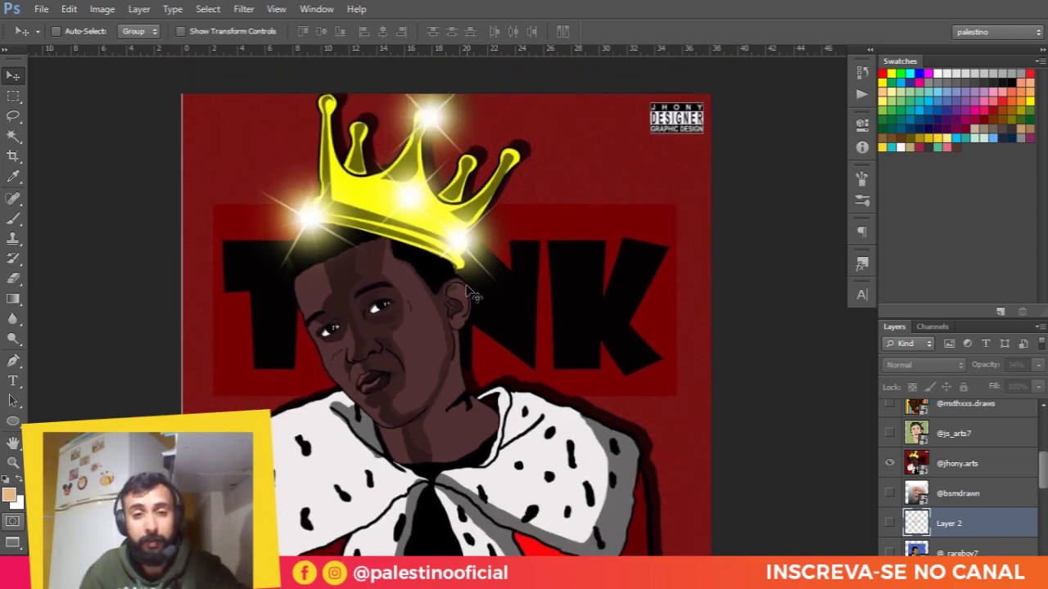
{"action": "scroll", "coordinate": [435, 216], "scroll_direction": "up", "scroll_amount": 1}
{"action": "scroll", "coordinate": [435, 216], "scroll_direction": "up", "scroll_amount": 1}
{"action": "scroll", "coordinate": [396, 293], "scroll_direction": "up", "scroll_amount": 1}
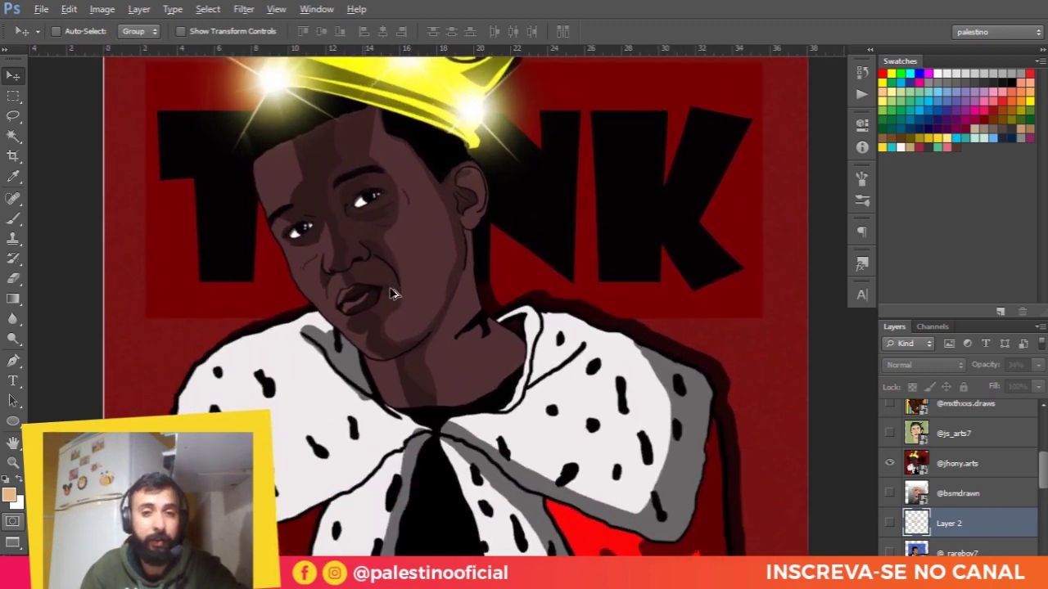
{"action": "scroll", "coordinate": [416, 297], "scroll_direction": "up", "scroll_amount": 1}
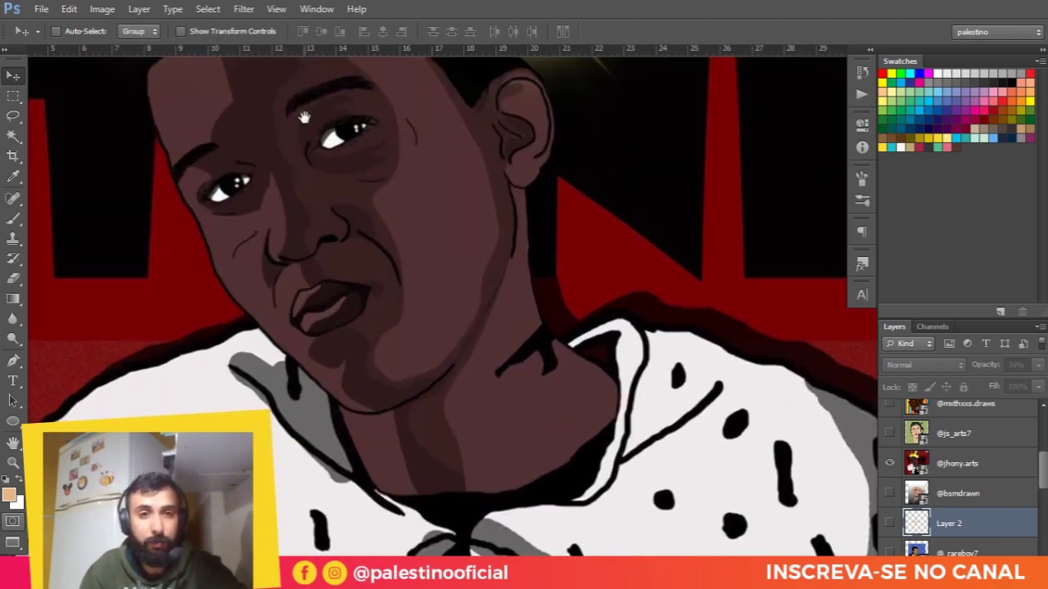
{"action": "left_click_drag", "start_coordinate": [304, 118], "coordinate": [393, 221]}
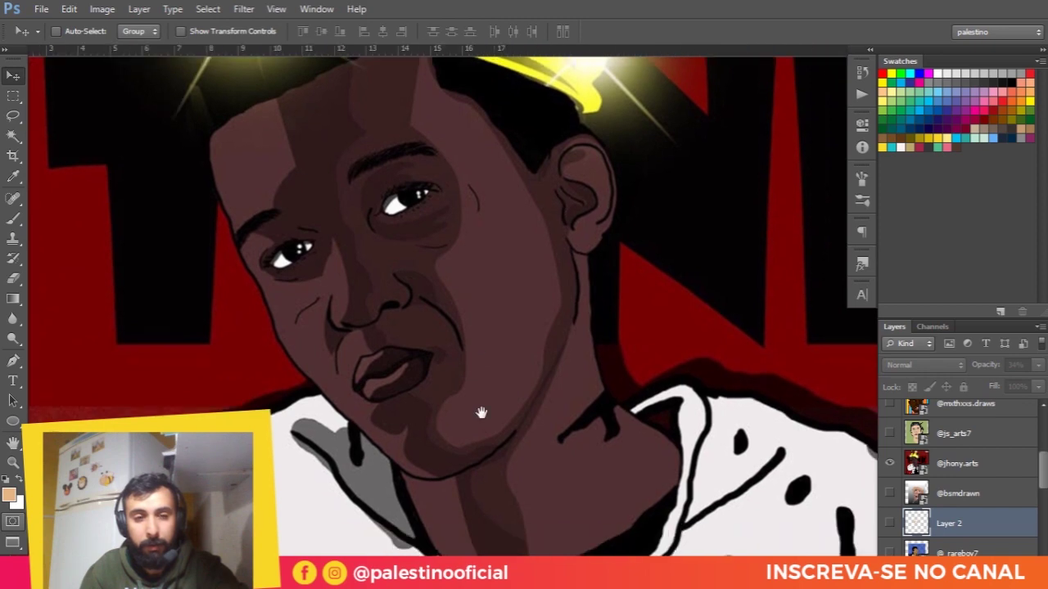
{"action": "left_click_drag", "start_coordinate": [486, 409], "coordinate": [503, 246]}
{"action": "scroll", "coordinate": [402, 218], "scroll_direction": "up", "scroll_amount": 1}
{"action": "scroll", "coordinate": [389, 306], "scroll_direction": "up", "scroll_amount": 1}
{"action": "scroll", "coordinate": [390, 306], "scroll_direction": "down", "scroll_amount": 2}
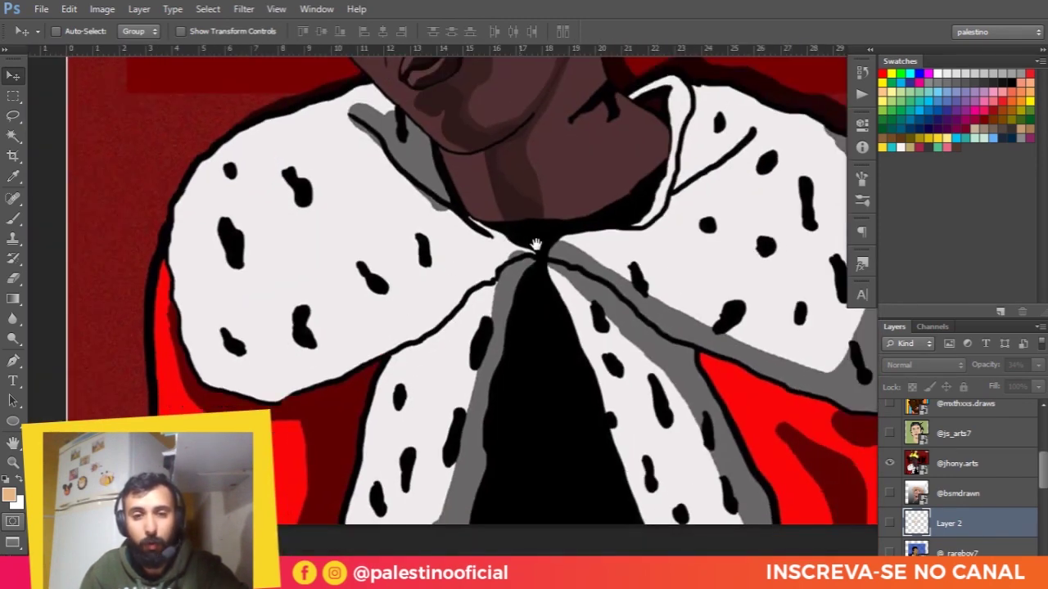
{"action": "scroll", "coordinate": [384, 250], "scroll_direction": "right", "scroll_amount": 2}
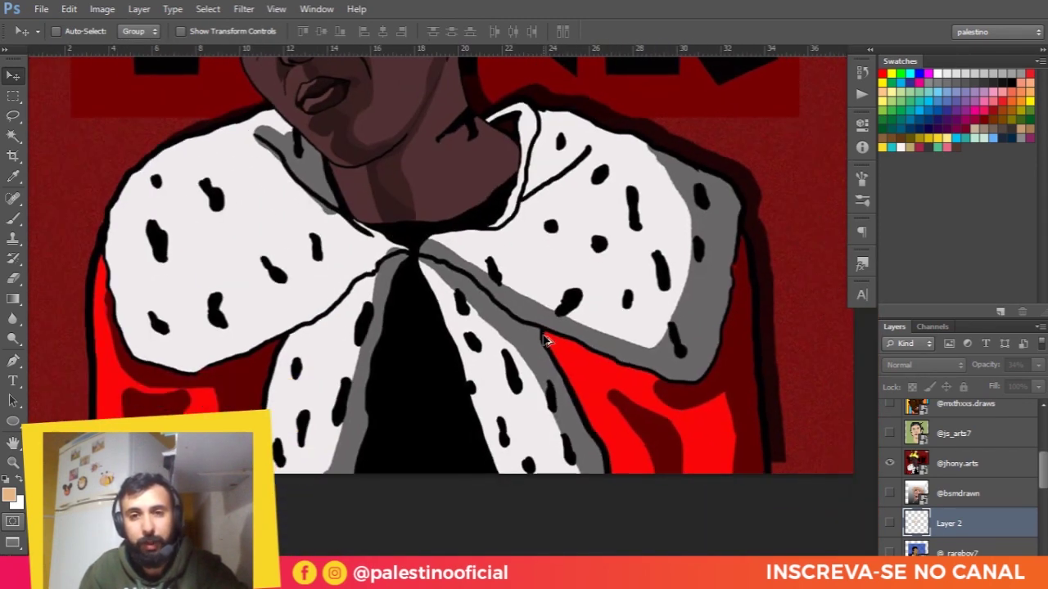
{"action": "scroll", "coordinate": [540, 352], "scroll_direction": "up", "scroll_amount": 1}
{"action": "scroll", "coordinate": [540, 366], "scroll_direction": "down", "scroll_amount": 3}
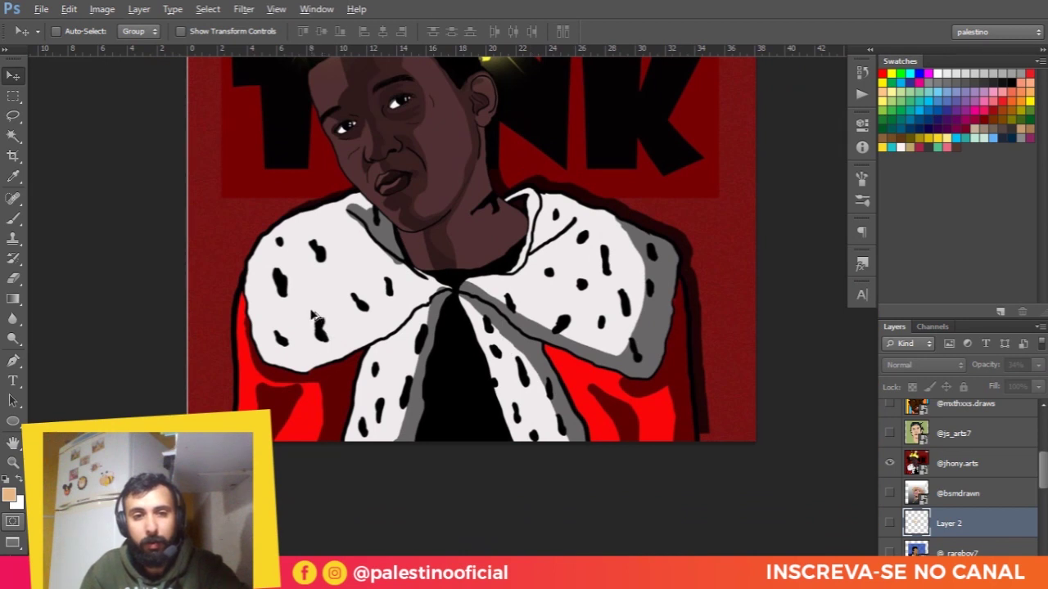
{"action": "scroll", "coordinate": [319, 318], "scroll_direction": "up", "scroll_amount": 1}
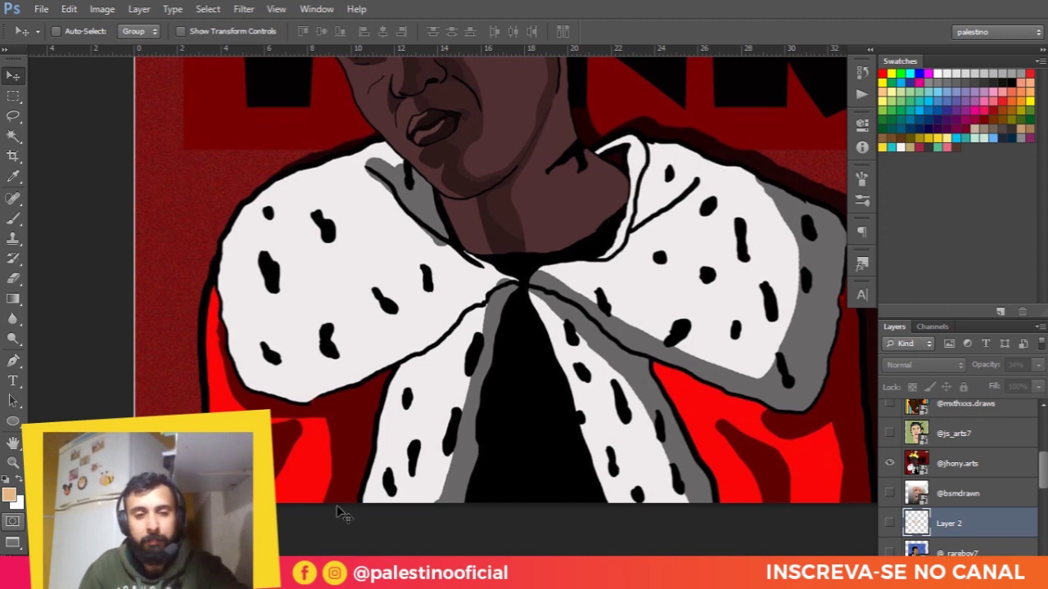
Step: Inspect the fur collar, crowned face and TNK lettering, then center the whole poster
{"action": "left_click_drag", "start_coordinate": [322, 509], "coordinate": [260, 393]}
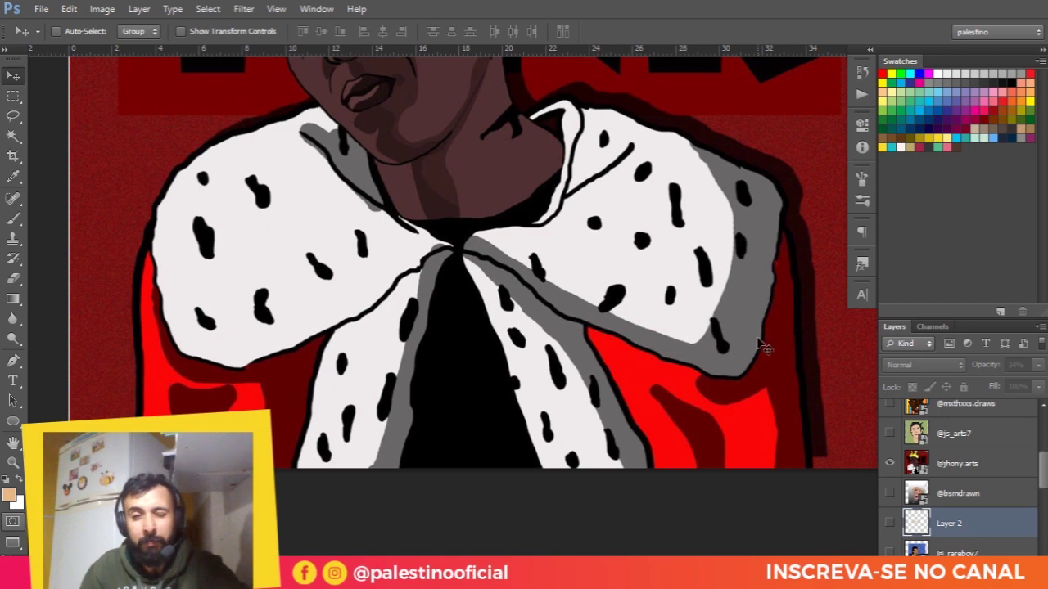
{"action": "left_click_drag", "start_coordinate": [647, 224], "coordinate": [631, 369]}
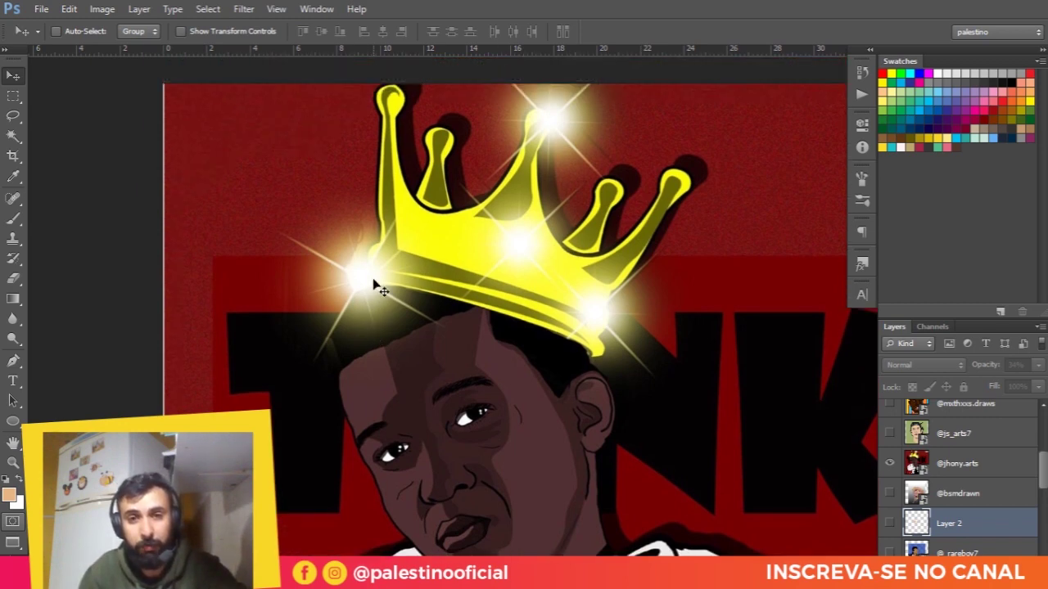
{"action": "scroll", "coordinate": [370, 304], "scroll_direction": "down", "scroll_amount": 1}
{"action": "scroll", "coordinate": [369, 295], "scroll_direction": "down", "scroll_amount": 1}
{"action": "scroll", "coordinate": [365, 284], "scroll_direction": "down", "scroll_amount": 2}
{"action": "left_click_drag", "start_coordinate": [365, 284], "coordinate": [306, 182]}
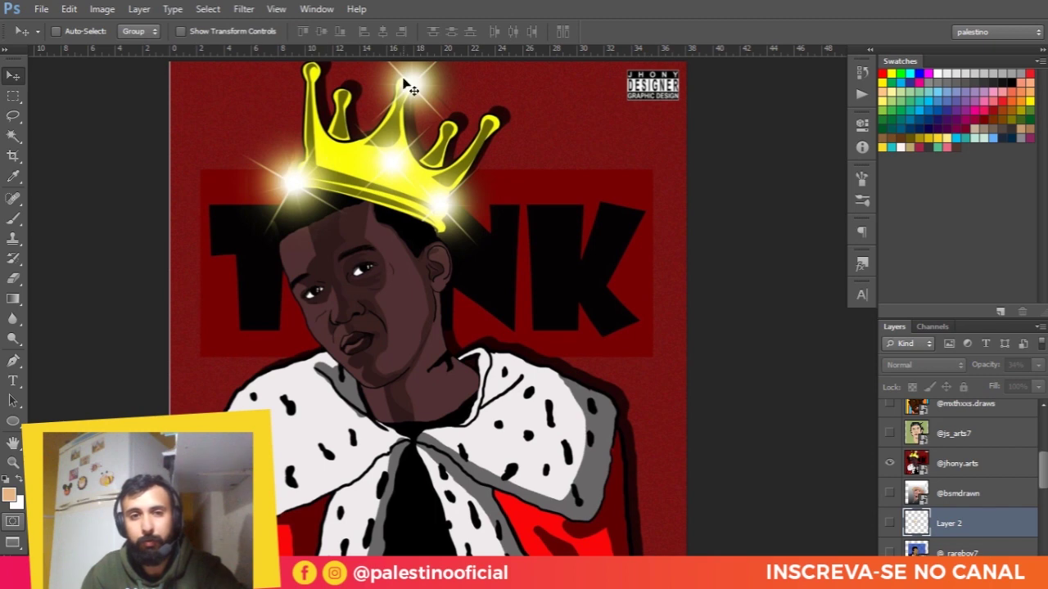
{"action": "scroll", "coordinate": [321, 285], "scroll_direction": "up", "scroll_amount": 1}
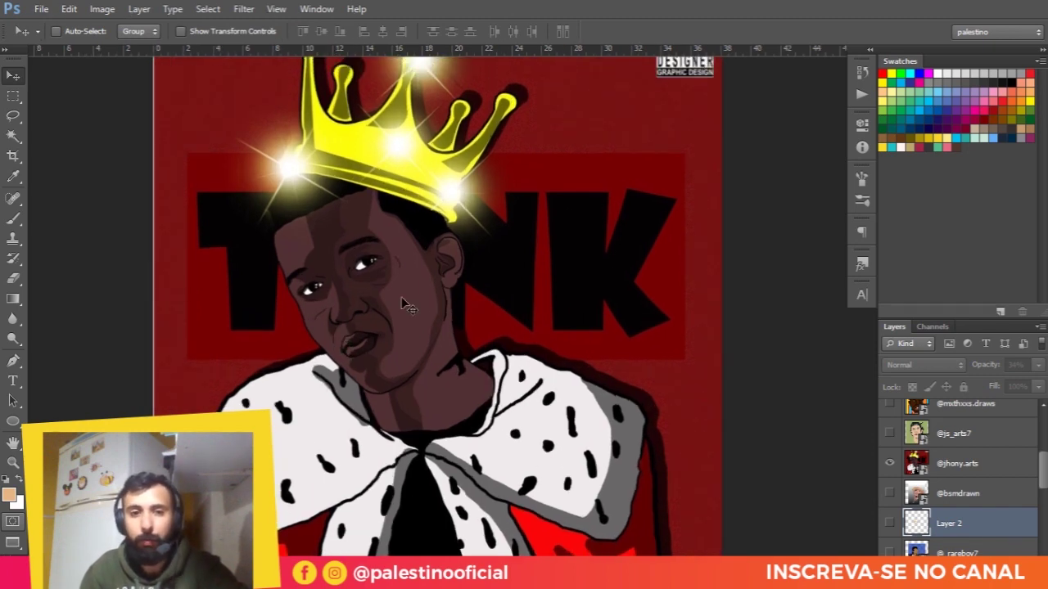
{"action": "scroll", "coordinate": [391, 319], "scroll_direction": "up", "scroll_amount": 2}
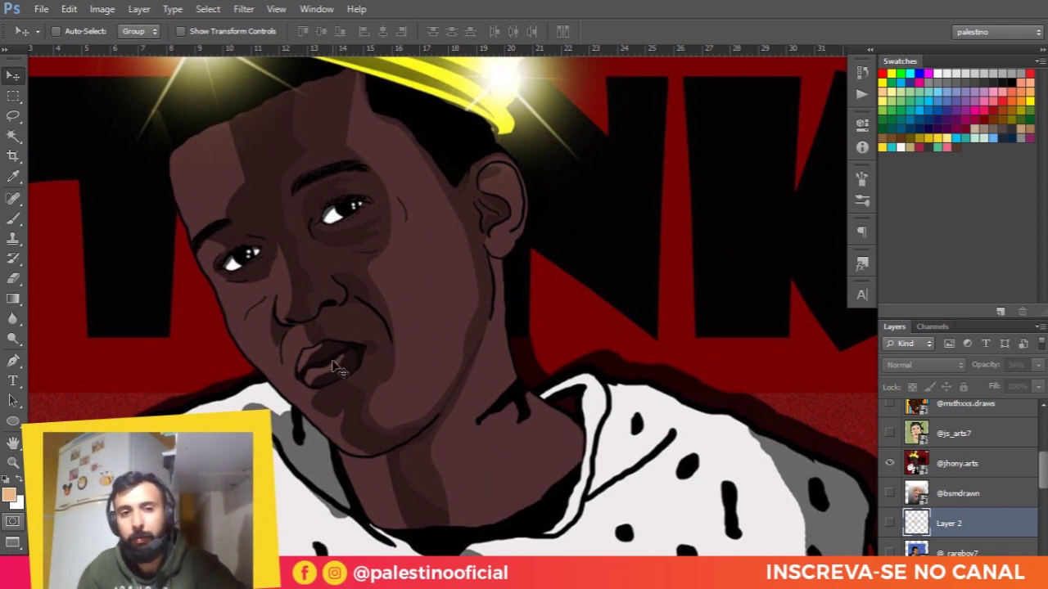
{"action": "left_click", "coordinate": [890, 463]}
{"action": "left_click", "coordinate": [890, 434]}
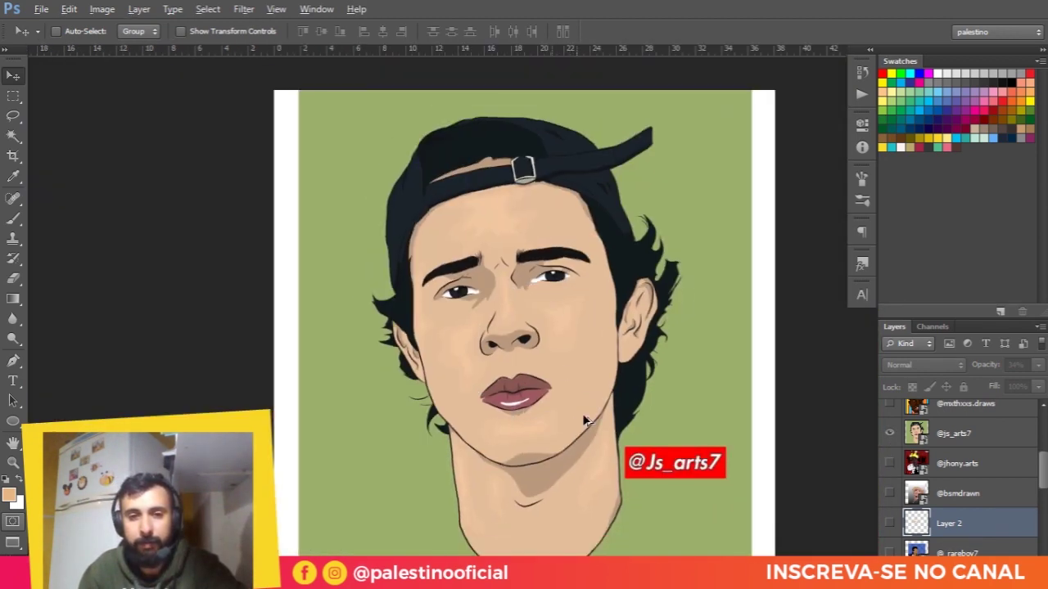
{"action": "scroll", "coordinate": [581, 413], "scroll_direction": "up", "scroll_amount": 2}
{"action": "scroll", "coordinate": [557, 344], "scroll_direction": "up", "scroll_amount": 2}
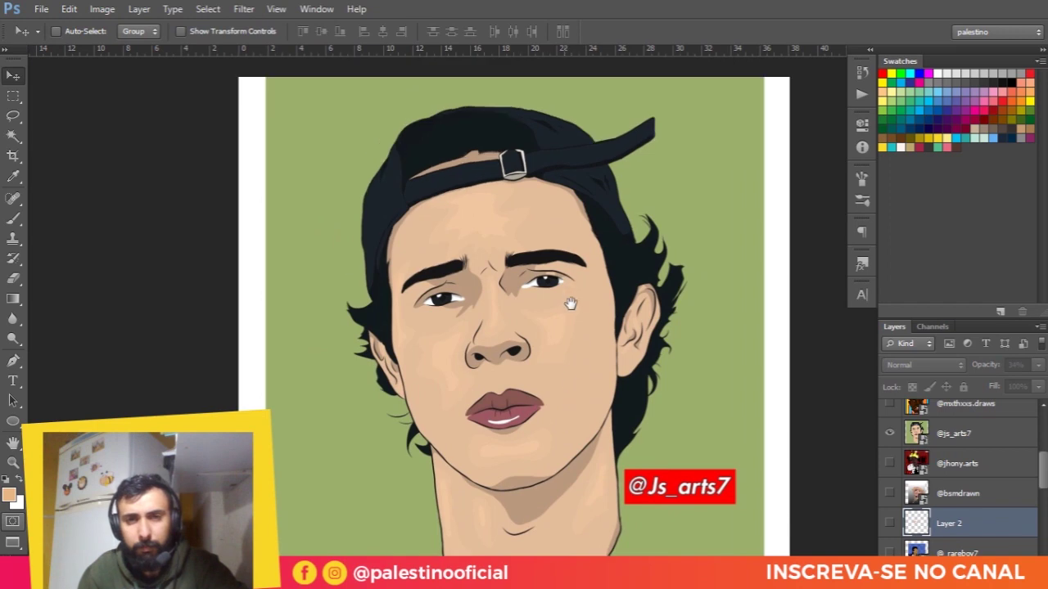
{"action": "scroll", "coordinate": [483, 262], "scroll_direction": "up", "scroll_amount": 1}
{"action": "scroll", "coordinate": [460, 303], "scroll_direction": "up", "scroll_amount": 1}
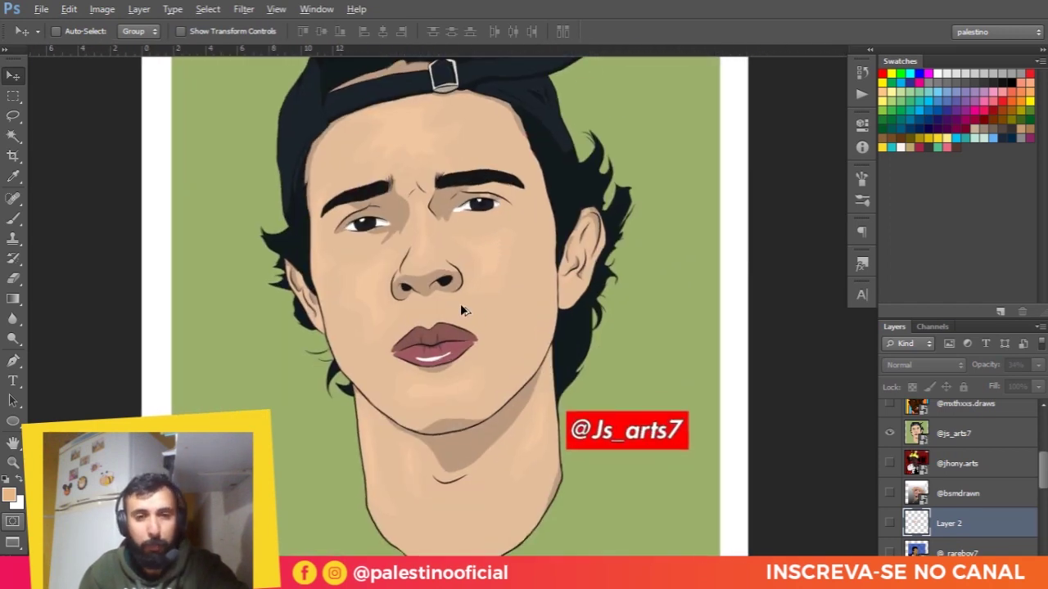
{"action": "scroll", "coordinate": [458, 306], "scroll_direction": "up", "scroll_amount": 1}
{"action": "scroll", "coordinate": [448, 271], "scroll_direction": "up", "scroll_amount": 1}
{"action": "scroll", "coordinate": [449, 270], "scroll_direction": "up", "scroll_amount": 1}
{"action": "scroll", "coordinate": [382, 247], "scroll_direction": "up", "scroll_amount": 1}
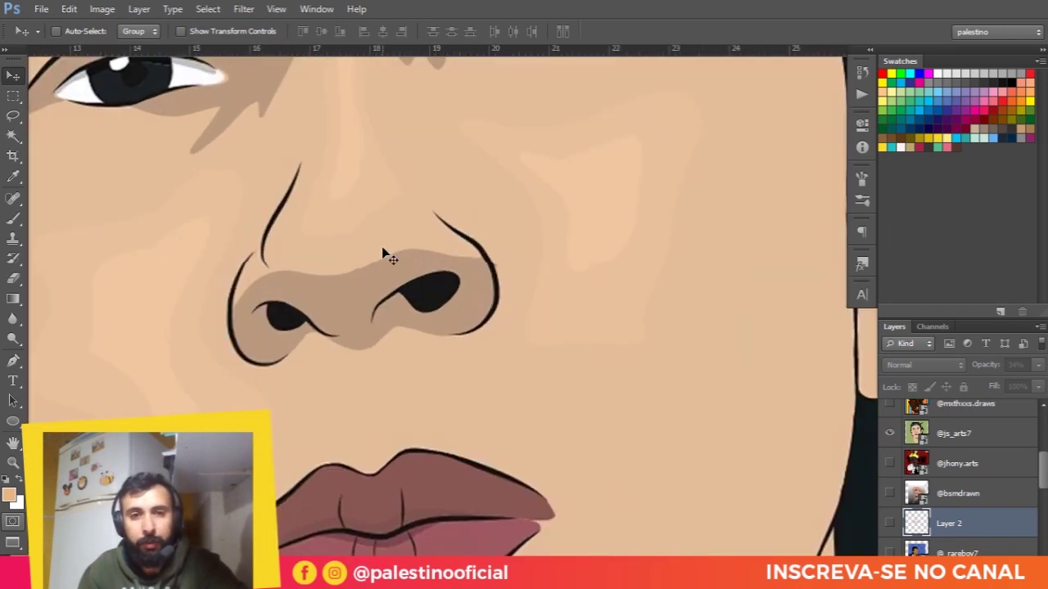
{"action": "scroll", "coordinate": [463, 180], "scroll_direction": "down", "scroll_amount": 1}
Step: Examine the portrait's right eye and ear, then zoom back out and shift left
{"action": "left_click_drag", "start_coordinate": [463, 179], "coordinate": [355, 230]}
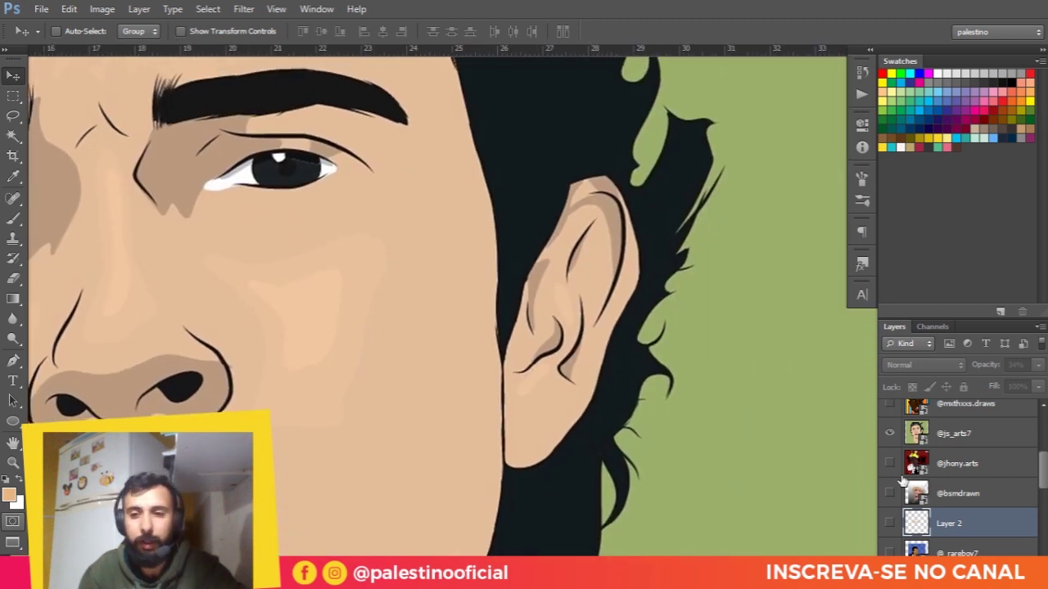
{"action": "scroll", "coordinate": [420, 281], "scroll_direction": "down", "scroll_amount": 1}
{"action": "scroll", "coordinate": [491, 253], "scroll_direction": "down", "scroll_amount": 1}
{"action": "scroll", "coordinate": [614, 246], "scroll_direction": "up", "scroll_amount": 1}
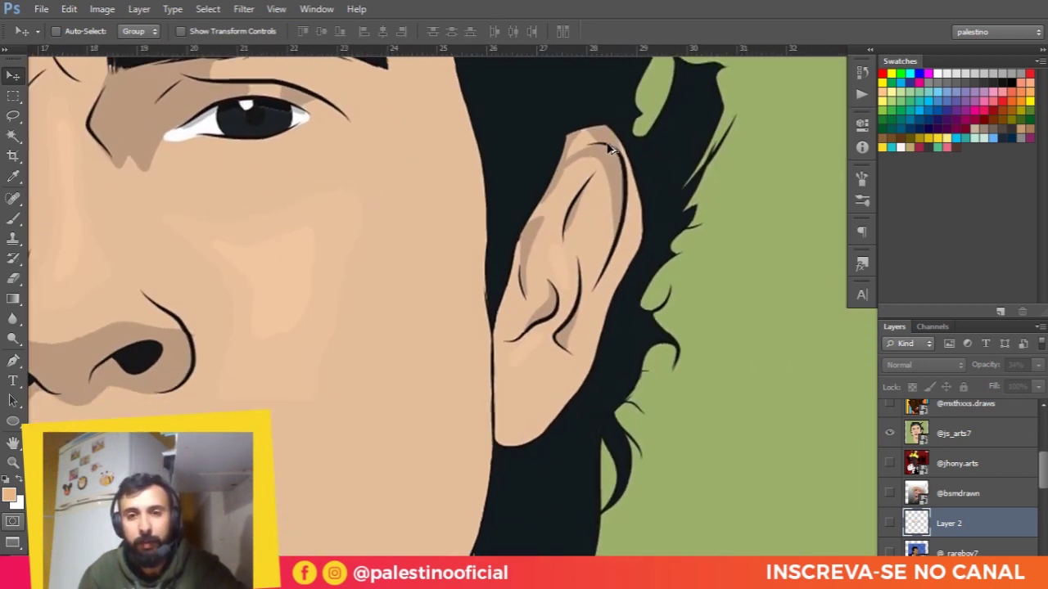
{"action": "scroll", "coordinate": [609, 253], "scroll_direction": "up", "scroll_amount": 2}
{"action": "scroll", "coordinate": [603, 267], "scroll_direction": "up", "scroll_amount": 4}
{"action": "scroll", "coordinate": [556, 221], "scroll_direction": "up", "scroll_amount": 2}
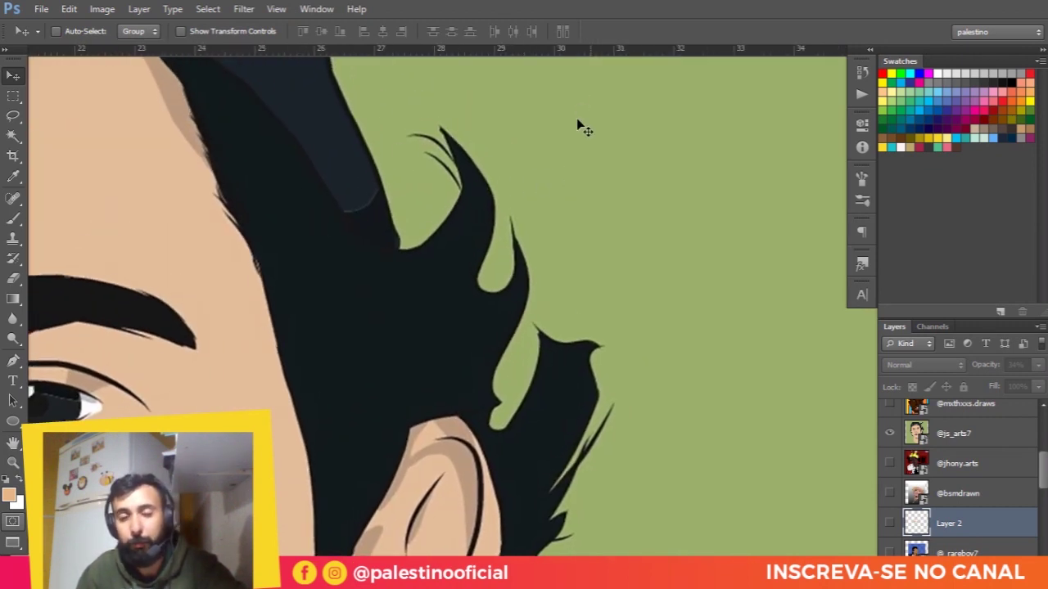
{"action": "scroll", "coordinate": [491, 401], "scroll_direction": "down", "scroll_amount": 2}
{"action": "scroll", "coordinate": [527, 376], "scroll_direction": "down", "scroll_amount": 2}
{"action": "scroll", "coordinate": [526, 311], "scroll_direction": "down", "scroll_amount": 2}
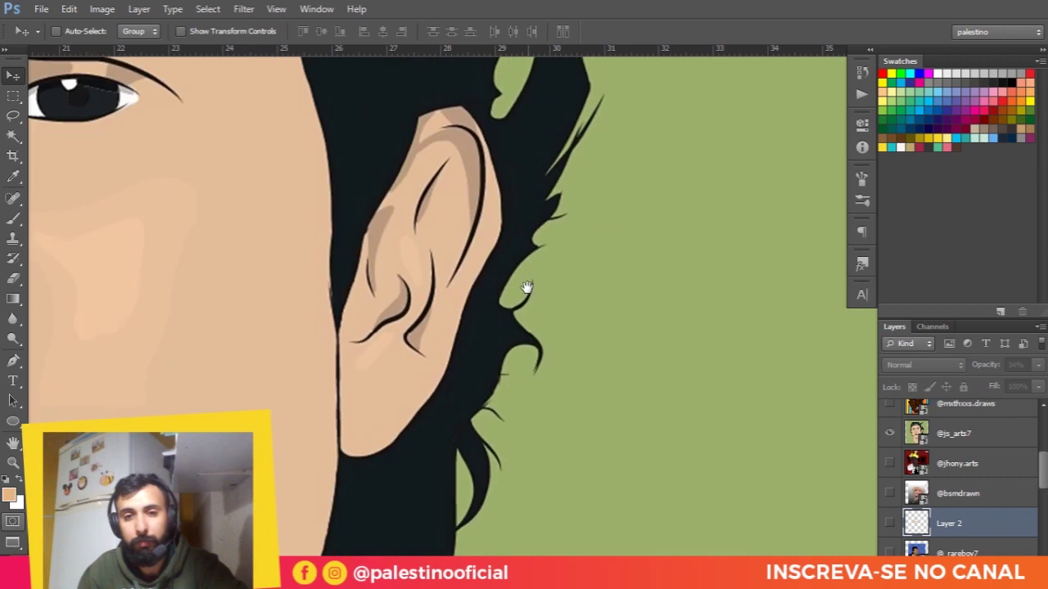
{"action": "scroll", "coordinate": [526, 311], "scroll_direction": "down", "scroll_amount": 4}
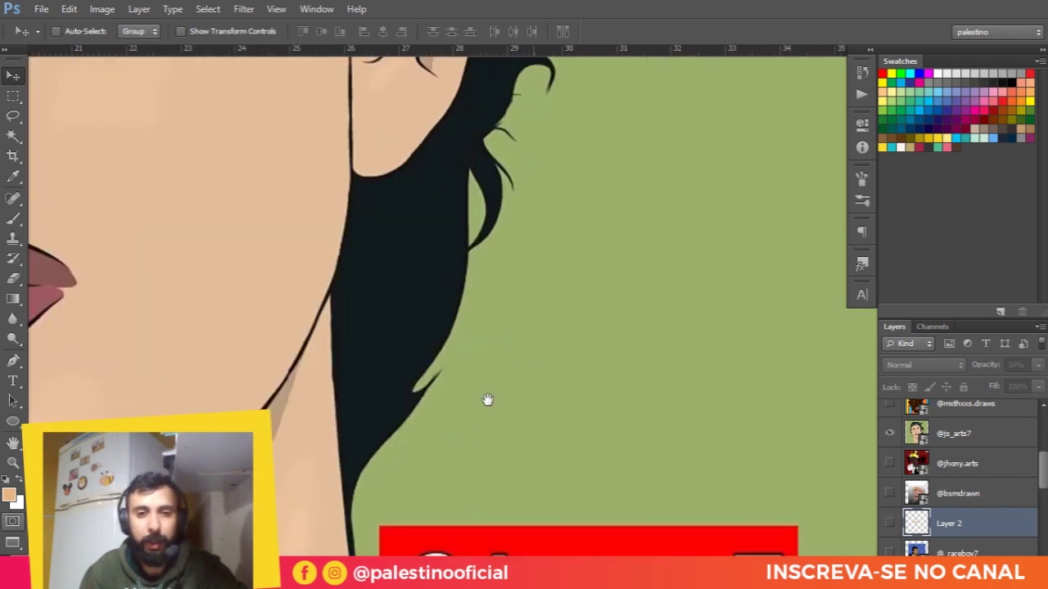
{"action": "scroll", "coordinate": [479, 409], "scroll_direction": "down", "scroll_amount": 2}
{"action": "scroll", "coordinate": [428, 297], "scroll_direction": "left", "scroll_amount": 5}
{"action": "scroll", "coordinate": [464, 262], "scroll_direction": "left", "scroll_amount": 3}
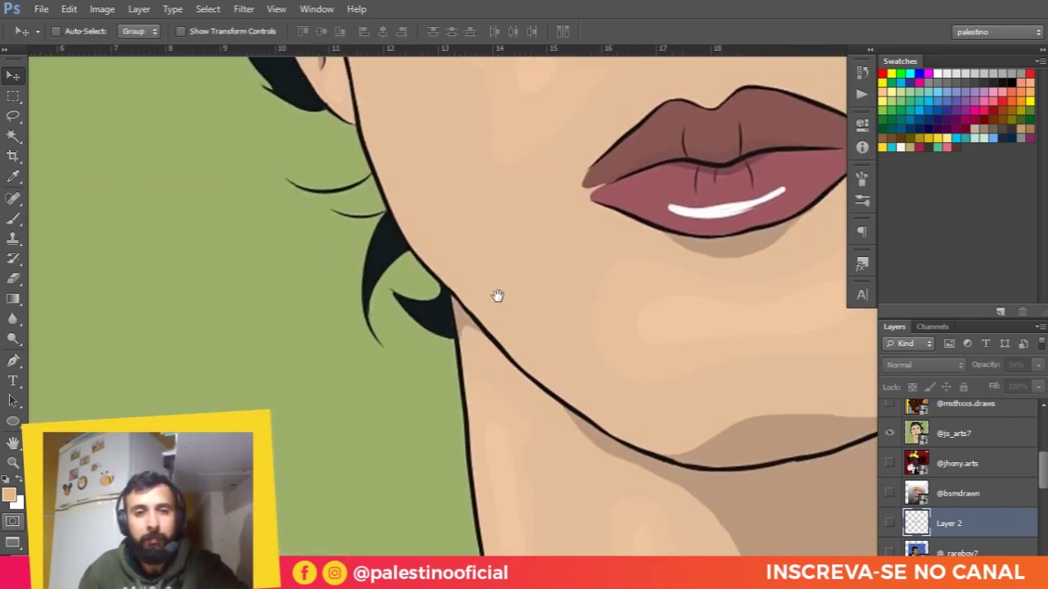
{"action": "scroll", "coordinate": [519, 399], "scroll_direction": "down", "scroll_amount": 2}
{"action": "scroll", "coordinate": [444, 327], "scroll_direction": "down", "scroll_amount": 1}
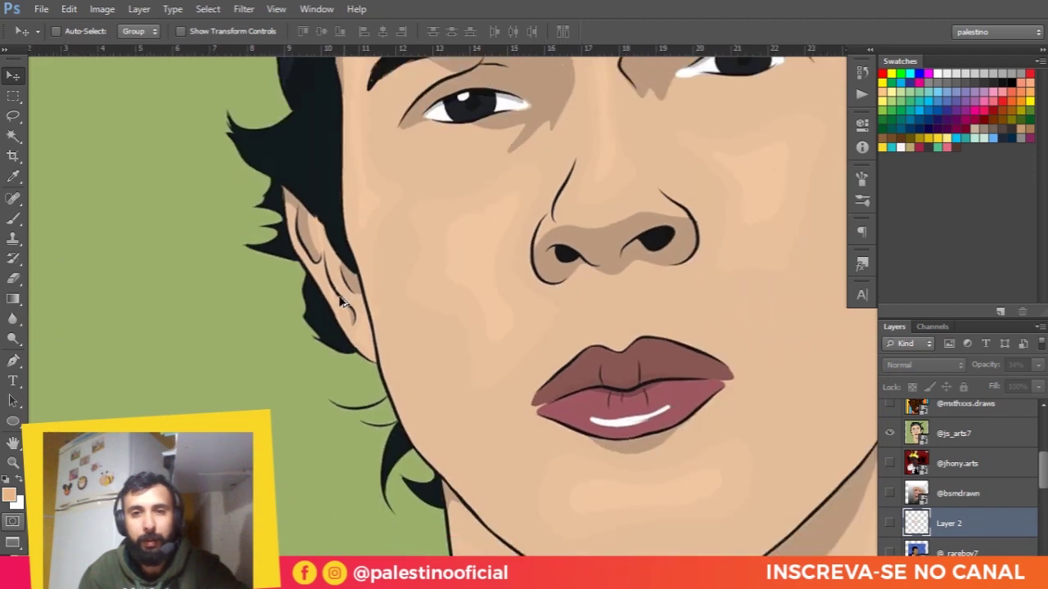
{"action": "scroll", "coordinate": [352, 303], "scroll_direction": "down", "scroll_amount": 2}
{"action": "scroll", "coordinate": [338, 287], "scroll_direction": "down", "scroll_amount": 1}
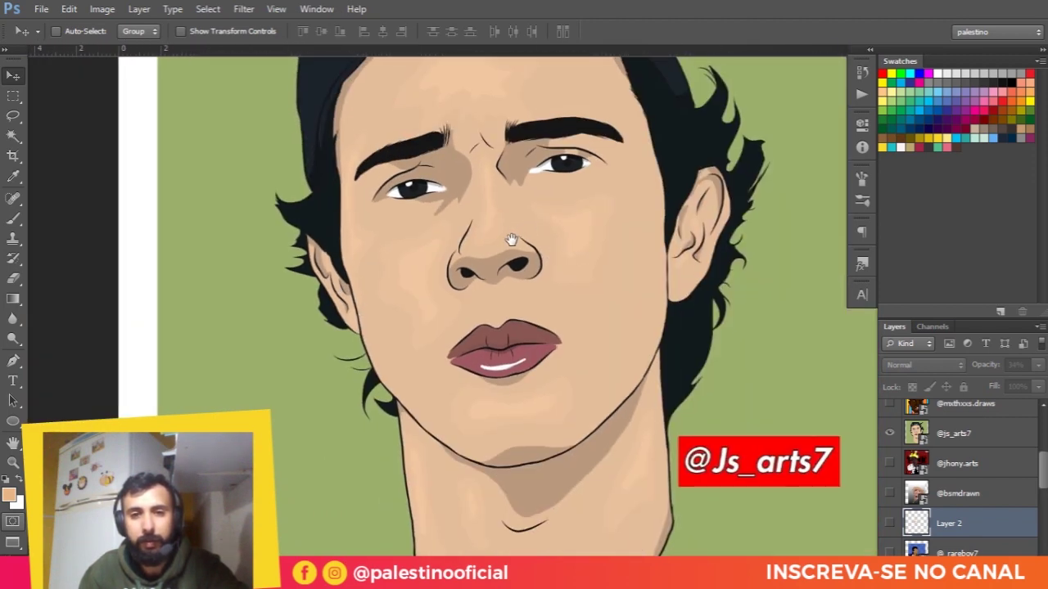
Step: Bring the cap into view and zoom in closely on its brim and buckle
{"action": "left_click_drag", "start_coordinate": [542, 124], "coordinate": [489, 190]}
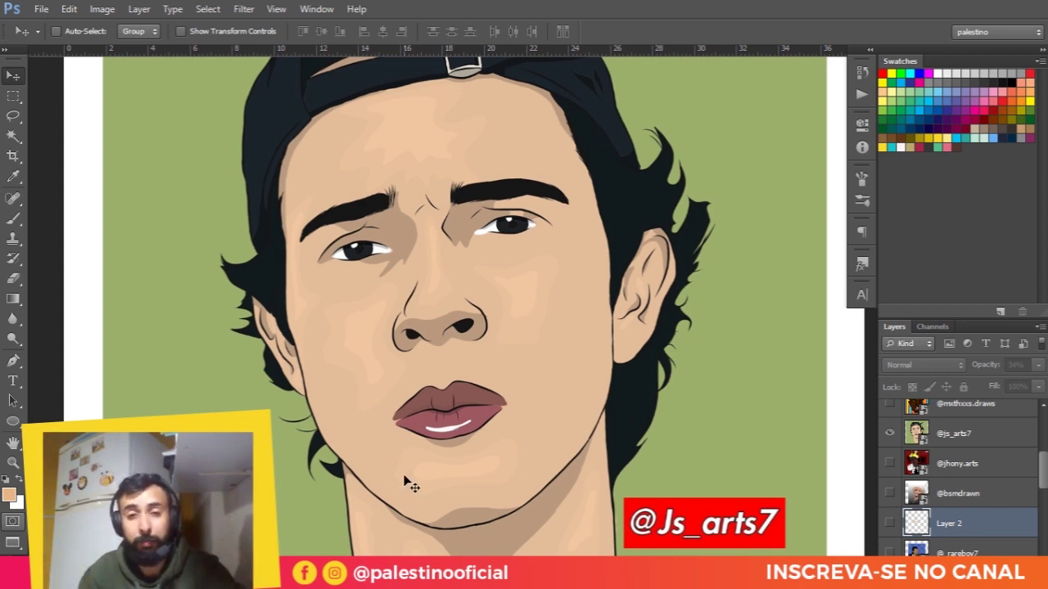
{"action": "scroll", "coordinate": [411, 487], "scroll_direction": "up", "scroll_amount": 3}
{"action": "scroll", "coordinate": [411, 487], "scroll_direction": "up", "scroll_amount": 1}
{"action": "scroll", "coordinate": [402, 204], "scroll_direction": "up", "scroll_amount": 1}
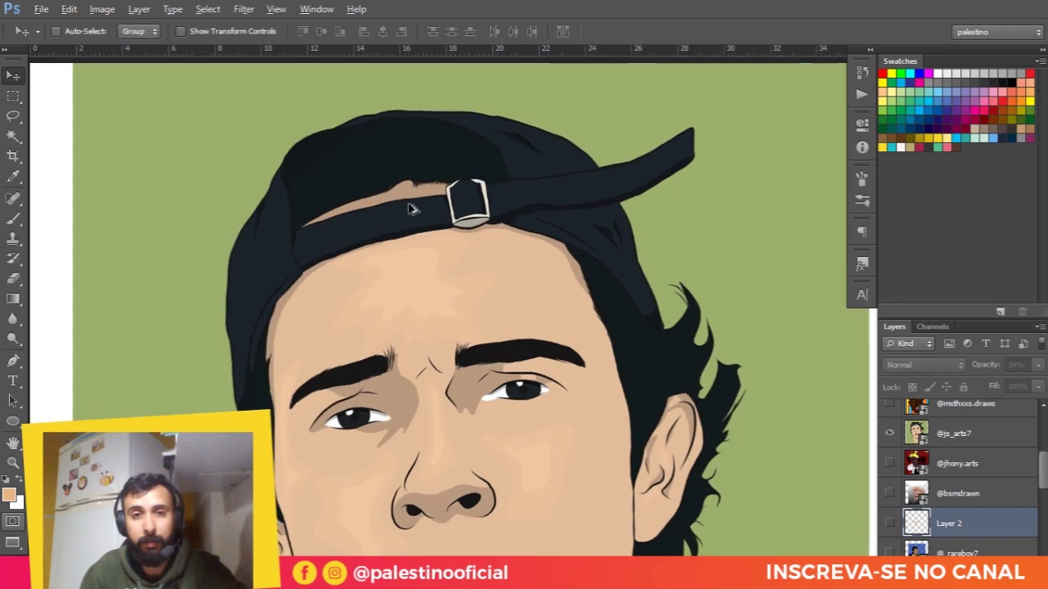
{"action": "scroll", "coordinate": [410, 197], "scroll_direction": "up", "scroll_amount": 1}
{"action": "scroll", "coordinate": [423, 190], "scroll_direction": "up", "scroll_amount": 2}
{"action": "scroll", "coordinate": [393, 188], "scroll_direction": "down", "scroll_amount": 1}
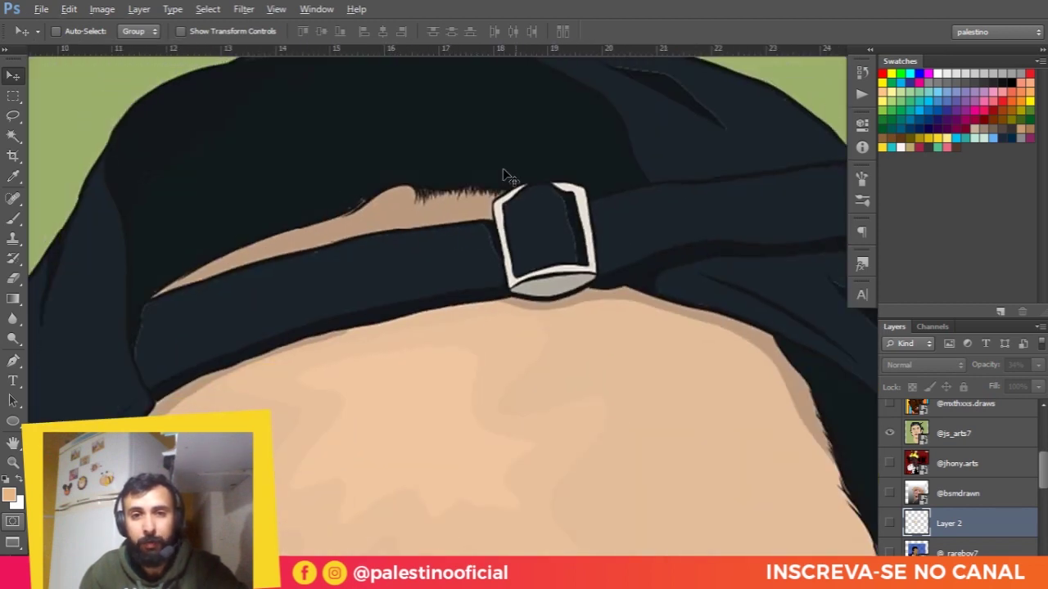
{"action": "scroll", "coordinate": [516, 208], "scroll_direction": "down", "scroll_amount": 2}
{"action": "scroll", "coordinate": [526, 200], "scroll_direction": "up", "scroll_amount": 1}
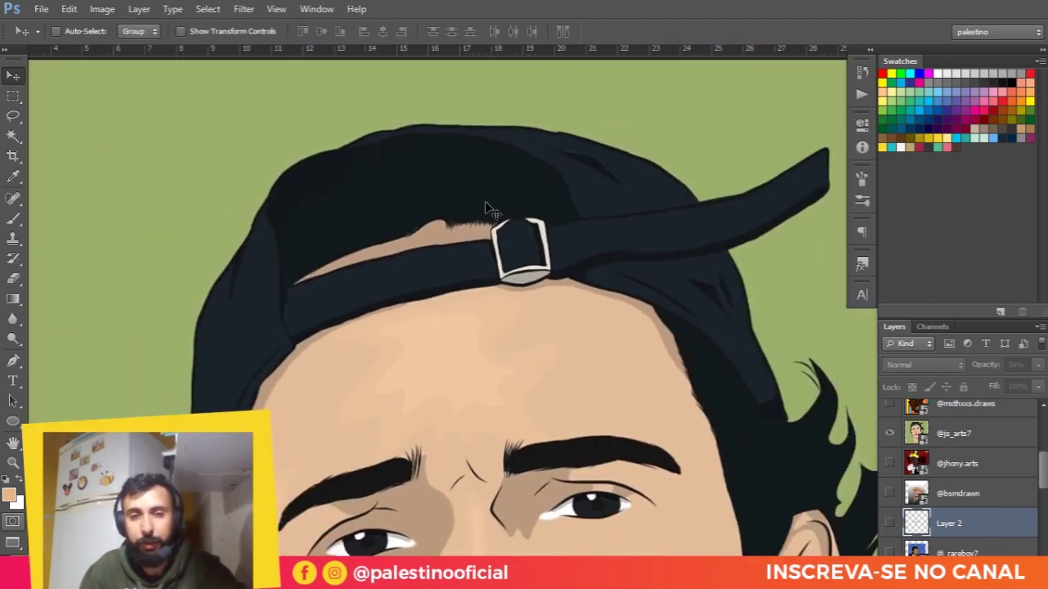
{"action": "scroll", "coordinate": [511, 201], "scroll_direction": "down", "scroll_amount": 1}
{"action": "scroll", "coordinate": [573, 268], "scroll_direction": "up", "scroll_amount": 1}
{"action": "scroll", "coordinate": [533, 215], "scroll_direction": "up", "scroll_amount": 1}
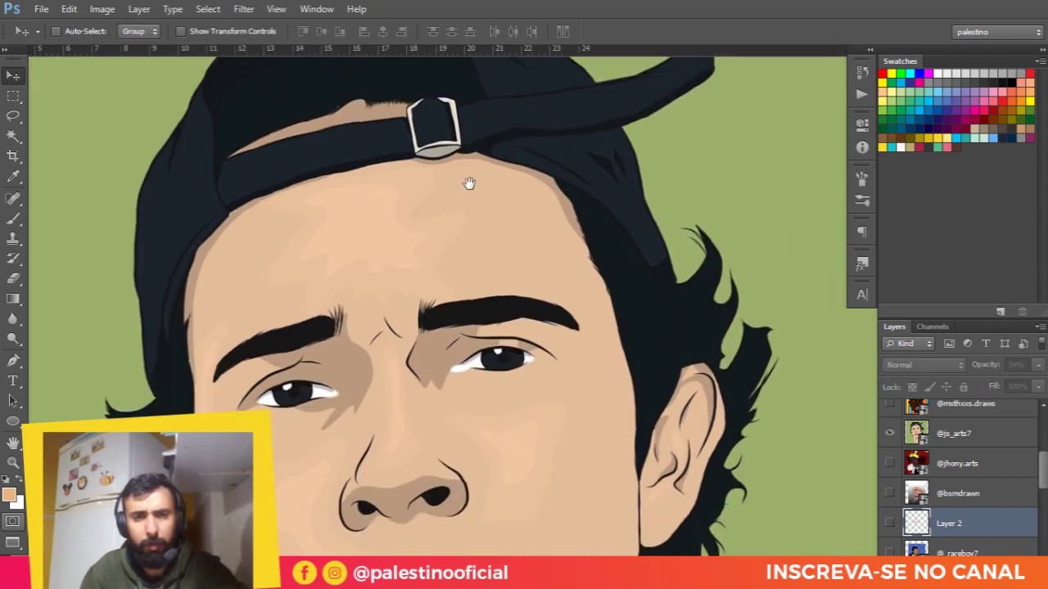
{"action": "scroll", "coordinate": [475, 161], "scroll_direction": "up", "scroll_amount": 1}
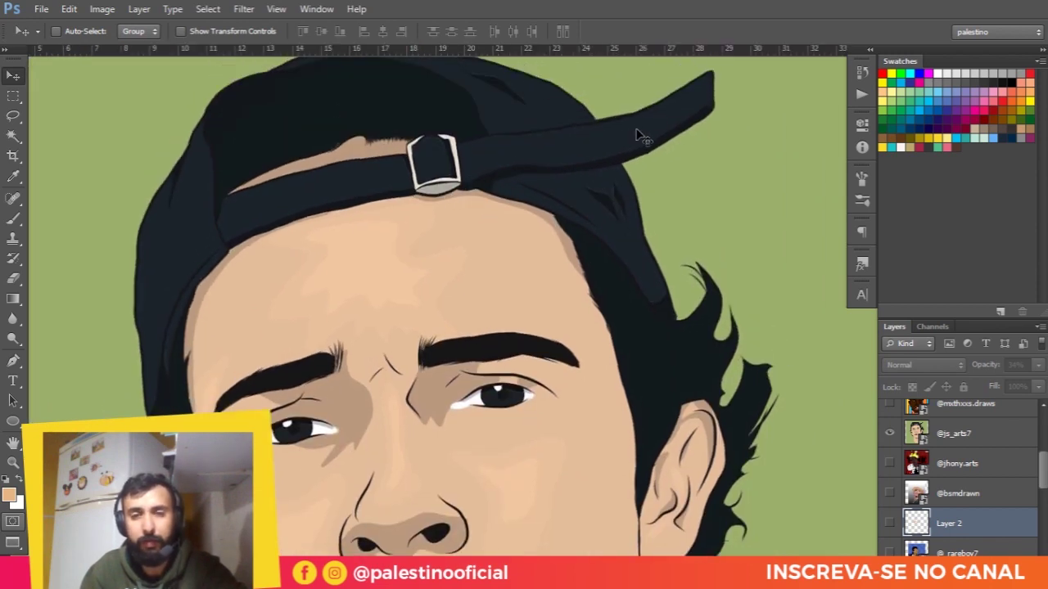
{"action": "scroll", "coordinate": [634, 123], "scroll_direction": "up", "scroll_amount": 3}
{"action": "left_click_drag", "start_coordinate": [631, 136], "coordinate": [607, 233]}
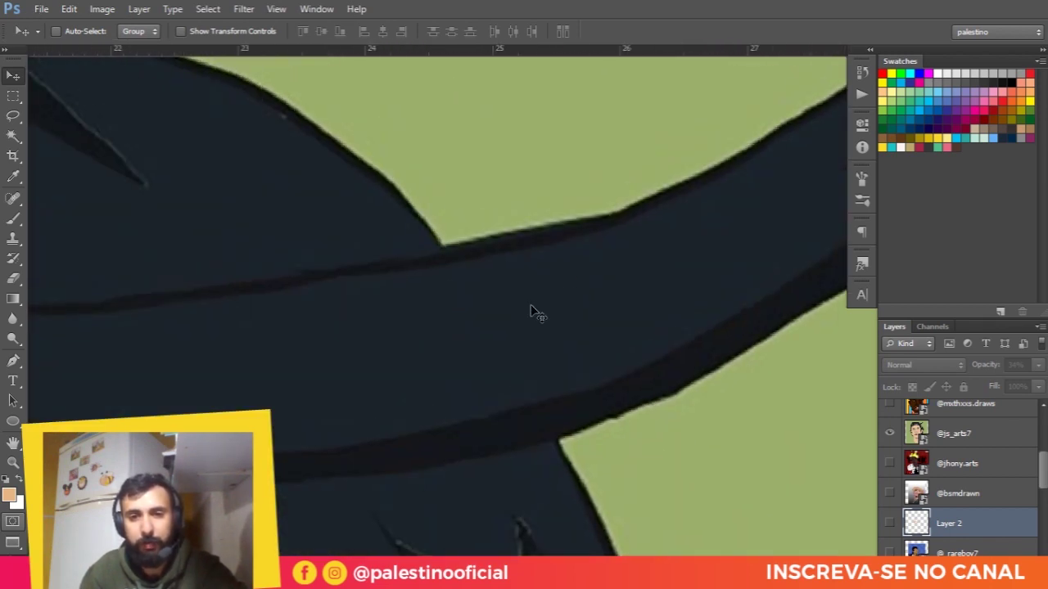
Step: Zoom back out from the cap brim to see the whole portrait
{"action": "scroll", "coordinate": [530, 312], "scroll_direction": "down", "scroll_amount": 1}
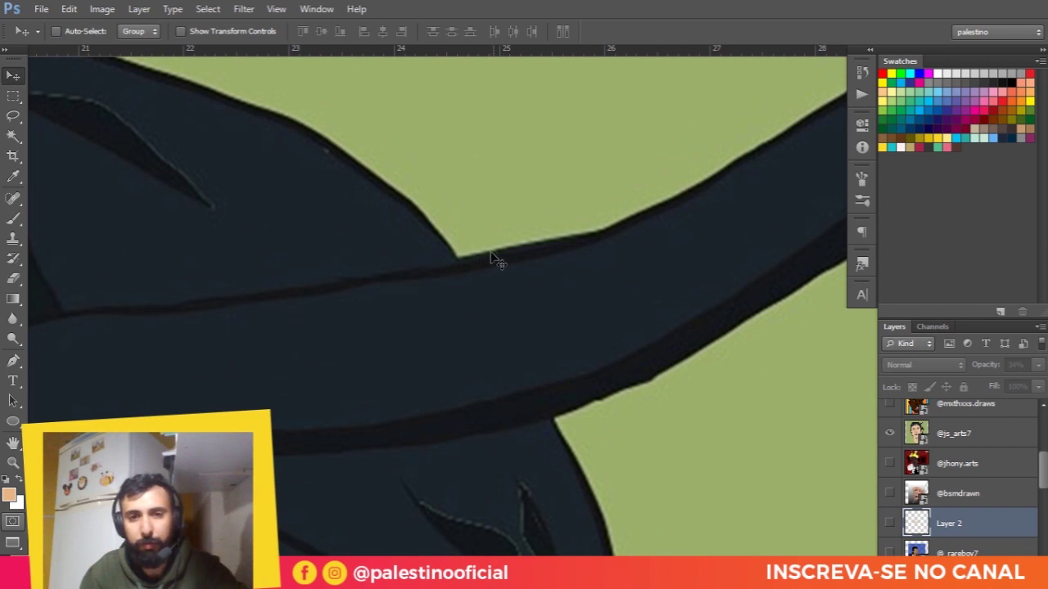
{"action": "scroll", "coordinate": [495, 259], "scroll_direction": "down", "scroll_amount": 2}
{"action": "scroll", "coordinate": [486, 253], "scroll_direction": "down", "scroll_amount": 2}
{"action": "scroll", "coordinate": [398, 227], "scroll_direction": "down", "scroll_amount": 2}
{"action": "scroll", "coordinate": [374, 222], "scroll_direction": "down", "scroll_amount": 1}
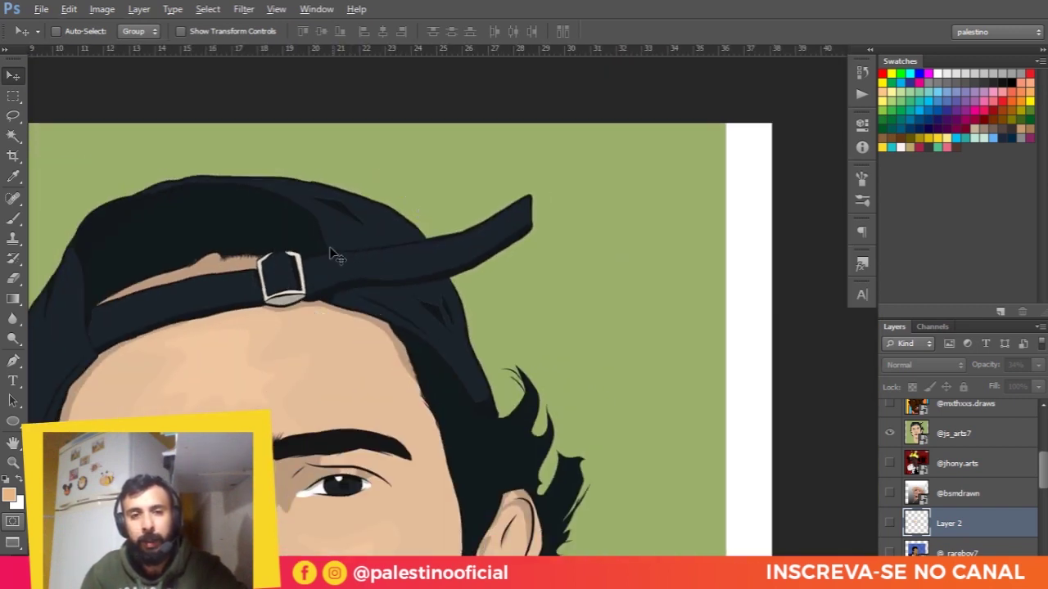
{"action": "scroll", "coordinate": [319, 266], "scroll_direction": "down", "scroll_amount": 3}
{"action": "scroll", "coordinate": [372, 203], "scroll_direction": "down", "scroll_amount": 2}
{"action": "scroll", "coordinate": [393, 237], "scroll_direction": "down", "scroll_amount": 2}
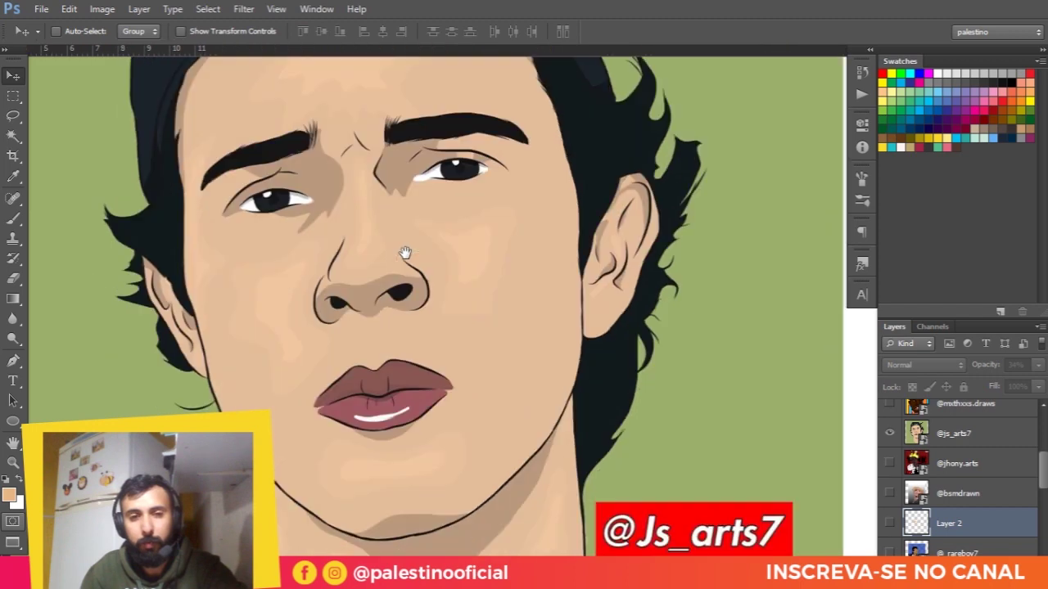
{"action": "scroll", "coordinate": [409, 264], "scroll_direction": "down", "scroll_amount": 3}
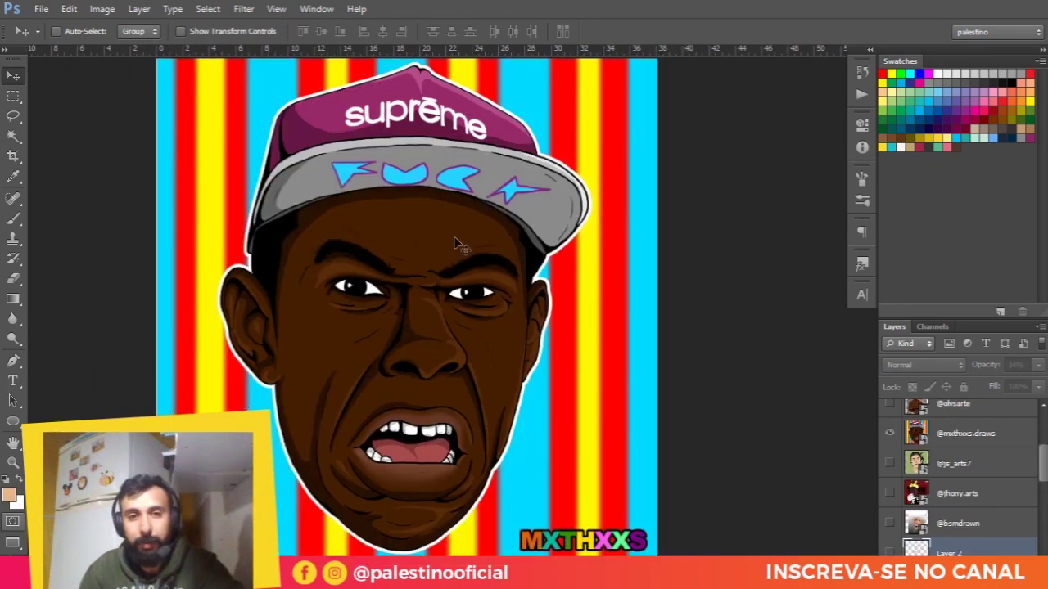
{"action": "scroll", "coordinate": [491, 348], "scroll_direction": "up", "scroll_amount": 3}
{"action": "scroll", "coordinate": [994, 458], "scroll_direction": "up", "scroll_amount": 2}
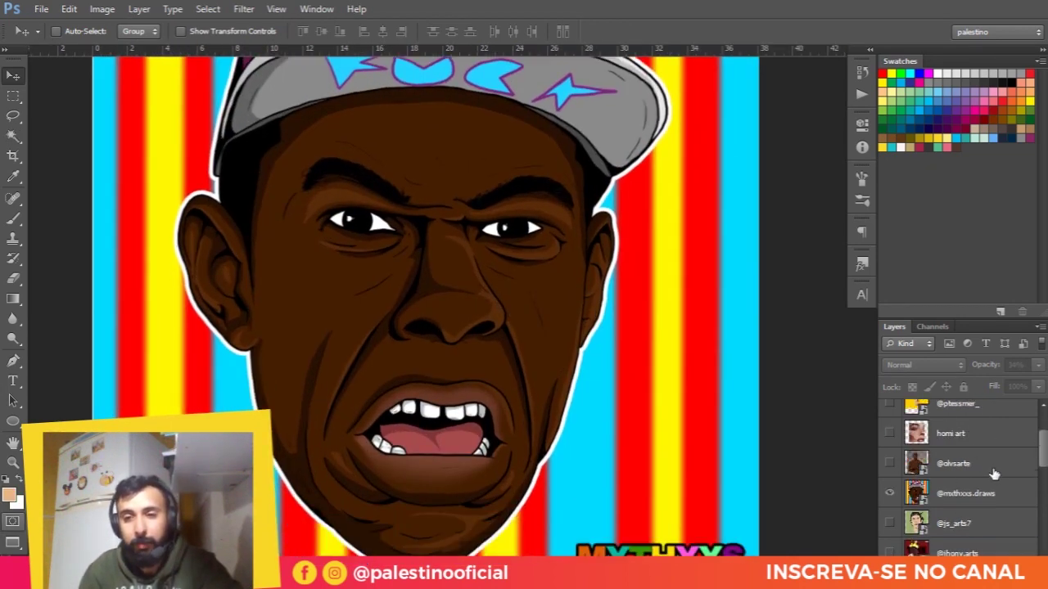
{"action": "scroll", "coordinate": [995, 458], "scroll_direction": "up", "scroll_amount": 1}
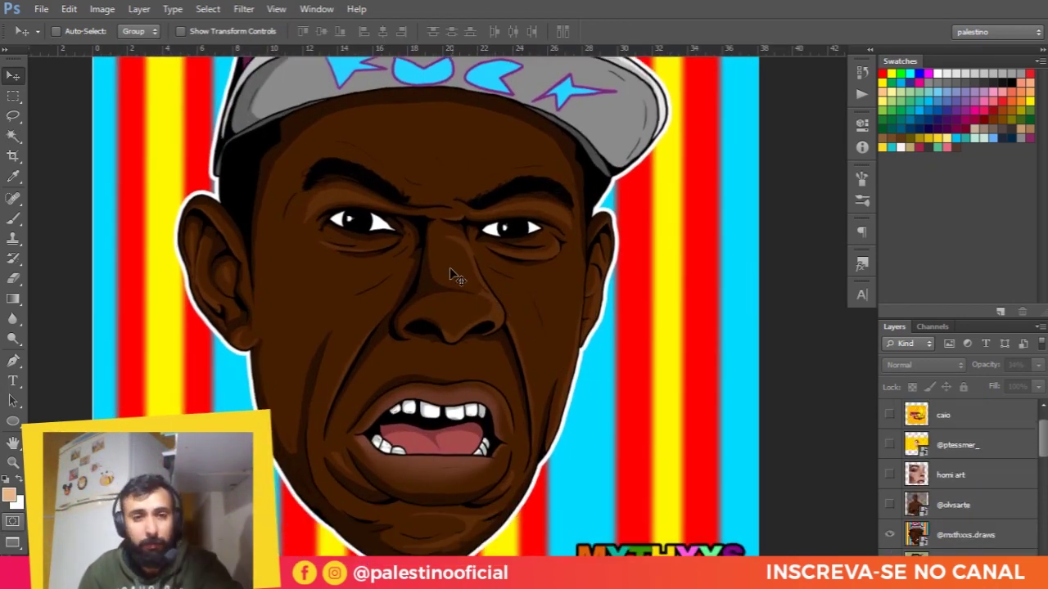
{"action": "scroll", "coordinate": [442, 275], "scroll_direction": "up", "scroll_amount": 1}
{"action": "scroll", "coordinate": [422, 262], "scroll_direction": "up", "scroll_amount": 1}
{"action": "scroll", "coordinate": [418, 254], "scroll_direction": "up", "scroll_amount": 1}
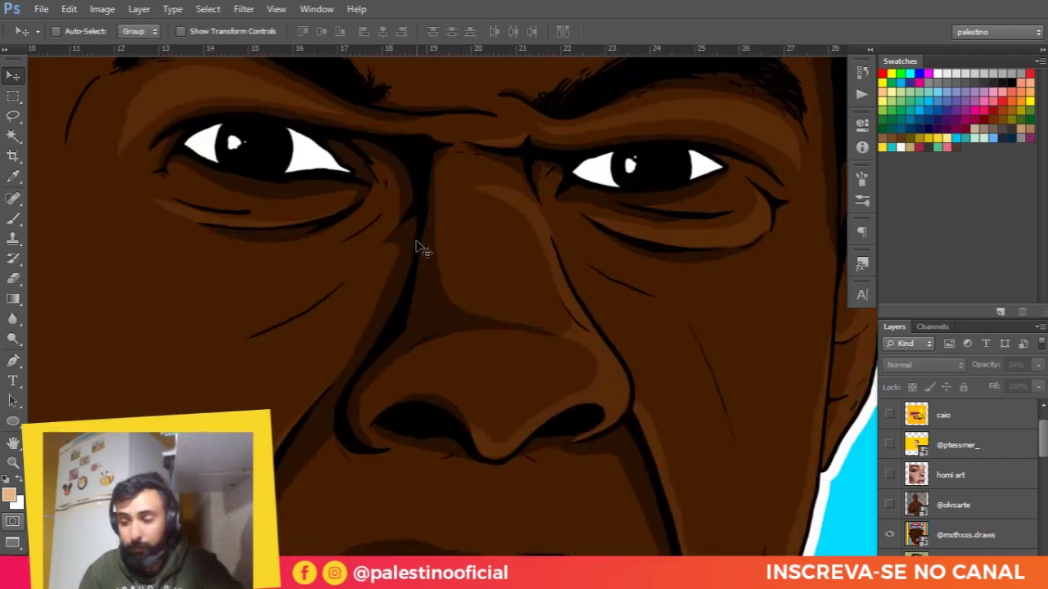
{"action": "scroll", "coordinate": [401, 217], "scroll_direction": "up", "scroll_amount": 1}
{"action": "scroll", "coordinate": [426, 262], "scroll_direction": "down", "scroll_amount": 2}
{"action": "left_click_drag", "start_coordinate": [414, 319], "coordinate": [409, 189]}
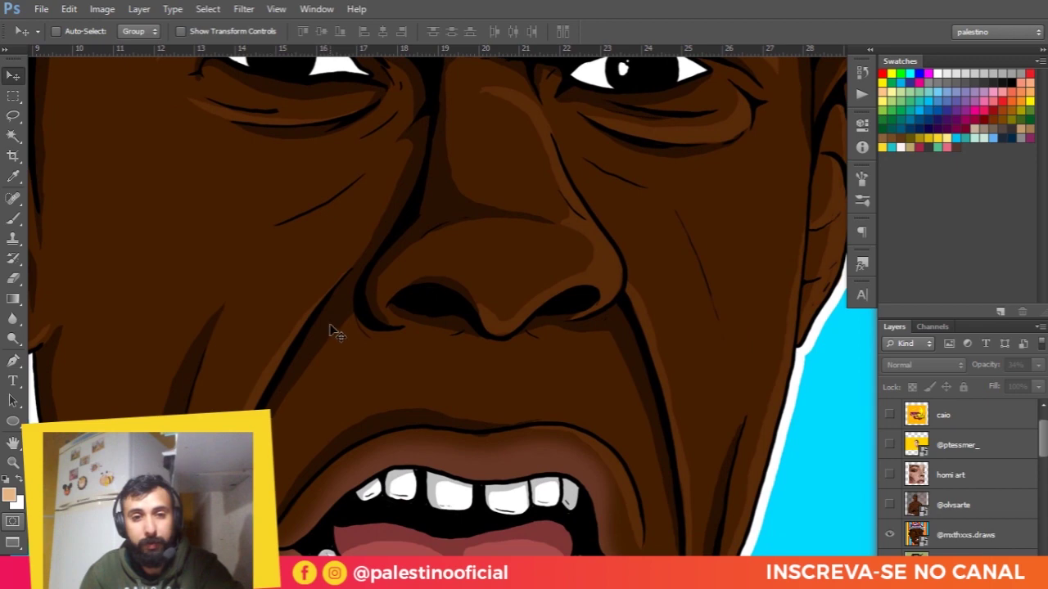
{"action": "scroll", "coordinate": [552, 331], "scroll_direction": "down", "scroll_amount": 1}
{"action": "left_click_drag", "start_coordinate": [594, 283], "coordinate": [532, 333]}
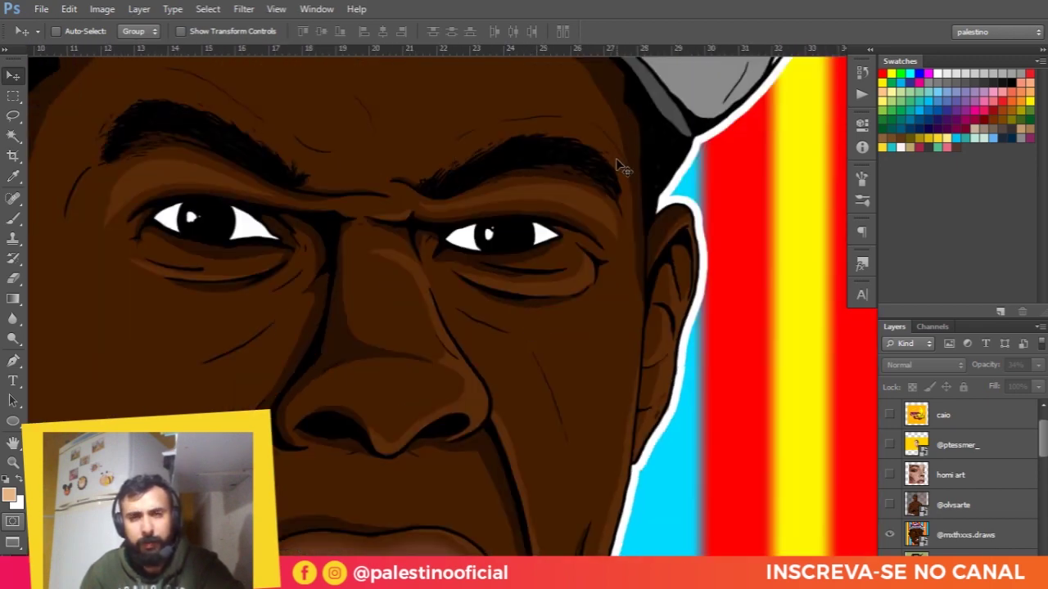
Step: Zoom back out from the eyes toward the nose and lower face
{"action": "scroll", "coordinate": [622, 162], "scroll_direction": "down", "scroll_amount": 1}
{"action": "scroll", "coordinate": [580, 183], "scroll_direction": "down", "scroll_amount": 1}
{"action": "scroll", "coordinate": [627, 215], "scroll_direction": "down", "scroll_amount": 1}
{"action": "scroll", "coordinate": [627, 250], "scroll_direction": "down", "scroll_amount": 1}
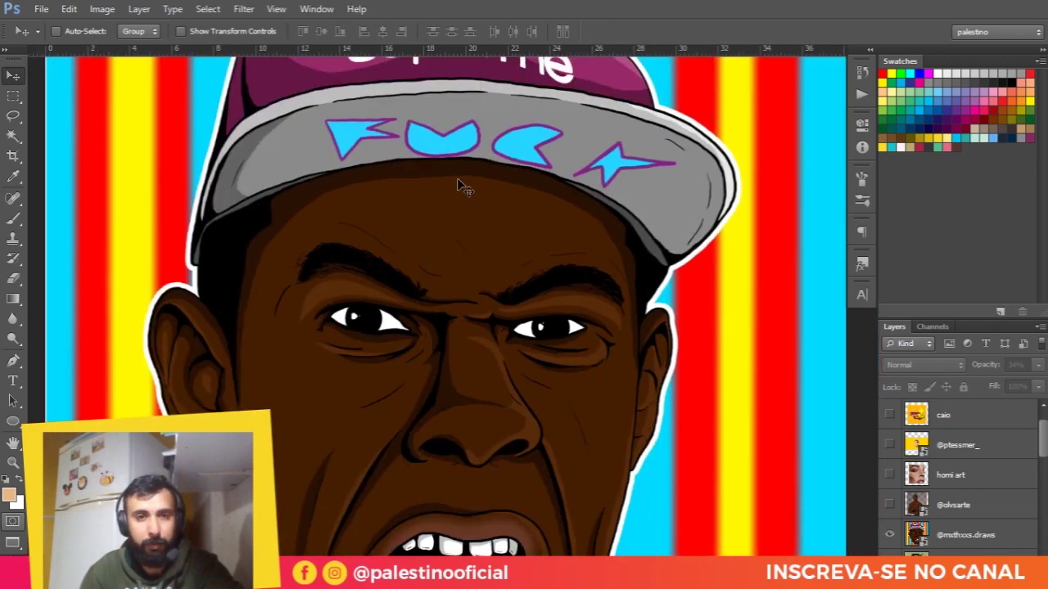
{"action": "scroll", "coordinate": [458, 238], "scroll_direction": "up", "scroll_amount": 2}
{"action": "scroll", "coordinate": [401, 270], "scroll_direction": "down", "scroll_amount": 1}
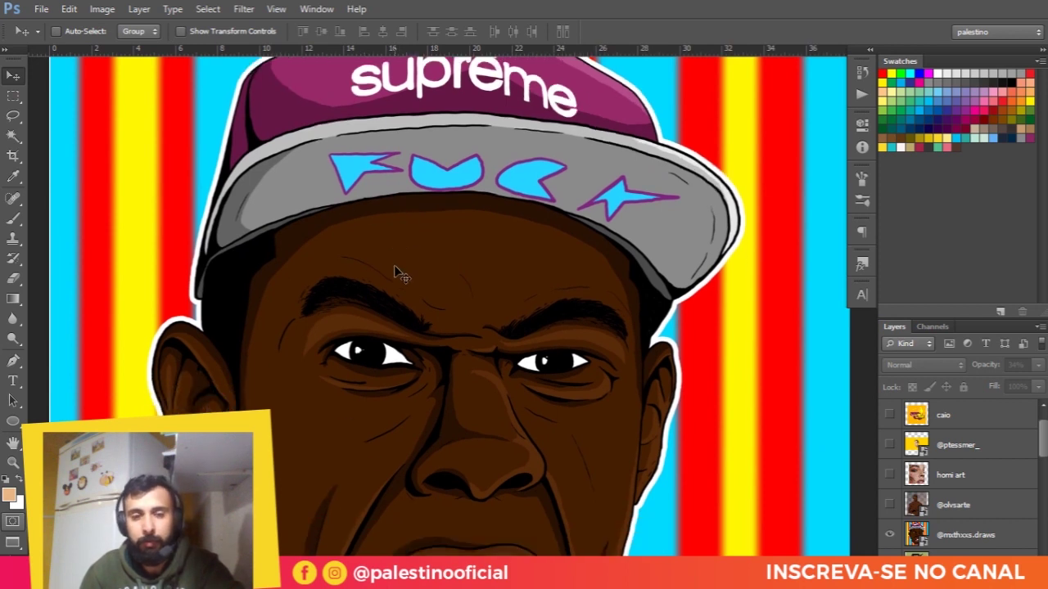
{"action": "scroll", "coordinate": [394, 272], "scroll_direction": "down", "scroll_amount": 1}
{"action": "scroll", "coordinate": [299, 199], "scroll_direction": "down", "scroll_amount": 1}
{"action": "scroll", "coordinate": [220, 263], "scroll_direction": "down", "scroll_amount": 2}
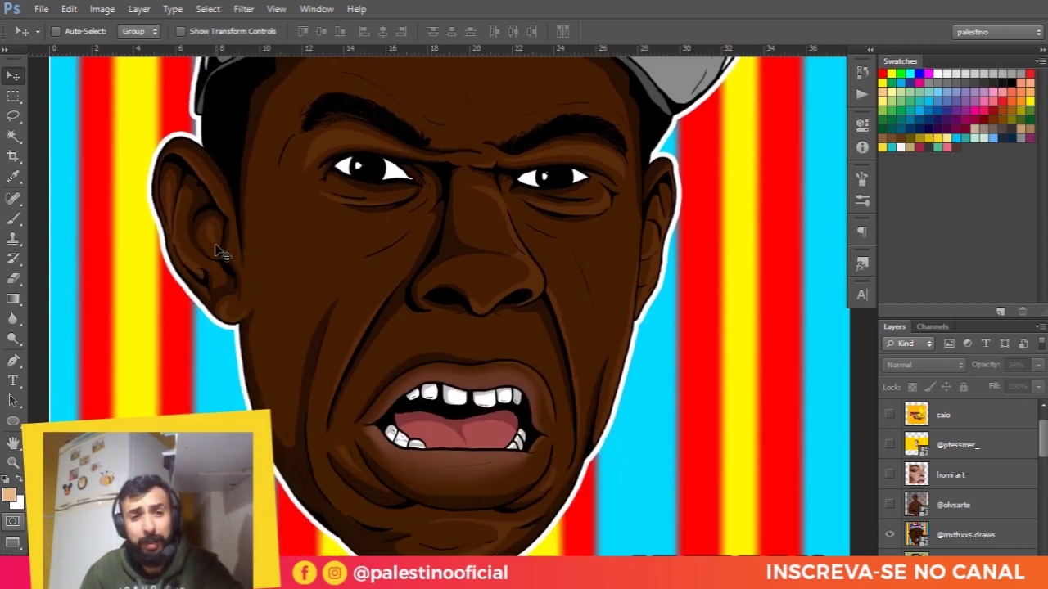
{"action": "scroll", "coordinate": [222, 262], "scroll_direction": "down", "scroll_amount": 1}
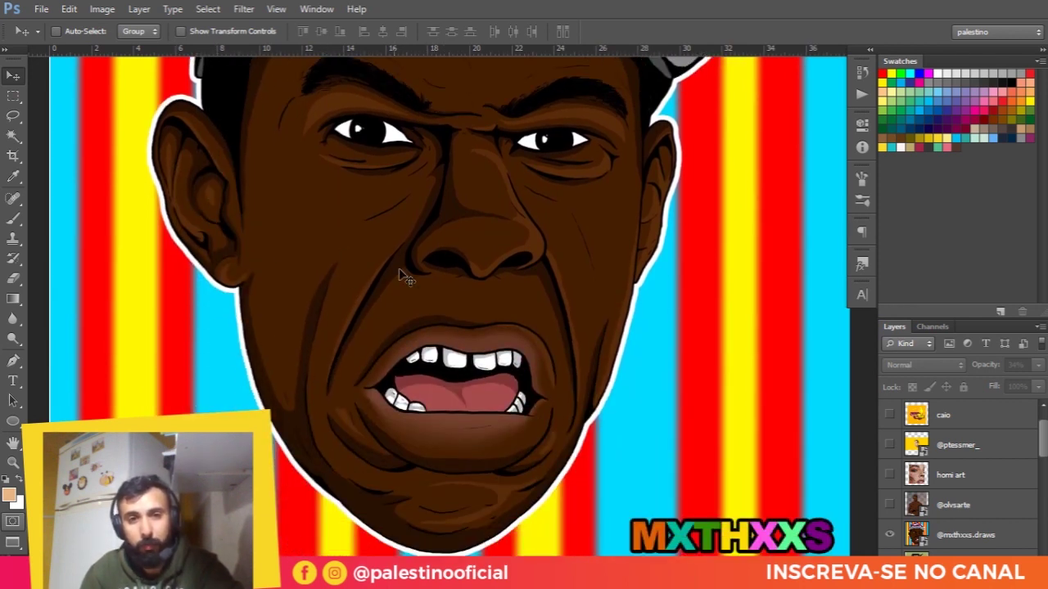
Step: Zoom in close on the open mouth, then step back out
{"action": "left_click_drag", "start_coordinate": [473, 418], "coordinate": [486, 351]}
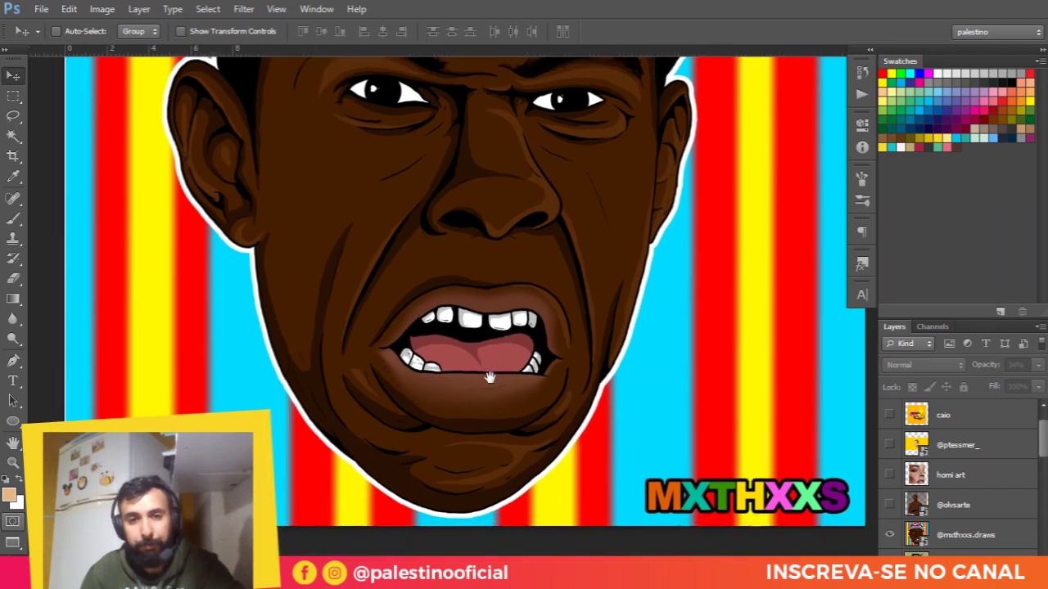
{"action": "scroll", "coordinate": [487, 351], "scroll_direction": "up", "scroll_amount": 2}
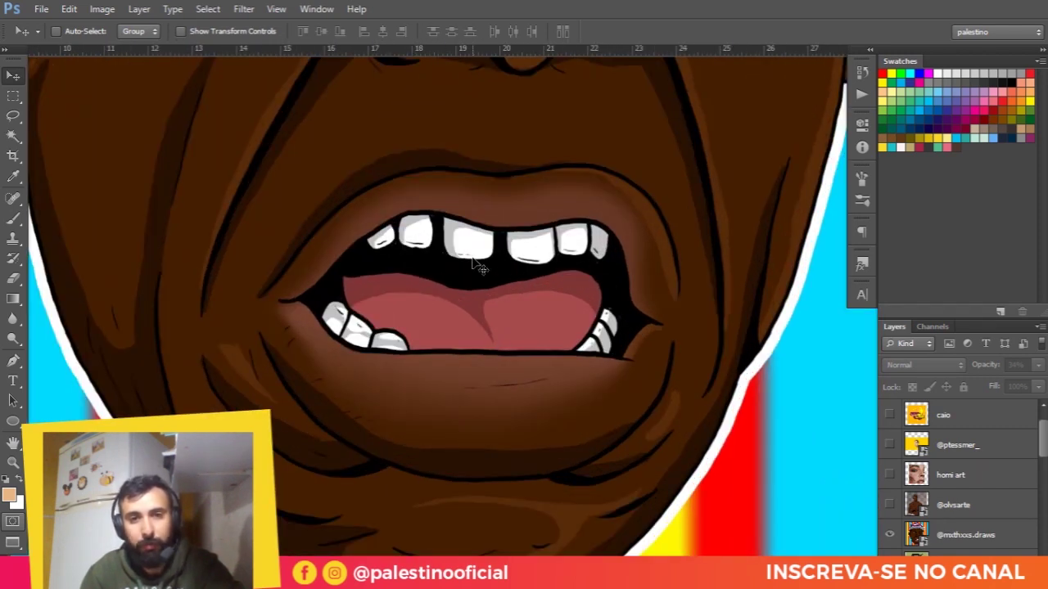
{"action": "scroll", "coordinate": [368, 288], "scroll_direction": "down", "scroll_amount": 1}
{"action": "scroll", "coordinate": [368, 289], "scroll_direction": "down", "scroll_amount": 1}
{"action": "scroll", "coordinate": [379, 311], "scroll_direction": "down", "scroll_amount": 1}
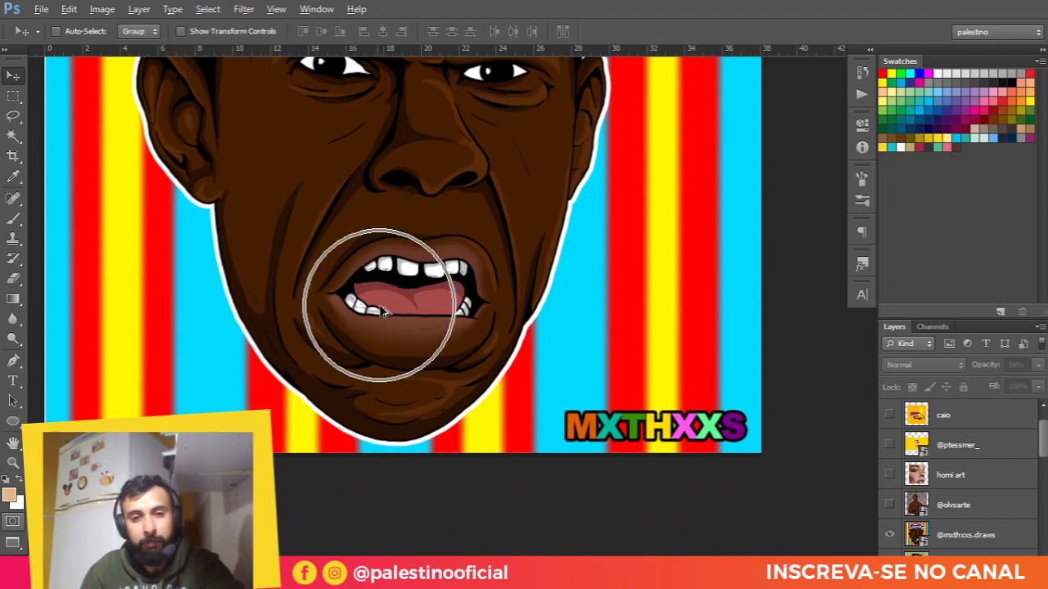
{"action": "scroll", "coordinate": [401, 364], "scroll_direction": "up", "scroll_amount": 2}
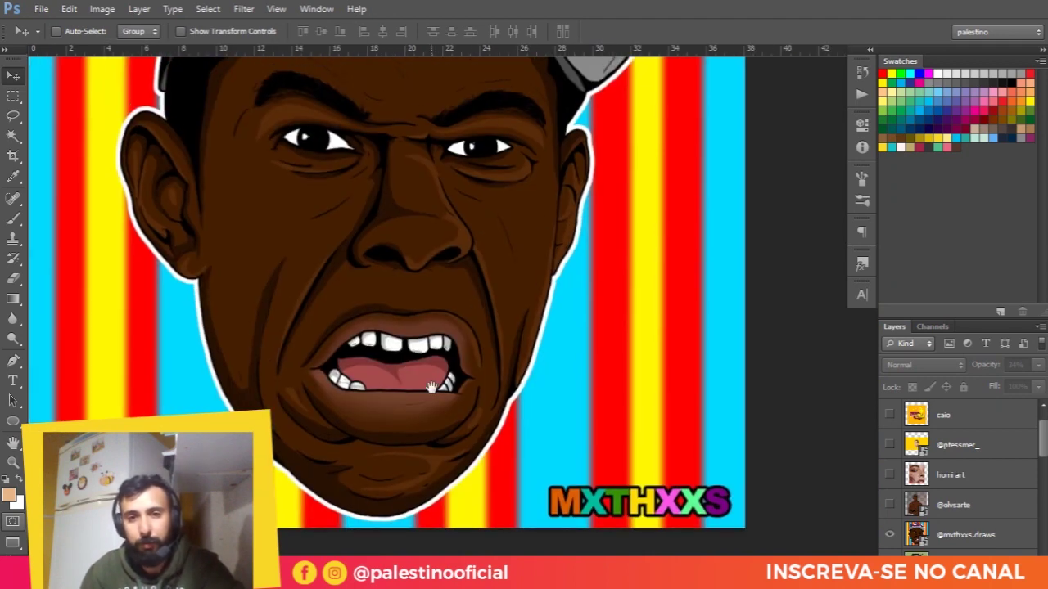
{"action": "scroll", "coordinate": [524, 245], "scroll_direction": "up", "scroll_amount": 4}
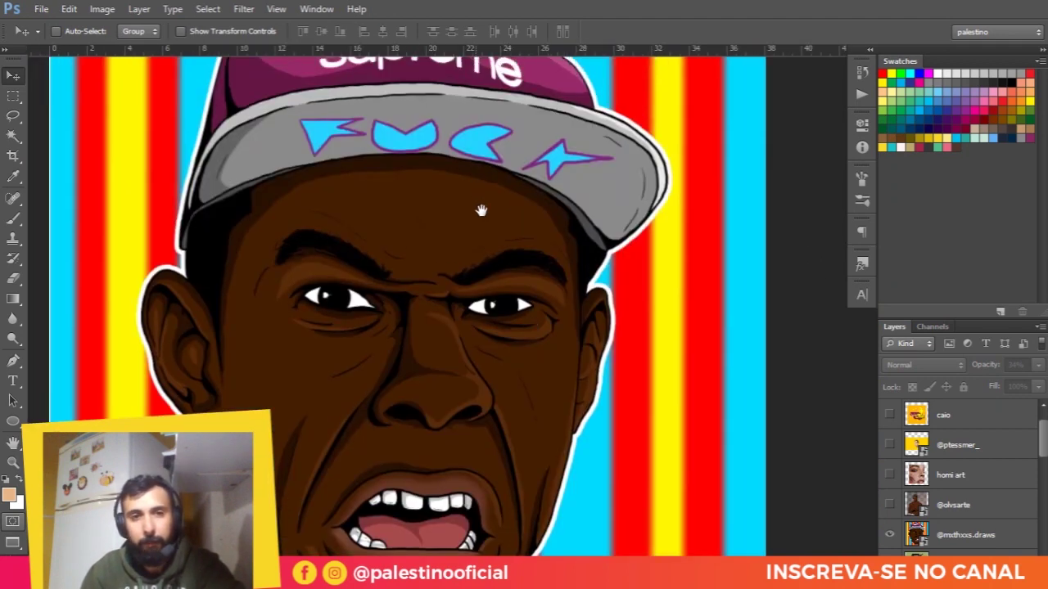
{"action": "scroll", "coordinate": [482, 213], "scroll_direction": "up", "scroll_amount": 1}
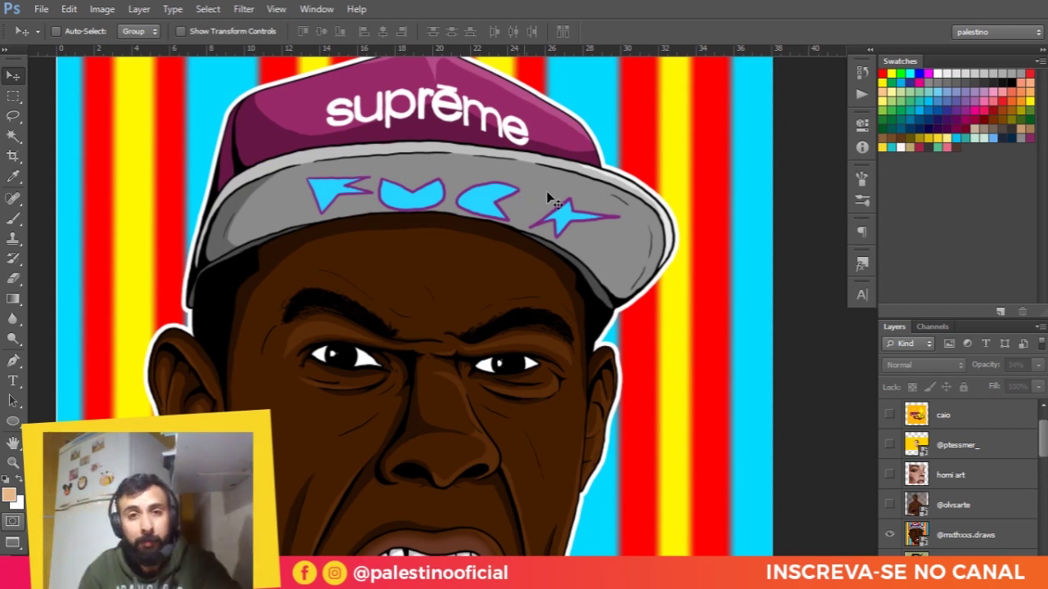
{"action": "scroll", "coordinate": [365, 303], "scroll_direction": "down", "scroll_amount": 3}
{"action": "scroll", "coordinate": [456, 234], "scroll_direction": "down", "scroll_amount": 2}
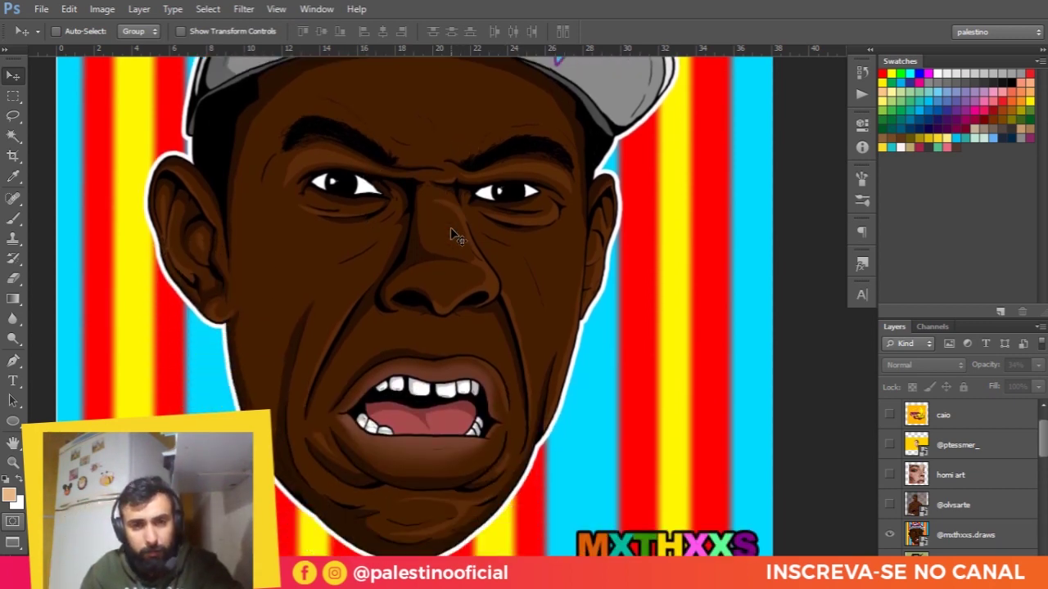
{"action": "scroll", "coordinate": [444, 265], "scroll_direction": "down", "scroll_amount": 1}
{"action": "left_click_drag", "start_coordinate": [394, 244], "coordinate": [460, 285]}
{"action": "scroll", "coordinate": [586, 190], "scroll_direction": "up", "scroll_amount": 1}
{"action": "scroll", "coordinate": [585, 190], "scroll_direction": "up", "scroll_amount": 2}
{"action": "scroll", "coordinate": [437, 294], "scroll_direction": "up", "scroll_amount": 1}
{"action": "scroll", "coordinate": [543, 289], "scroll_direction": "up", "scroll_amount": 1}
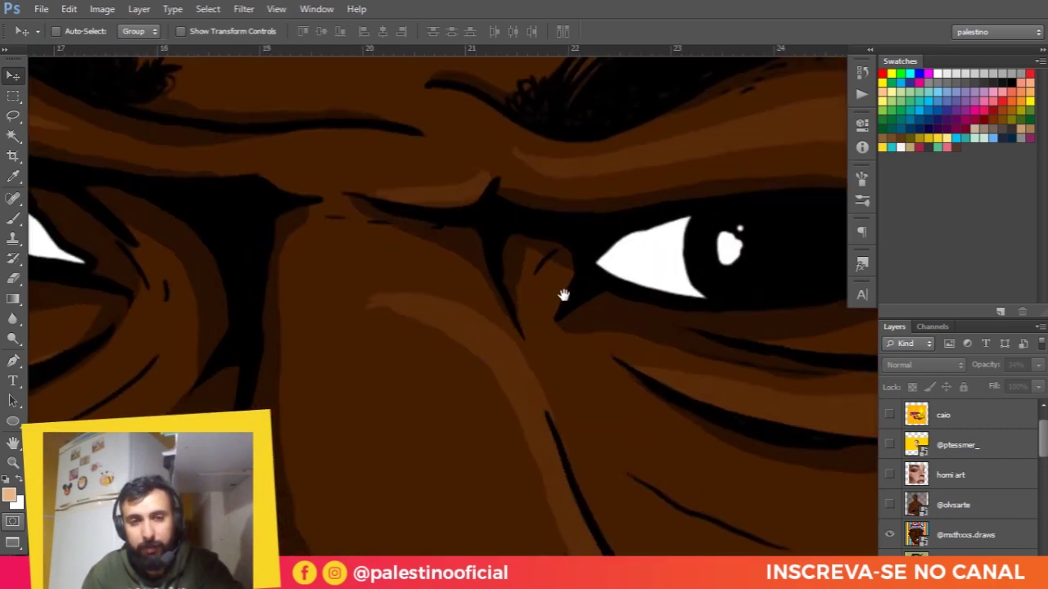
{"action": "scroll", "coordinate": [568, 295], "scroll_direction": "up", "scroll_amount": 1}
{"action": "scroll", "coordinate": [445, 322], "scroll_direction": "left", "scroll_amount": 3}
{"action": "scroll", "coordinate": [460, 327], "scroll_direction": "left", "scroll_amount": 2}
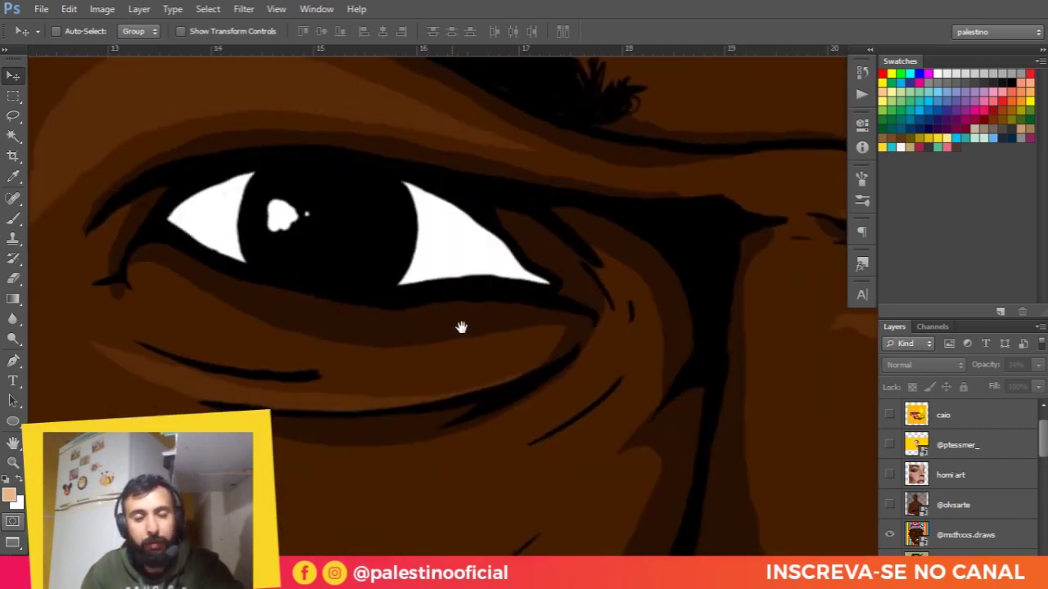
{"action": "scroll", "coordinate": [281, 293], "scroll_direction": "down", "scroll_amount": 1}
{"action": "scroll", "coordinate": [276, 290], "scroll_direction": "down", "scroll_amount": 1}
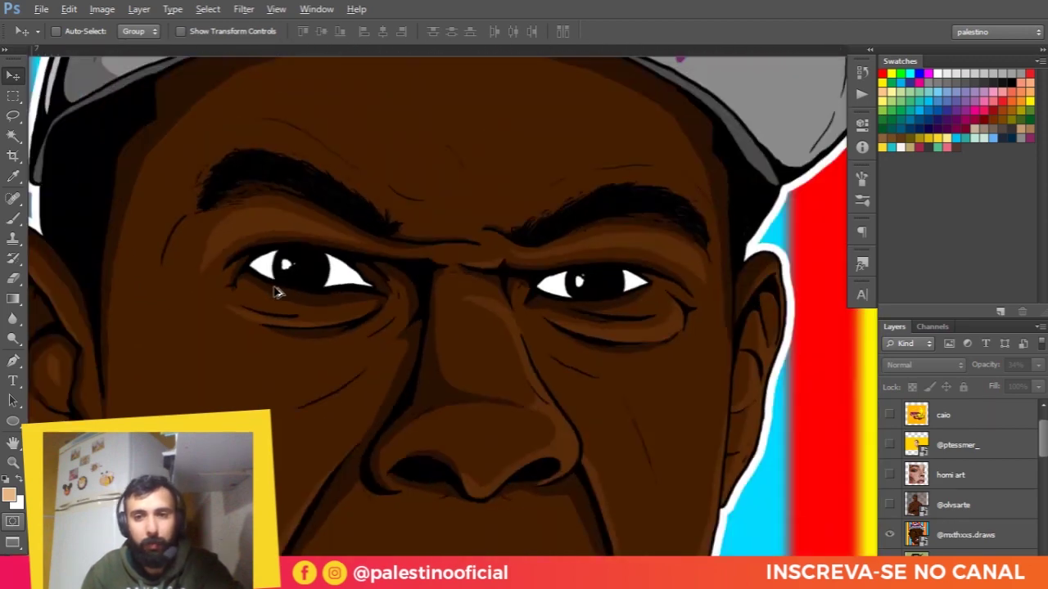
{"action": "scroll", "coordinate": [276, 290], "scroll_direction": "down", "scroll_amount": 1}
{"action": "scroll", "coordinate": [277, 280], "scroll_direction": "down", "scroll_amount": 1}
{"action": "scroll", "coordinate": [278, 283], "scroll_direction": "down", "scroll_amount": 1}
{"action": "scroll", "coordinate": [449, 341], "scroll_direction": "down", "scroll_amount": 1}
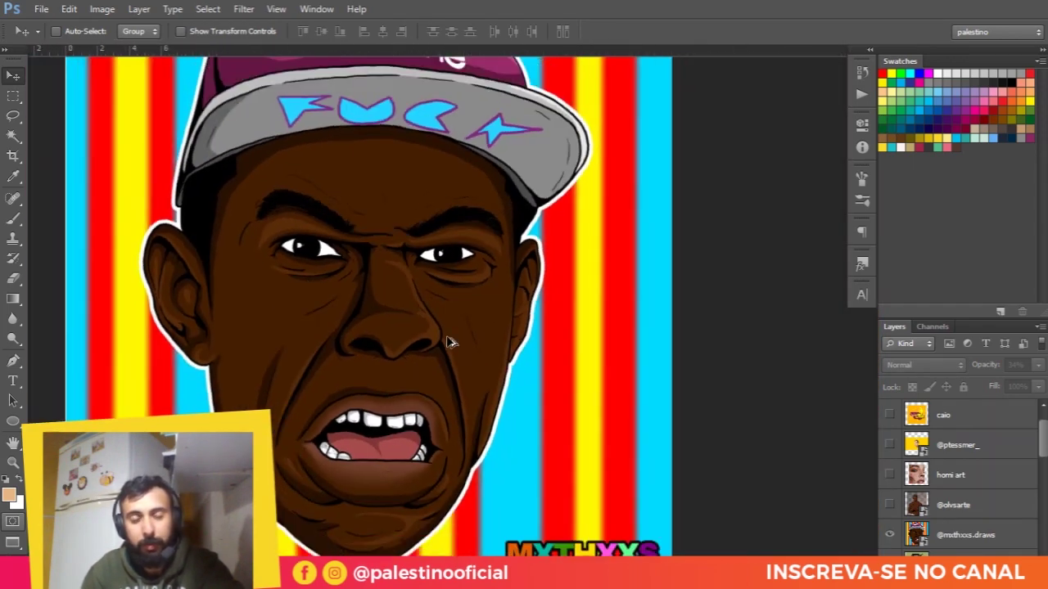
{"action": "scroll", "coordinate": [491, 352], "scroll_direction": "left", "scroll_amount": 1}
{"action": "scroll", "coordinate": [619, 377], "scroll_direction": "left", "scroll_amount": 1}
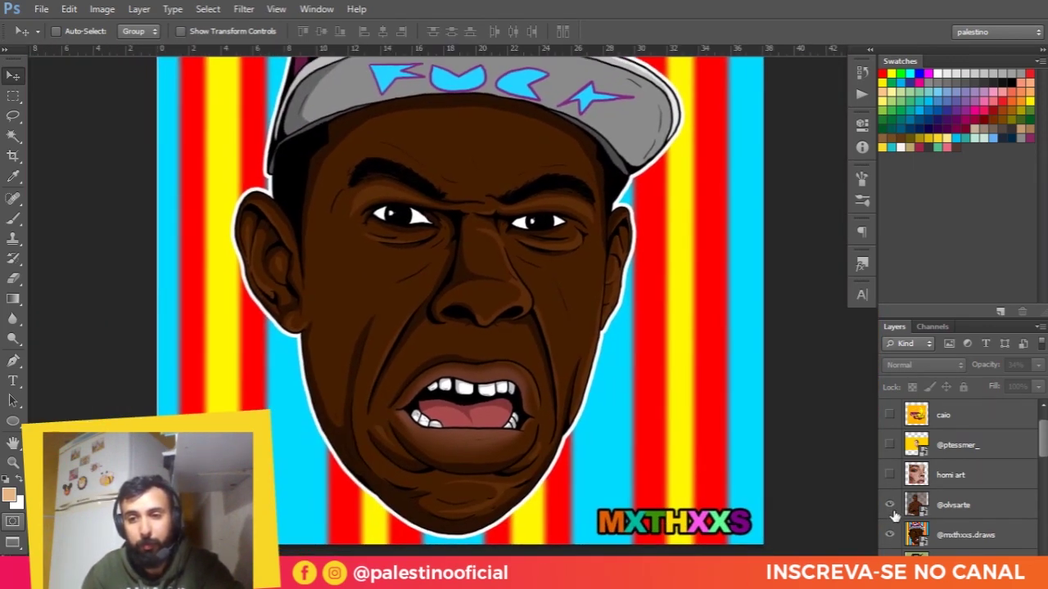
{"action": "left_click", "coordinate": [890, 505]}
{"action": "scroll", "coordinate": [661, 437], "scroll_direction": "down", "scroll_amount": 1}
Step: Pan the view up from the THUG LIFE lettering to the upper-chest tattoos, including 2PAC
{"action": "scroll", "coordinate": [491, 382], "scroll_direction": "down", "scroll_amount": 1}
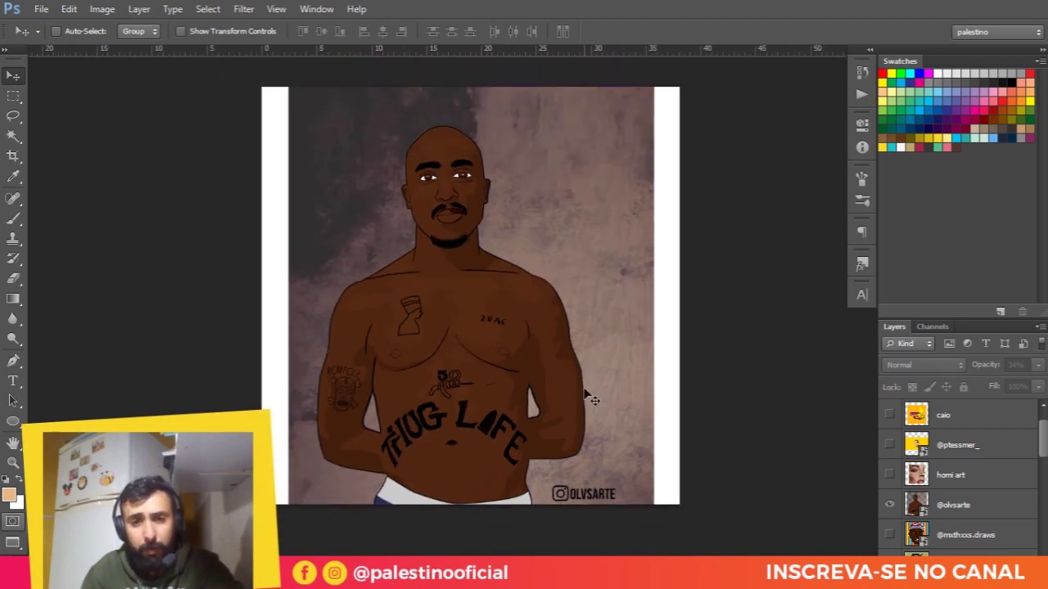
{"action": "scroll", "coordinate": [458, 254], "scroll_direction": "up", "scroll_amount": 1}
{"action": "scroll", "coordinate": [426, 236], "scroll_direction": "up", "scroll_amount": 1}
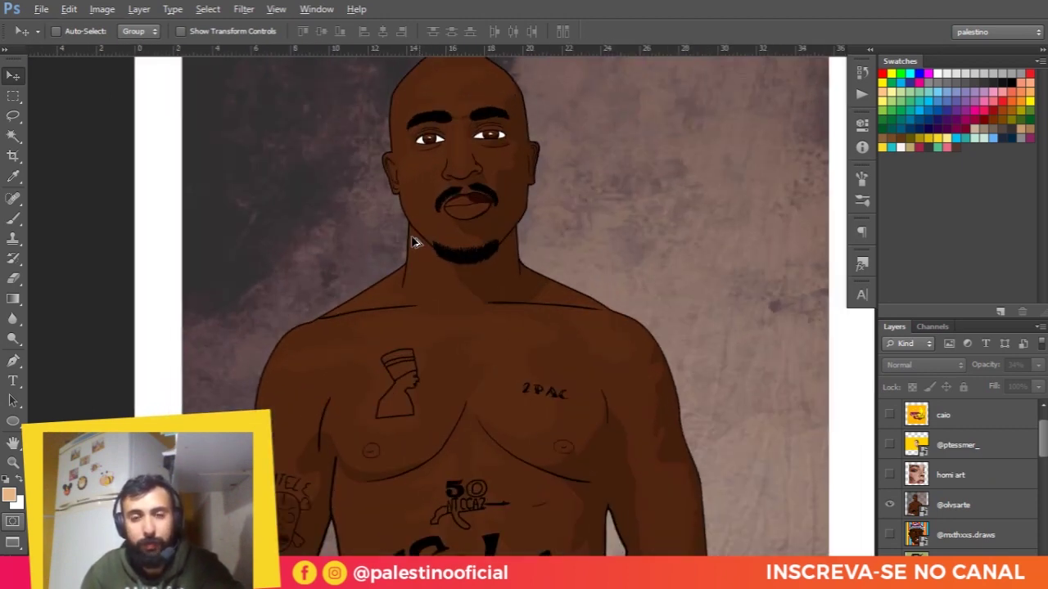
{"action": "scroll", "coordinate": [417, 236], "scroll_direction": "up", "scroll_amount": 1}
{"action": "scroll", "coordinate": [446, 148], "scroll_direction": "up", "scroll_amount": 1}
{"action": "scroll", "coordinate": [442, 151], "scroll_direction": "down", "scroll_amount": 5}
{"action": "scroll", "coordinate": [441, 205], "scroll_direction": "down", "scroll_amount": 1}
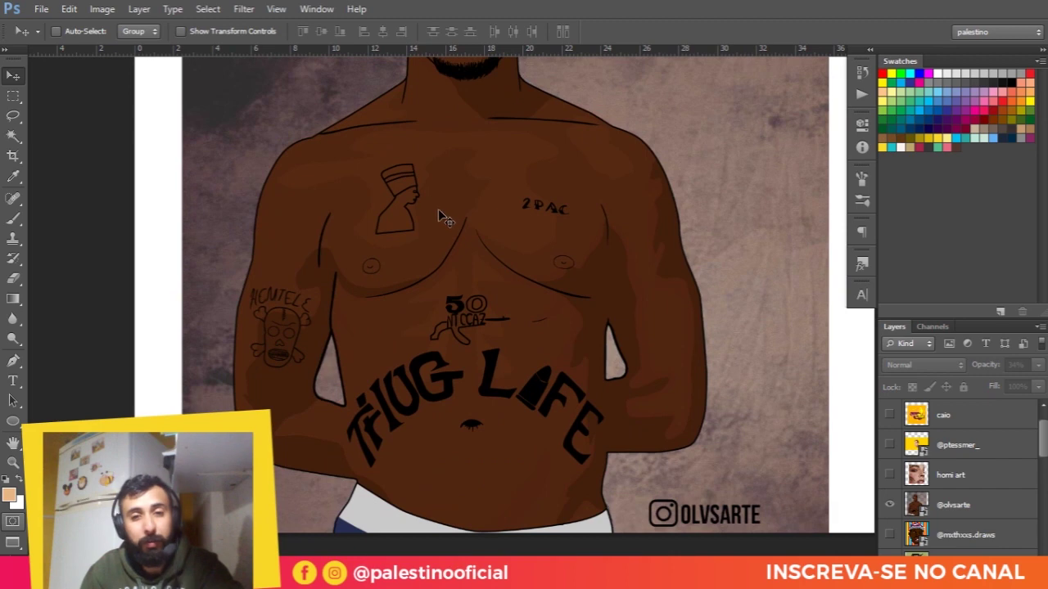
{"action": "scroll", "coordinate": [508, 225], "scroll_direction": "up", "scroll_amount": 3}
{"action": "scroll", "coordinate": [491, 238], "scroll_direction": "down", "scroll_amount": 1}
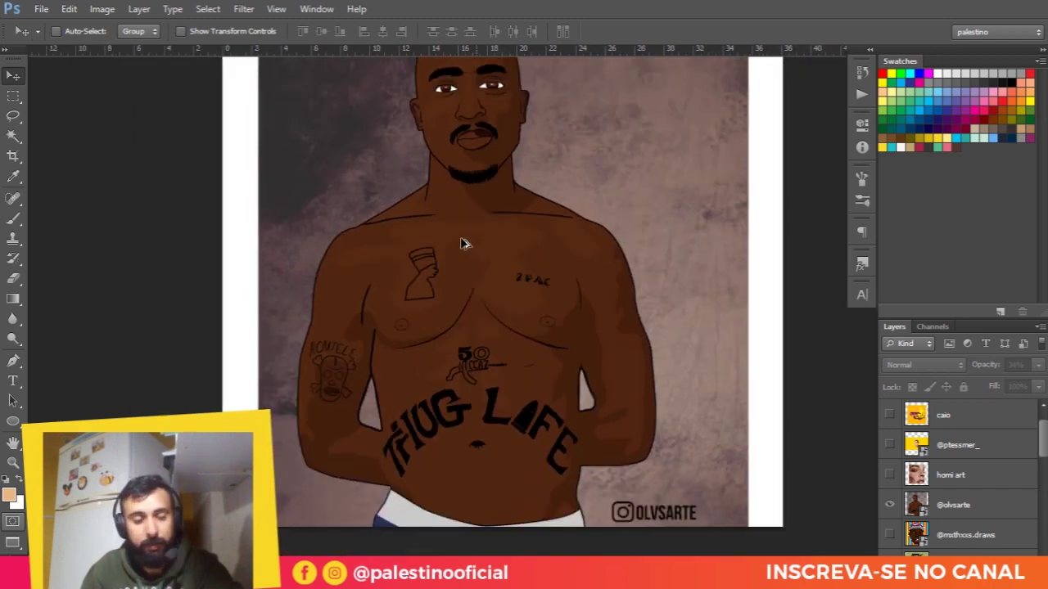
{"action": "scroll", "coordinate": [458, 236], "scroll_direction": "down", "scroll_amount": 1}
{"action": "scroll", "coordinate": [442, 401], "scroll_direction": "up", "scroll_amount": 1}
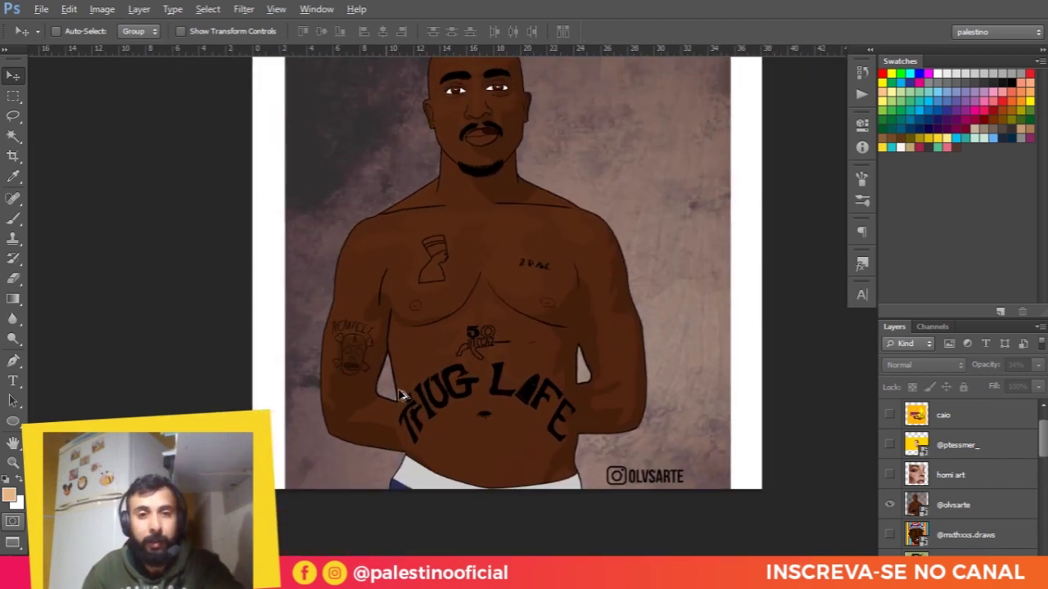
{"action": "scroll", "coordinate": [426, 393], "scroll_direction": "up", "scroll_amount": 1}
{"action": "scroll", "coordinate": [409, 384], "scroll_direction": "down", "scroll_amount": 1}
{"action": "scroll", "coordinate": [404, 377], "scroll_direction": "up", "scroll_amount": 1}
{"action": "scroll", "coordinate": [405, 368], "scroll_direction": "up", "scroll_amount": 1}
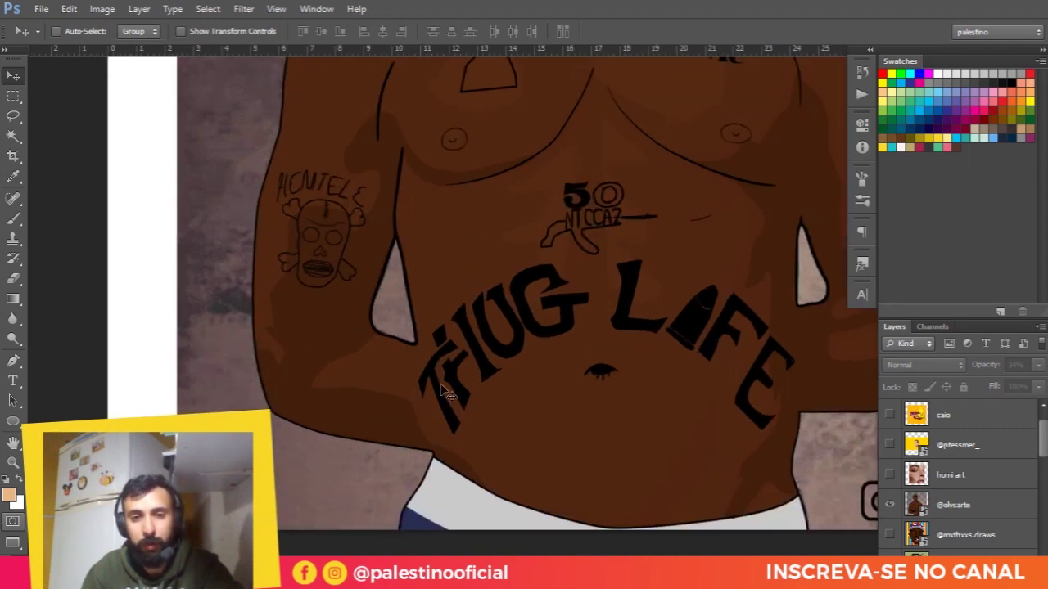
{"action": "scroll", "coordinate": [393, 276], "scroll_direction": "right", "scroll_amount": 5}
{"action": "scroll", "coordinate": [392, 276], "scroll_direction": "down", "scroll_amount": 2}
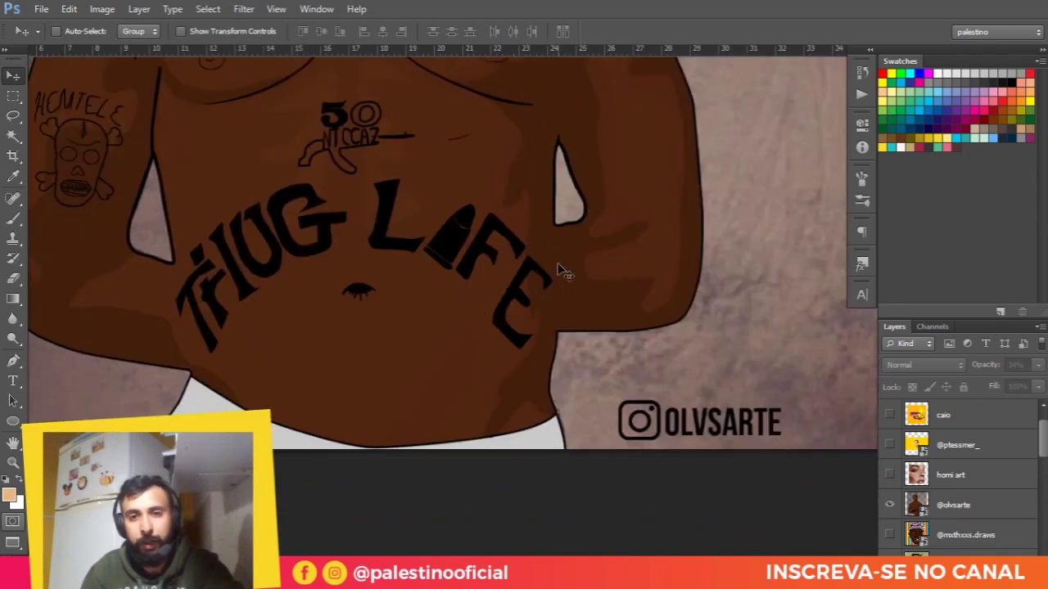
{"action": "scroll", "coordinate": [315, 257], "scroll_direction": "up", "scroll_amount": 2}
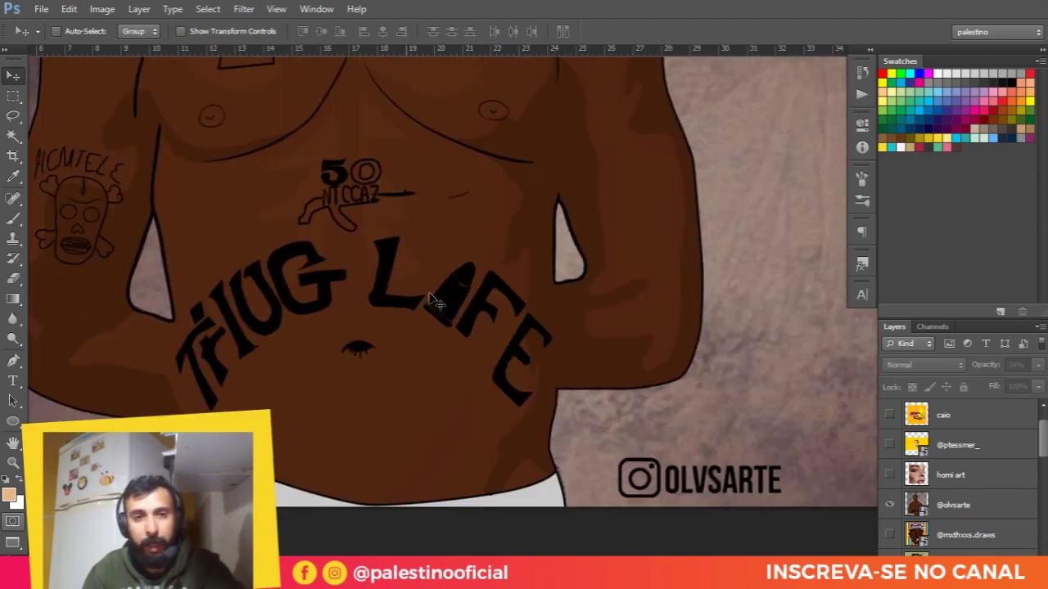
{"action": "scroll", "coordinate": [286, 234], "scroll_direction": "up", "scroll_amount": 3}
{"action": "scroll", "coordinate": [285, 234], "scroll_direction": "left", "scroll_amount": 2}
{"action": "scroll", "coordinate": [464, 339], "scroll_direction": "left", "scroll_amount": 3}
{"action": "scroll", "coordinate": [463, 339], "scroll_direction": "up", "scroll_amount": 2}
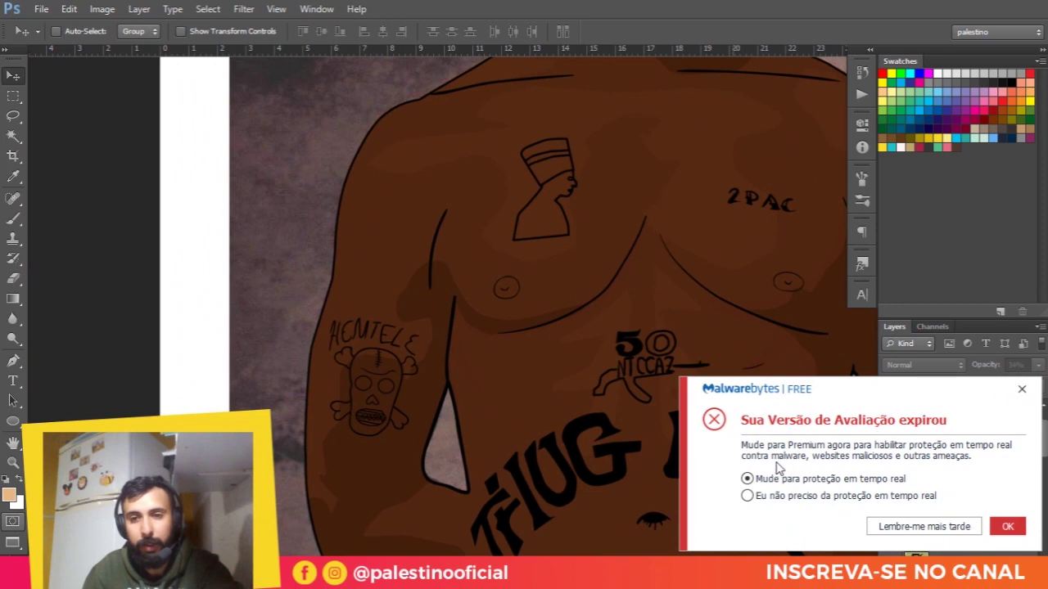
Step: Dismiss the Malwarebytes trial-expired pop-up and pan up to the portrait's neck and beard
{"action": "left_click", "coordinate": [1024, 390]}
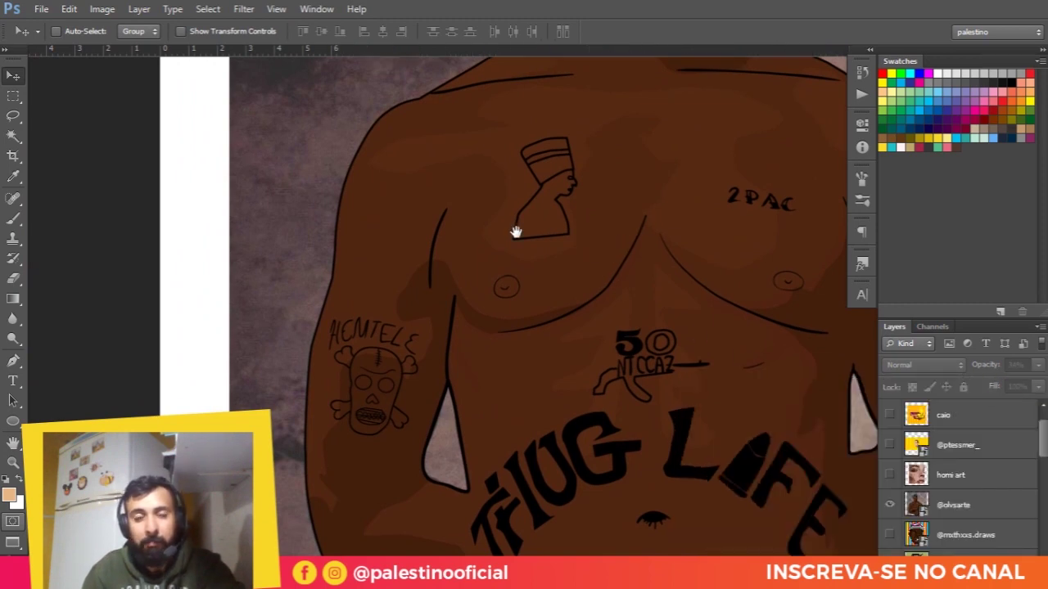
{"action": "scroll", "coordinate": [515, 232], "scroll_direction": "right", "scroll_amount": 3}
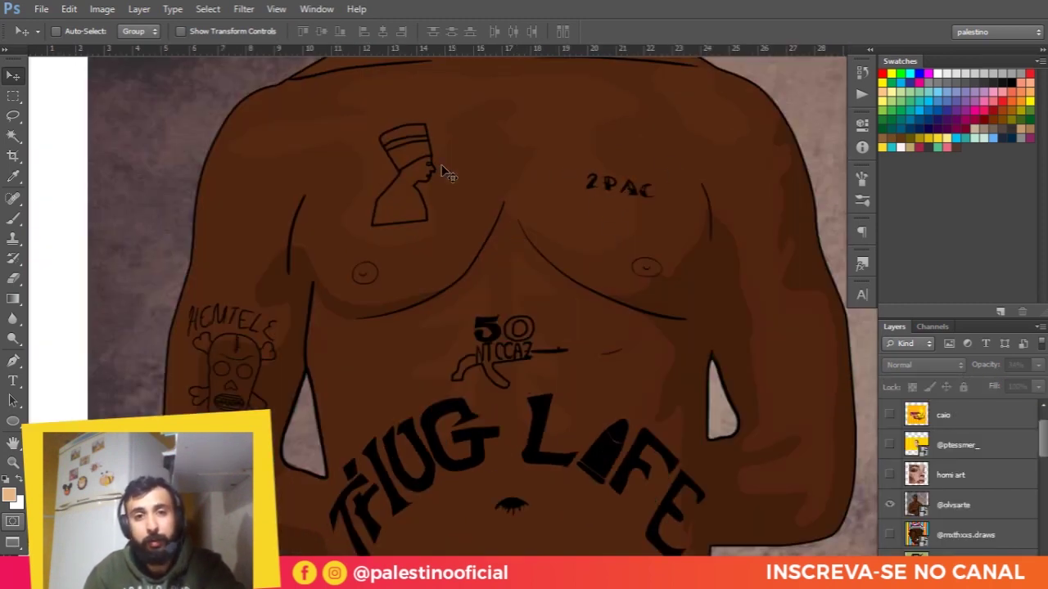
{"action": "left_click_drag", "start_coordinate": [437, 133], "coordinate": [471, 268]}
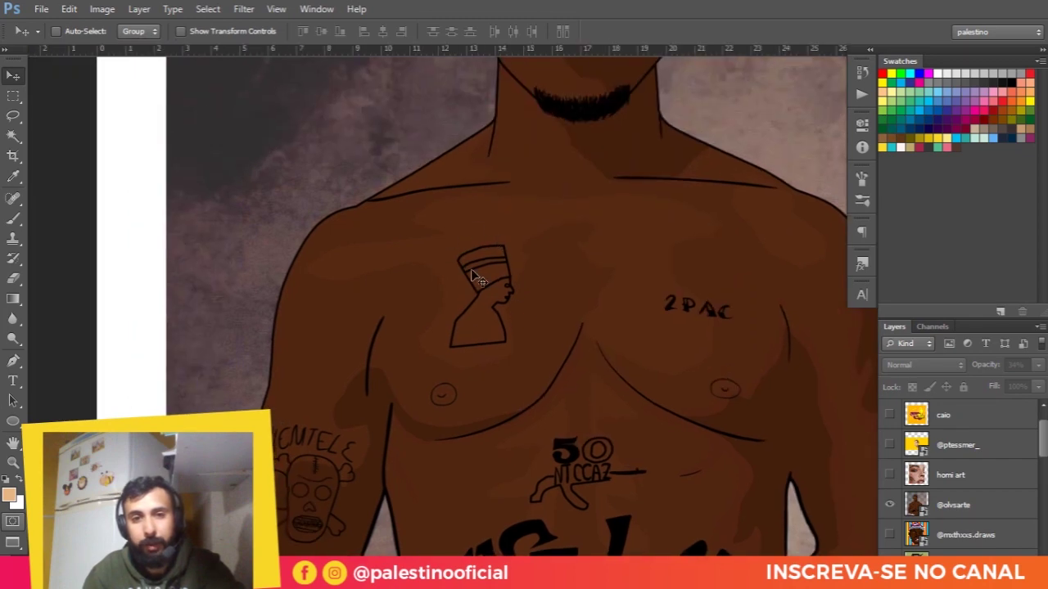
{"action": "mouse_move", "coordinate": [583, 169]}
{"action": "left_mouse_down"}
{"action": "mouse_move", "coordinate": [409, 346]}
{"action": "mouse_move", "coordinate": [463, 335]}
{"action": "left_mouse_up"}
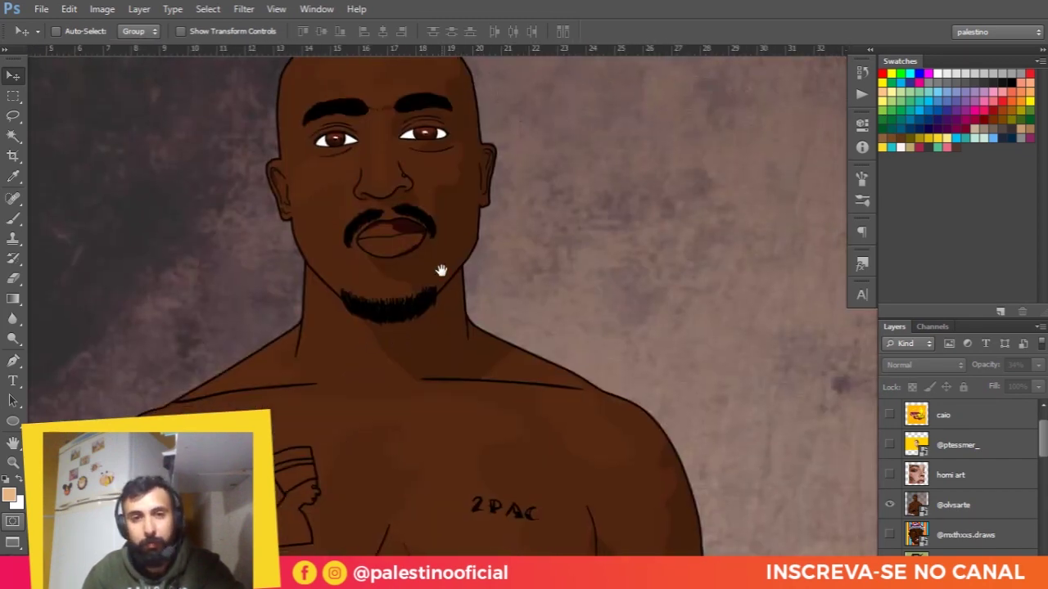
Step: Zoom in on the Tupac portrait's eyes and nose for close inspection
{"action": "left_click_drag", "start_coordinate": [441, 270], "coordinate": [479, 339]}
{"action": "scroll", "coordinate": [460, 324], "scroll_direction": "up", "scroll_amount": 1}
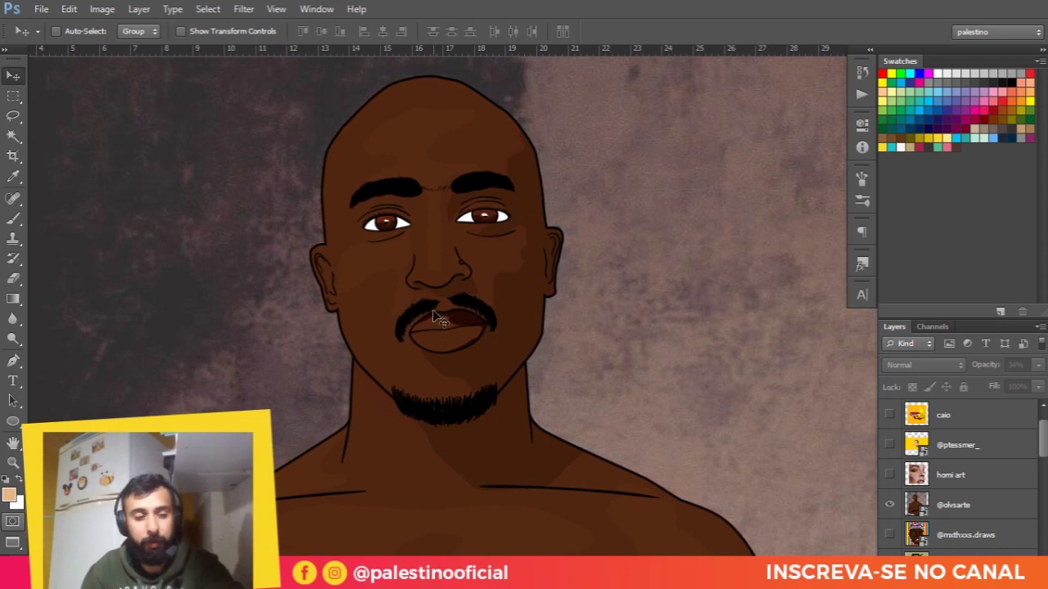
{"action": "scroll", "coordinate": [491, 307], "scroll_direction": "up", "scroll_amount": 1}
{"action": "scroll", "coordinate": [456, 245], "scroll_direction": "up", "scroll_amount": 1}
{"action": "scroll", "coordinate": [450, 262], "scroll_direction": "up", "scroll_amount": 1}
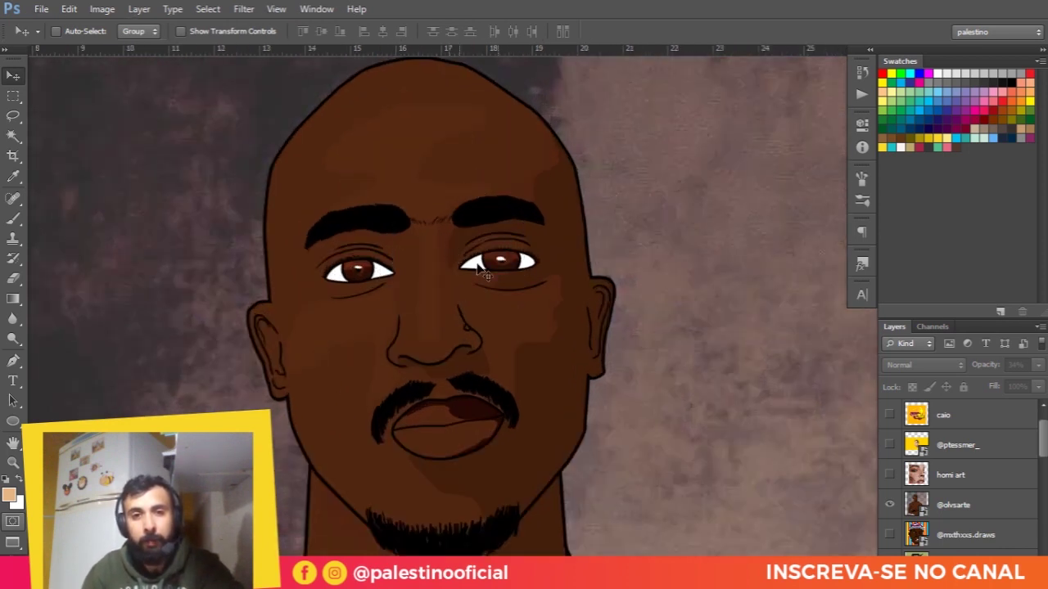
{"action": "scroll", "coordinate": [447, 278], "scroll_direction": "up", "scroll_amount": 1}
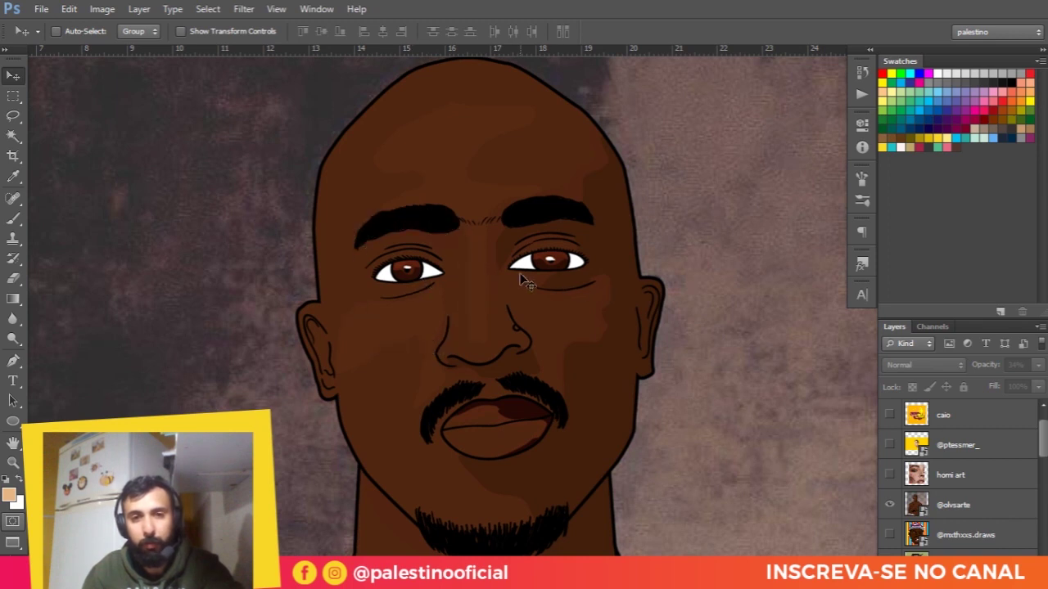
{"action": "scroll", "coordinate": [557, 269], "scroll_direction": "up", "scroll_amount": 3}
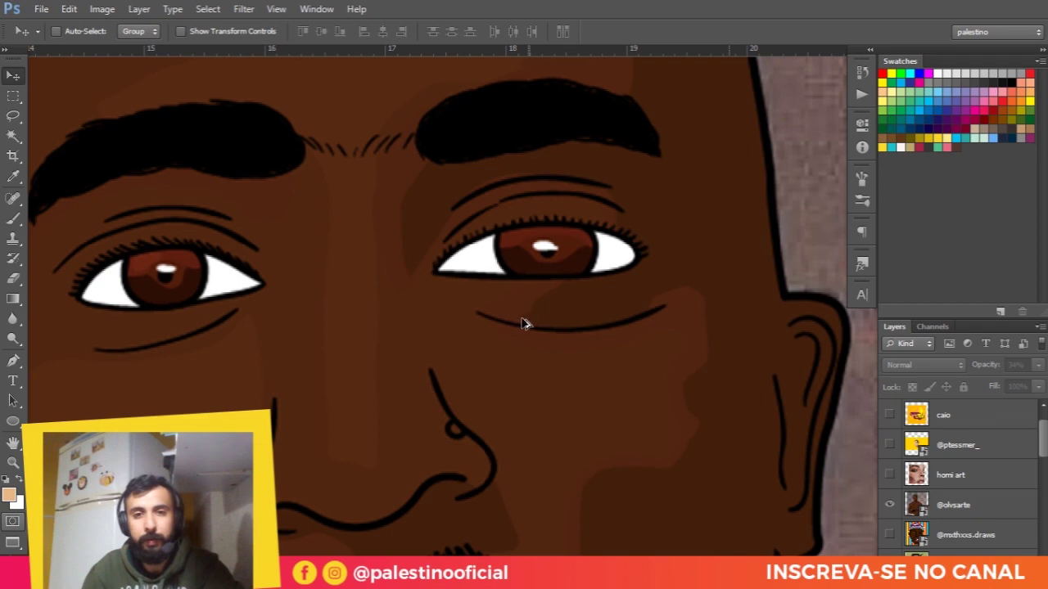
{"action": "scroll", "coordinate": [524, 323], "scroll_direction": "down", "scroll_amount": 2}
{"action": "scroll", "coordinate": [510, 299], "scroll_direction": "down", "scroll_amount": 1}
{"action": "scroll", "coordinate": [519, 283], "scroll_direction": "down", "scroll_amount": 1}
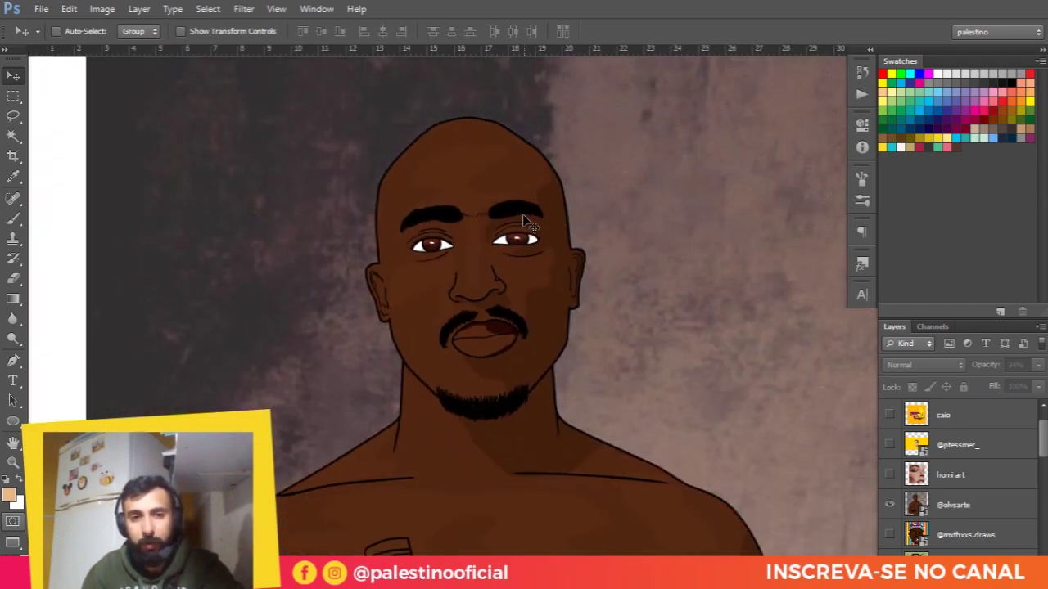
{"action": "scroll", "coordinate": [482, 246], "scroll_direction": "up", "scroll_amount": 1}
{"action": "scroll", "coordinate": [435, 271], "scroll_direction": "up", "scroll_amount": 1}
{"action": "scroll", "coordinate": [412, 267], "scroll_direction": "up", "scroll_amount": 1}
{"action": "scroll", "coordinate": [409, 265], "scroll_direction": "up", "scroll_amount": 1}
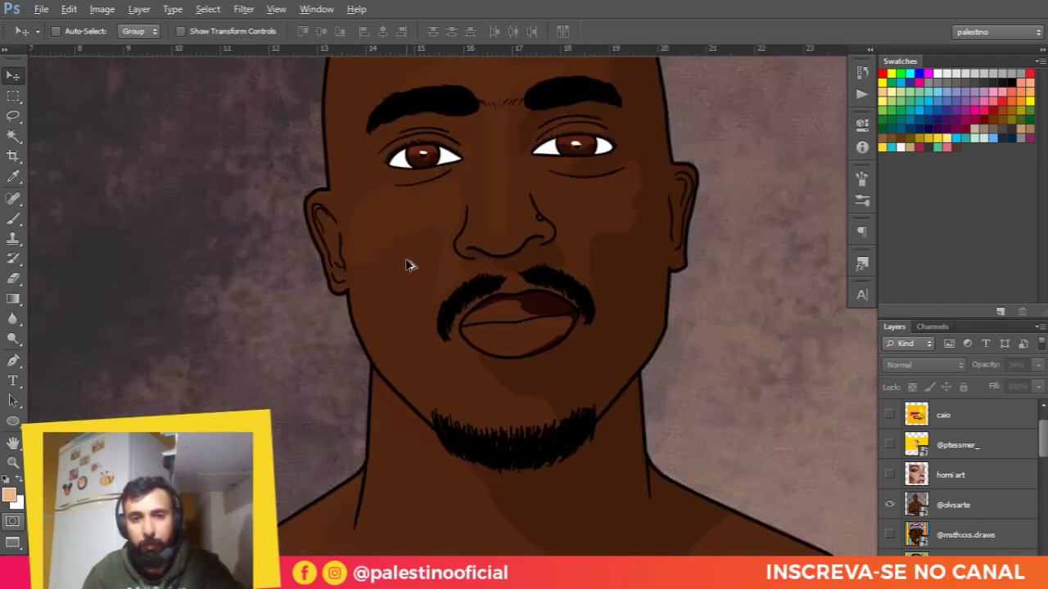
{"action": "scroll", "coordinate": [410, 267], "scroll_direction": "down", "scroll_amount": 1}
{"action": "scroll", "coordinate": [426, 274], "scroll_direction": "down", "scroll_amount": 1}
{"action": "scroll", "coordinate": [540, 241], "scroll_direction": "down", "scroll_amount": 1}
{"action": "scroll", "coordinate": [495, 214], "scroll_direction": "up", "scroll_amount": 1}
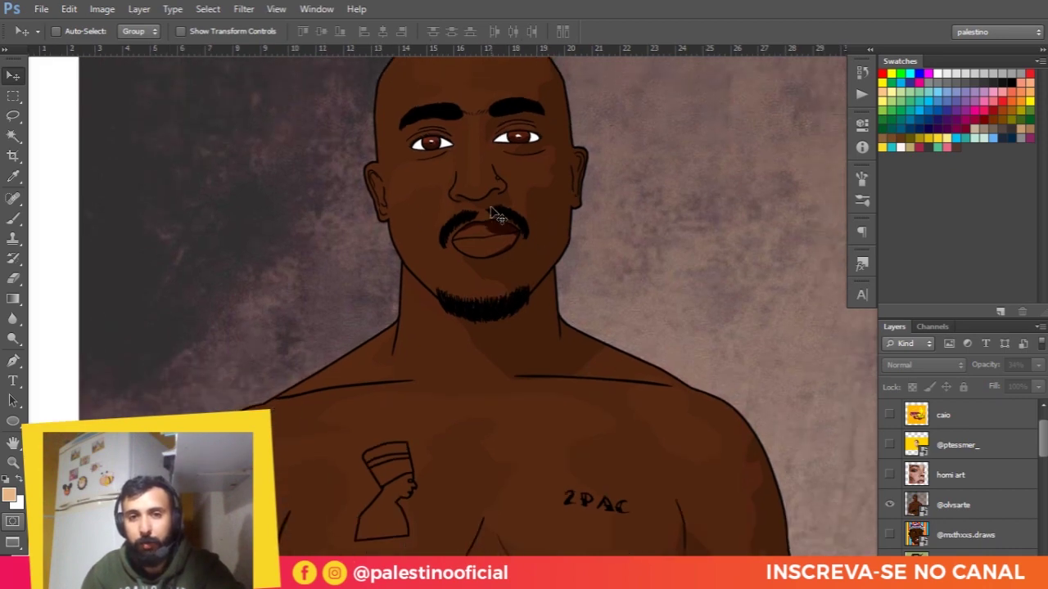
{"action": "scroll", "coordinate": [499, 262], "scroll_direction": "up", "scroll_amount": 2}
{"action": "scroll", "coordinate": [524, 302], "scroll_direction": "up", "scroll_amount": 1}
{"action": "scroll", "coordinate": [507, 262], "scroll_direction": "up", "scroll_amount": 1}
{"action": "scroll", "coordinate": [467, 270], "scroll_direction": "up", "scroll_amount": 1}
{"action": "scroll", "coordinate": [449, 303], "scroll_direction": "up", "scroll_amount": 1}
Step: Zoom out until the entire Tupac illustration fits the window
{"action": "scroll", "coordinate": [466, 318], "scroll_direction": "down", "scroll_amount": 2}
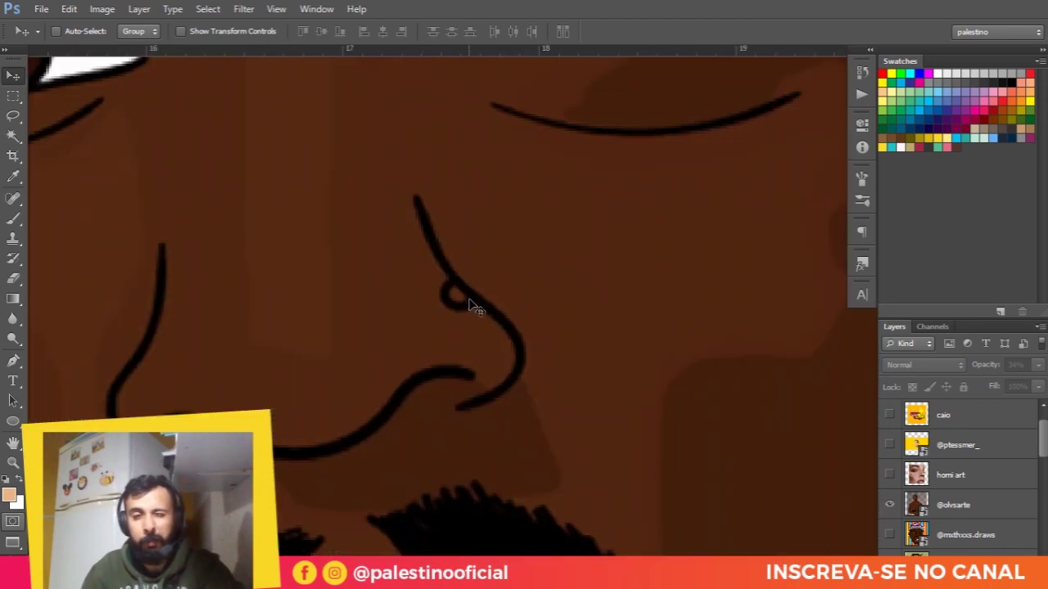
{"action": "scroll", "coordinate": [450, 328], "scroll_direction": "down", "scroll_amount": 2}
{"action": "scroll", "coordinate": [444, 286], "scroll_direction": "down", "scroll_amount": 1}
{"action": "scroll", "coordinate": [461, 292], "scroll_direction": "down", "scroll_amount": 1}
{"action": "scroll", "coordinate": [483, 284], "scroll_direction": "down", "scroll_amount": 2}
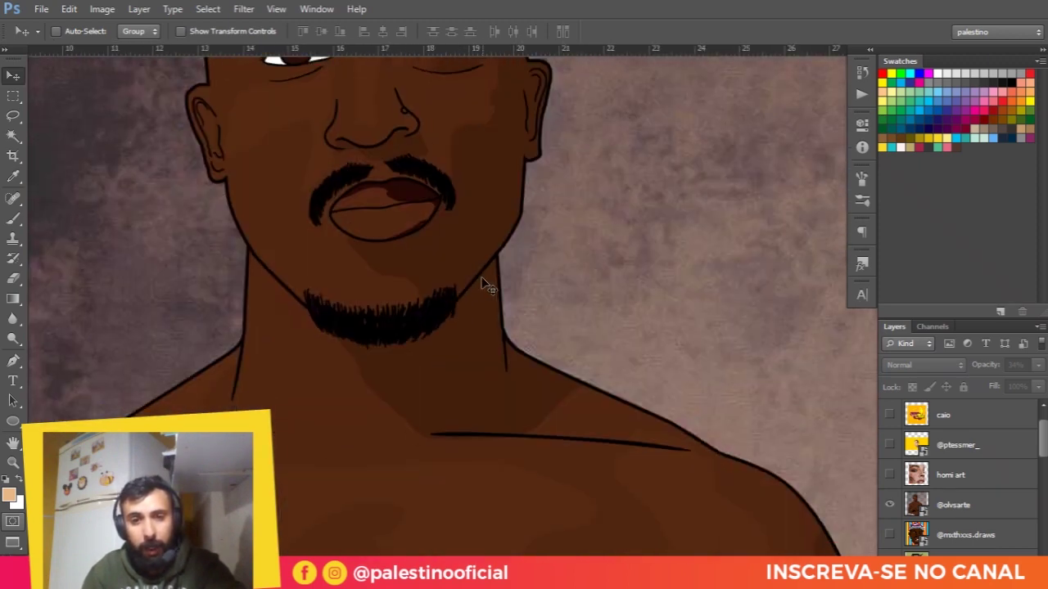
{"action": "scroll", "coordinate": [483, 285], "scroll_direction": "down", "scroll_amount": 2}
{"action": "scroll", "coordinate": [465, 287], "scroll_direction": "down", "scroll_amount": 2}
{"action": "scroll", "coordinate": [454, 297], "scroll_direction": "down", "scroll_amount": 1}
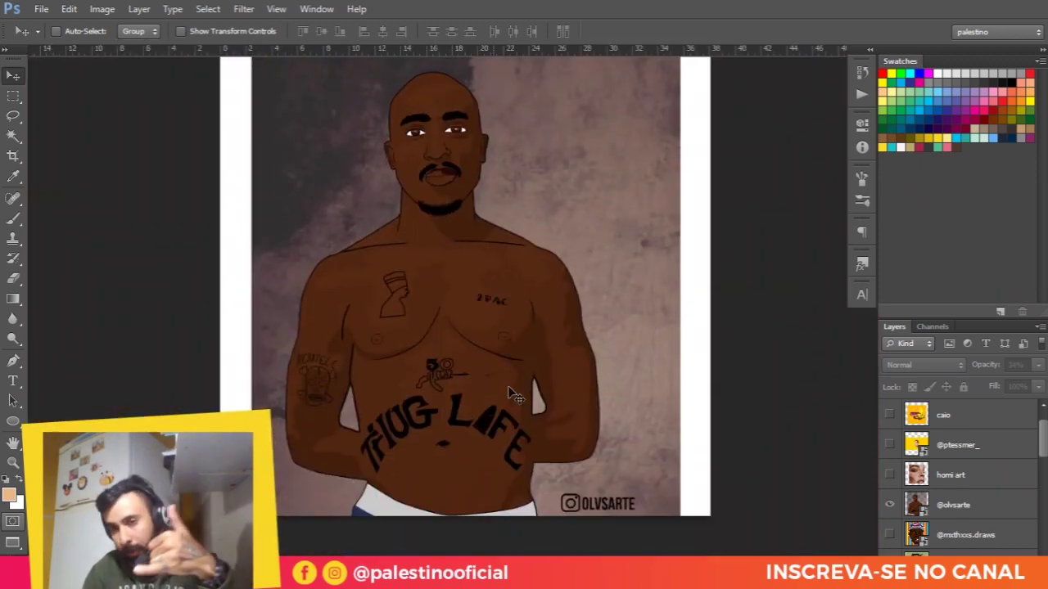
Step: Frame the homi art face's freckled eye, eyebrow and nose up close
{"action": "scroll", "coordinate": [399, 264], "scroll_direction": "up", "scroll_amount": 1}
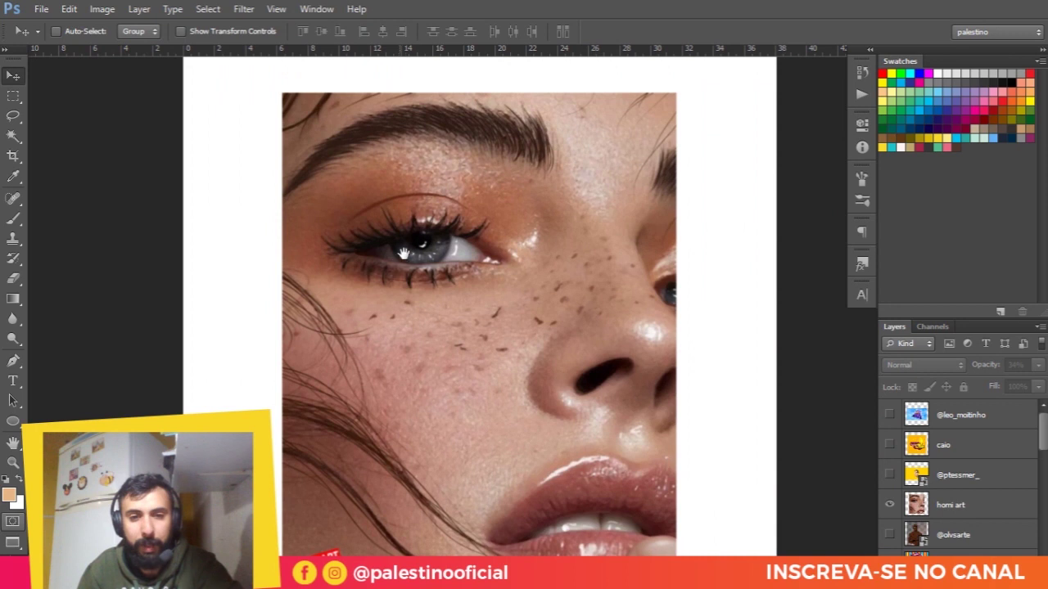
{"action": "left_click_drag", "start_coordinate": [493, 240], "coordinate": [446, 232]}
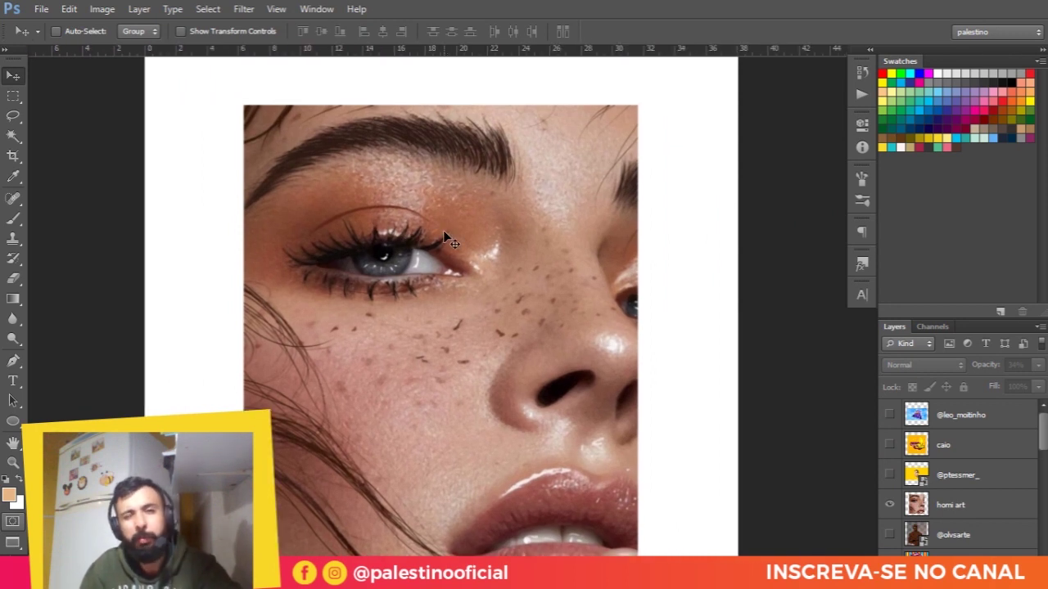
{"action": "scroll", "coordinate": [443, 230], "scroll_direction": "down", "scroll_amount": 1}
{"action": "scroll", "coordinate": [443, 230], "scroll_direction": "down", "scroll_amount": 1}
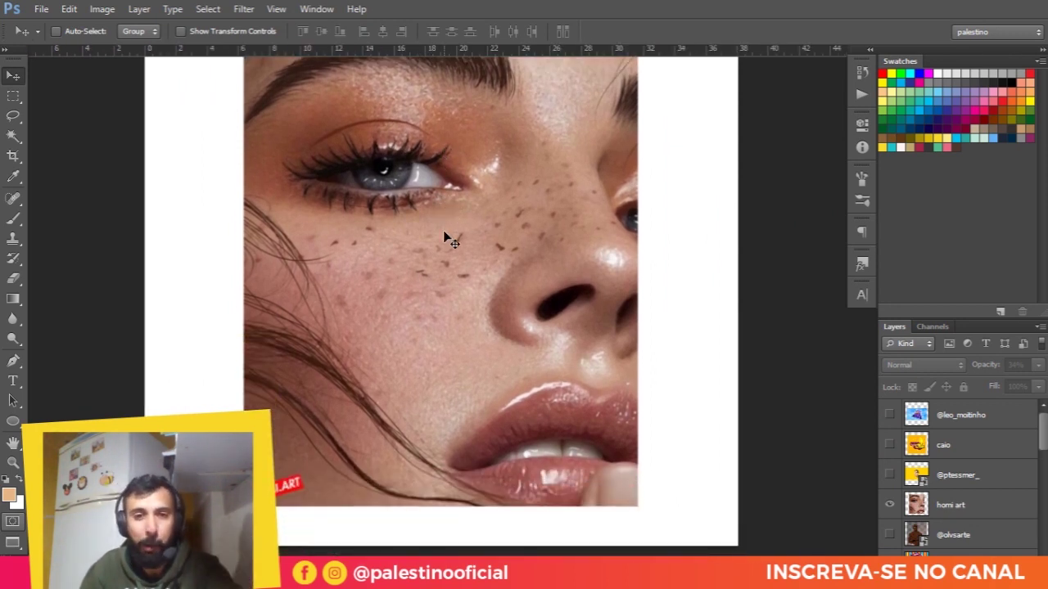
{"action": "scroll", "coordinate": [491, 213], "scroll_direction": "up", "scroll_amount": 2}
{"action": "scroll", "coordinate": [526, 164], "scroll_direction": "up", "scroll_amount": 1}
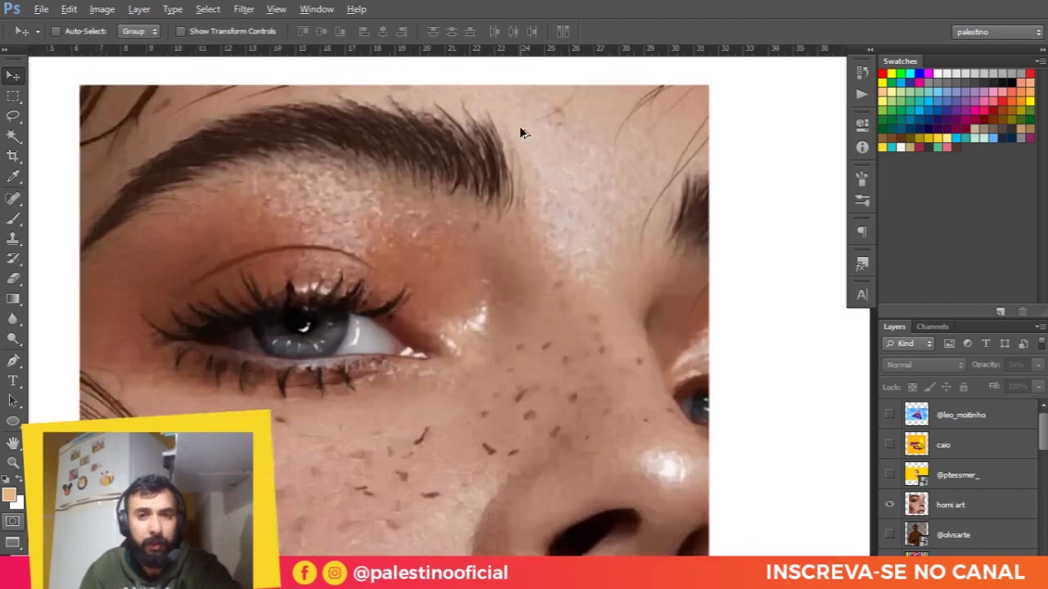
{"action": "scroll", "coordinate": [516, 187], "scroll_direction": "up", "scroll_amount": 1}
{"action": "scroll", "coordinate": [615, 278], "scroll_direction": "down", "scroll_amount": 5}
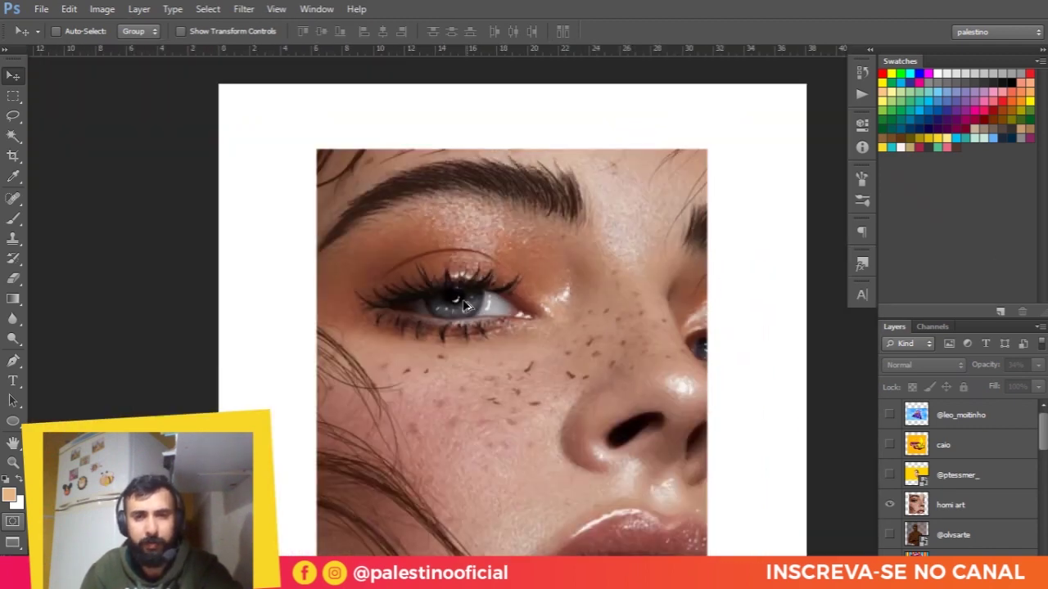
{"action": "scroll", "coordinate": [593, 333], "scroll_direction": "up", "scroll_amount": 1}
{"action": "scroll", "coordinate": [594, 333], "scroll_direction": "up", "scroll_amount": 1}
{"action": "scroll", "coordinate": [593, 333], "scroll_direction": "down", "scroll_amount": 1}
{"action": "scroll", "coordinate": [468, 308], "scroll_direction": "down", "scroll_amount": 1}
{"action": "scroll", "coordinate": [491, 299], "scroll_direction": "down", "scroll_amount": 1}
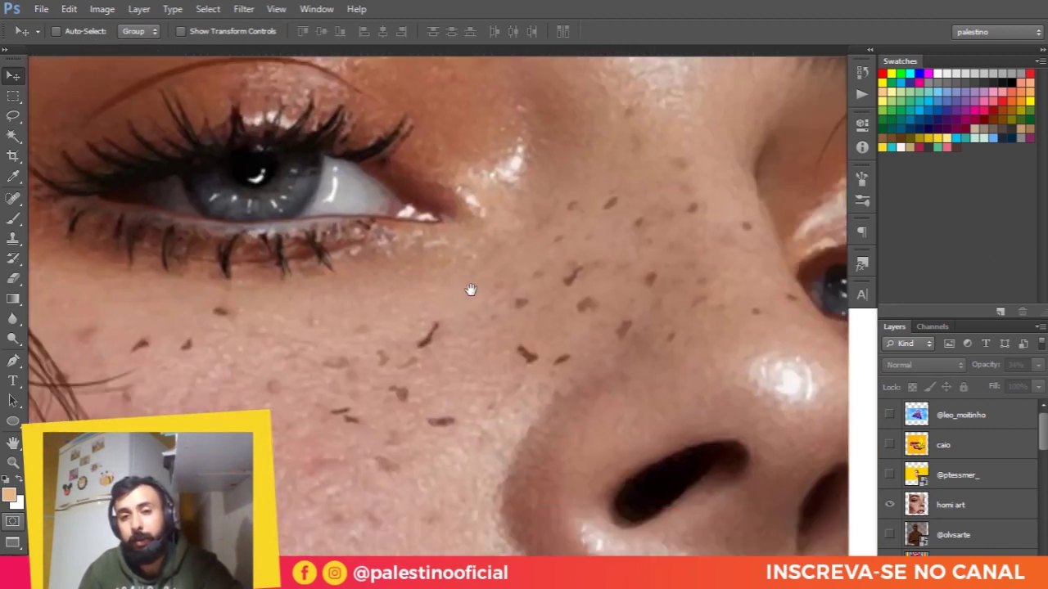
{"action": "scroll", "coordinate": [505, 270], "scroll_direction": "down", "scroll_amount": 1}
{"action": "scroll", "coordinate": [505, 270], "scroll_direction": "down", "scroll_amount": 1}
{"action": "scroll", "coordinate": [562, 303], "scroll_direction": "down", "scroll_amount": 1}
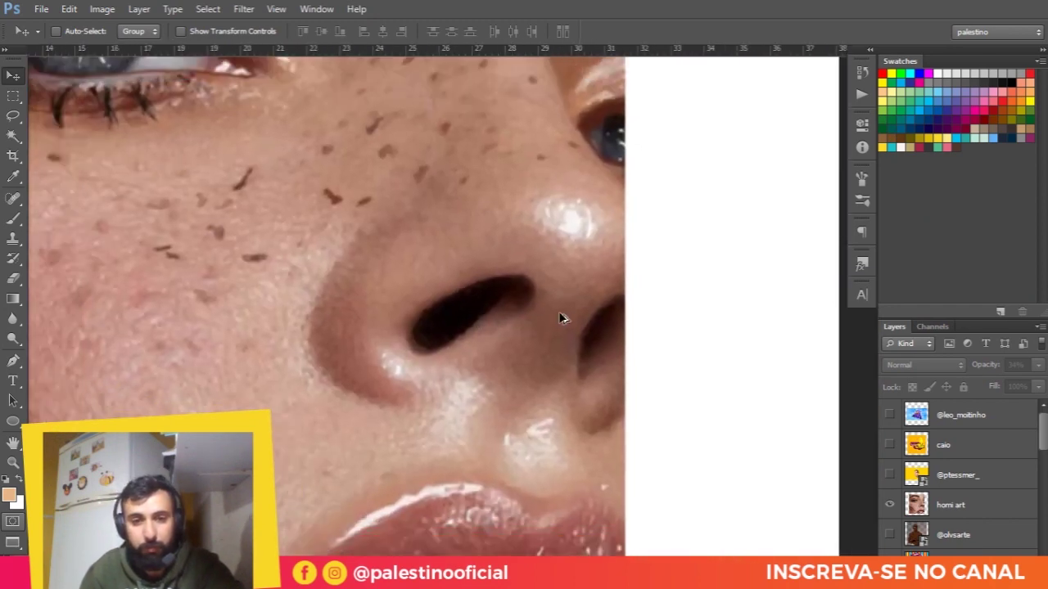
{"action": "scroll", "coordinate": [538, 316], "scroll_direction": "down", "scroll_amount": 1}
{"action": "scroll", "coordinate": [555, 308], "scroll_direction": "down", "scroll_amount": 1}
{"action": "scroll", "coordinate": [557, 320], "scroll_direction": "down", "scroll_amount": 1}
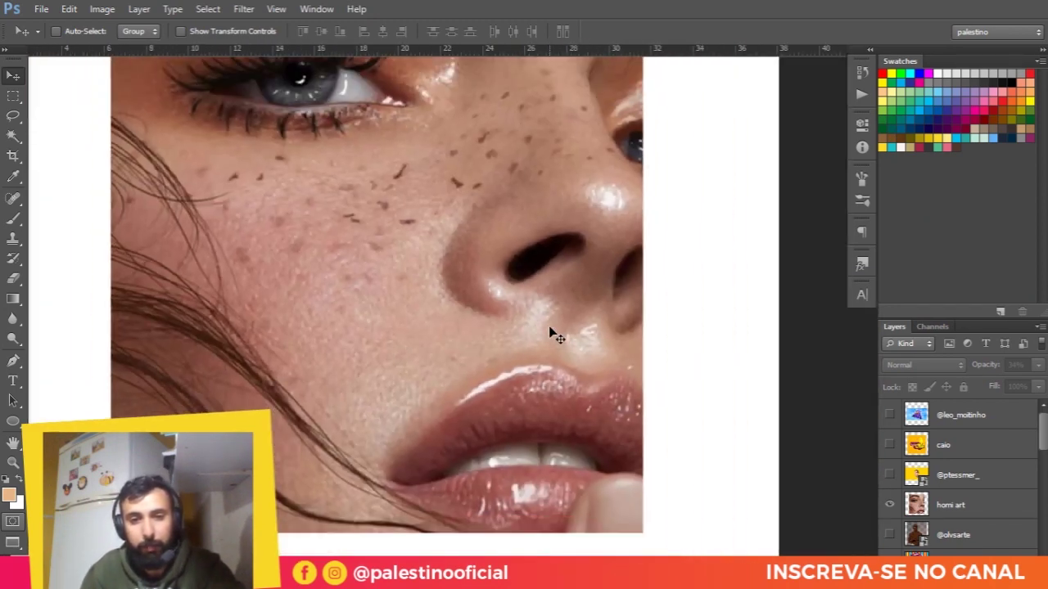
{"action": "scroll", "coordinate": [536, 319], "scroll_direction": "up", "scroll_amount": 2}
{"action": "scroll", "coordinate": [321, 333], "scroll_direction": "down", "scroll_amount": 1}
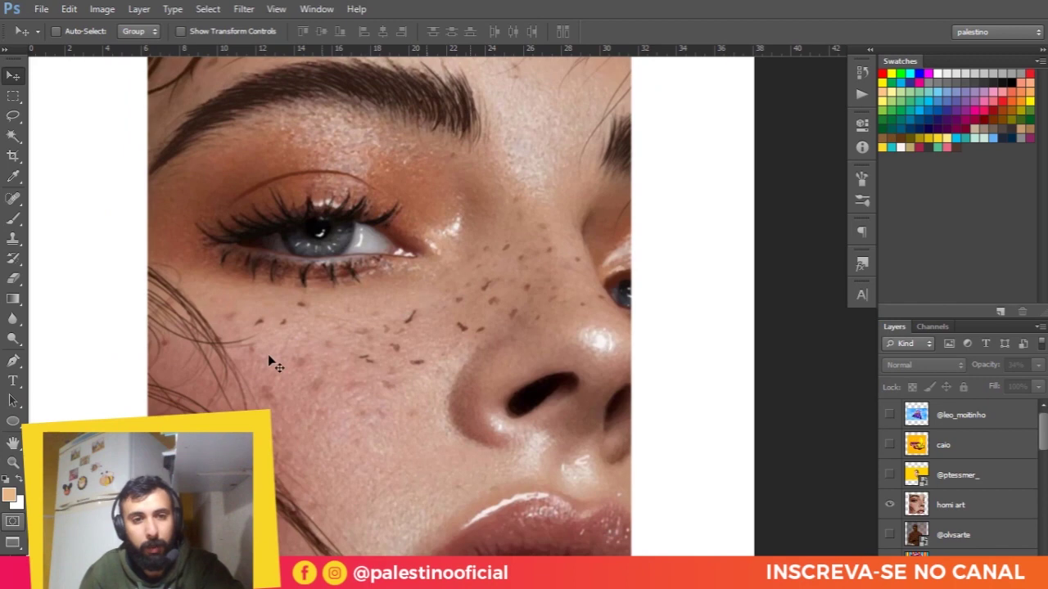
{"action": "scroll", "coordinate": [321, 333], "scroll_direction": "down", "scroll_amount": 1}
{"action": "scroll", "coordinate": [517, 419], "scroll_direction": "down", "scroll_amount": 2}
{"action": "scroll", "coordinate": [474, 414], "scroll_direction": "up", "scroll_amount": 1}
{"action": "scroll", "coordinate": [430, 405], "scroll_direction": "up", "scroll_amount": 1}
{"action": "scroll", "coordinate": [397, 376], "scroll_direction": "up", "scroll_amount": 1}
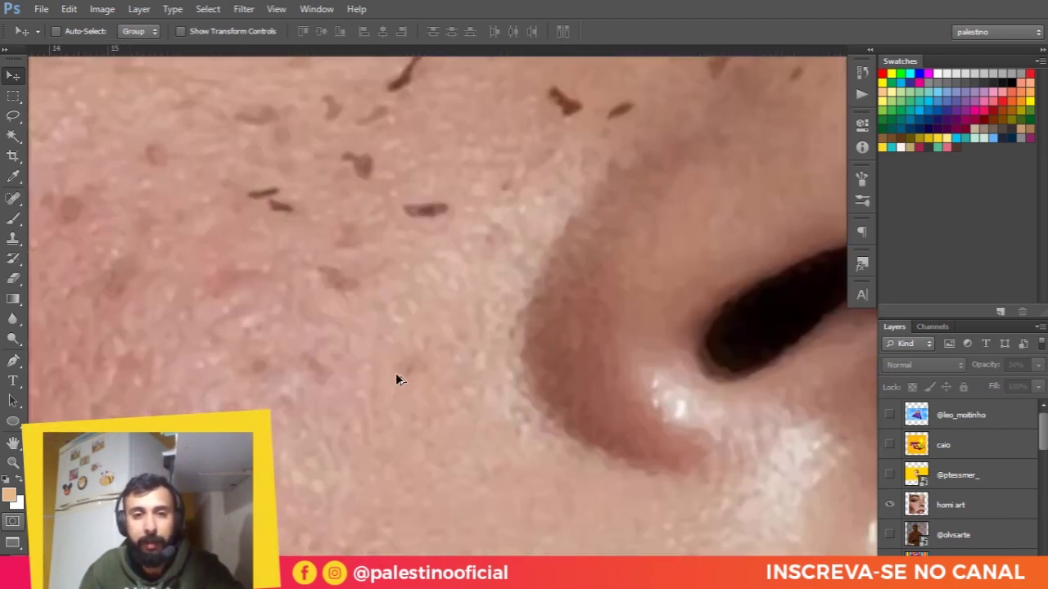
{"action": "scroll", "coordinate": [541, 356], "scroll_direction": "up", "scroll_amount": 1}
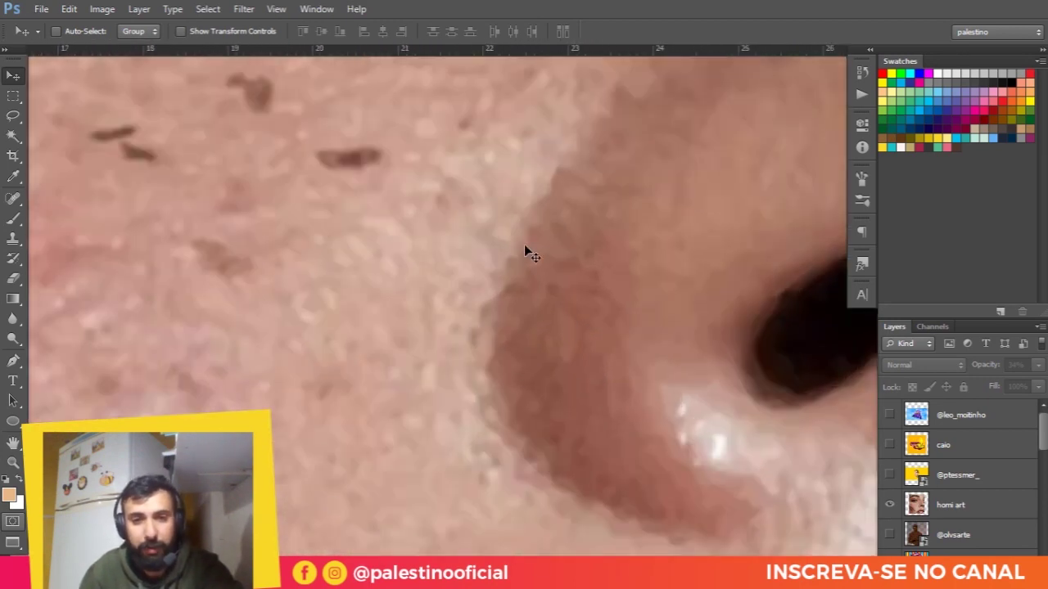
{"action": "scroll", "coordinate": [509, 253], "scroll_direction": "down", "scroll_amount": 1}
{"action": "scroll", "coordinate": [545, 290], "scroll_direction": "down", "scroll_amount": 1}
{"action": "scroll", "coordinate": [522, 292], "scroll_direction": "down", "scroll_amount": 1}
{"action": "scroll", "coordinate": [538, 287], "scroll_direction": "down", "scroll_amount": 2}
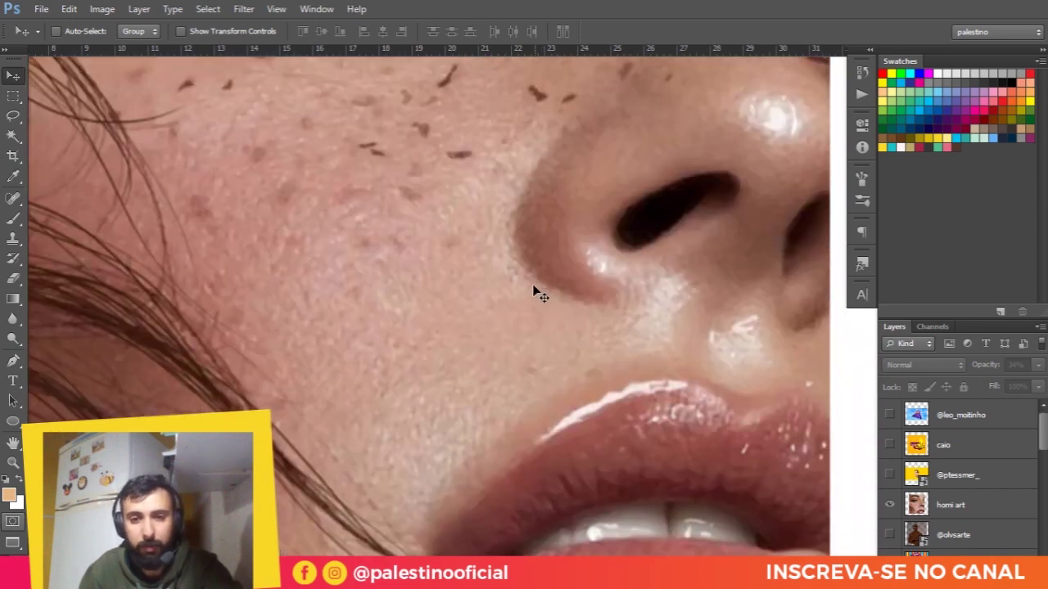
{"action": "scroll", "coordinate": [536, 288], "scroll_direction": "down", "scroll_amount": 1}
{"action": "scroll", "coordinate": [521, 290], "scroll_direction": "down", "scroll_amount": 1}
{"action": "scroll", "coordinate": [491, 343], "scroll_direction": "down", "scroll_amount": 1}
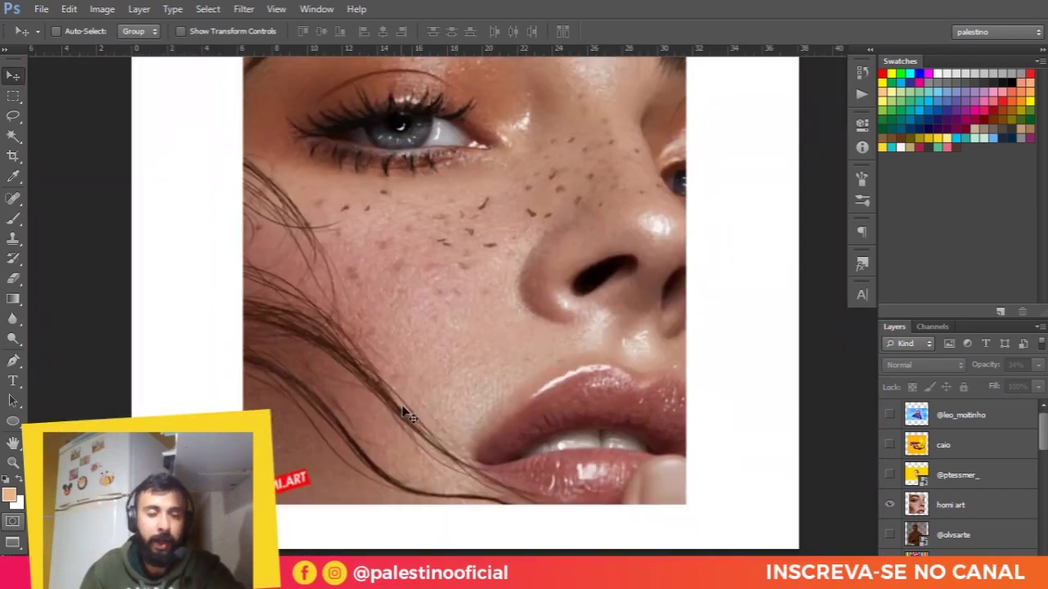
{"action": "scroll", "coordinate": [405, 373], "scroll_direction": "up", "scroll_amount": 3}
{"action": "scroll", "coordinate": [464, 327], "scroll_direction": "up", "scroll_amount": 2}
{"action": "scroll", "coordinate": [699, 236], "scroll_direction": "up", "scroll_amount": 1}
{"action": "scroll", "coordinate": [671, 256], "scroll_direction": "up", "scroll_amount": 3}
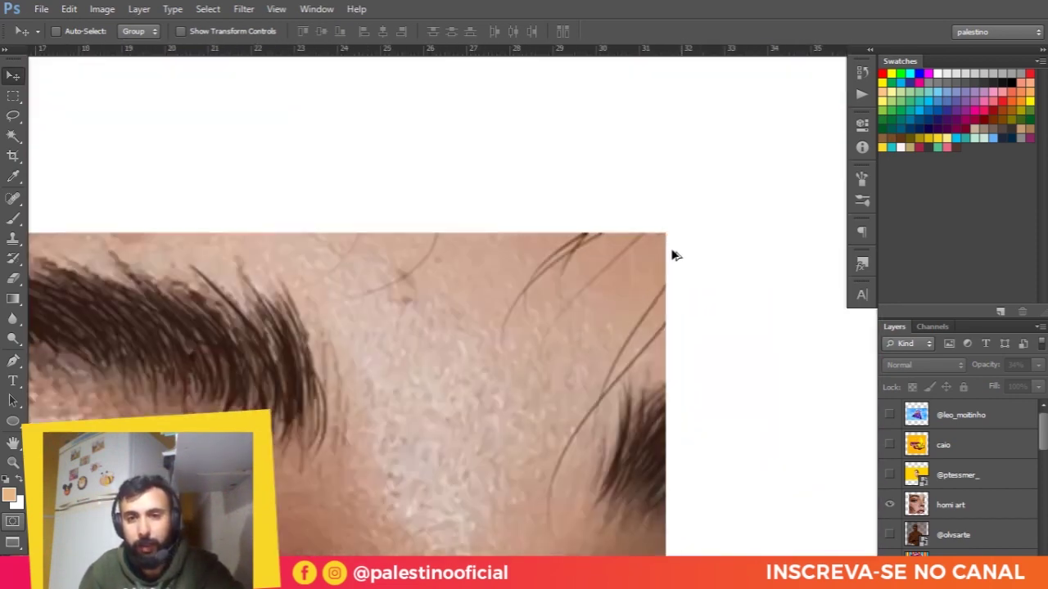
{"action": "scroll", "coordinate": [499, 268], "scroll_direction": "down", "scroll_amount": 1}
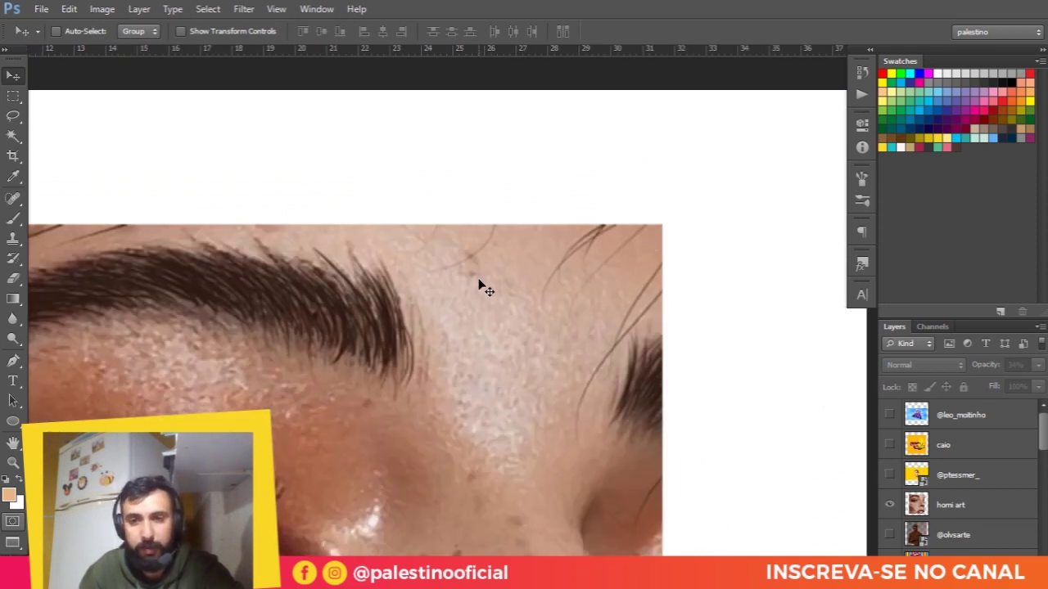
{"action": "scroll", "coordinate": [533, 420], "scroll_direction": "down", "scroll_amount": 1}
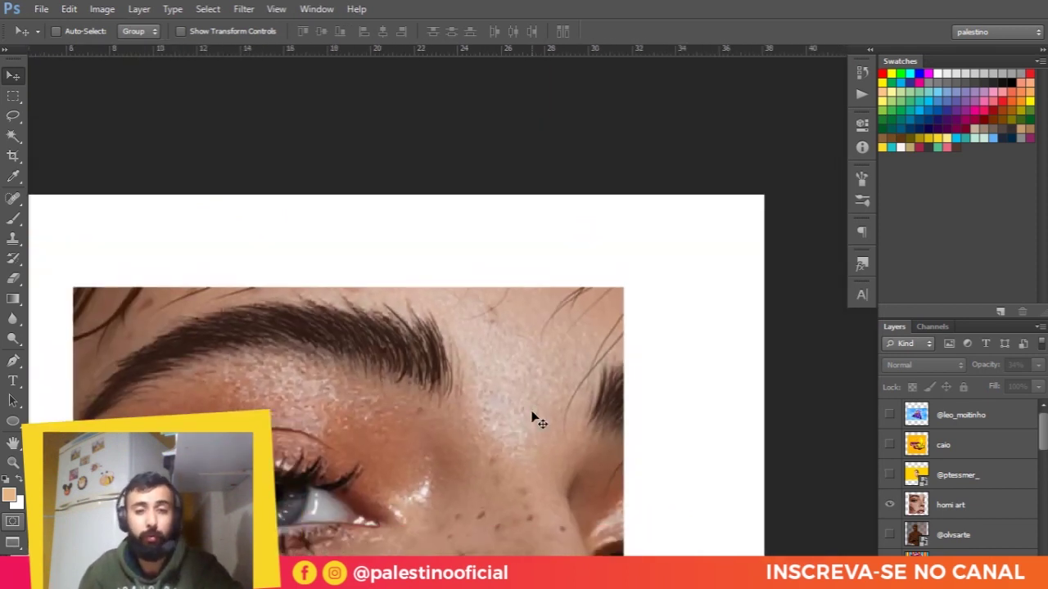
{"action": "scroll", "coordinate": [343, 330], "scroll_direction": "down", "scroll_amount": 1}
{"action": "scroll", "coordinate": [354, 320], "scroll_direction": "down", "scroll_amount": 3}
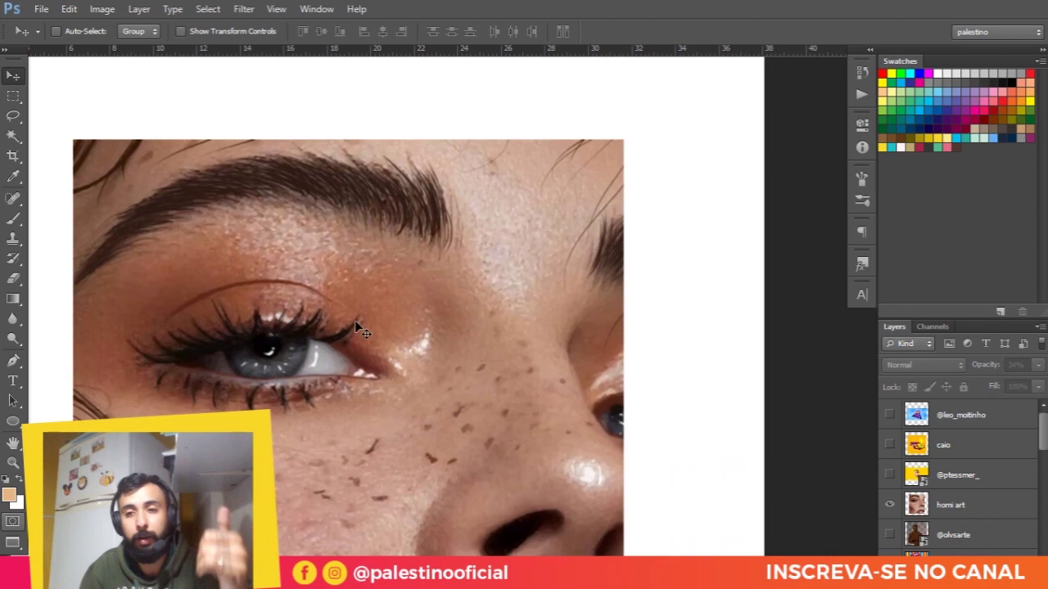
{"action": "scroll", "coordinate": [354, 320], "scroll_direction": "down", "scroll_amount": 2}
Step: Hide the freckled-face layer, show the yellow cartoon portrait layer, and zoom in on it
{"action": "left_click", "coordinate": [888, 506]}
{"action": "left_click", "coordinate": [889, 475]}
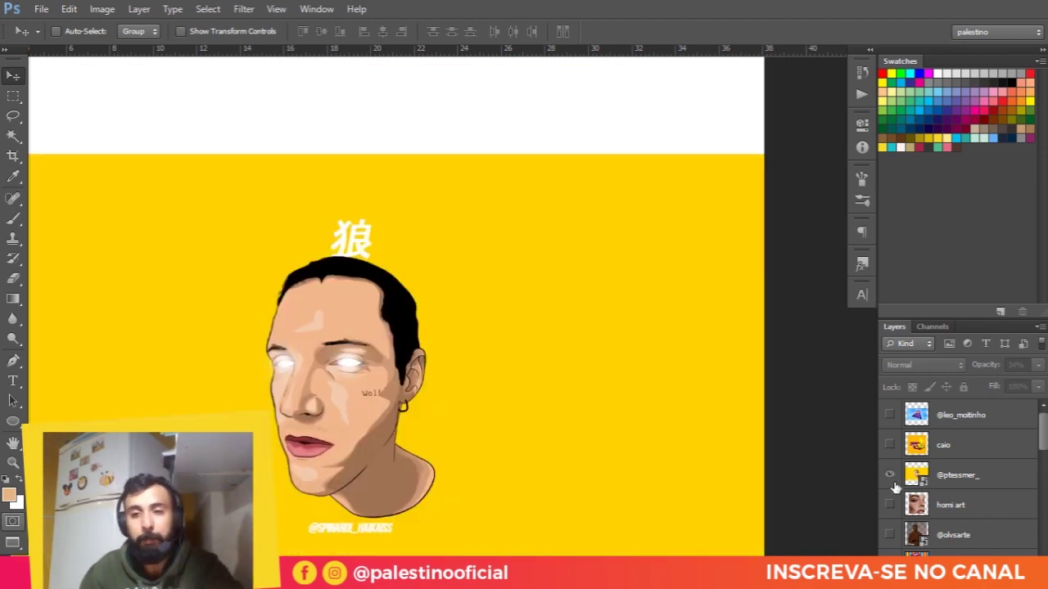
{"action": "scroll", "coordinate": [612, 467], "scroll_direction": "down", "scroll_amount": 1}
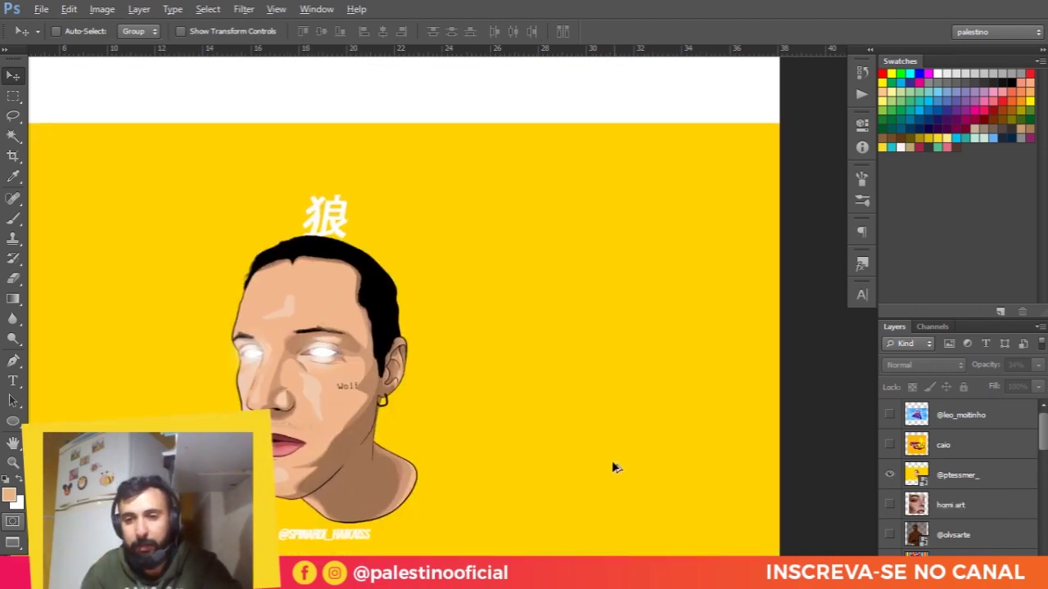
{"action": "scroll", "coordinate": [500, 326], "scroll_direction": "up", "scroll_amount": 1}
{"action": "scroll", "coordinate": [501, 326], "scroll_direction": "up", "scroll_amount": 1}
{"action": "scroll", "coordinate": [535, 316], "scroll_direction": "up", "scroll_amount": 1}
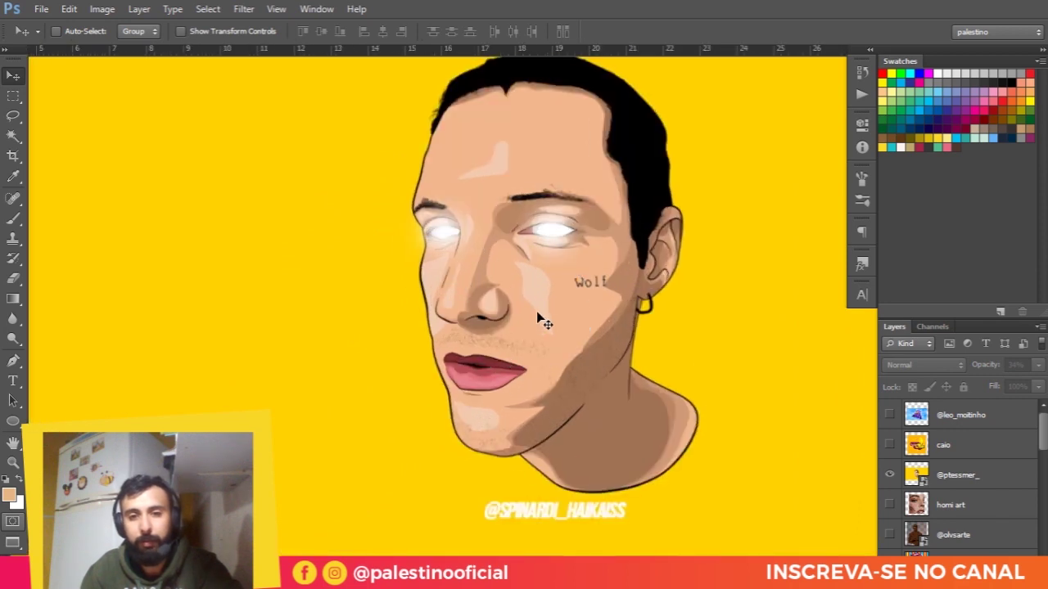
{"action": "scroll", "coordinate": [524, 290], "scroll_direction": "right", "scroll_amount": 2}
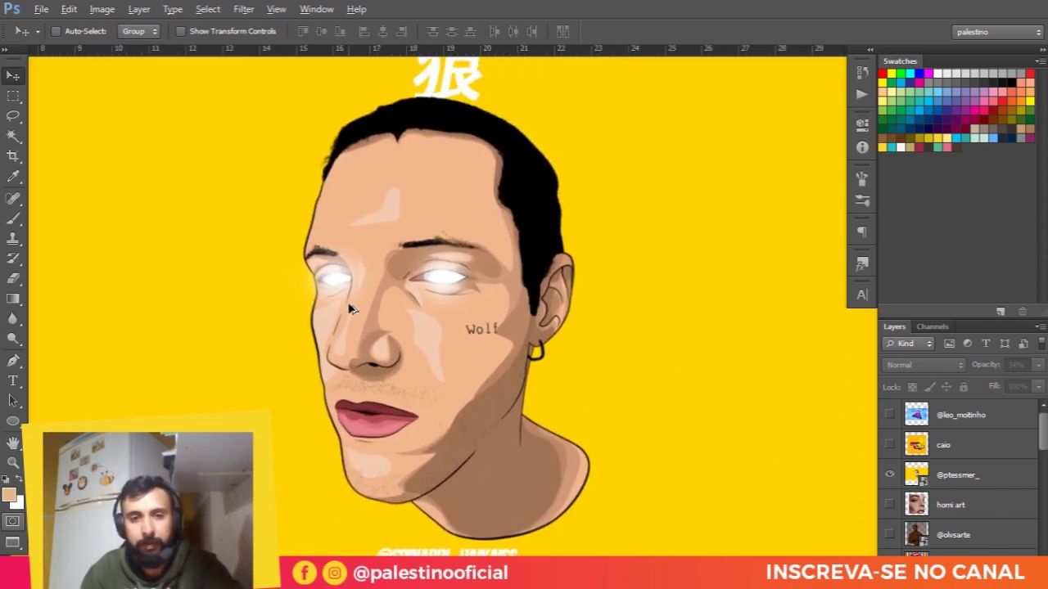
{"action": "scroll", "coordinate": [350, 309], "scroll_direction": "up", "scroll_amount": 1}
{"action": "scroll", "coordinate": [401, 219], "scroll_direction": "up", "scroll_amount": 1}
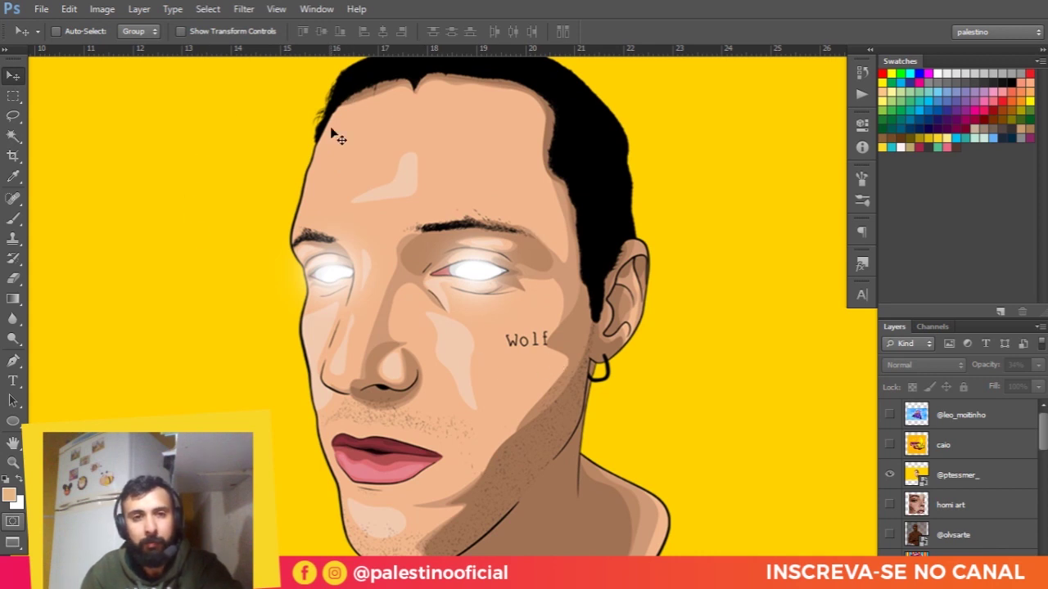
{"action": "scroll", "coordinate": [464, 297], "scroll_direction": "down", "scroll_amount": 1}
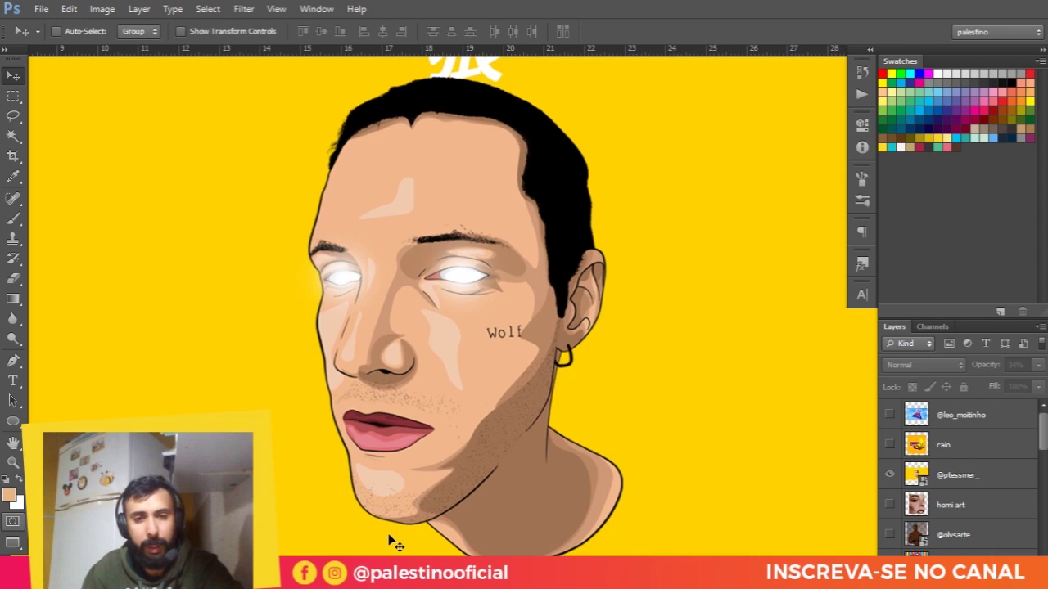
{"action": "scroll", "coordinate": [507, 474], "scroll_direction": "up", "scroll_amount": 1}
{"action": "scroll", "coordinate": [493, 478], "scroll_direction": "up", "scroll_amount": 1}
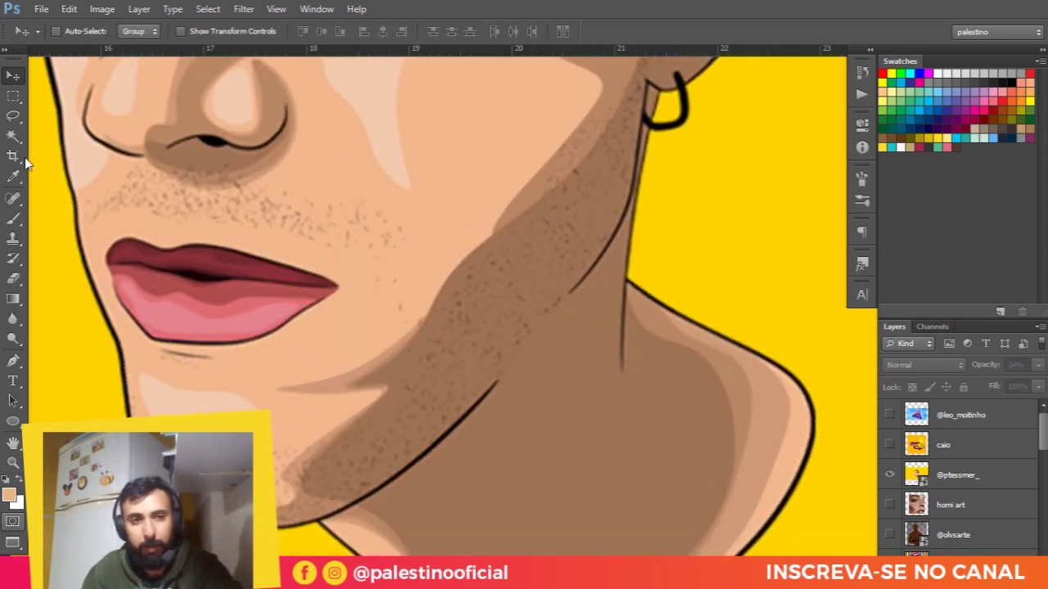
{"action": "scroll", "coordinate": [447, 307], "scroll_direction": "down", "scroll_amount": 1}
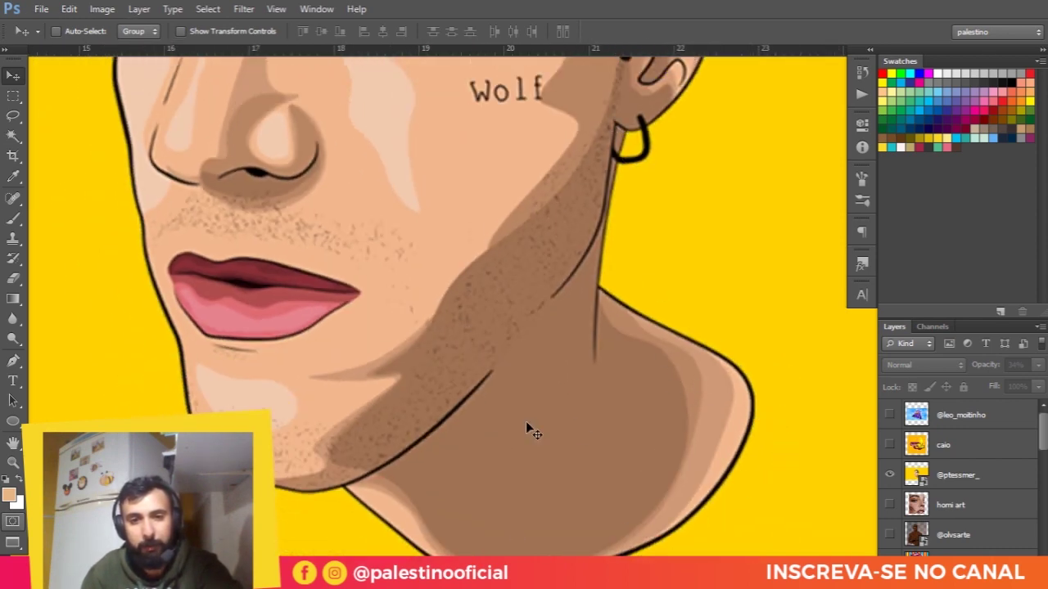
{"action": "scroll", "coordinate": [170, 351], "scroll_direction": "up", "scroll_amount": 1}
{"action": "scroll", "coordinate": [278, 315], "scroll_direction": "down", "scroll_amount": 1}
{"action": "scroll", "coordinate": [357, 281], "scroll_direction": "up", "scroll_amount": 1}
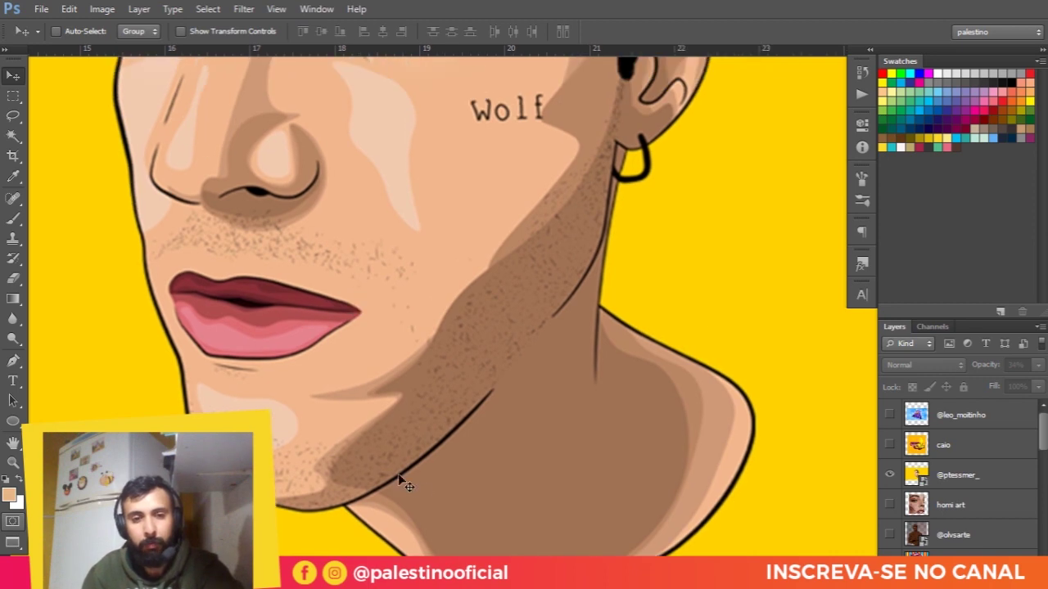
Step: Inspect the eyes, nose, Wolf tattoo, lips and right ear up close
{"action": "left_click_drag", "start_coordinate": [141, 137], "coordinate": [303, 327]}
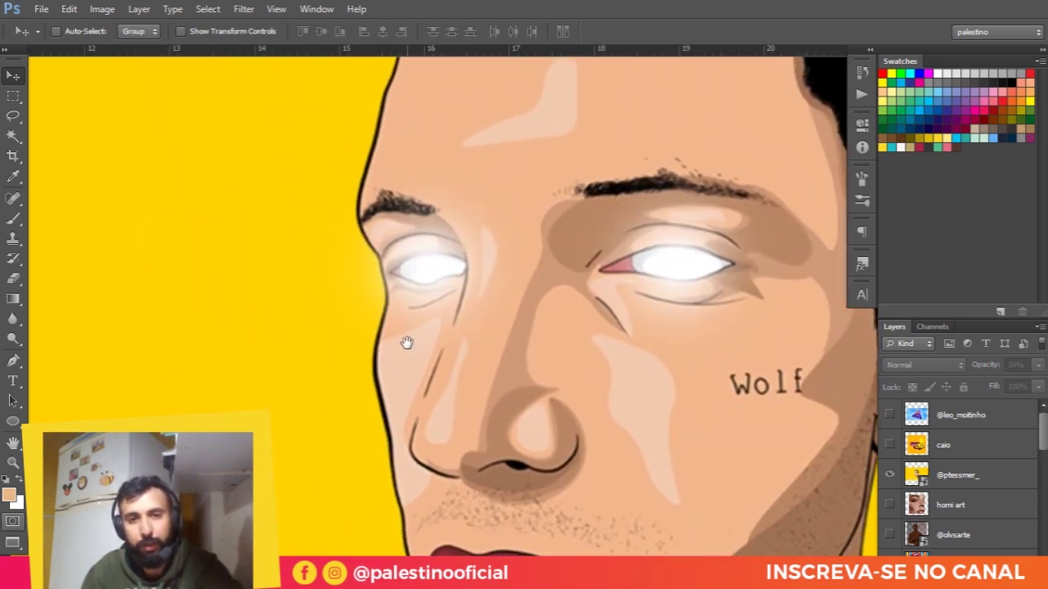
{"action": "left_click_drag", "start_coordinate": [407, 340], "coordinate": [329, 227]}
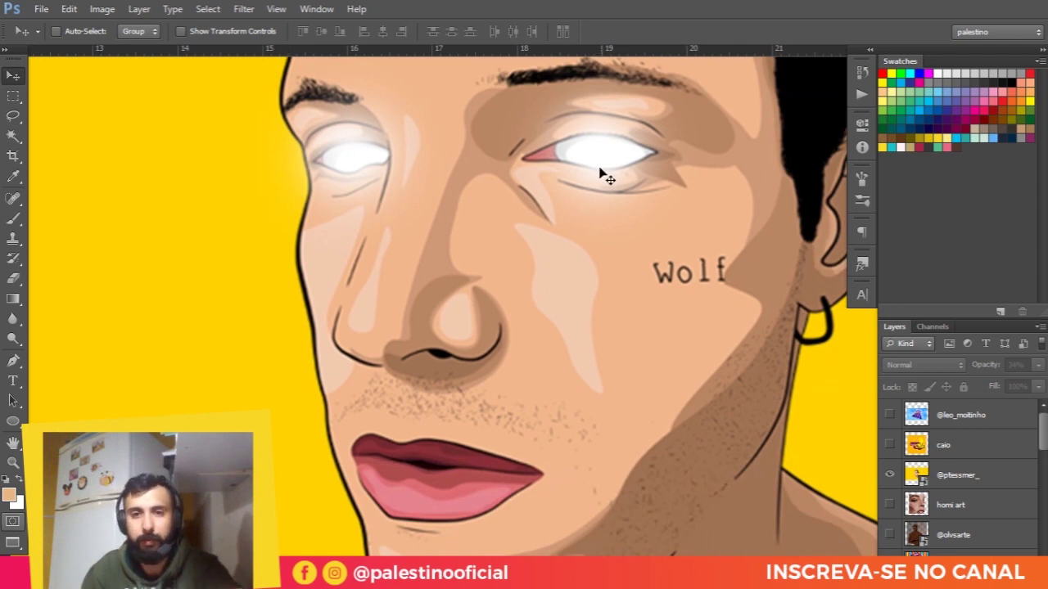
{"action": "left_click_drag", "start_coordinate": [597, 271], "coordinate": [442, 267]}
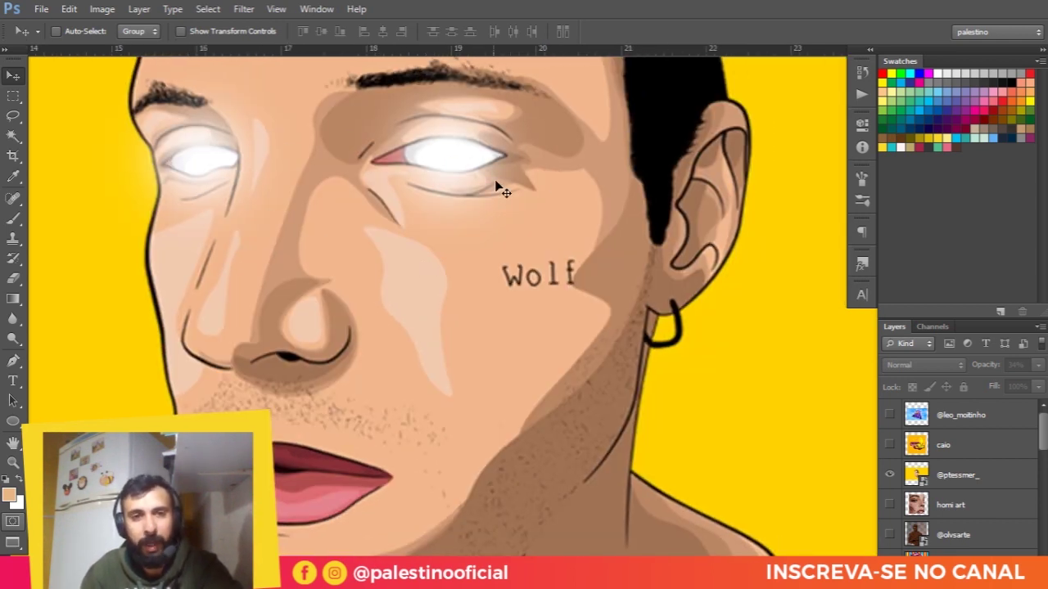
{"action": "scroll", "coordinate": [469, 248], "scroll_direction": "down", "scroll_amount": 1, "text": "alt"}
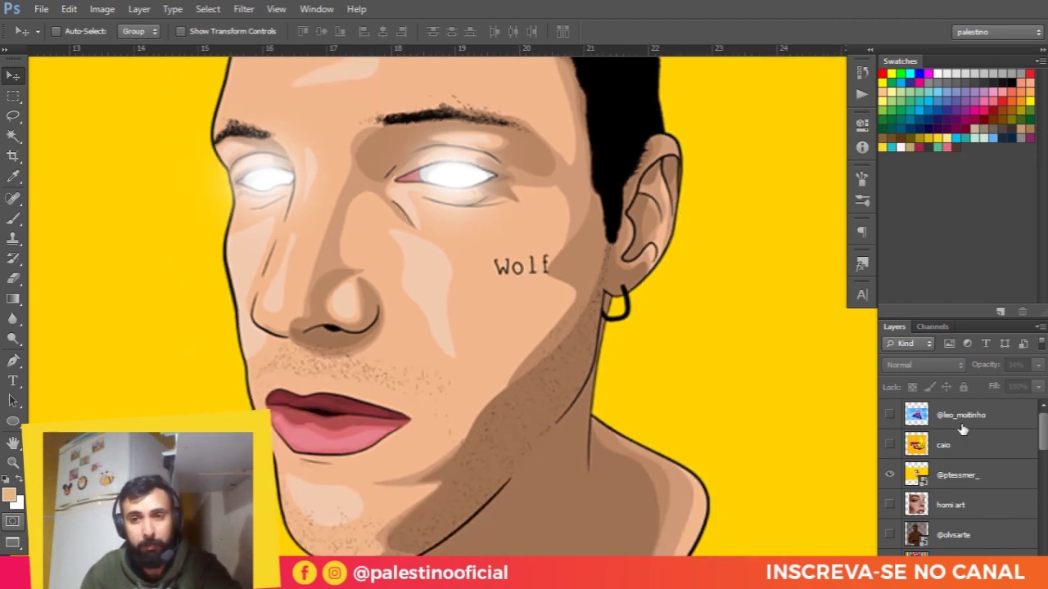
{"action": "scroll", "coordinate": [327, 392], "scroll_direction": "up", "scroll_amount": 1, "text": "alt"}
{"action": "scroll", "coordinate": [292, 382], "scroll_direction": "up", "scroll_amount": 1, "text": "alt"}
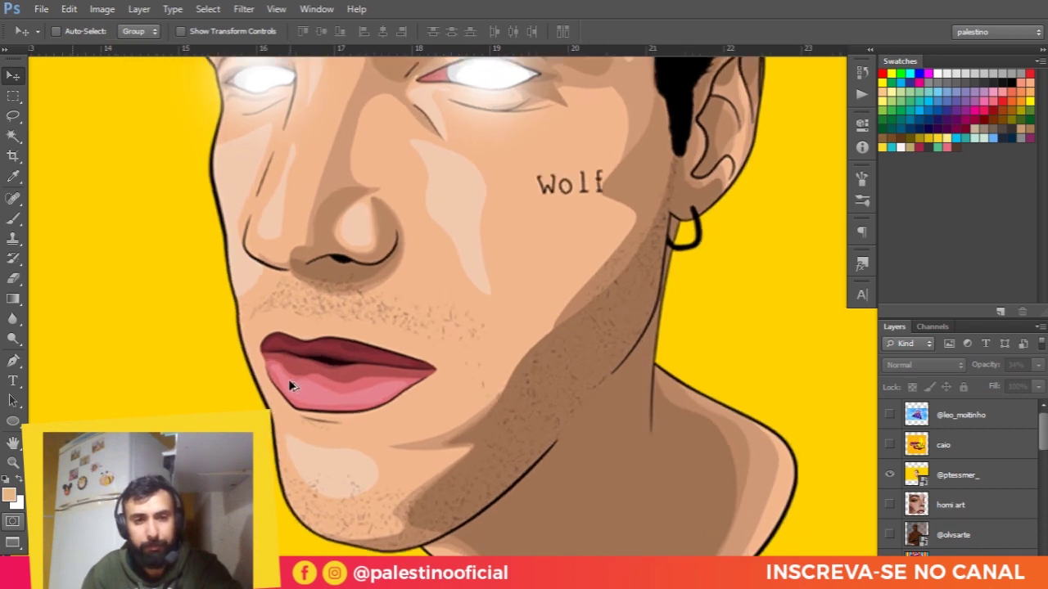
{"action": "scroll", "coordinate": [246, 372], "scroll_direction": "up", "scroll_amount": 1, "text": "alt"}
{"action": "scroll", "coordinate": [550, 374], "scroll_direction": "down", "scroll_amount": 2, "text": "alt"}
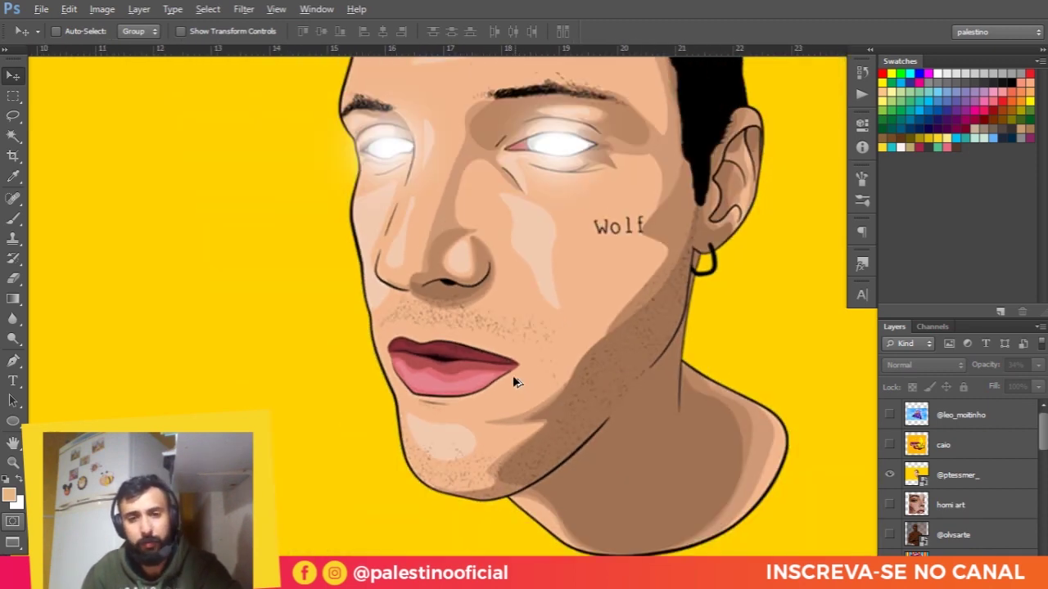
{"action": "scroll", "coordinate": [565, 261], "scroll_direction": "up", "scroll_amount": 2}
{"action": "scroll", "coordinate": [463, 296], "scroll_direction": "down", "scroll_amount": 1}
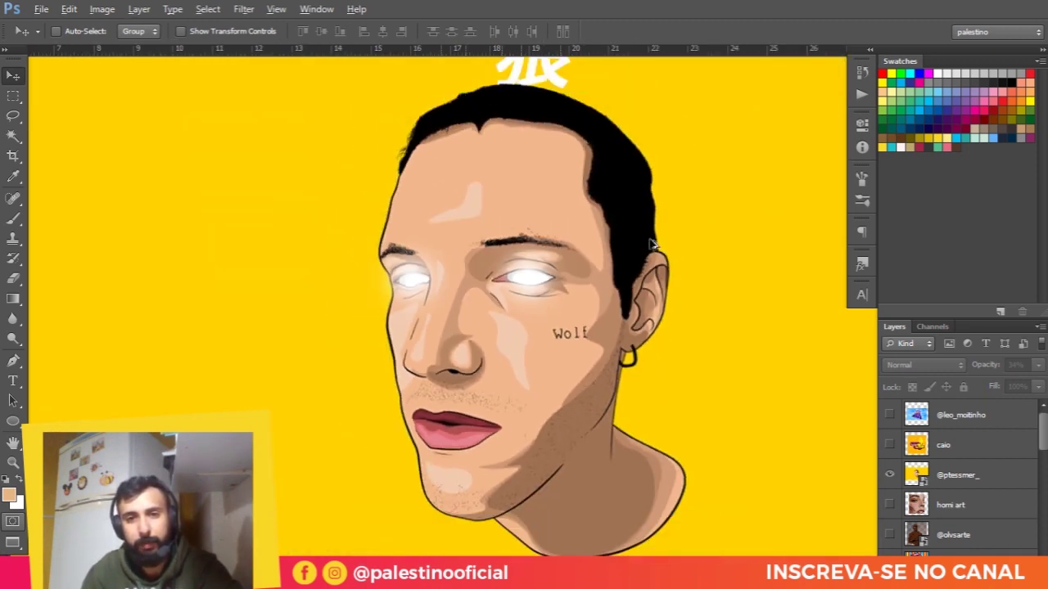
{"action": "scroll", "coordinate": [603, 274], "scroll_direction": "up", "scroll_amount": 2}
{"action": "scroll", "coordinate": [589, 252], "scroll_direction": "up", "scroll_amount": 2}
{"action": "scroll", "coordinate": [598, 296], "scroll_direction": "up", "scroll_amount": 1}
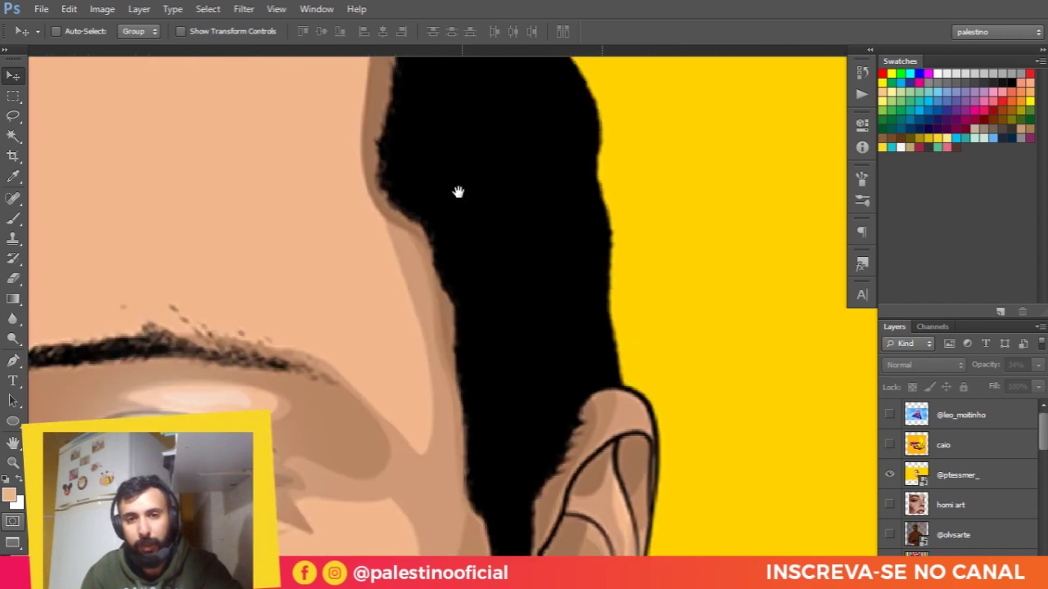
Step: Pan up to the hair crown and forehead, then zoom back out to full view
{"action": "left_click_drag", "start_coordinate": [428, 187], "coordinate": [540, 362]}
{"action": "left_click_drag", "start_coordinate": [491, 180], "coordinate": [532, 278]}
{"action": "left_click_drag", "start_coordinate": [523, 174], "coordinate": [614, 283]}
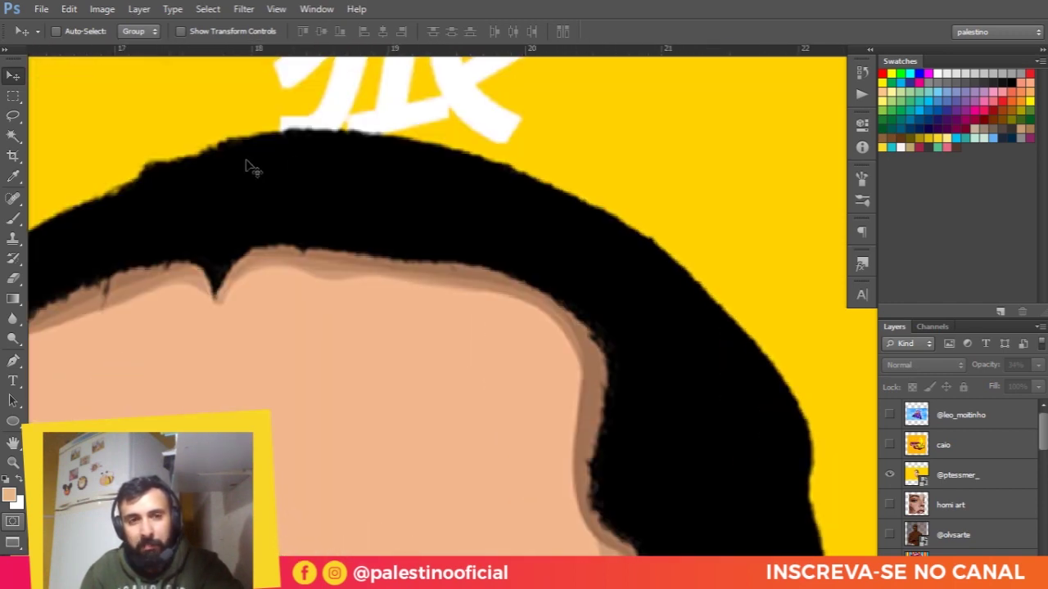
{"action": "left_click_drag", "start_coordinate": [144, 175], "coordinate": [371, 117]}
{"action": "scroll", "coordinate": [297, 184], "scroll_direction": "down", "scroll_amount": 2}
{"action": "scroll", "coordinate": [468, 459], "scroll_direction": "down", "scroll_amount": 1}
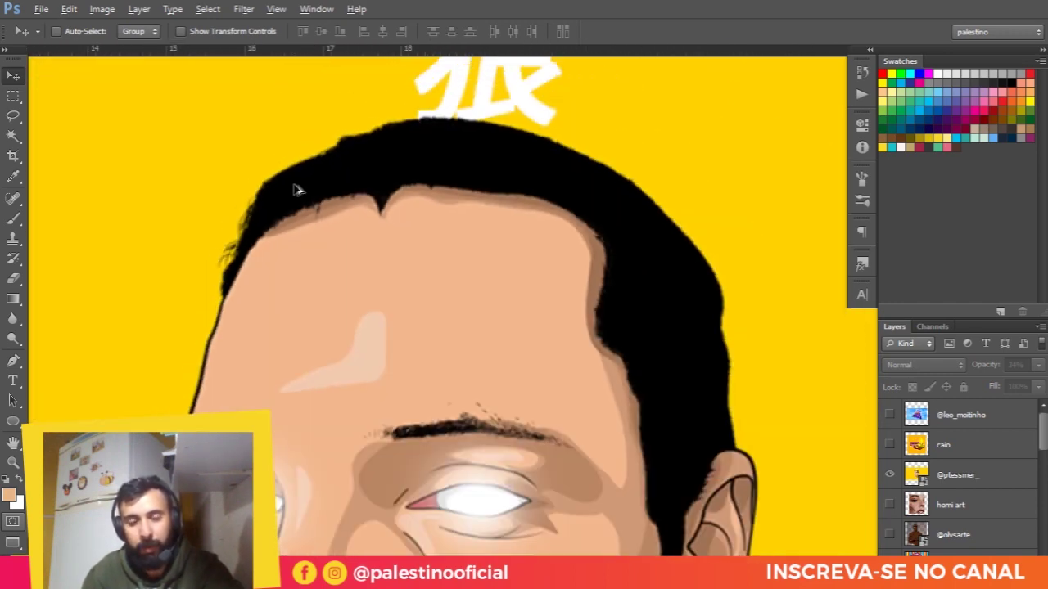
{"action": "scroll", "coordinate": [432, 397], "scroll_direction": "down", "scroll_amount": 1}
{"action": "scroll", "coordinate": [399, 357], "scroll_direction": "down", "scroll_amount": 2}
{"action": "scroll", "coordinate": [389, 343], "scroll_direction": "down", "scroll_amount": 1}
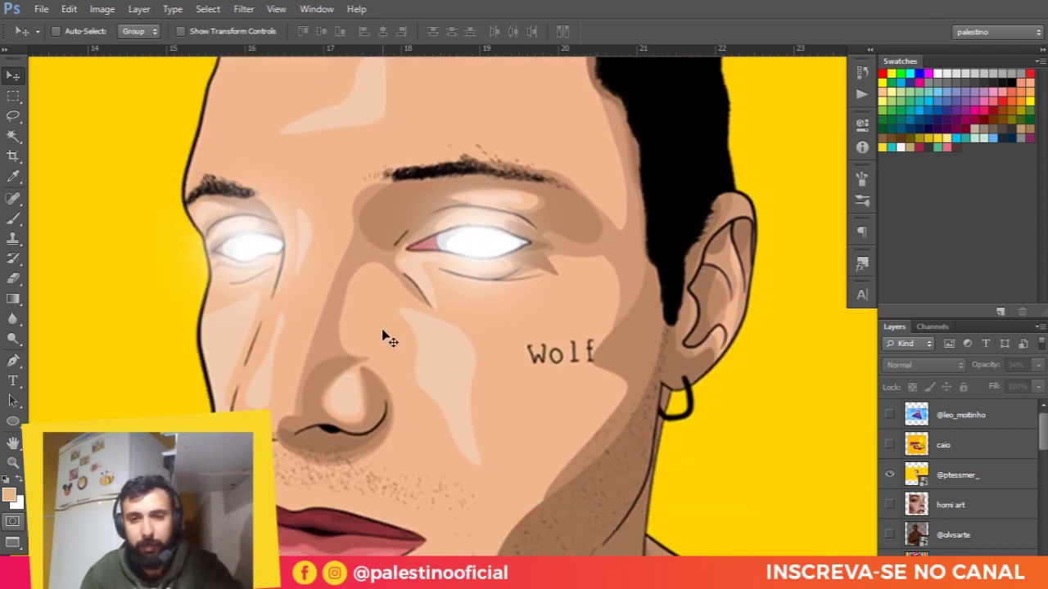
{"action": "scroll", "coordinate": [386, 335], "scroll_direction": "down", "scroll_amount": 1}
{"action": "scroll", "coordinate": [508, 328], "scroll_direction": "down", "scroll_amount": 1}
{"action": "scroll", "coordinate": [524, 311], "scroll_direction": "down", "scroll_amount": 1}
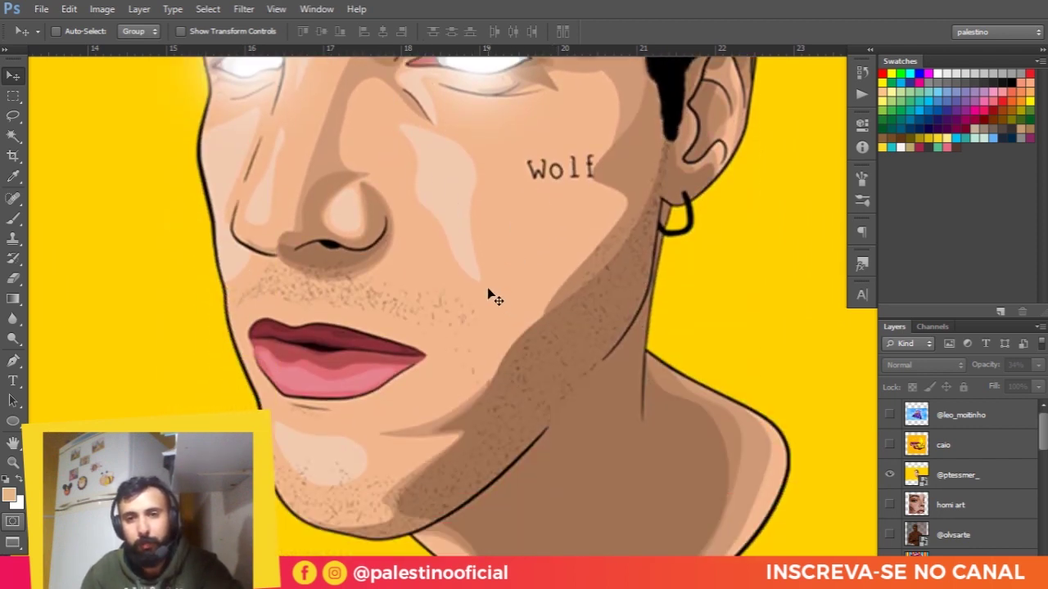
{"action": "scroll", "coordinate": [487, 293], "scroll_direction": "down", "scroll_amount": 1}
{"action": "scroll", "coordinate": [479, 288], "scroll_direction": "down", "scroll_amount": 1}
{"action": "scroll", "coordinate": [458, 303], "scroll_direction": "down", "scroll_amount": 1}
{"action": "scroll", "coordinate": [437, 327], "scroll_direction": "down", "scroll_amount": 1}
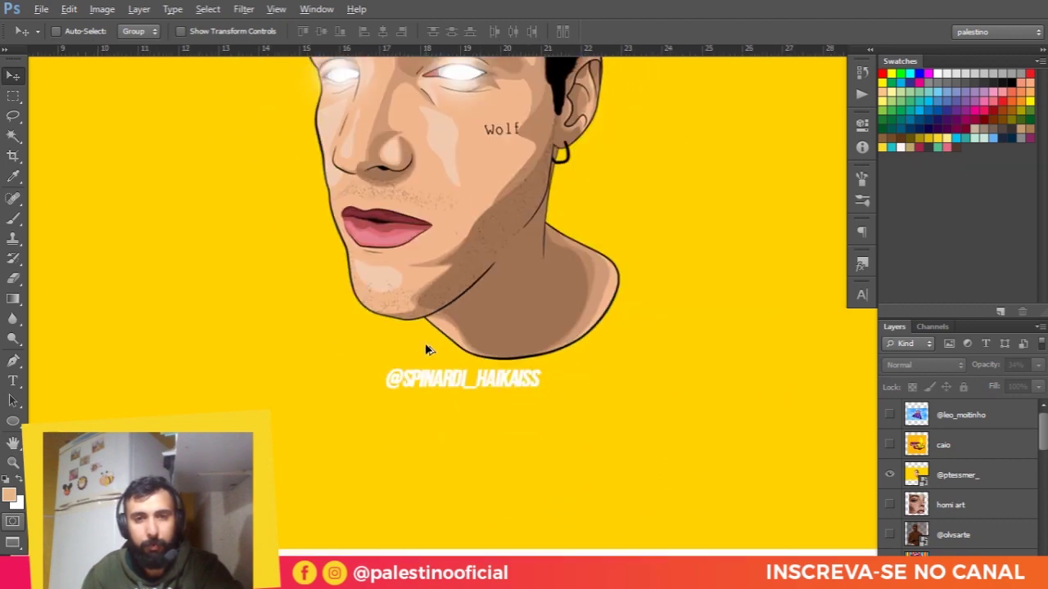
{"action": "scroll", "coordinate": [458, 323], "scroll_direction": "down", "scroll_amount": 1}
{"action": "scroll", "coordinate": [475, 335], "scroll_direction": "down", "scroll_amount": 1}
{"action": "scroll", "coordinate": [654, 369], "scroll_direction": "down", "scroll_amount": 1}
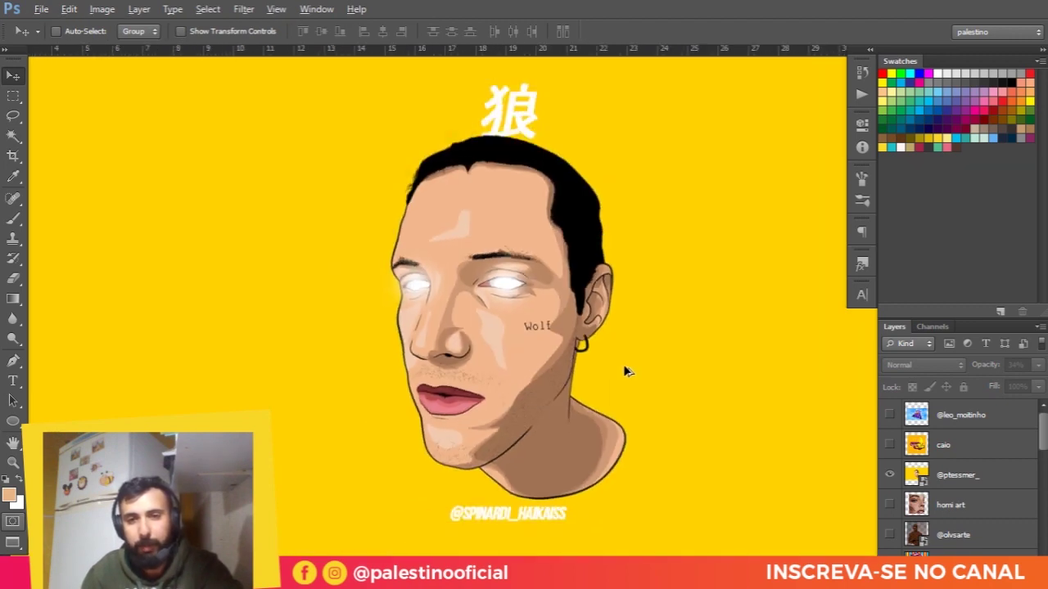
{"action": "scroll", "coordinate": [623, 371], "scroll_direction": "down", "scroll_amount": 1}
{"action": "left_click", "coordinate": [890, 446]}
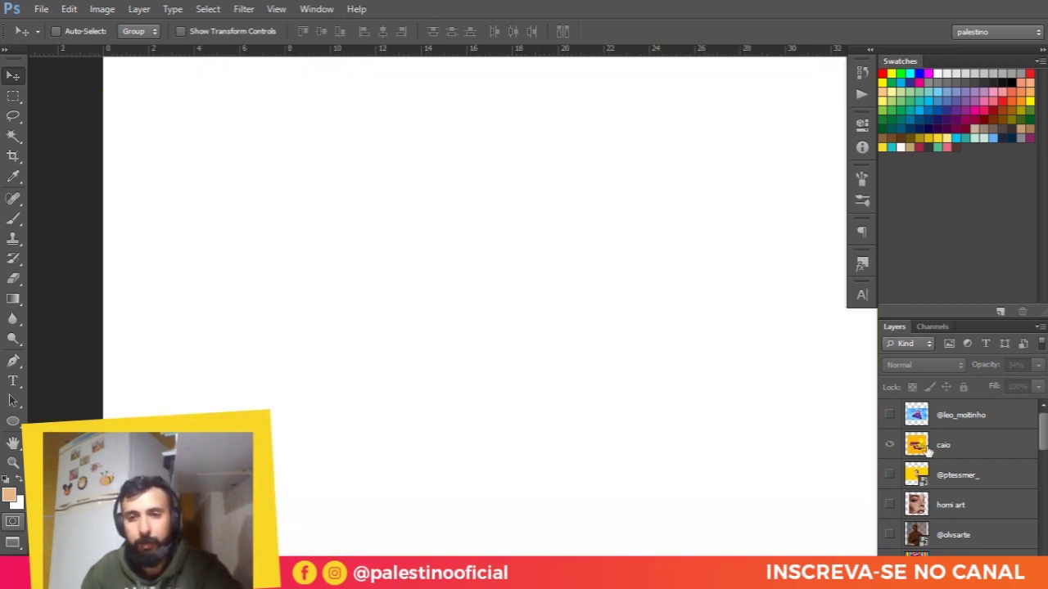
{"action": "scroll", "coordinate": [320, 227], "scroll_direction": "down", "scroll_amount": 1}
{"action": "scroll", "coordinate": [586, 290], "scroll_direction": "down", "scroll_amount": 1}
{"action": "scroll", "coordinate": [564, 262], "scroll_direction": "down", "scroll_amount": 1}
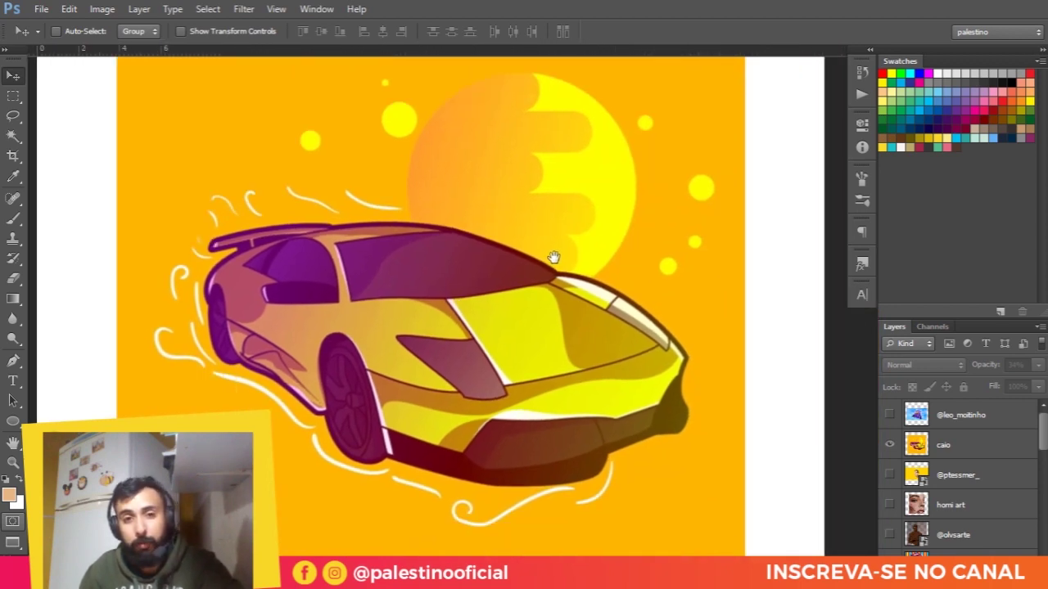
{"action": "scroll", "coordinate": [552, 257], "scroll_direction": "down", "scroll_amount": 1}
{"action": "scroll", "coordinate": [460, 301], "scroll_direction": "up", "scroll_amount": 1}
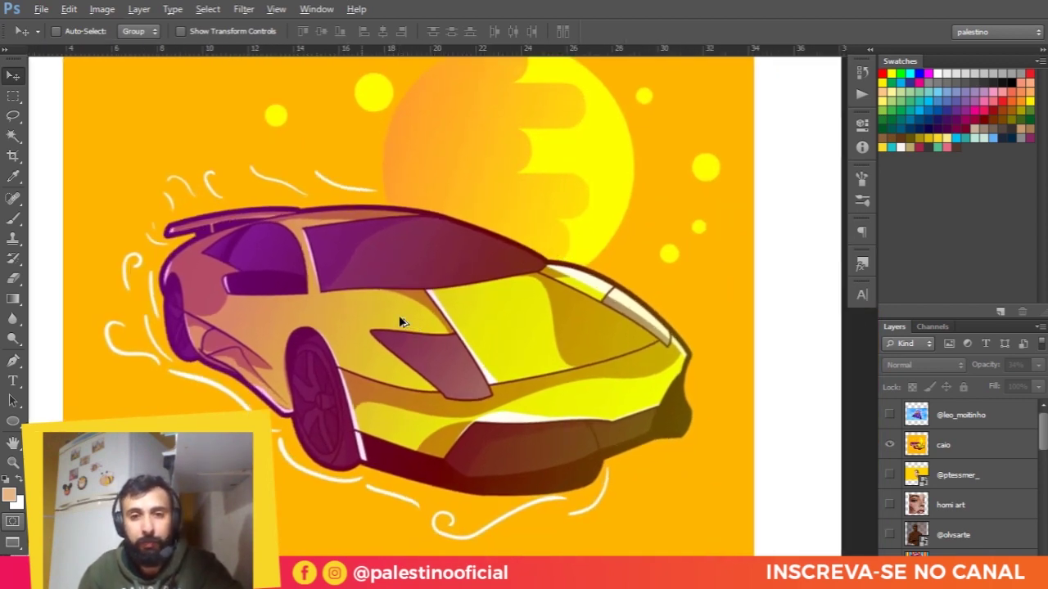
{"action": "scroll", "coordinate": [401, 311], "scroll_direction": "up", "scroll_amount": 1}
{"action": "scroll", "coordinate": [323, 297], "scroll_direction": "down", "scroll_amount": 1}
{"action": "scroll", "coordinate": [456, 379], "scroll_direction": "up", "scroll_amount": 1}
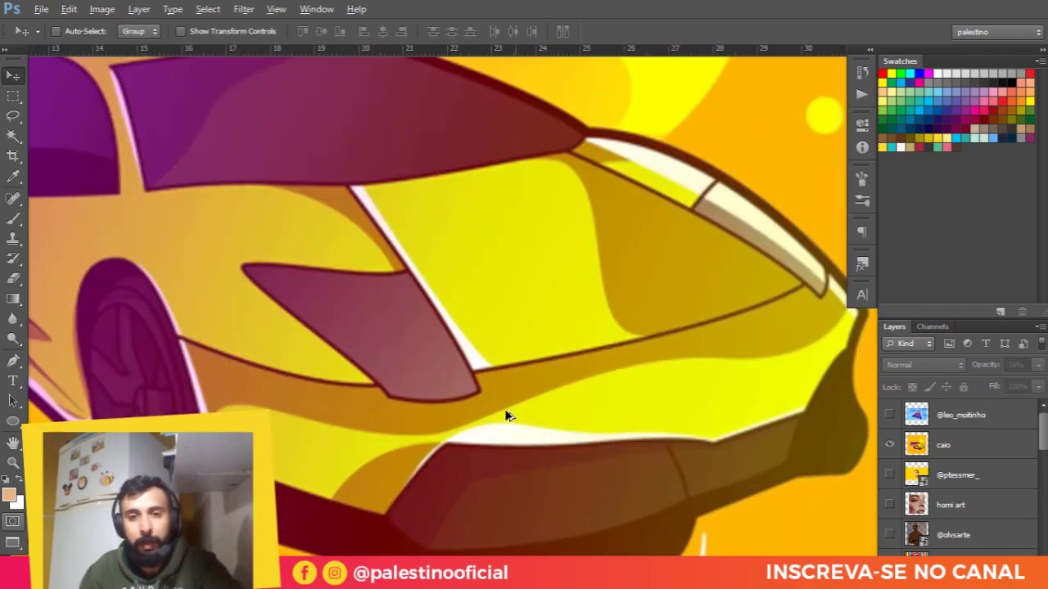
{"action": "scroll", "coordinate": [513, 363], "scroll_direction": "down", "scroll_amount": 1}
{"action": "scroll", "coordinate": [515, 361], "scroll_direction": "up", "scroll_amount": 1}
{"action": "scroll", "coordinate": [458, 364], "scroll_direction": "down", "scroll_amount": 1}
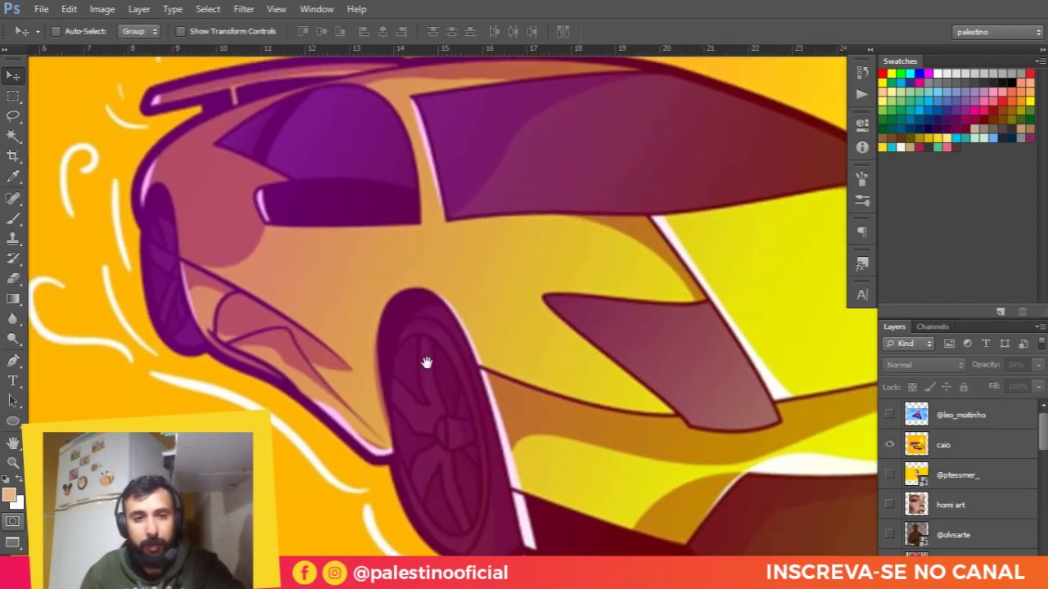
{"action": "scroll", "coordinate": [418, 364], "scroll_direction": "up", "scroll_amount": 1}
{"action": "scroll", "coordinate": [593, 383], "scroll_direction": "down", "scroll_amount": 1}
{"action": "mouse_move", "coordinate": [368, 330]}
{"action": "left_mouse_down"}
{"action": "mouse_move", "coordinate": [117, 316]}
{"action": "mouse_move", "coordinate": [412, 320]}
{"action": "left_mouse_up"}
{"action": "scroll", "coordinate": [537, 339], "scroll_direction": "up", "scroll_amount": 1}
{"action": "scroll", "coordinate": [537, 338], "scroll_direction": "down", "scroll_amount": 1}
{"action": "scroll", "coordinate": [537, 339], "scroll_direction": "up", "scroll_amount": 1}
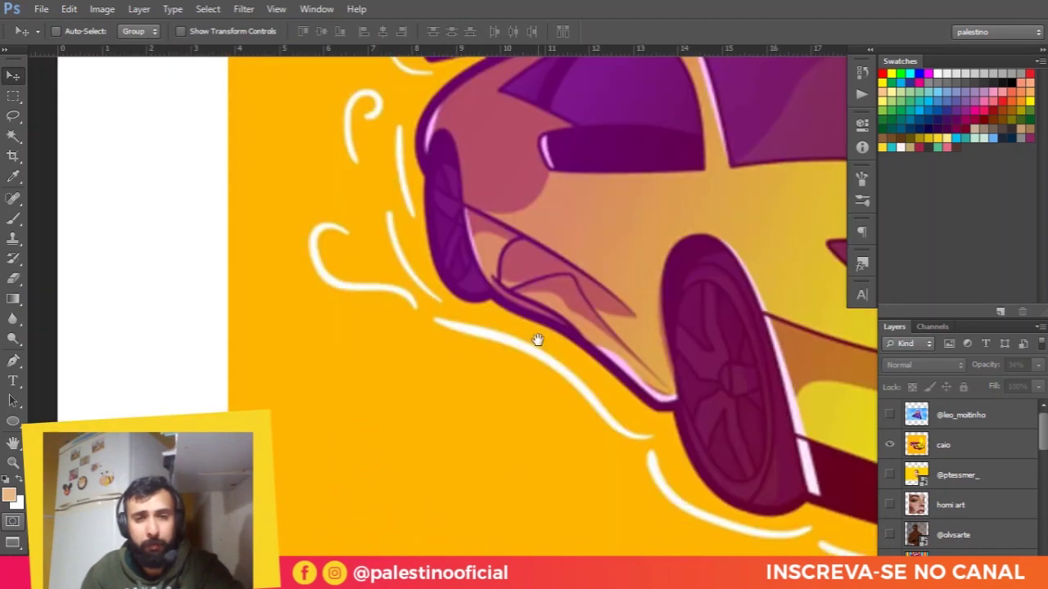
{"action": "scroll", "coordinate": [601, 295], "scroll_direction": "down", "scroll_amount": 1}
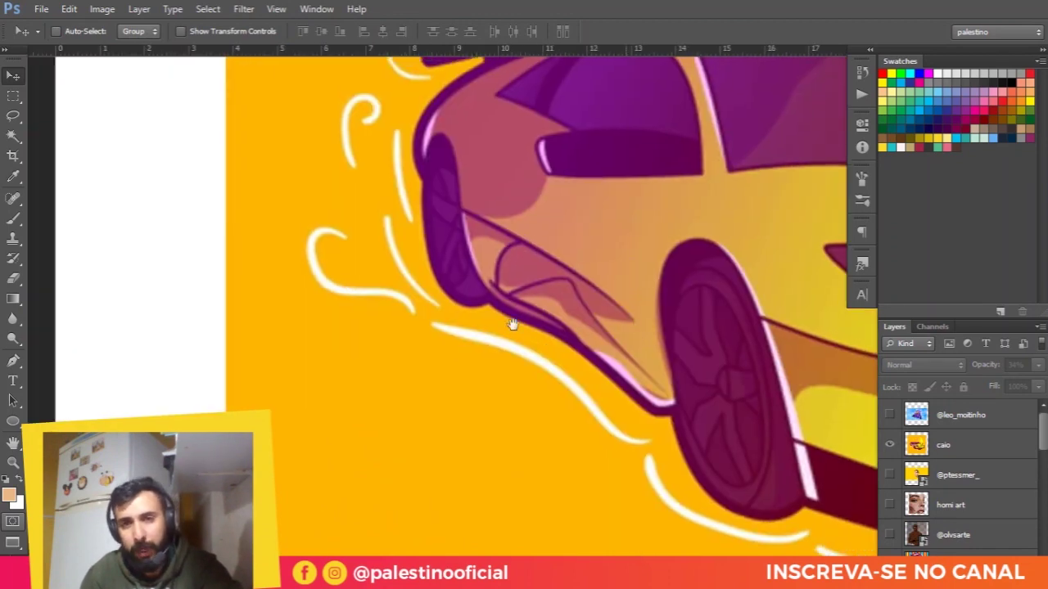
{"action": "scroll", "coordinate": [362, 260], "scroll_direction": "up", "scroll_amount": 1}
{"action": "scroll", "coordinate": [171, 276], "scroll_direction": "down", "scroll_amount": 2}
{"action": "scroll", "coordinate": [171, 273], "scroll_direction": "down", "scroll_amount": 1}
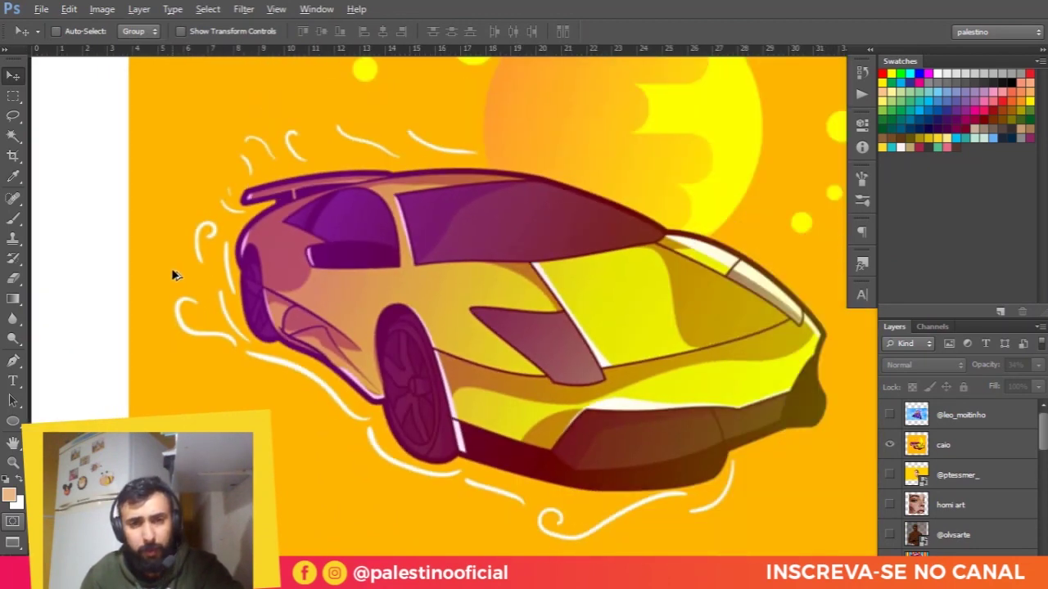
{"action": "scroll", "coordinate": [467, 281], "scroll_direction": "down", "scroll_amount": 1}
{"action": "scroll", "coordinate": [466, 281], "scroll_direction": "up", "scroll_amount": 3}
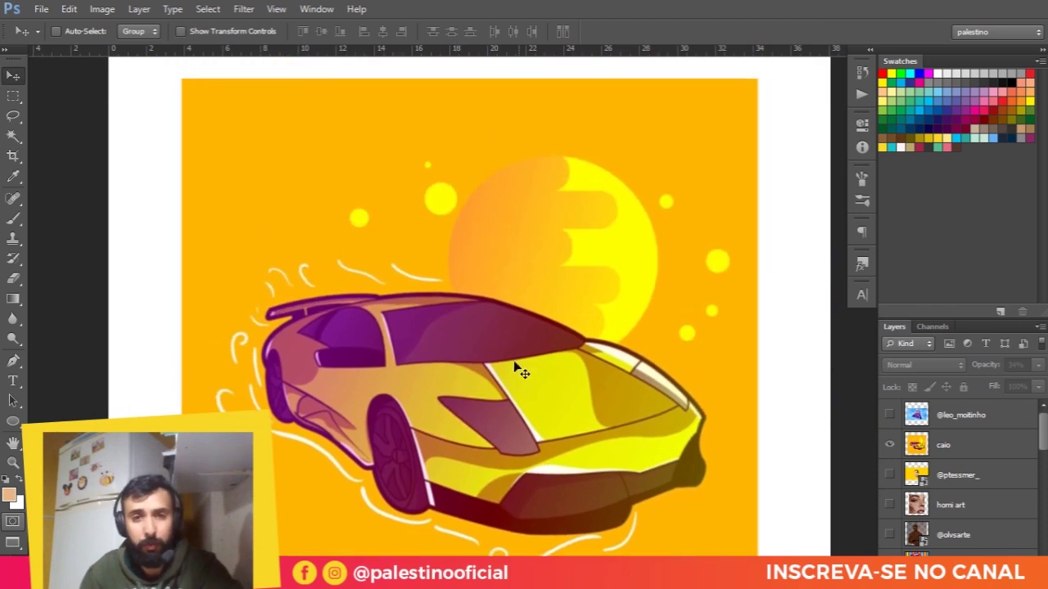
{"action": "scroll", "coordinate": [663, 241], "scroll_direction": "up", "scroll_amount": 1}
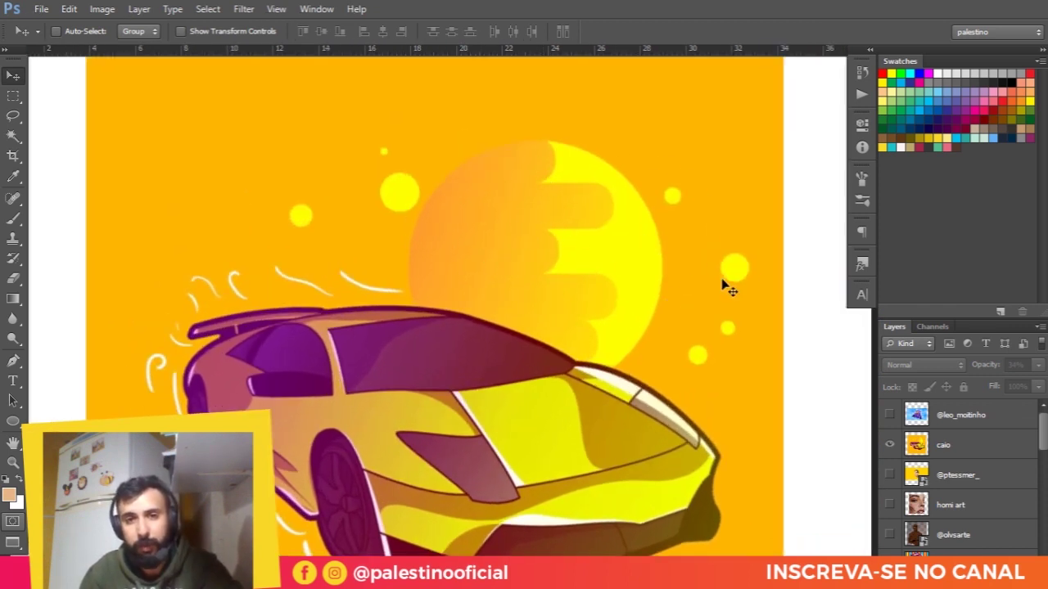
{"action": "scroll", "coordinate": [573, 249], "scroll_direction": "down", "scroll_amount": 1}
{"action": "scroll", "coordinate": [576, 254], "scroll_direction": "down", "scroll_amount": 1}
{"action": "scroll", "coordinate": [578, 264], "scroll_direction": "down", "scroll_amount": 1}
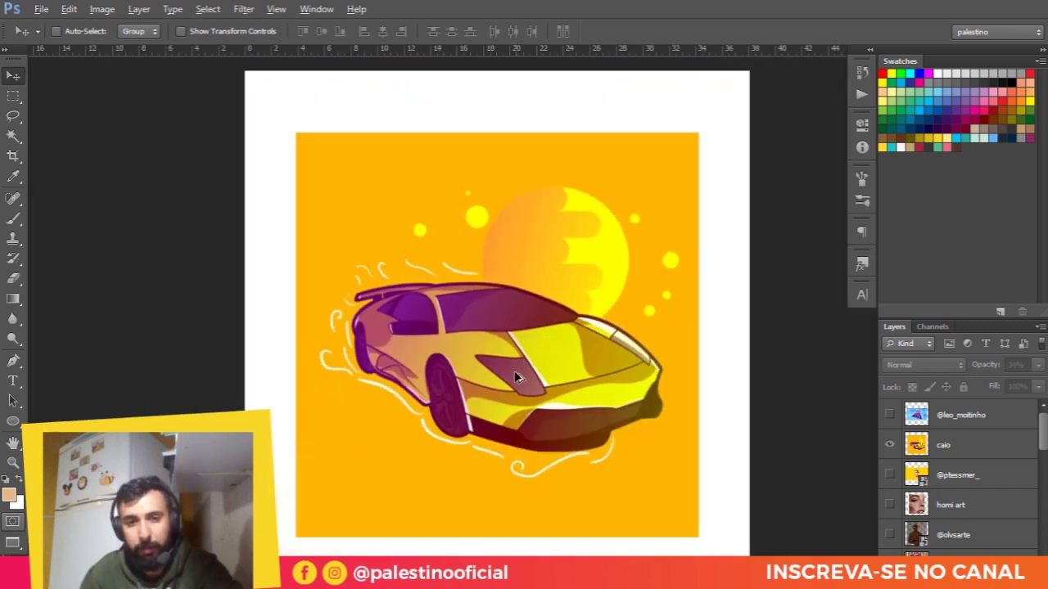
{"action": "scroll", "coordinate": [491, 405], "scroll_direction": "up", "scroll_amount": 1}
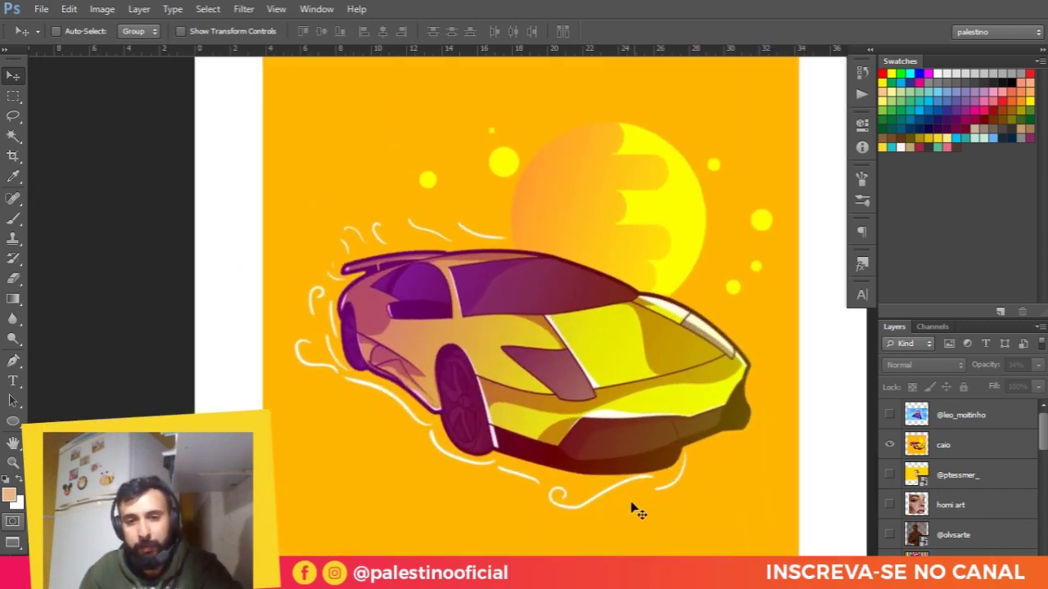
{"action": "scroll", "coordinate": [364, 310], "scroll_direction": "up", "scroll_amount": 1}
{"action": "scroll", "coordinate": [364, 311], "scroll_direction": "up", "scroll_amount": 1}
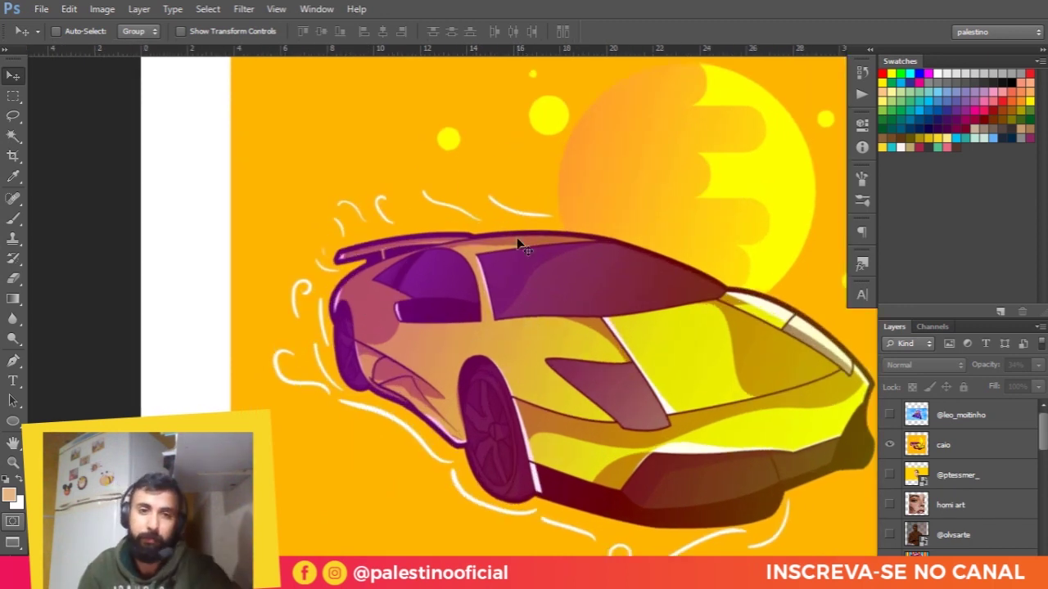
{"action": "left_click", "coordinate": [300, 170]}
{"action": "scroll", "coordinate": [697, 379], "scroll_direction": "down", "scroll_amount": 2}
{"action": "scroll", "coordinate": [399, 286], "scroll_direction": "up", "scroll_amount": 1}
{"action": "scroll", "coordinate": [398, 286], "scroll_direction": "up", "scroll_amount": 1}
{"action": "scroll", "coordinate": [393, 285], "scroll_direction": "up", "scroll_amount": 1}
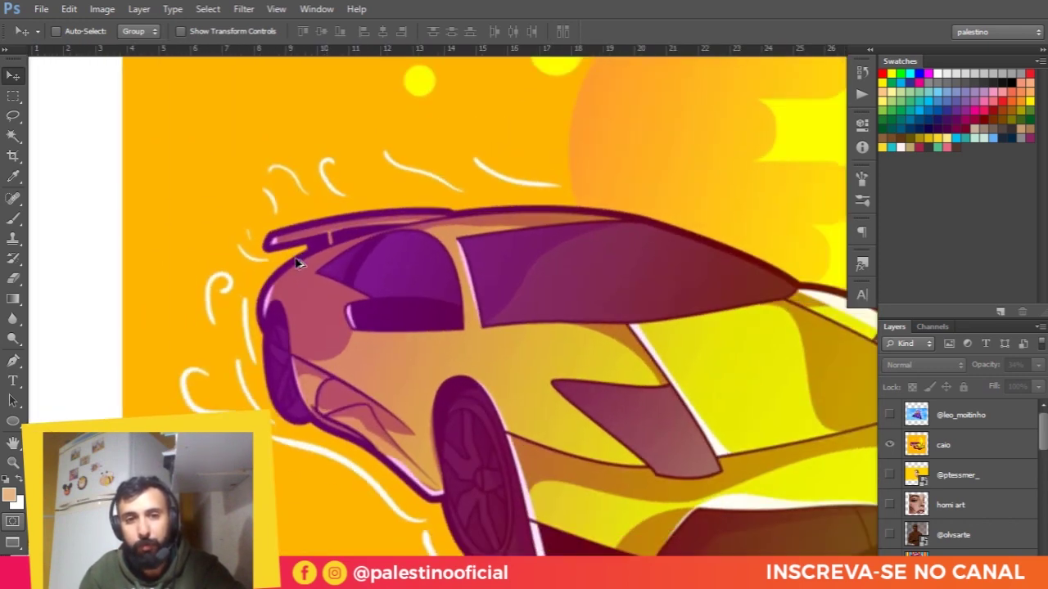
{"action": "scroll", "coordinate": [344, 278], "scroll_direction": "up", "scroll_amount": 1}
{"action": "scroll", "coordinate": [369, 302], "scroll_direction": "up", "scroll_amount": 1}
{"action": "left_click_drag", "start_coordinate": [421, 335], "coordinate": [330, 306]}
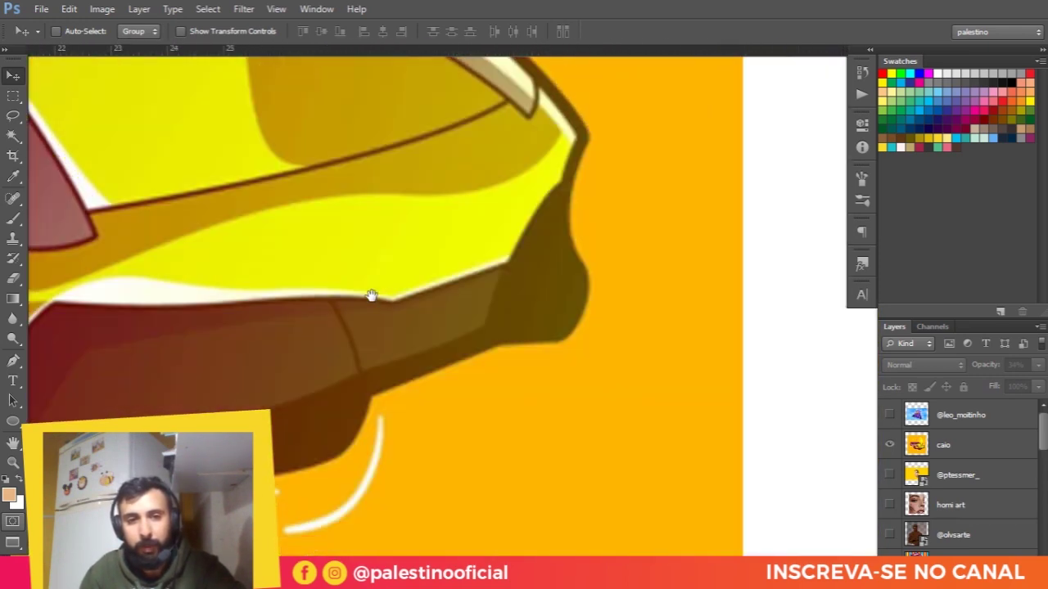
{"action": "scroll", "coordinate": [581, 452], "scroll_direction": "up", "scroll_amount": 1}
{"action": "scroll", "coordinate": [581, 453], "scroll_direction": "down", "scroll_amount": 1}
{"action": "scroll", "coordinate": [580, 451], "scroll_direction": "down", "scroll_amount": 1}
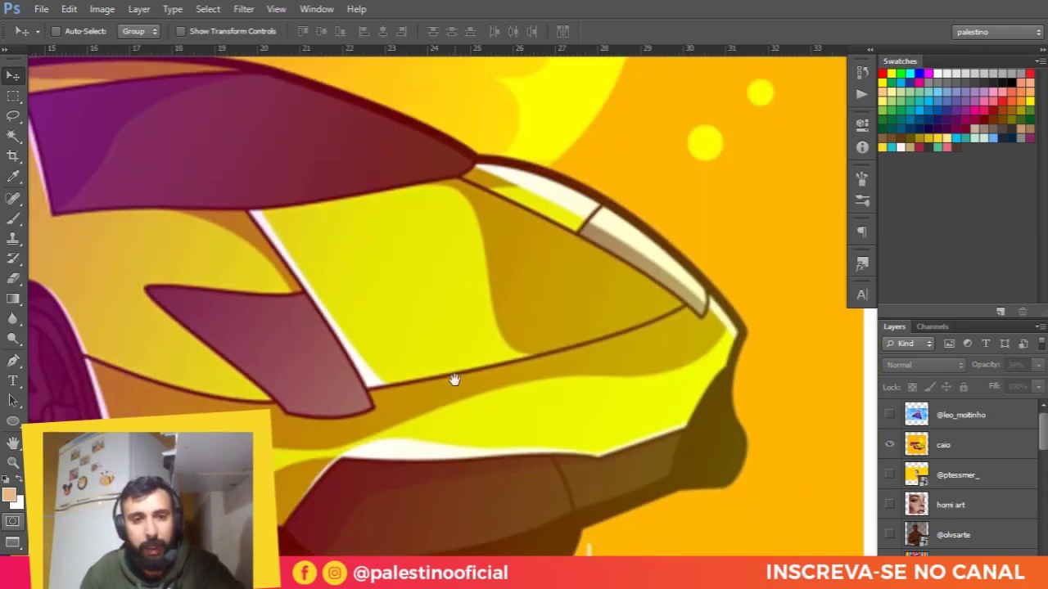
{"action": "left_click_drag", "start_coordinate": [452, 374], "coordinate": [499, 402]}
{"action": "scroll", "coordinate": [502, 412], "scroll_direction": "down", "scroll_amount": 1}
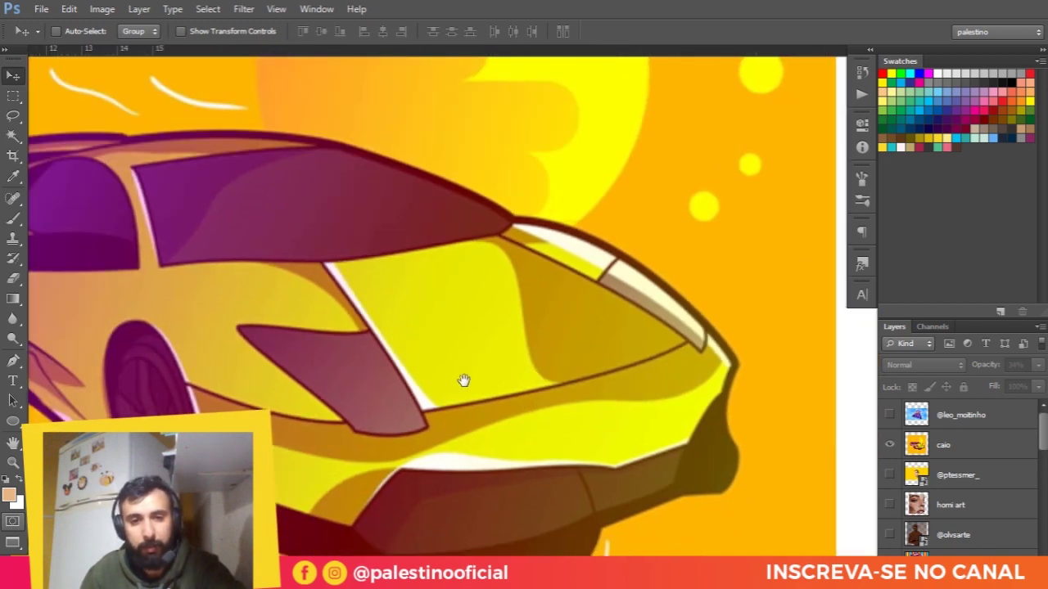
{"action": "scroll", "coordinate": [479, 384], "scroll_direction": "up", "scroll_amount": 1}
{"action": "scroll", "coordinate": [517, 382], "scroll_direction": "up", "scroll_amount": 1}
{"action": "scroll", "coordinate": [498, 367], "scroll_direction": "down", "scroll_amount": 1}
{"action": "scroll", "coordinate": [522, 367], "scroll_direction": "down", "scroll_amount": 1}
{"action": "scroll", "coordinate": [438, 282], "scroll_direction": "up", "scroll_amount": 1}
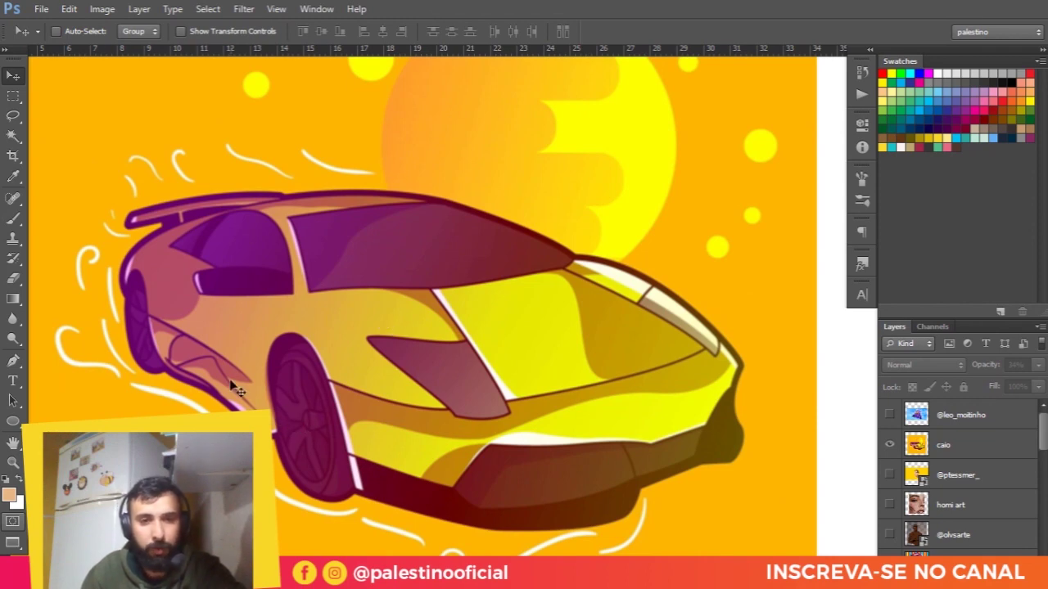
{"action": "scroll", "coordinate": [235, 388], "scroll_direction": "down", "scroll_amount": 1}
{"action": "left_click", "coordinate": [889, 444]}
Step: Show the next submission's layer, the tattooed figure in a purple triangle, and zoom in
{"action": "left_click", "coordinate": [889, 415]}
{"action": "scroll", "coordinate": [540, 378], "scroll_direction": "down", "scroll_amount": 1}
{"action": "scroll", "coordinate": [429, 386], "scroll_direction": "down", "scroll_amount": 1}
{"action": "scroll", "coordinate": [429, 386], "scroll_direction": "up", "scroll_amount": 1}
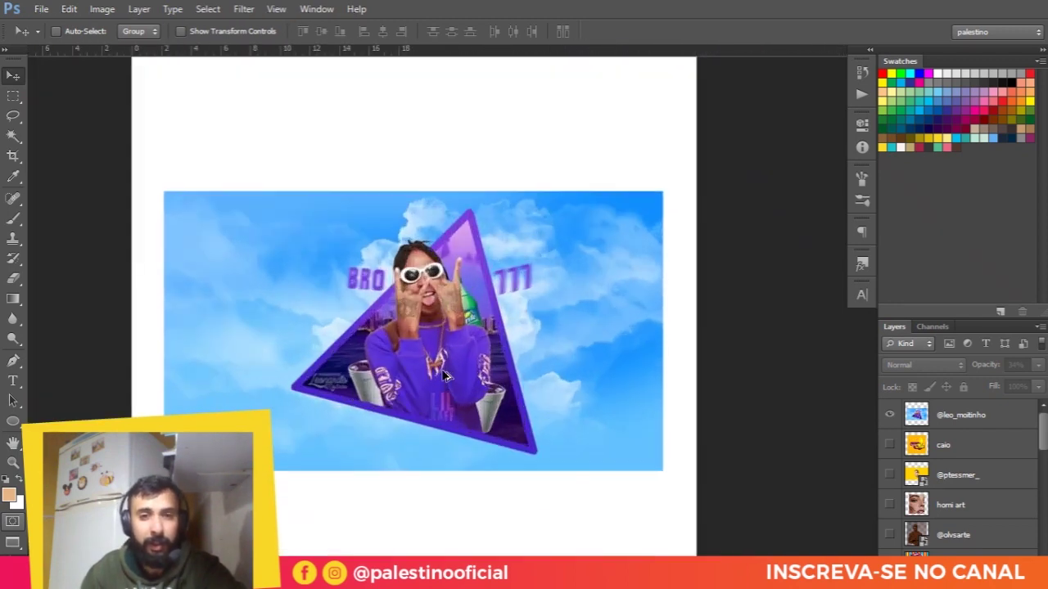
{"action": "scroll", "coordinate": [442, 381], "scroll_direction": "up", "scroll_amount": 1}
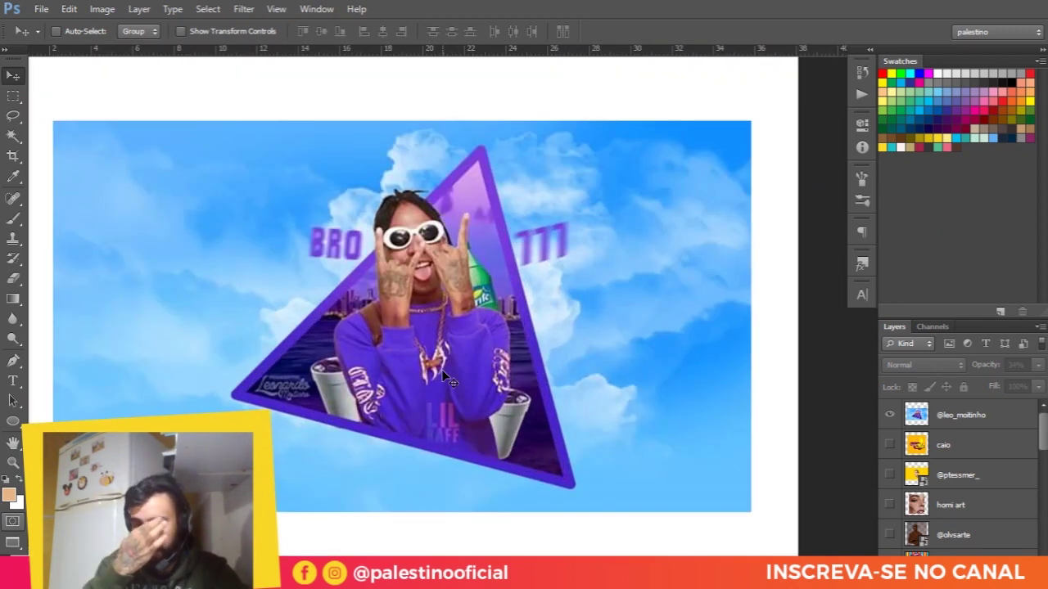
{"action": "scroll", "coordinate": [446, 377], "scroll_direction": "up", "scroll_amount": 1}
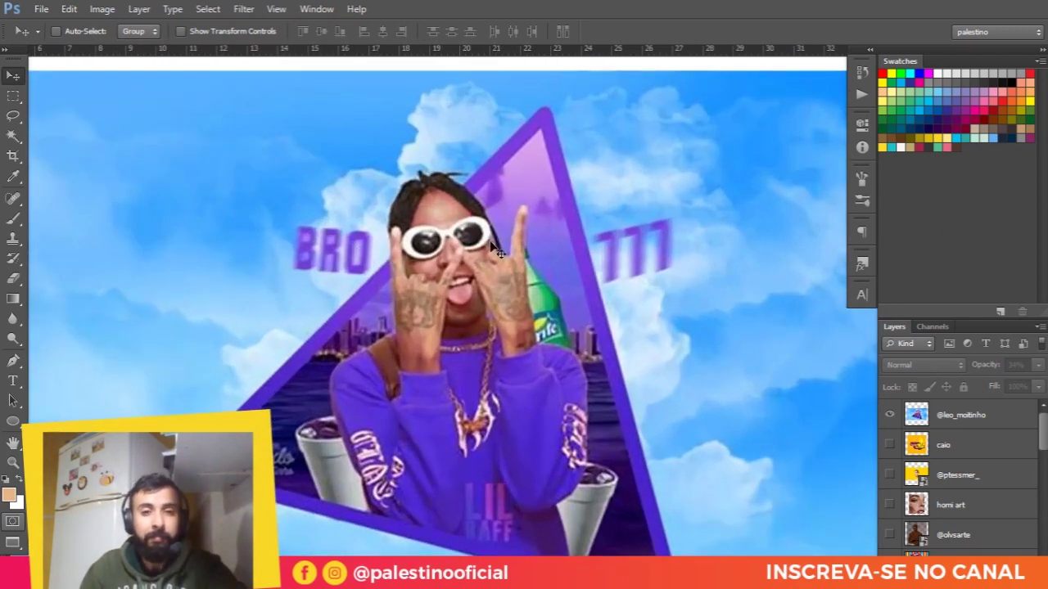
{"action": "scroll", "coordinate": [443, 323], "scroll_direction": "down", "scroll_amount": 1}
{"action": "scroll", "coordinate": [442, 325], "scroll_direction": "up", "scroll_amount": 2}
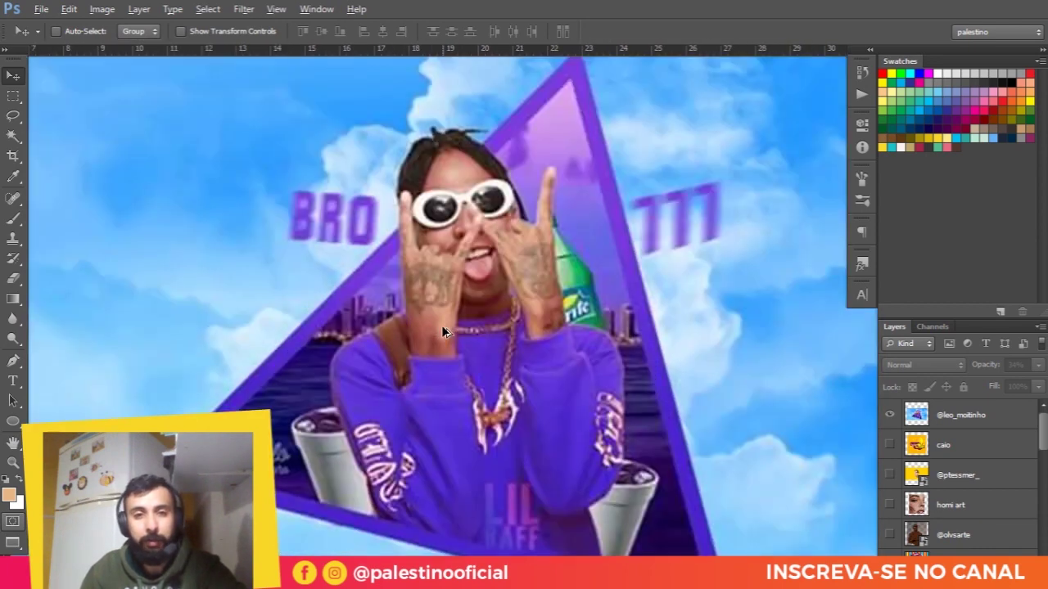
{"action": "scroll", "coordinate": [428, 325], "scroll_direction": "down", "scroll_amount": 1}
{"action": "scroll", "coordinate": [485, 356], "scroll_direction": "down", "scroll_amount": 1}
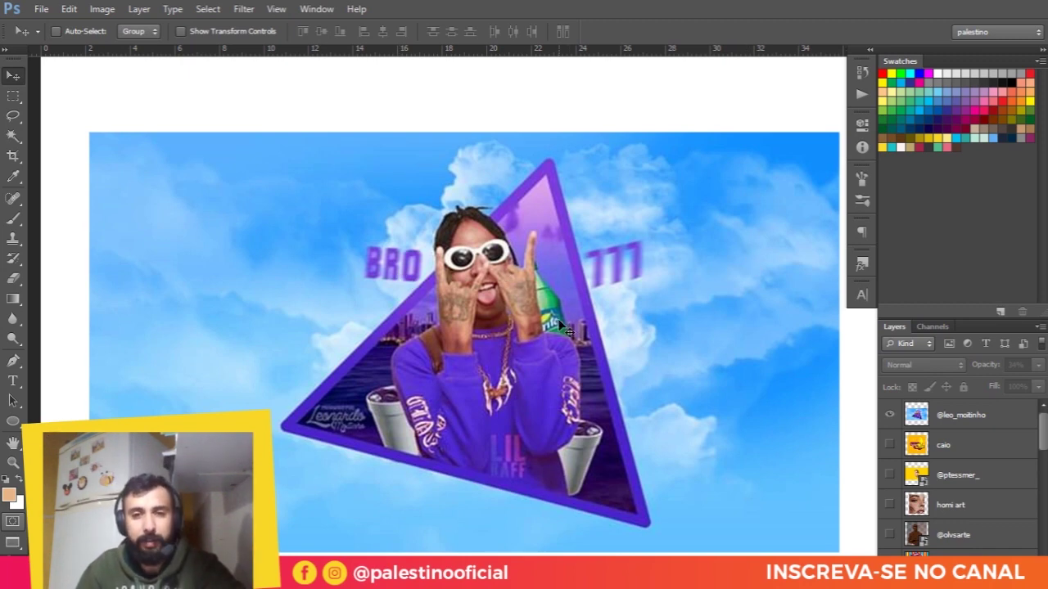
Step: Examine the sunglasses, tattooed hands, Sprite bottle and BRO 777 lettering up close
{"action": "scroll", "coordinate": [570, 333], "scroll_direction": "up", "scroll_amount": 2}
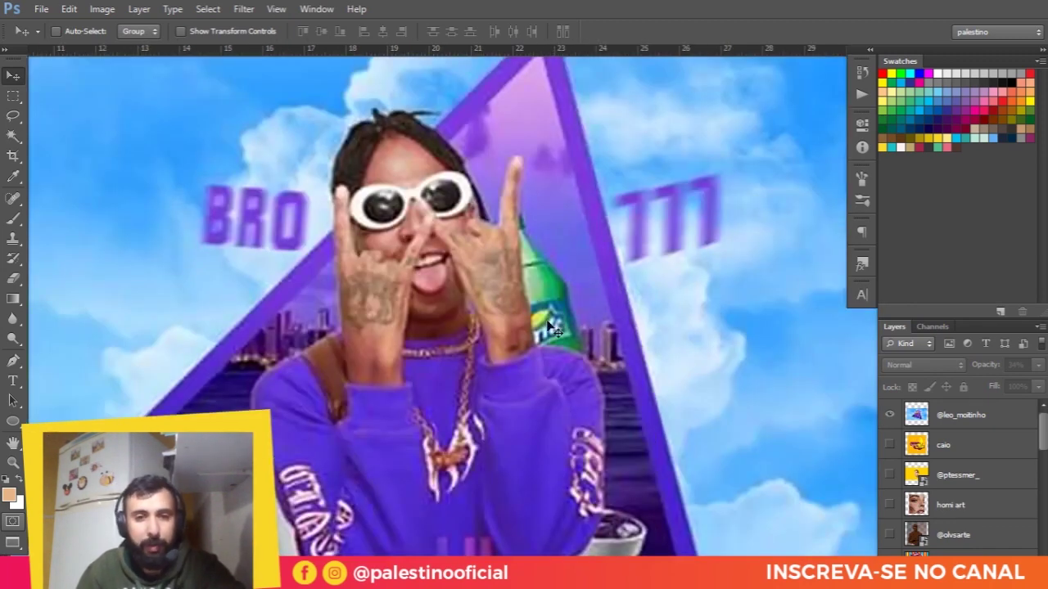
{"action": "scroll", "coordinate": [503, 279], "scroll_direction": "down", "scroll_amount": 2}
{"action": "scroll", "coordinate": [573, 275], "scroll_direction": "up", "scroll_amount": 2}
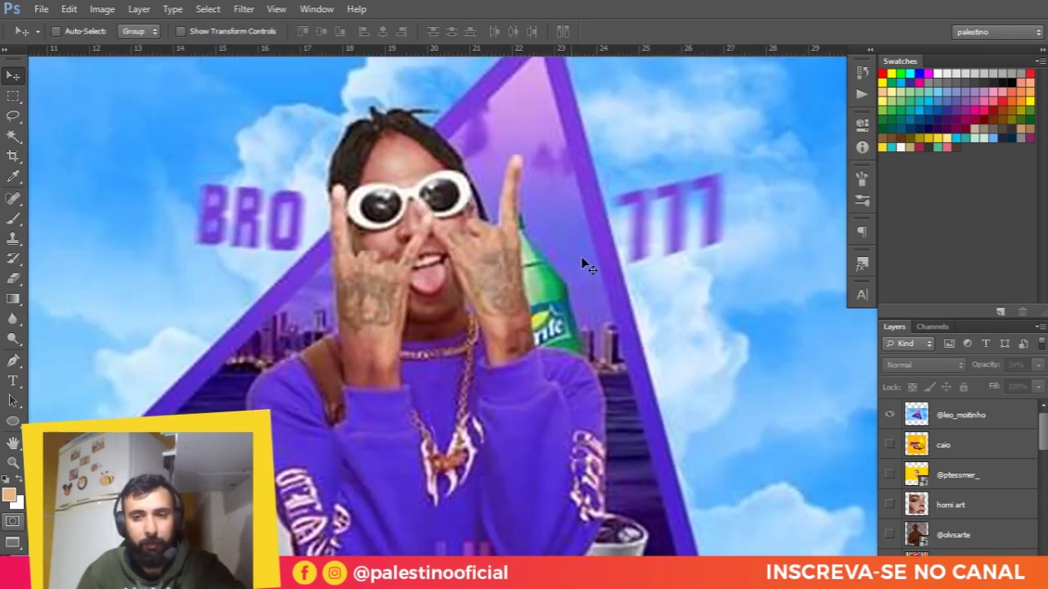
{"action": "scroll", "coordinate": [508, 239], "scroll_direction": "down", "scroll_amount": 2}
{"action": "scroll", "coordinate": [509, 279], "scroll_direction": "up", "scroll_amount": 2}
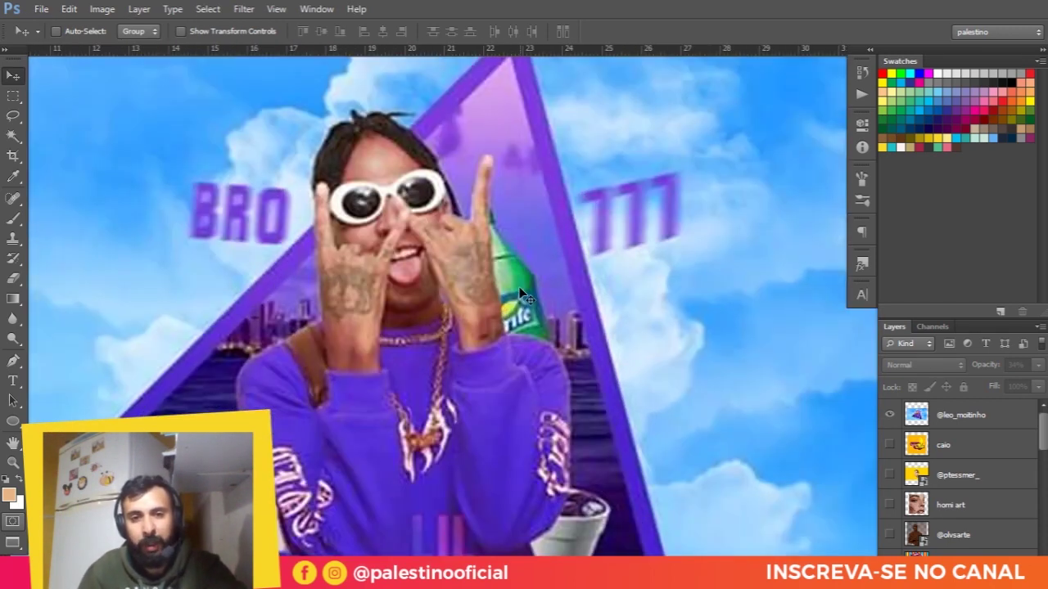
{"action": "scroll", "coordinate": [523, 277], "scroll_direction": "down", "scroll_amount": 2}
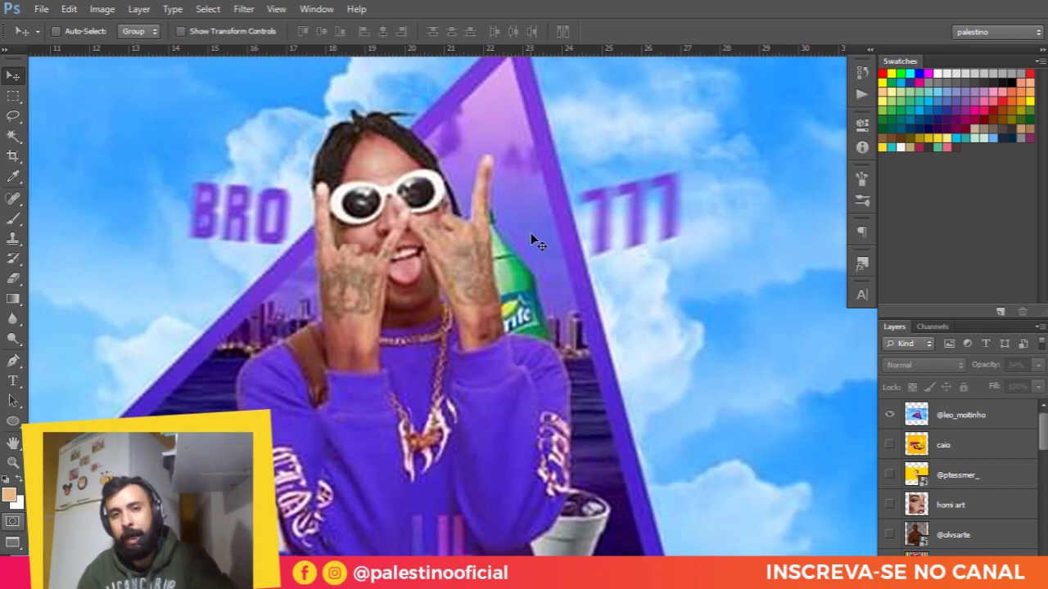
{"action": "scroll", "coordinate": [530, 246], "scroll_direction": "up", "scroll_amount": 2}
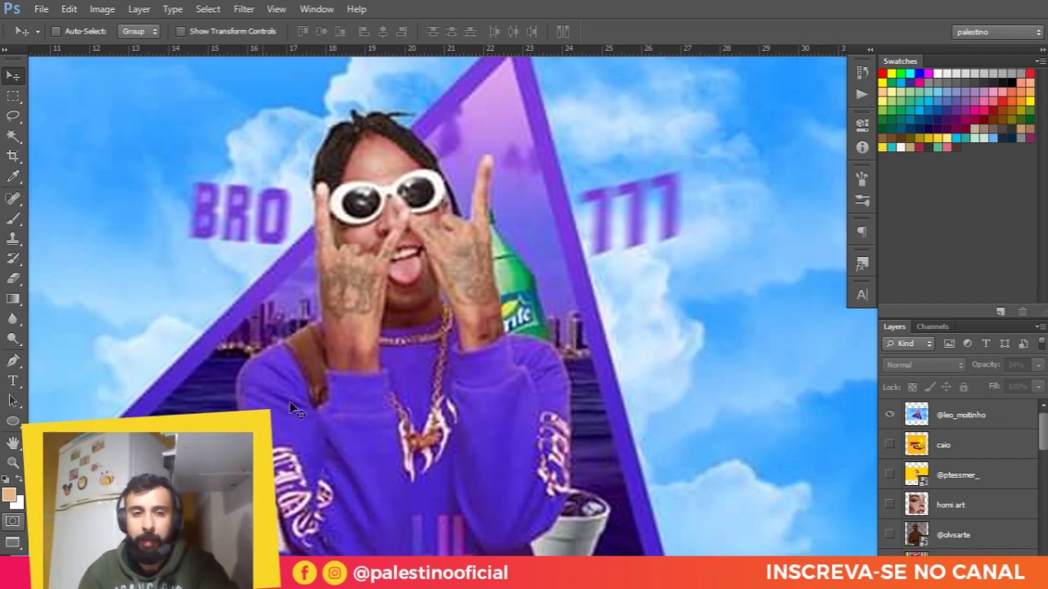
{"action": "scroll", "coordinate": [507, 278], "scroll_direction": "down", "scroll_amount": 1}
{"action": "scroll", "coordinate": [458, 291], "scroll_direction": "down", "scroll_amount": 1}
{"action": "scroll", "coordinate": [431, 306], "scroll_direction": "up", "scroll_amount": 2}
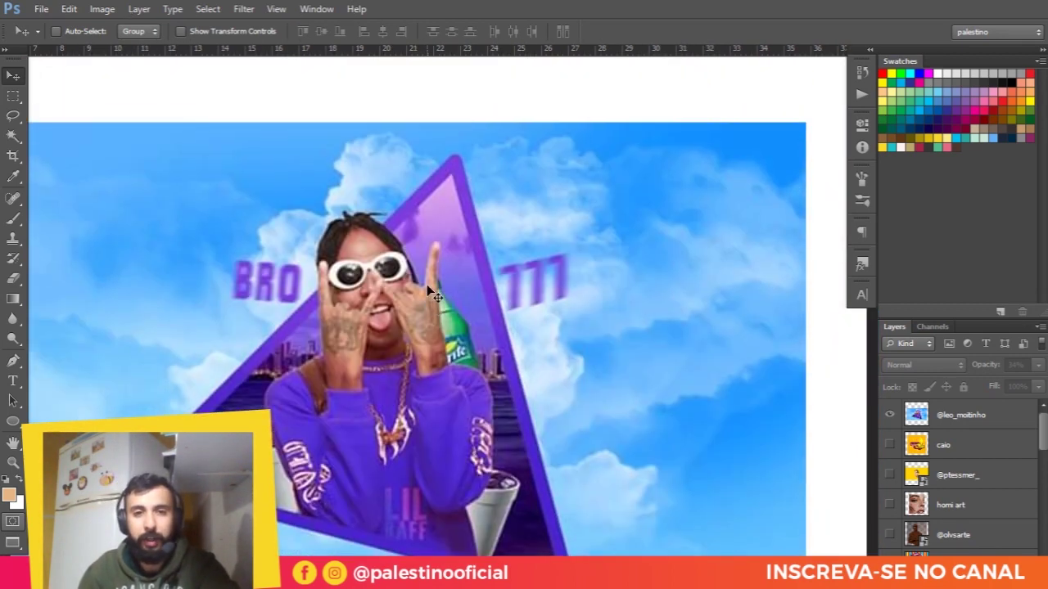
{"action": "scroll", "coordinate": [435, 286], "scroll_direction": "up", "scroll_amount": 1}
{"action": "scroll", "coordinate": [435, 284], "scroll_direction": "up", "scroll_amount": 1}
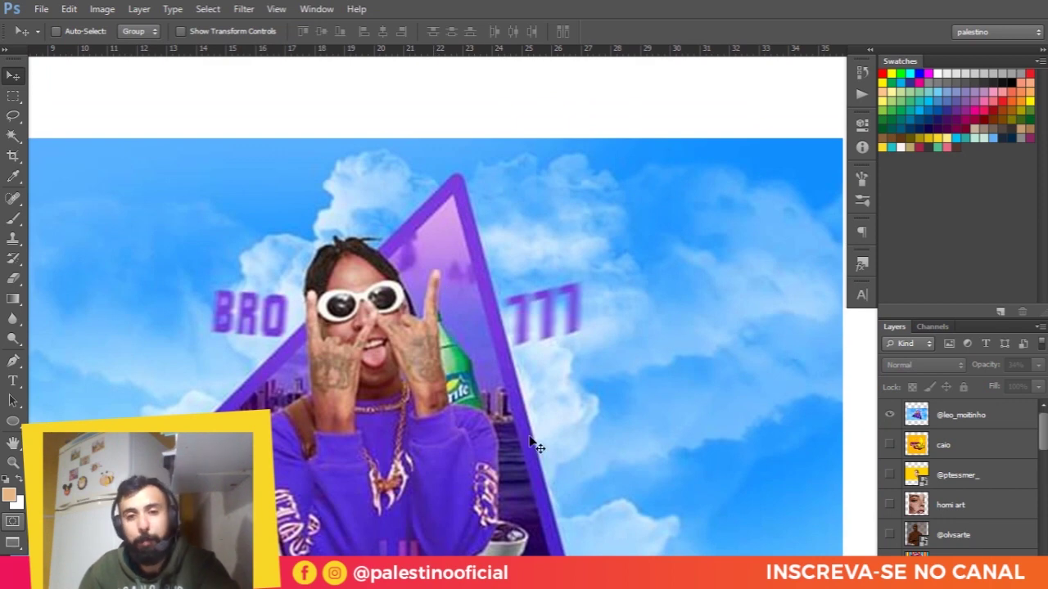
{"action": "scroll", "coordinate": [397, 286], "scroll_direction": "down", "scroll_amount": 1}
{"action": "scroll", "coordinate": [409, 369], "scroll_direction": "up", "scroll_amount": 2}
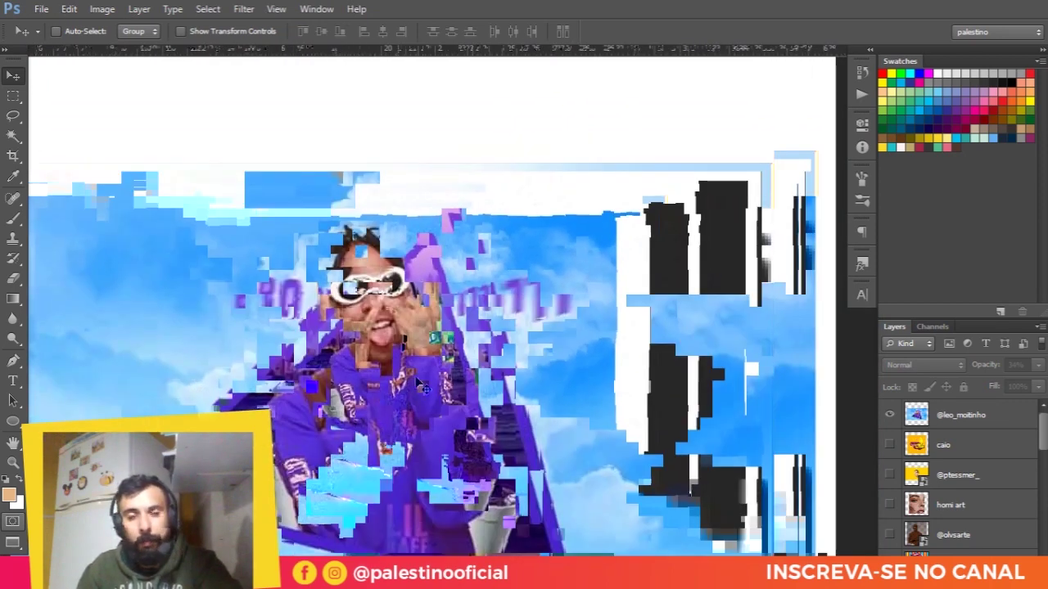
{"action": "scroll", "coordinate": [411, 371], "scroll_direction": "down", "scroll_amount": 1}
{"action": "scroll", "coordinate": [386, 158], "scroll_direction": "up", "scroll_amount": 2}
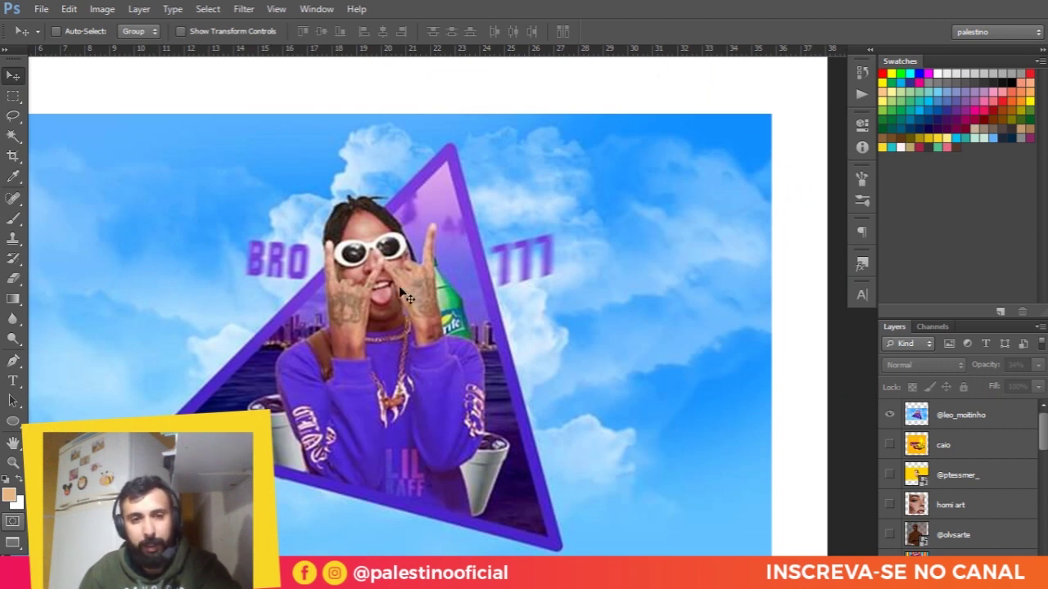
{"action": "scroll", "coordinate": [386, 288], "scroll_direction": "down", "scroll_amount": 2}
{"action": "scroll", "coordinate": [427, 305], "scroll_direction": "up", "scroll_amount": 3}
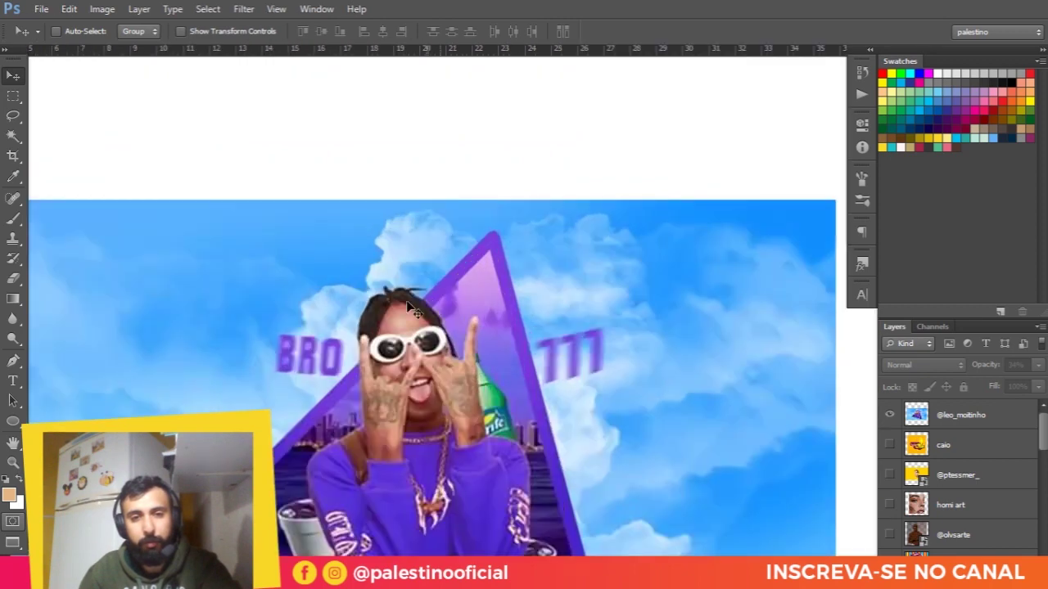
{"action": "scroll", "coordinate": [434, 323], "scroll_direction": "down", "scroll_amount": 2}
{"action": "scroll", "coordinate": [483, 428], "scroll_direction": "down", "scroll_amount": 2}
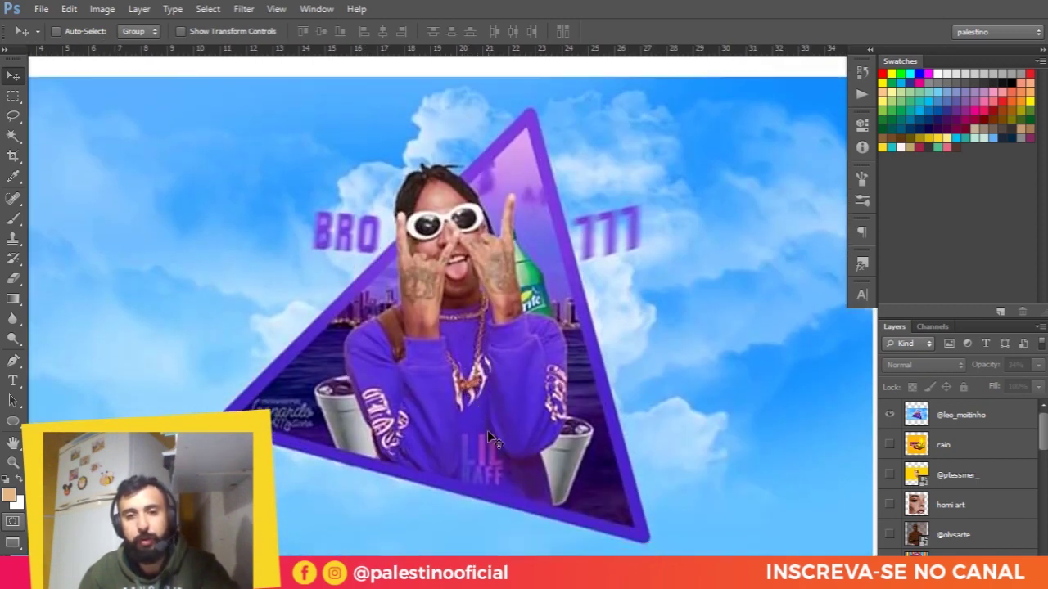
{"action": "scroll", "coordinate": [458, 405], "scroll_direction": "down", "scroll_amount": 1}
{"action": "scroll", "coordinate": [525, 492], "scroll_direction": "down", "scroll_amount": 1}
{"action": "scroll", "coordinate": [587, 327], "scroll_direction": "down", "scroll_amount": 1}
{"action": "scroll", "coordinate": [550, 376], "scroll_direction": "up", "scroll_amount": 2}
{"action": "scroll", "coordinate": [550, 372], "scroll_direction": "down", "scroll_amount": 2}
{"action": "scroll", "coordinate": [549, 372], "scroll_direction": "down", "scroll_amount": 1}
{"action": "left_click", "coordinate": [224, 285], "text": "ctrl"}
{"action": "scroll", "coordinate": [552, 313], "scroll_direction": "up", "scroll_amount": 4}
{"action": "scroll", "coordinate": [508, 309], "scroll_direction": "down", "scroll_amount": 1}
{"action": "scroll", "coordinate": [467, 298], "scroll_direction": "down", "scroll_amount": 1}
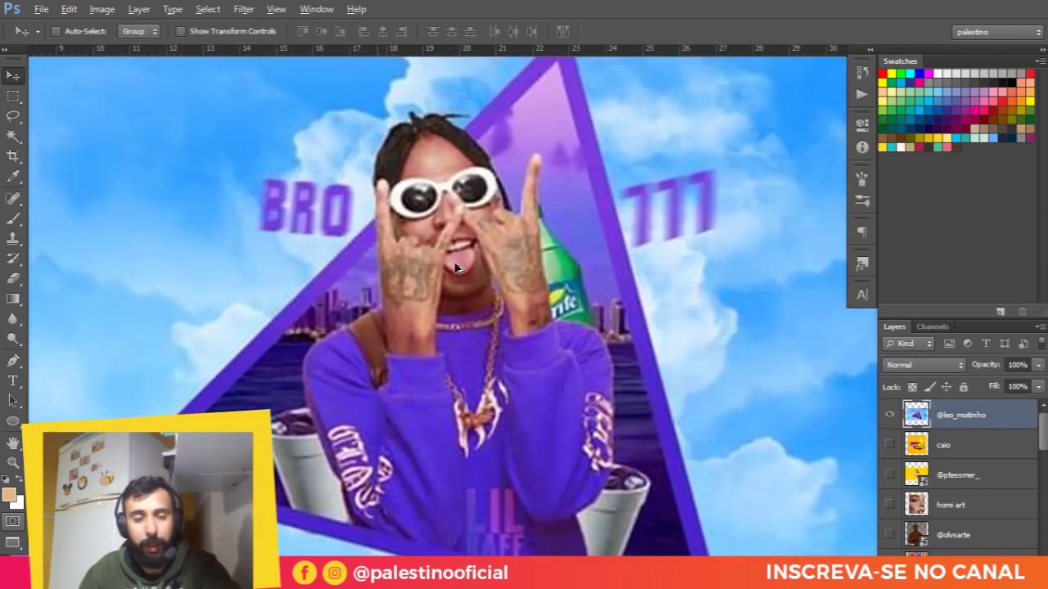
{"action": "scroll", "coordinate": [455, 278], "scroll_direction": "up", "scroll_amount": 1}
{"action": "scroll", "coordinate": [457, 225], "scroll_direction": "up", "scroll_amount": 1}
{"action": "scroll", "coordinate": [458, 237], "scroll_direction": "up", "scroll_amount": 1}
{"action": "scroll", "coordinate": [456, 248], "scroll_direction": "up", "scroll_amount": 1}
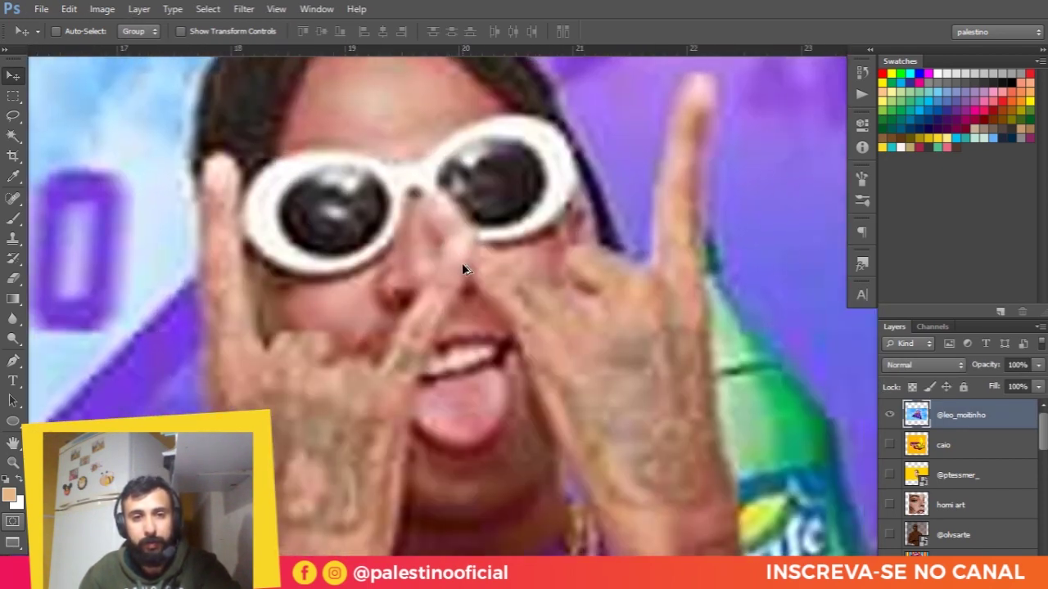
{"action": "scroll", "coordinate": [460, 266], "scroll_direction": "down", "scroll_amount": 3}
{"action": "scroll", "coordinate": [456, 267], "scroll_direction": "down", "scroll_amount": 1}
{"action": "scroll", "coordinate": [437, 224], "scroll_direction": "down", "scroll_amount": 1}
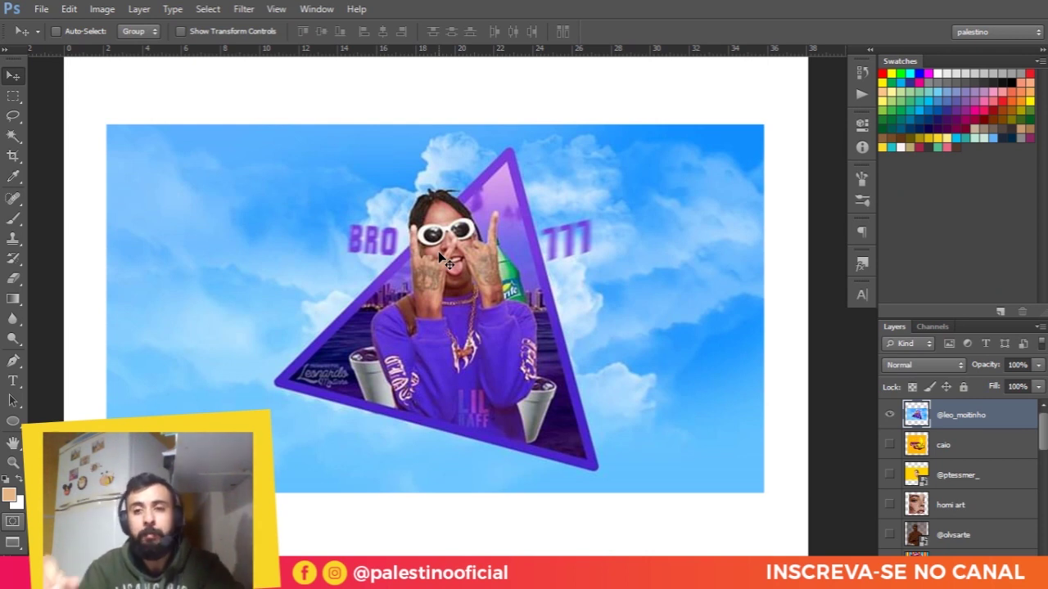
{"action": "key", "text": "ctrl+plus"}
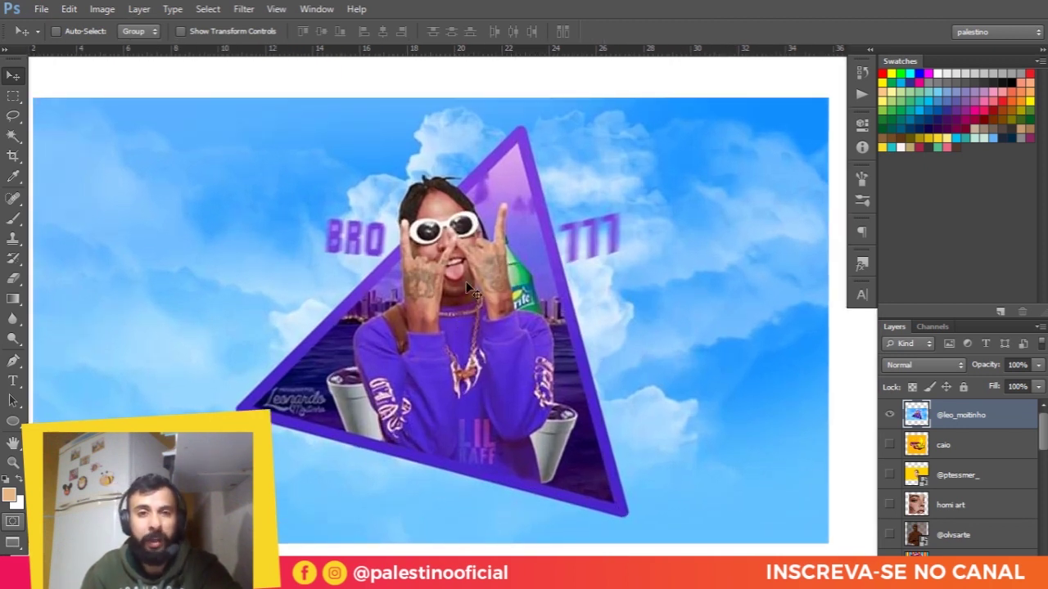
{"action": "scroll", "coordinate": [418, 296], "scroll_direction": "down", "scroll_amount": 2}
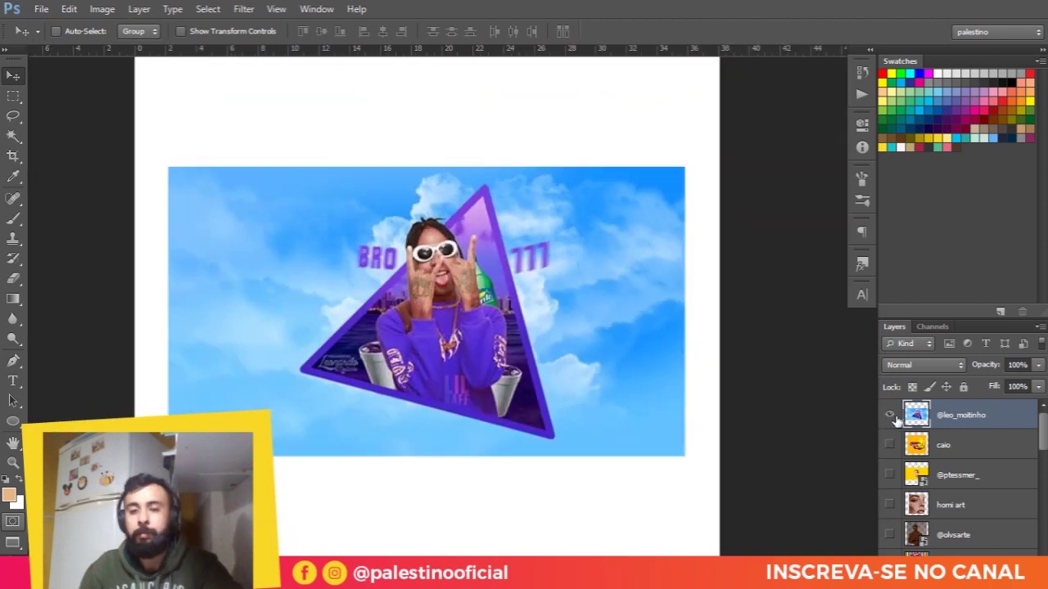